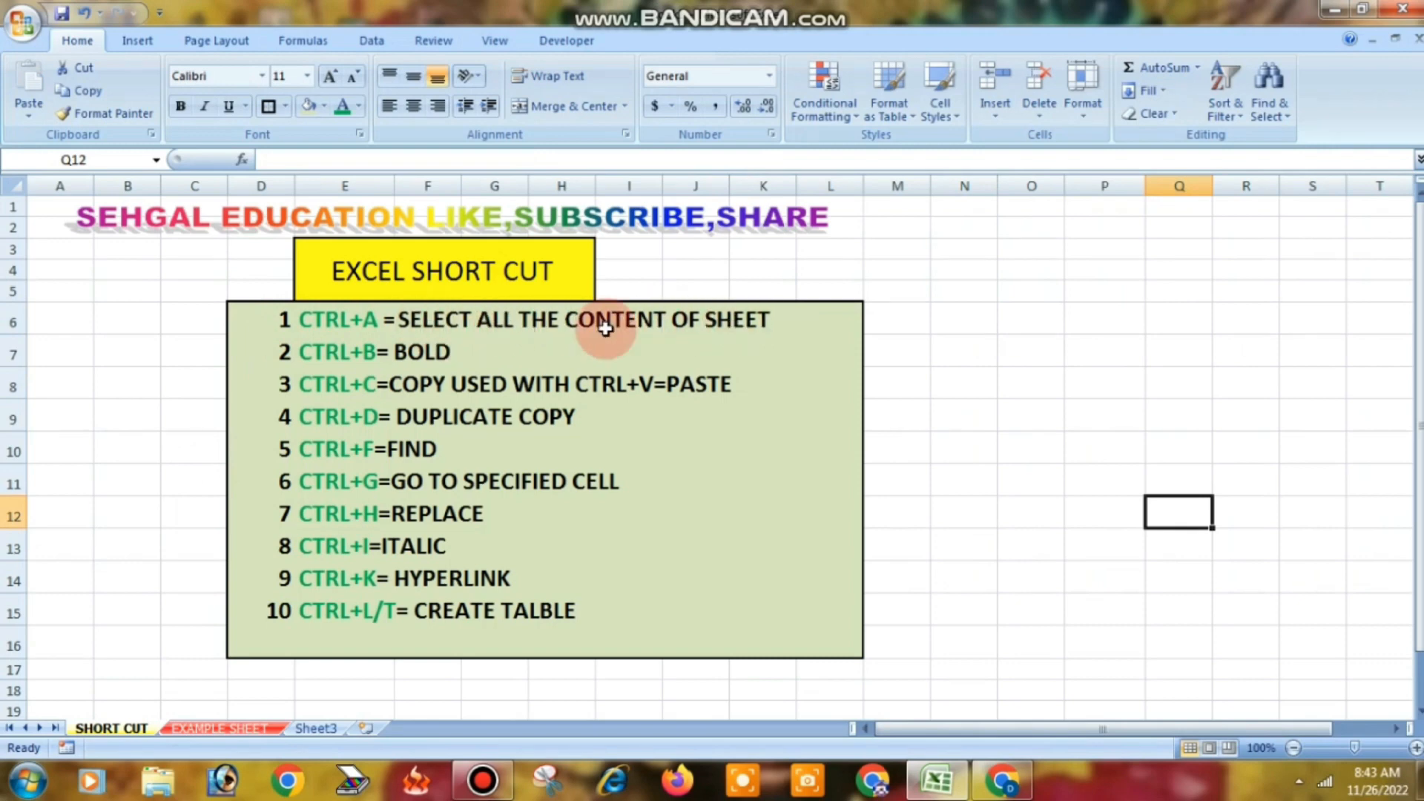
- Open the EXAMPLE SHEET worksheet and select all of its cells three times, clearing the selection after each
left_click(217, 729)
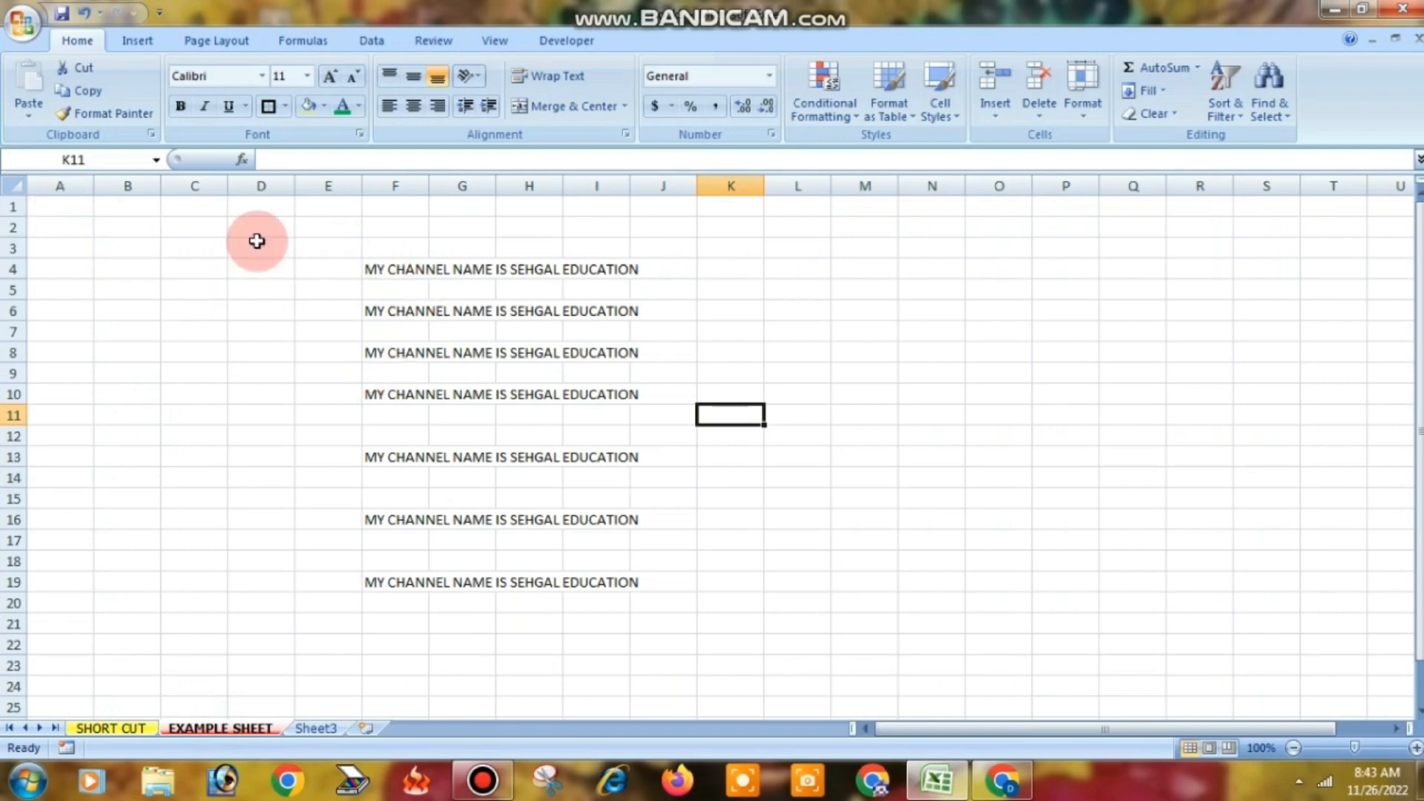
left_click_drag(280, 239, 379, 415)
left_click_drag(328, 269, 215, 334)
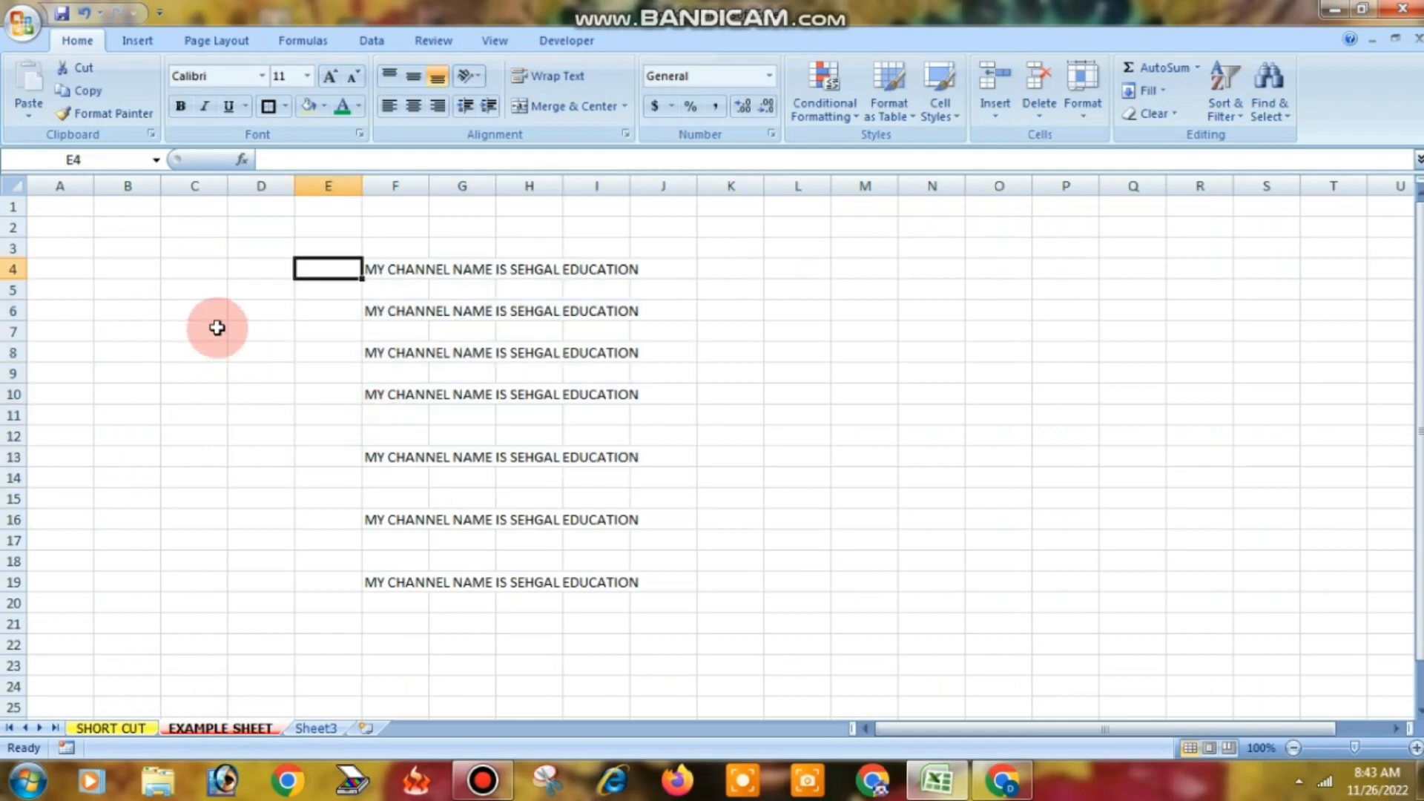
left_click(219, 316)
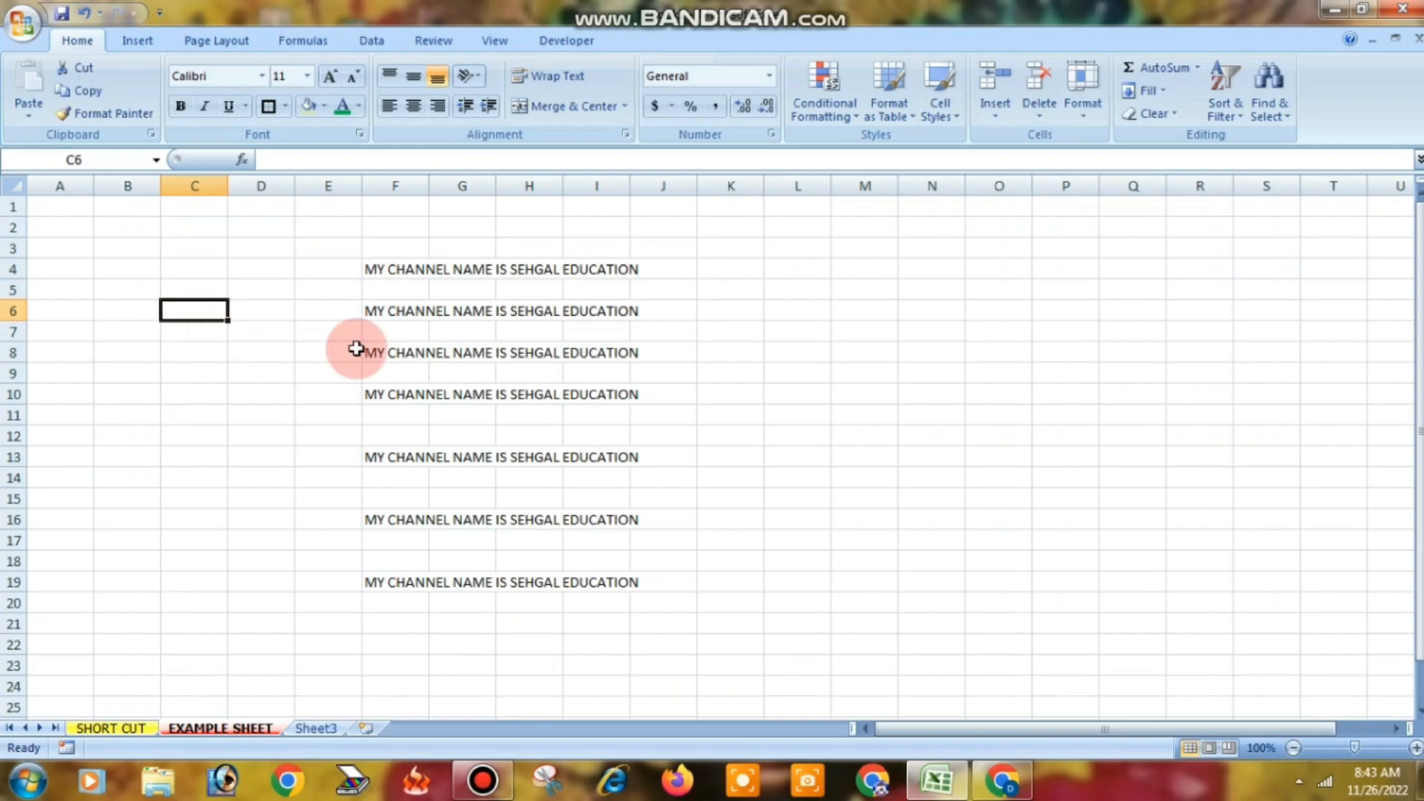
key("ctrl+a")
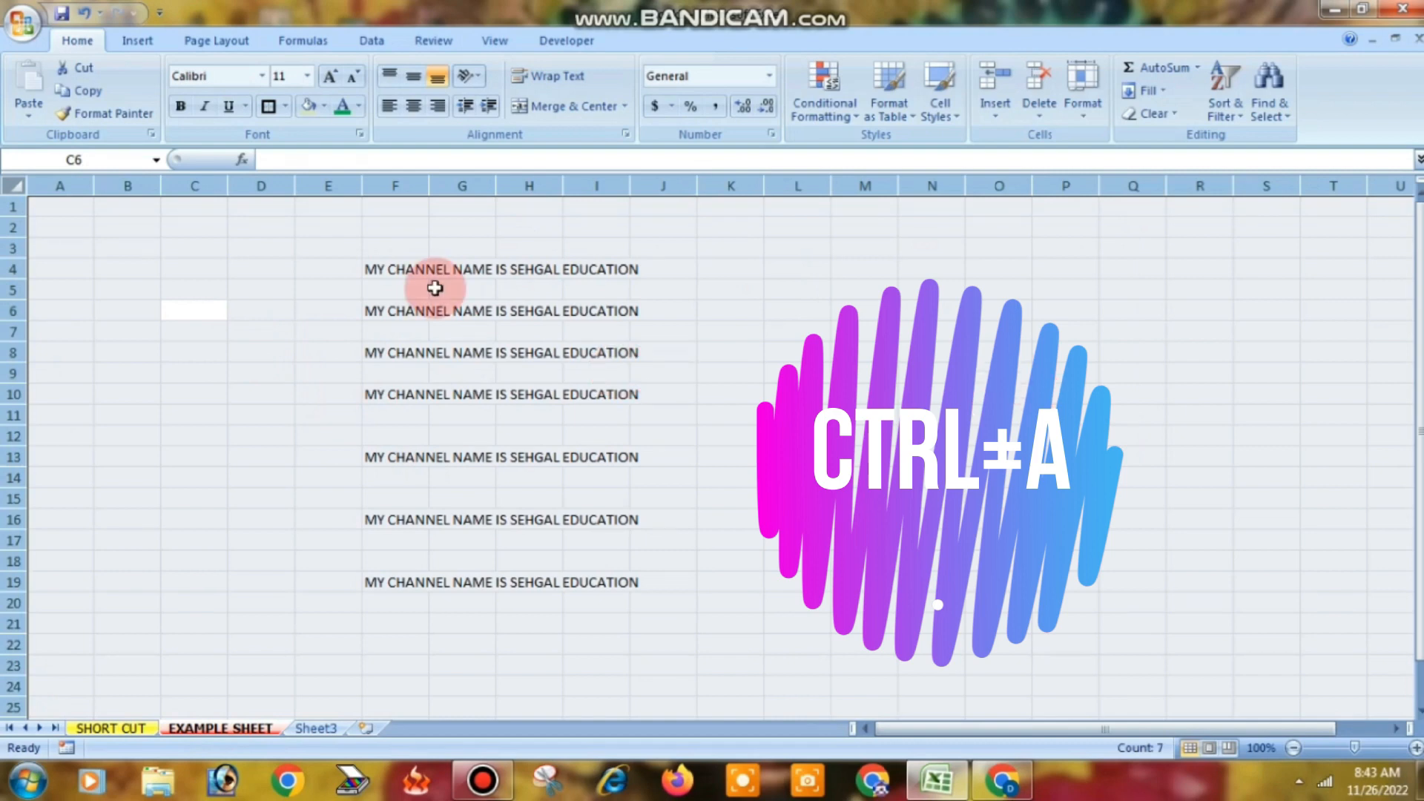
left_click(489, 481)
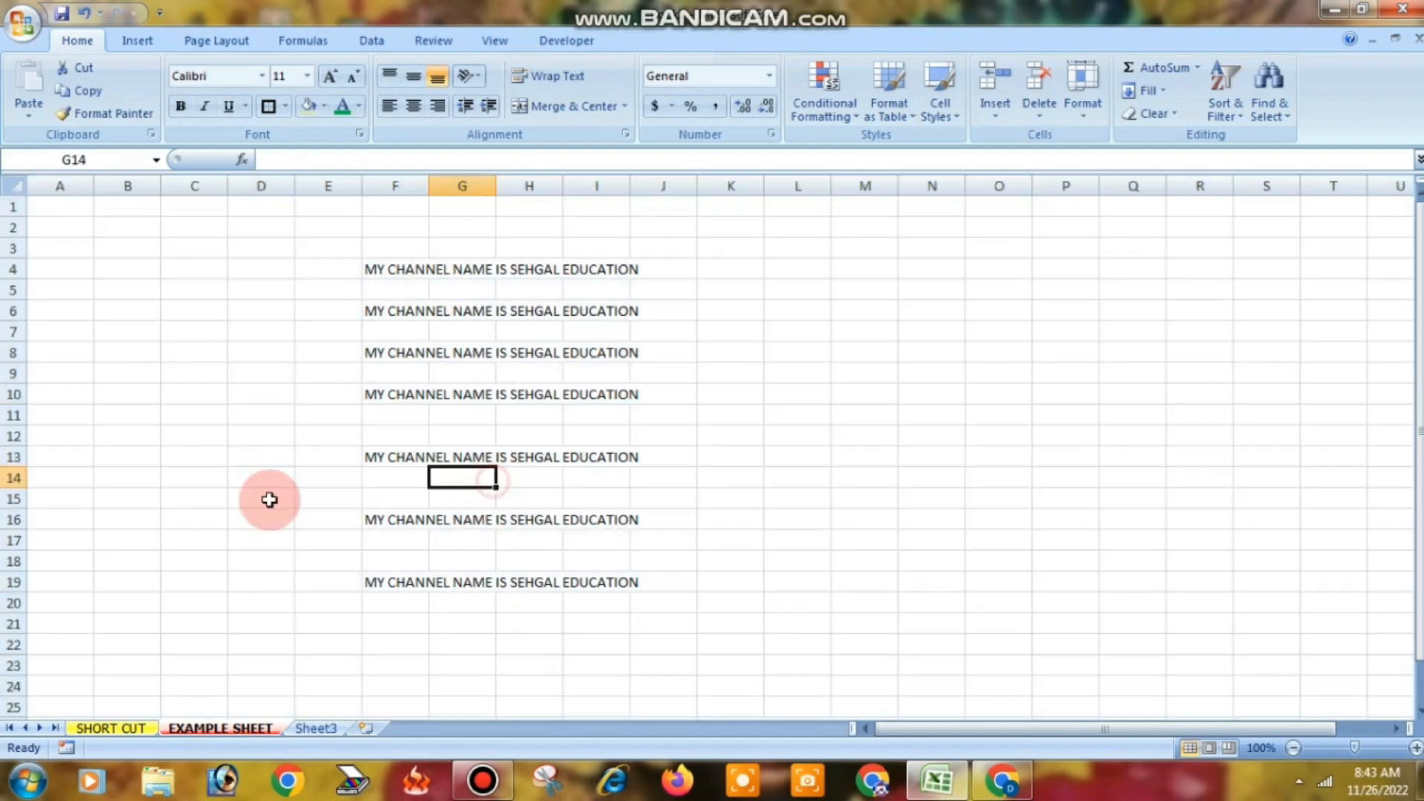
key("ctrl+a")
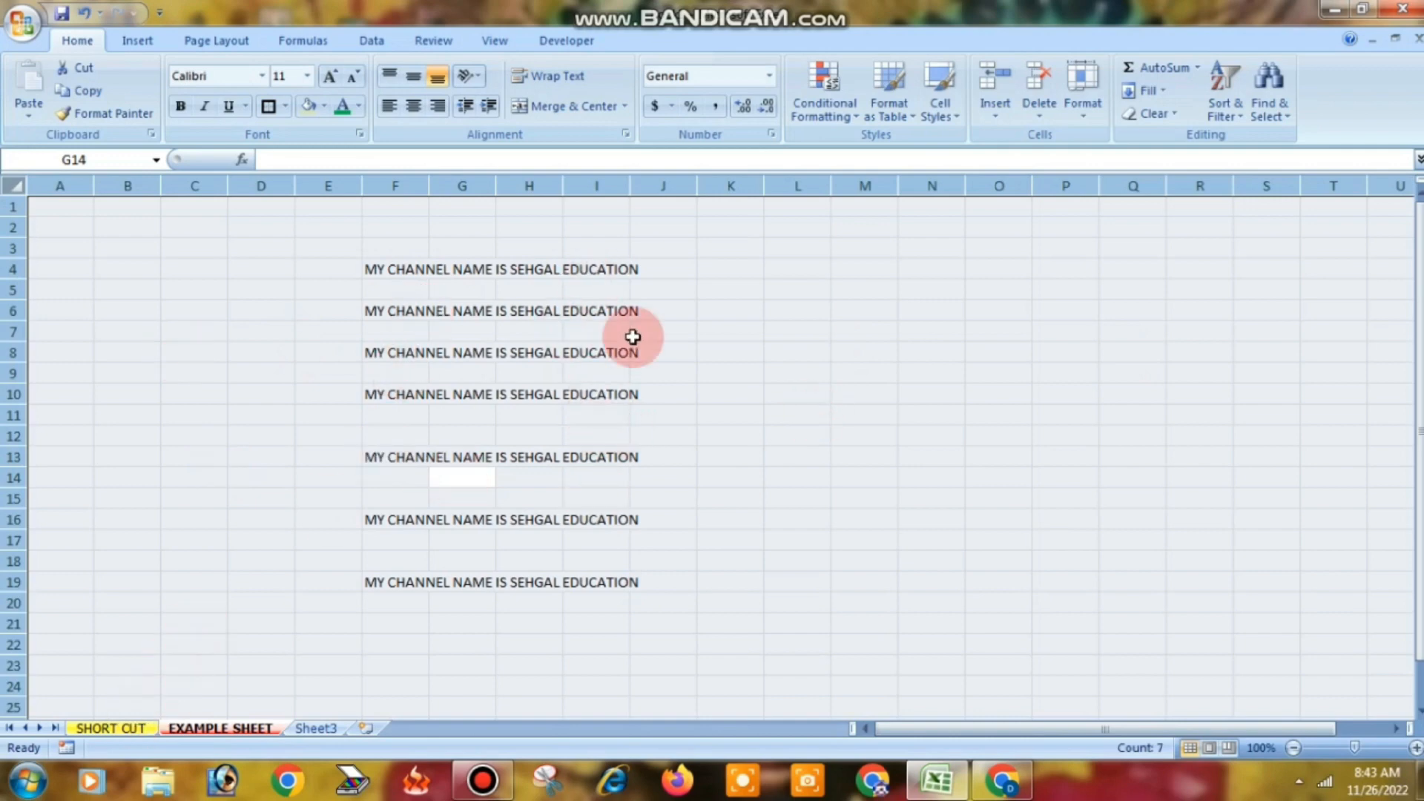
left_click(853, 439)
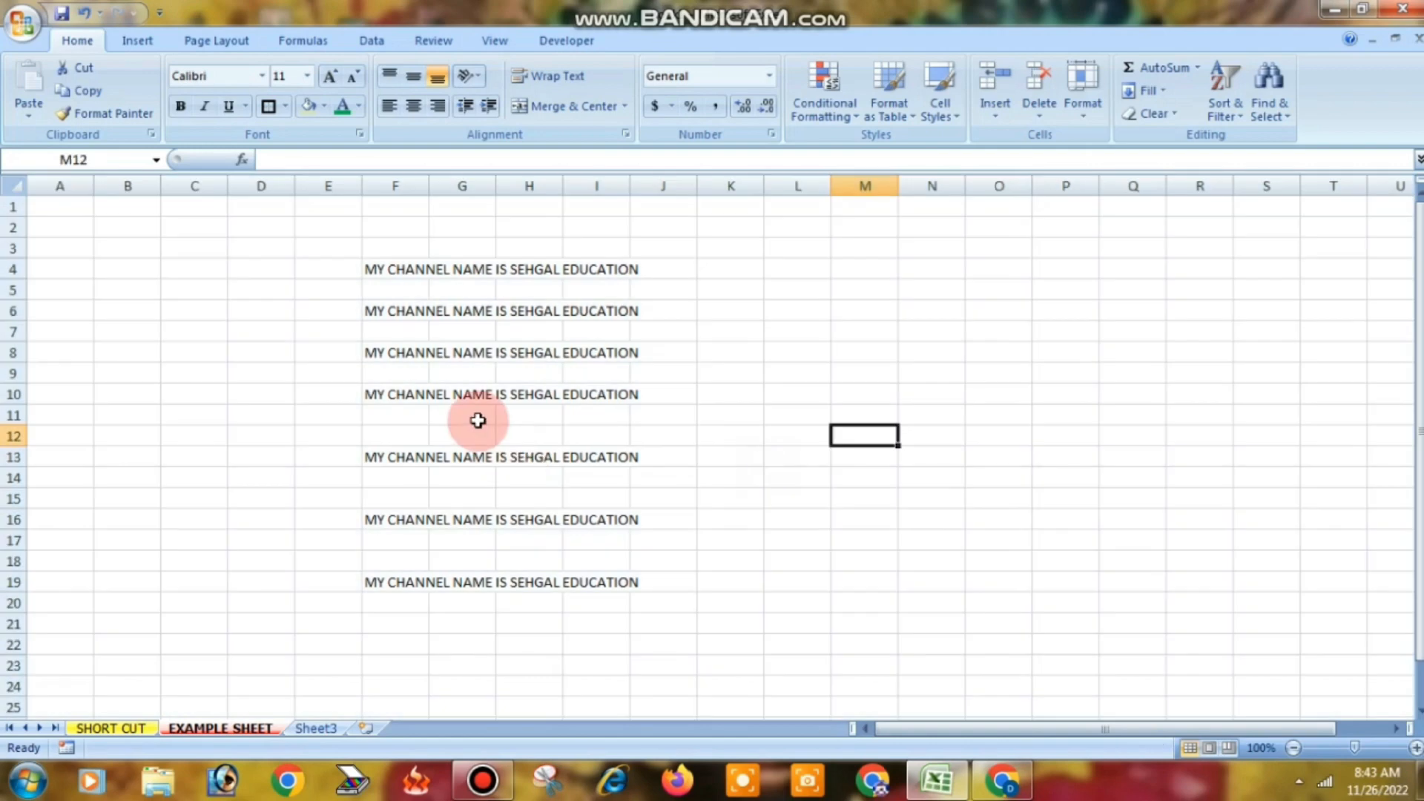
key("ctrl+a")
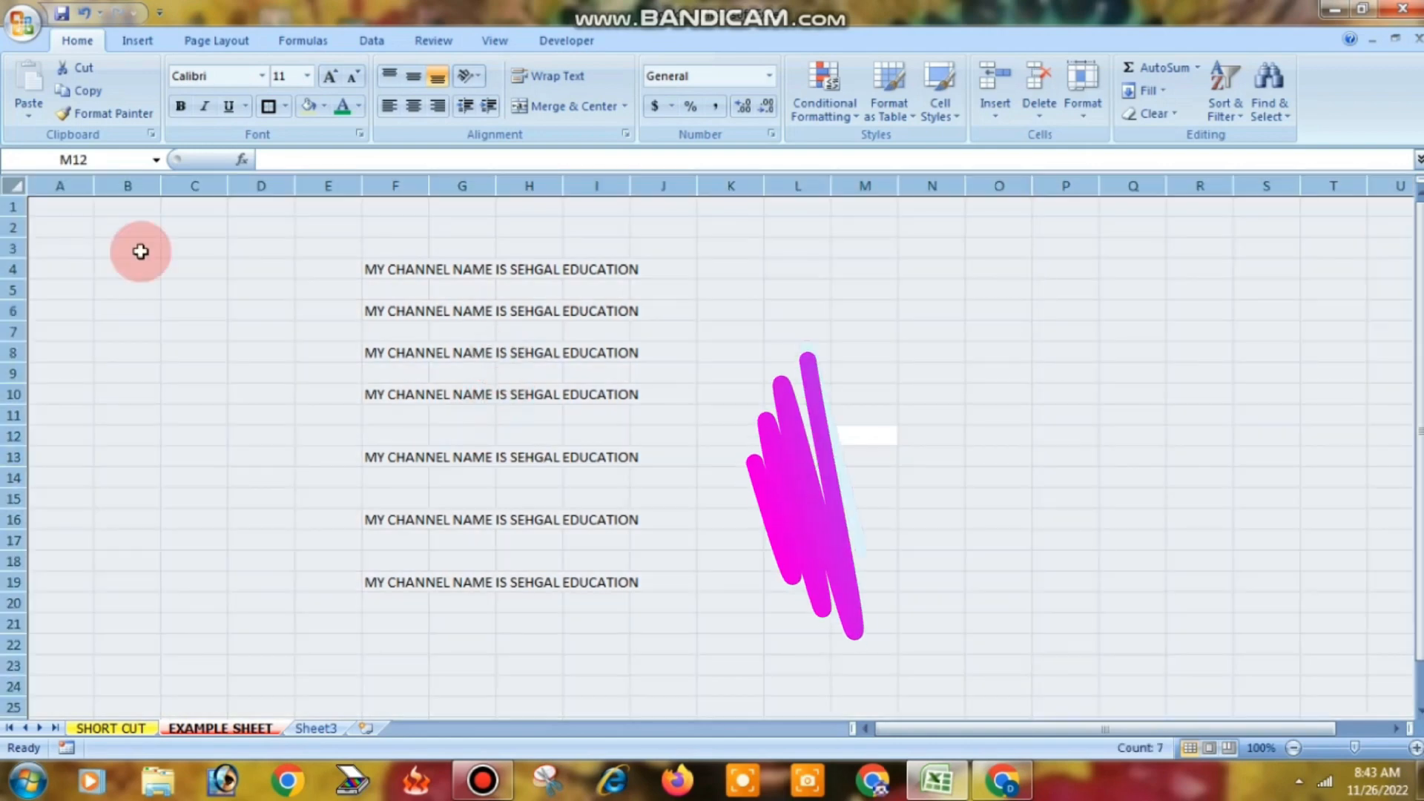
left_click(286, 348)
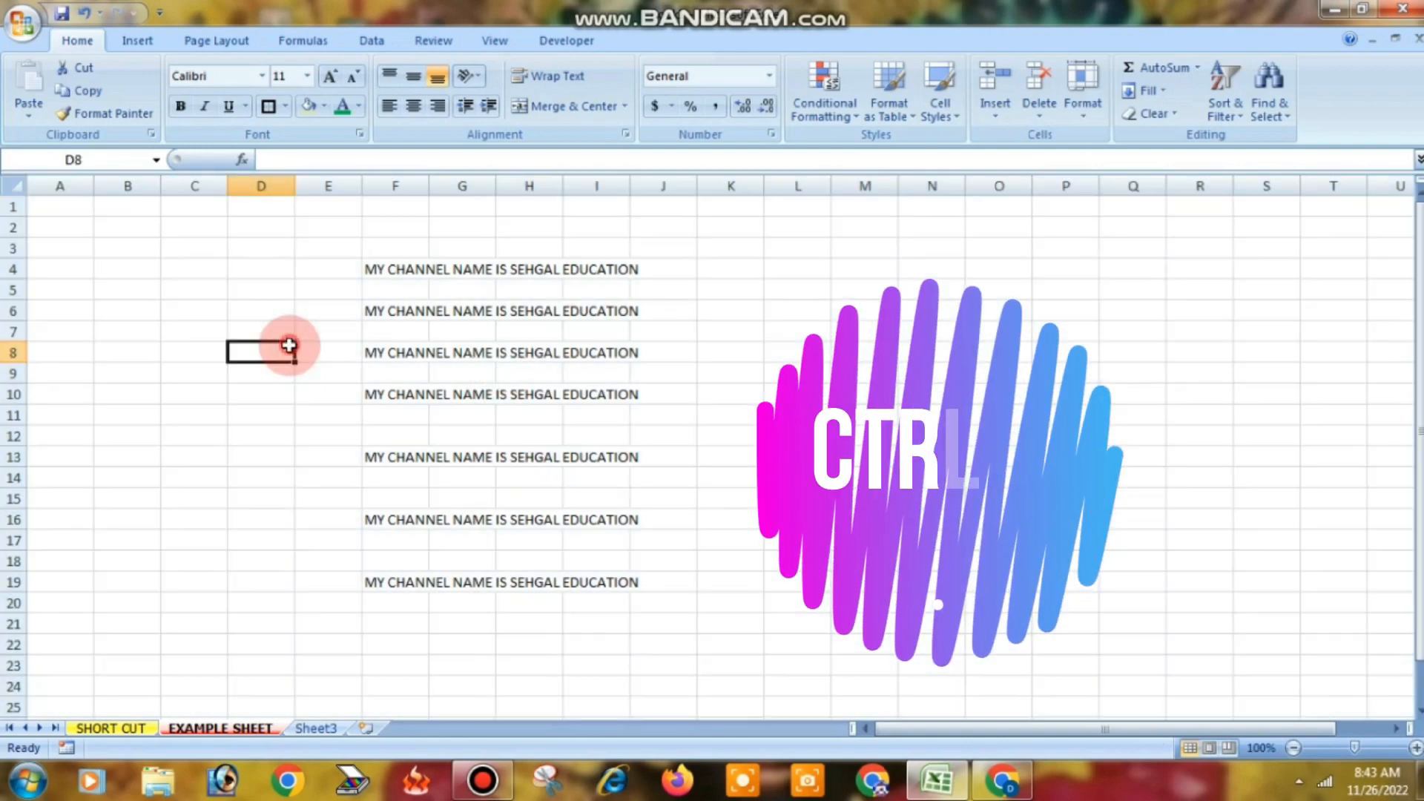
- Select the entire worksheet twice with A1 as the active cell, and select the text block F4:I20, clearing each selection
left_click(16, 187)
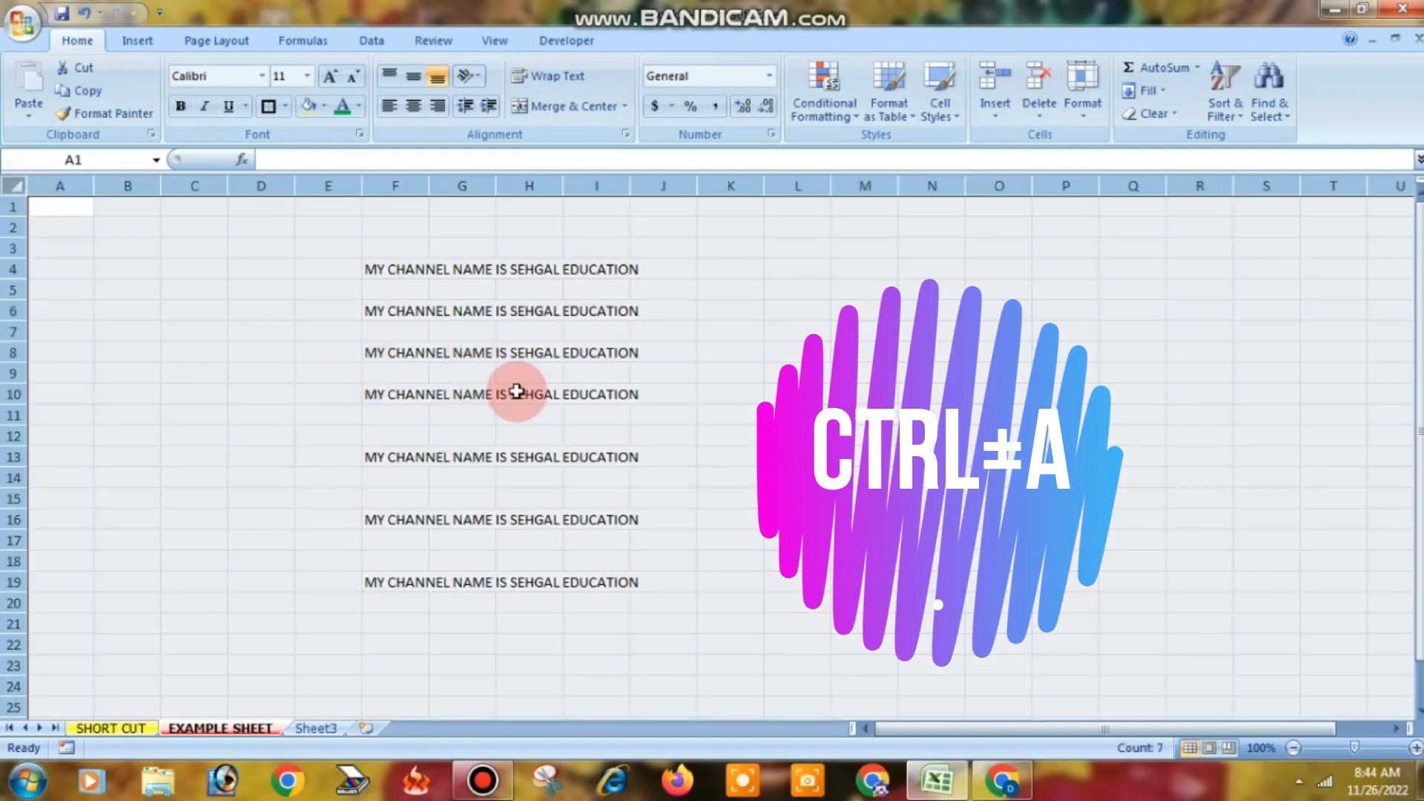
left_click(901, 379)
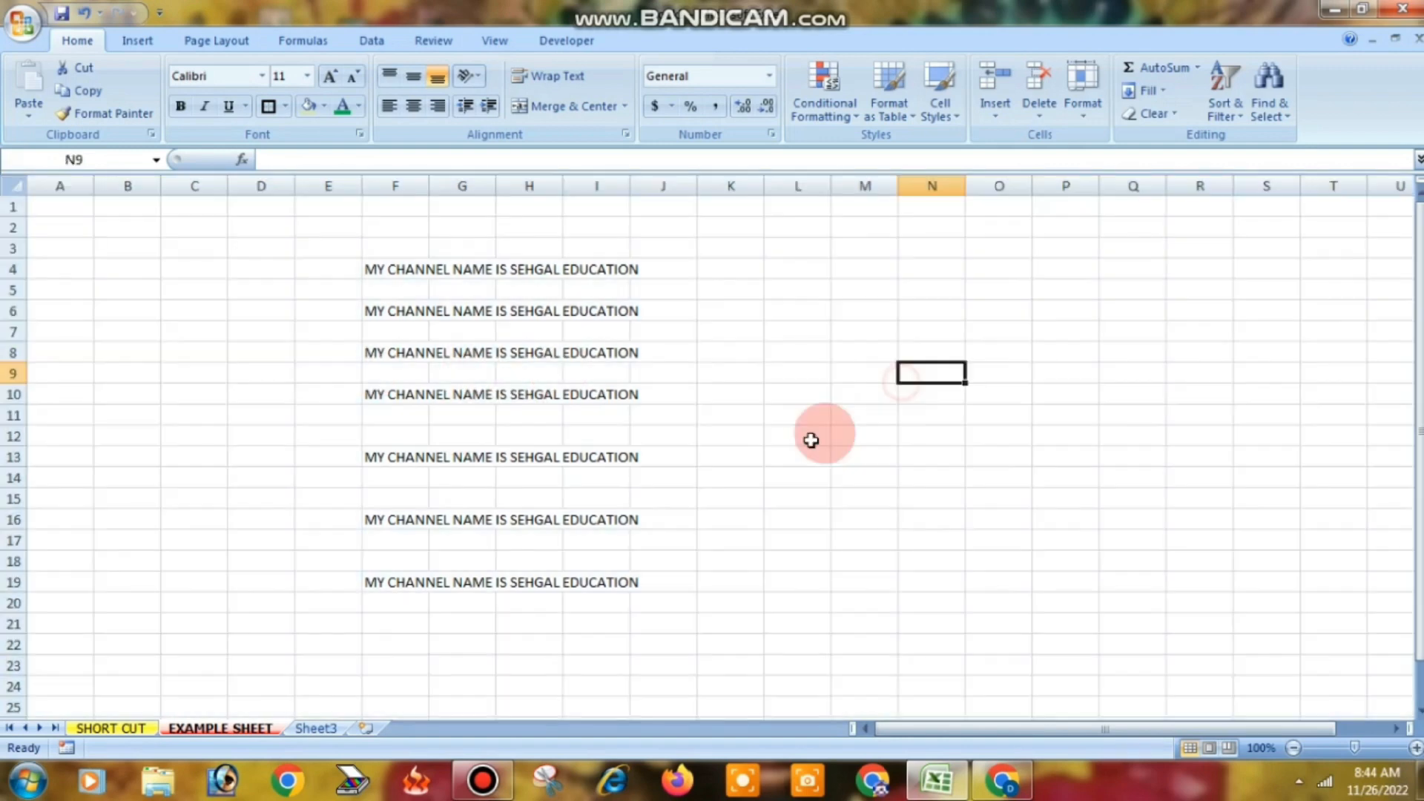
left_click(16, 185)
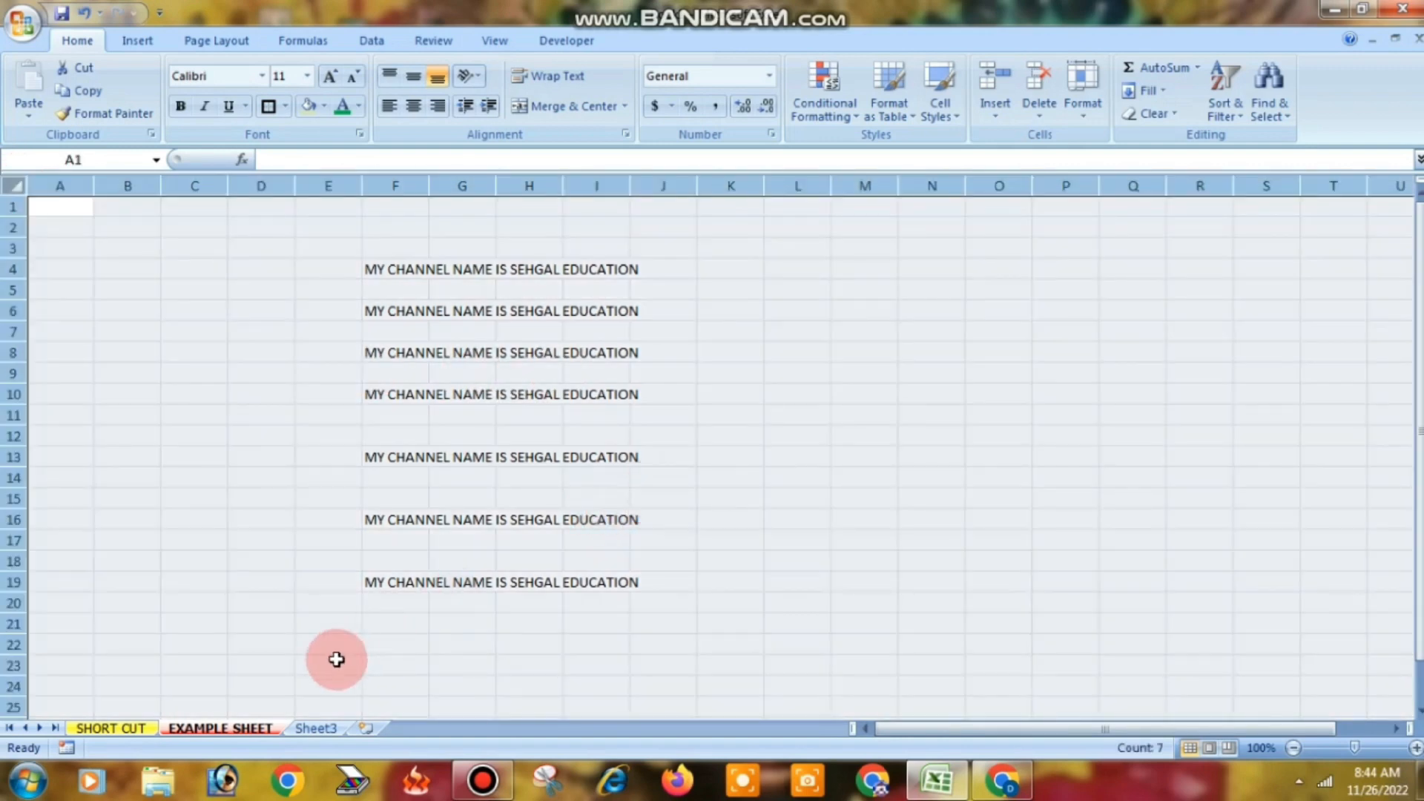
left_click(348, 334)
left_click_drag(371, 269, 623, 603)
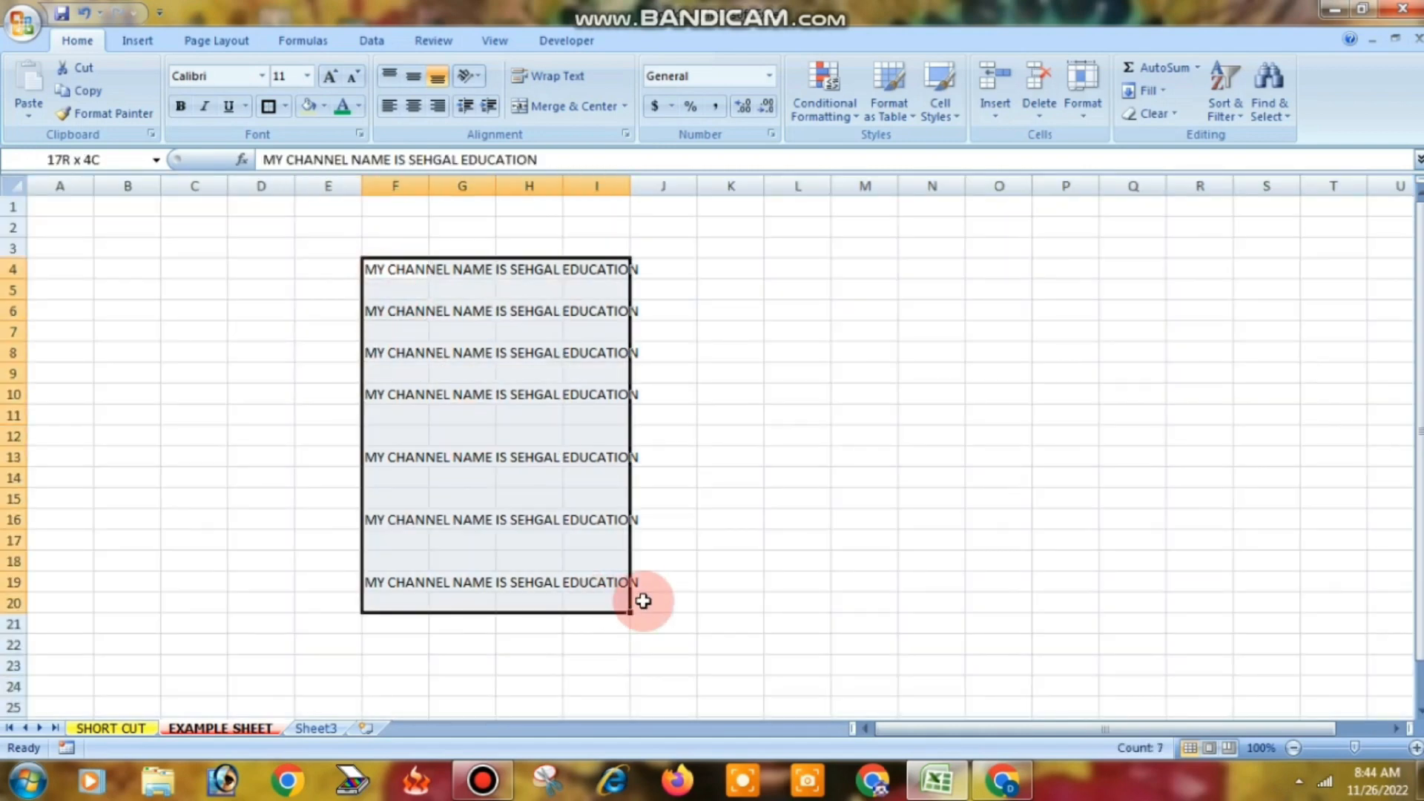
left_click(792, 436)
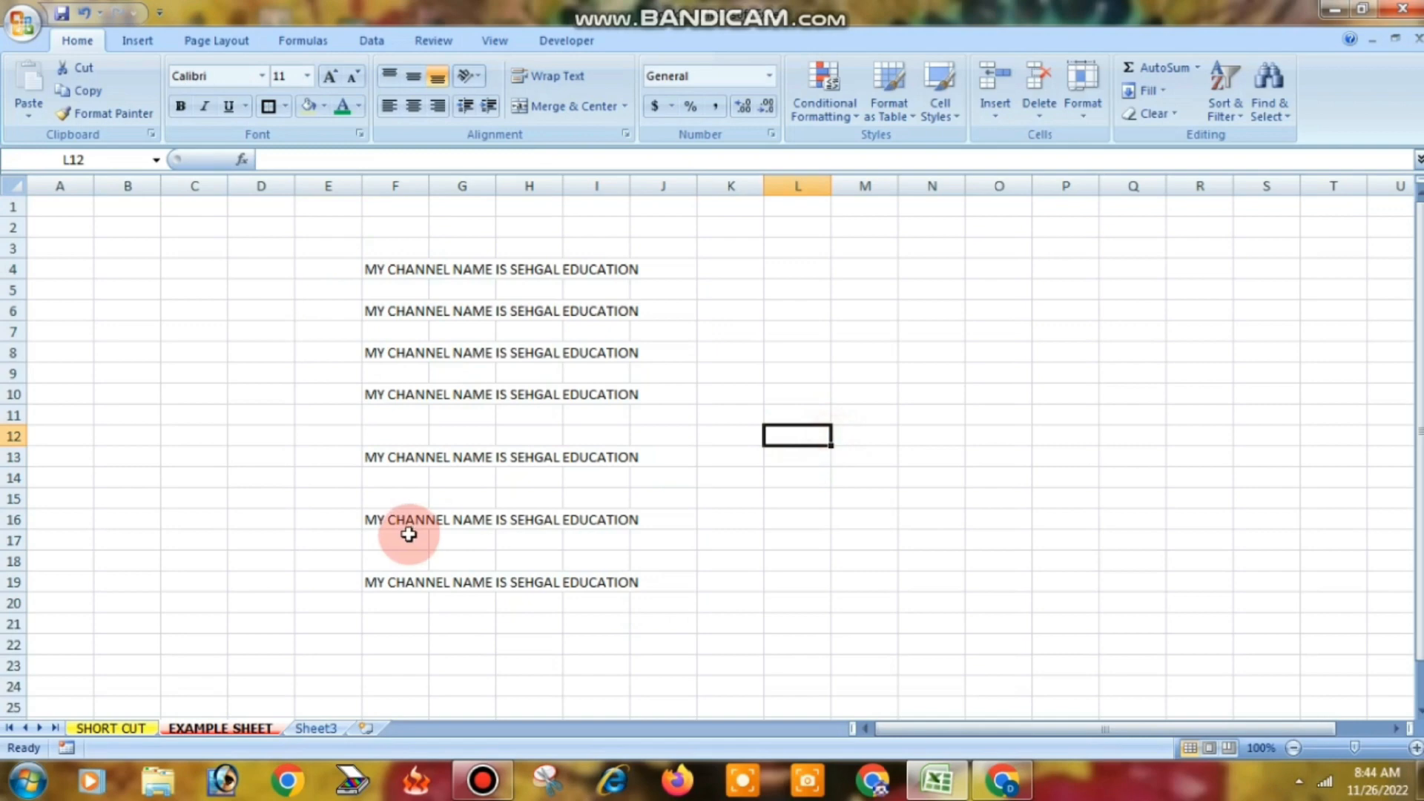
- Check the bold shortcut on the SHORT CUT sheet and make the channel-name lines in rows 8 and 10 of EXAMPLE SHEET bold
left_click(122, 728)
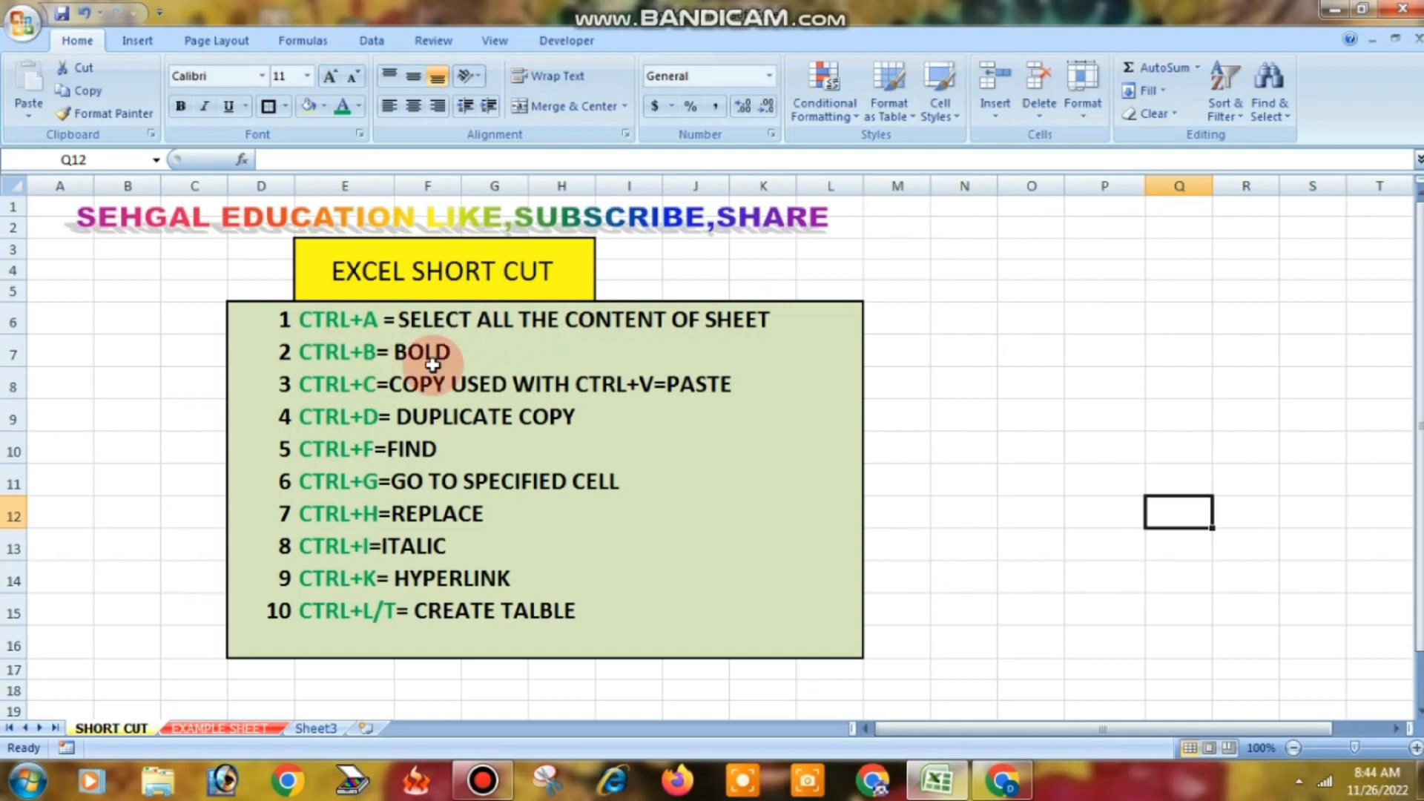
left_click(213, 730)
left_click(749, 521)
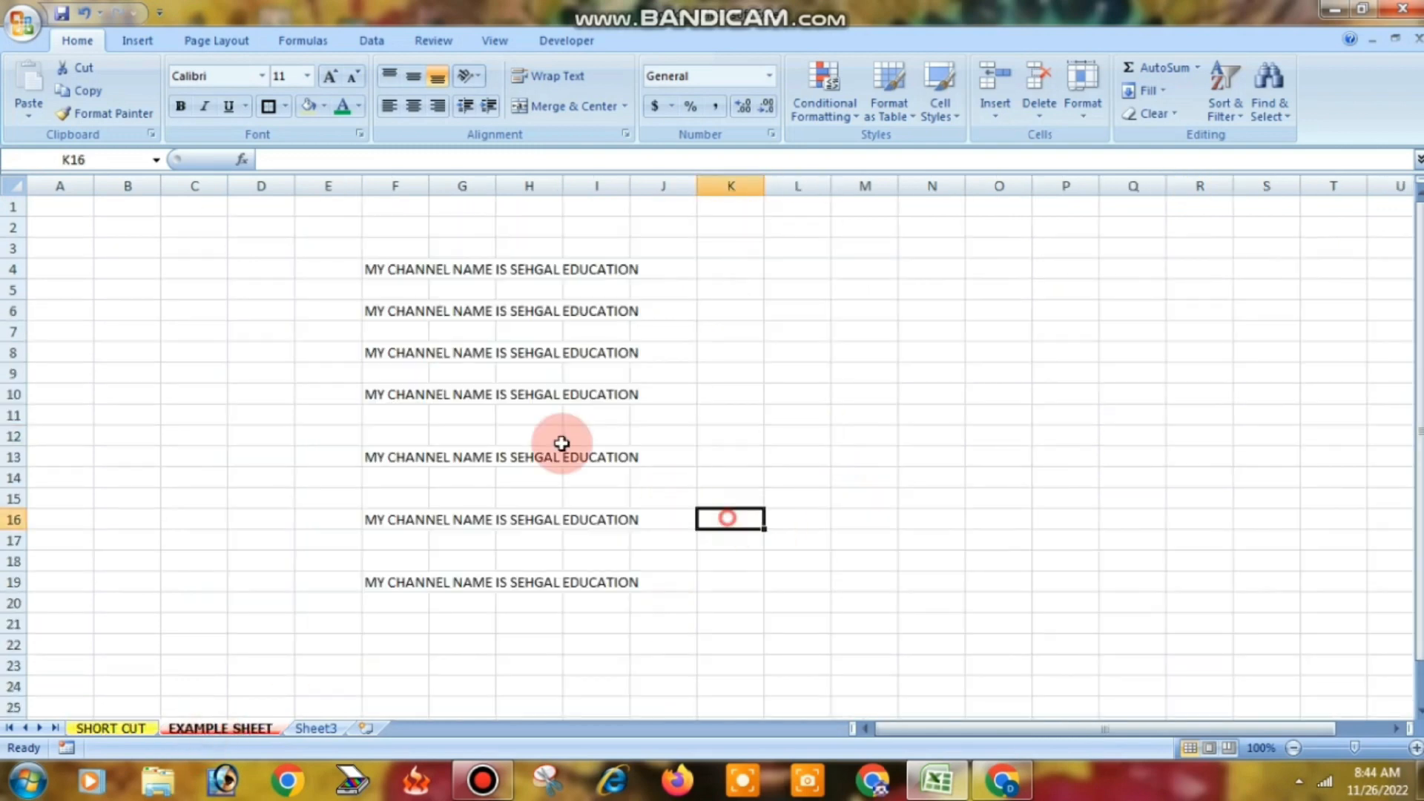
left_click_drag(406, 357, 589, 353)
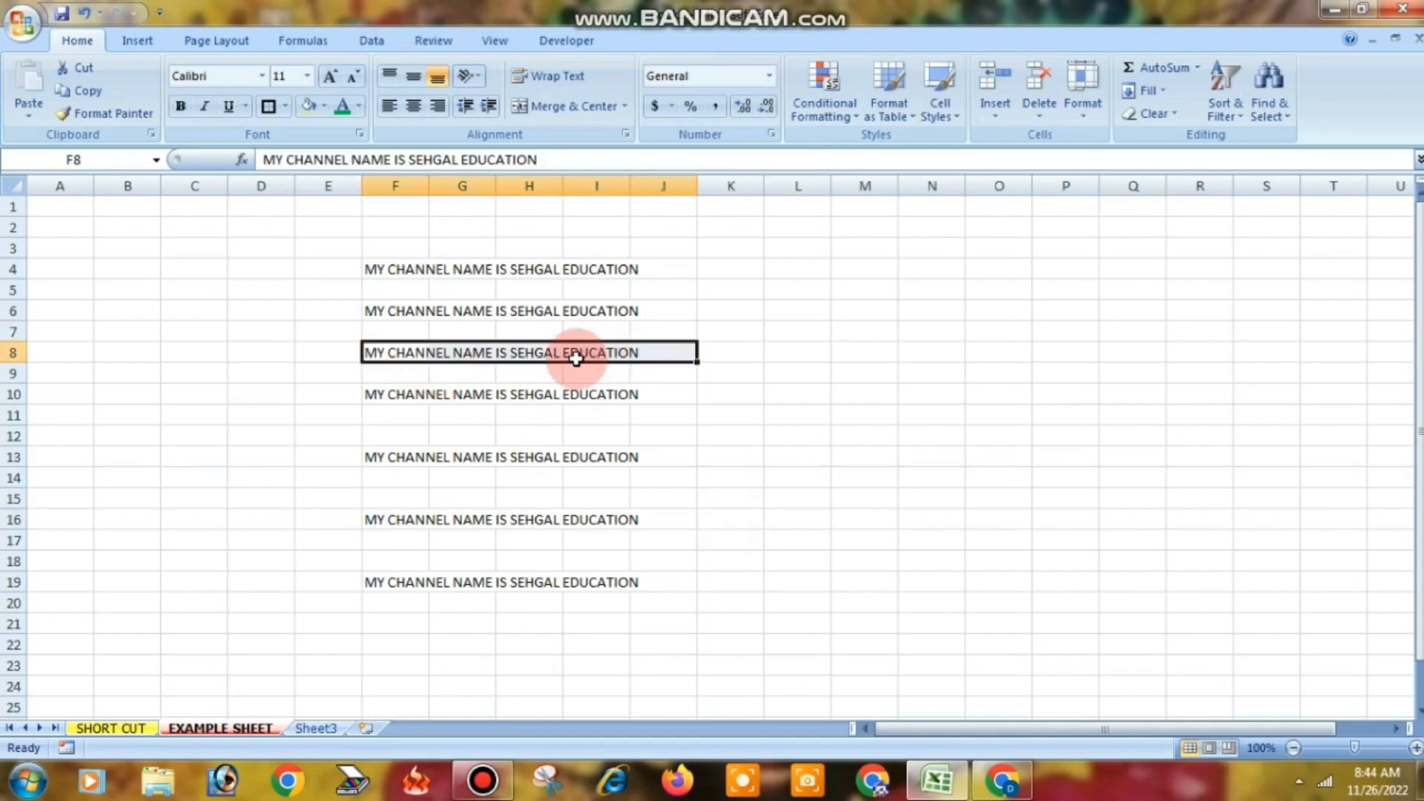
key("ctrl+b")
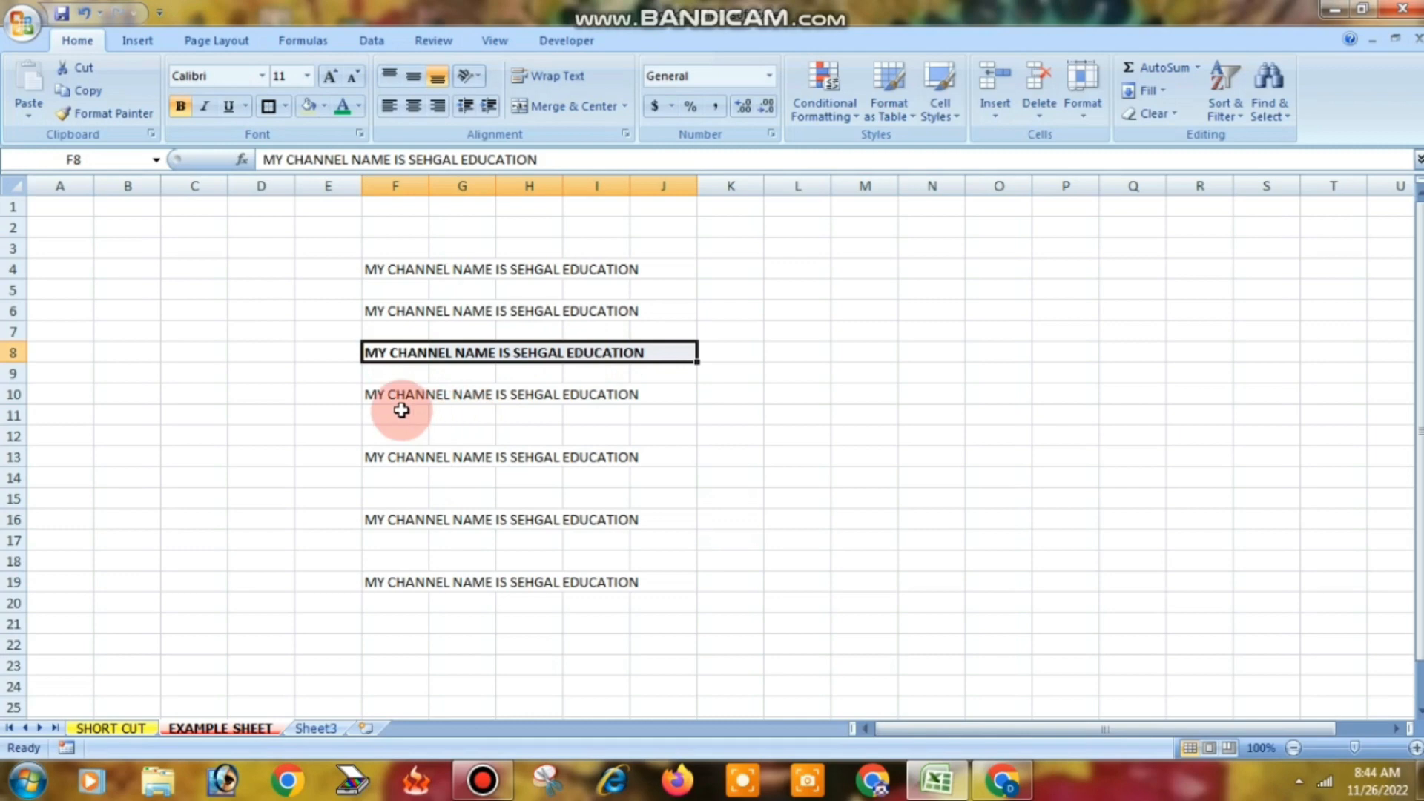
left_click(723, 439)
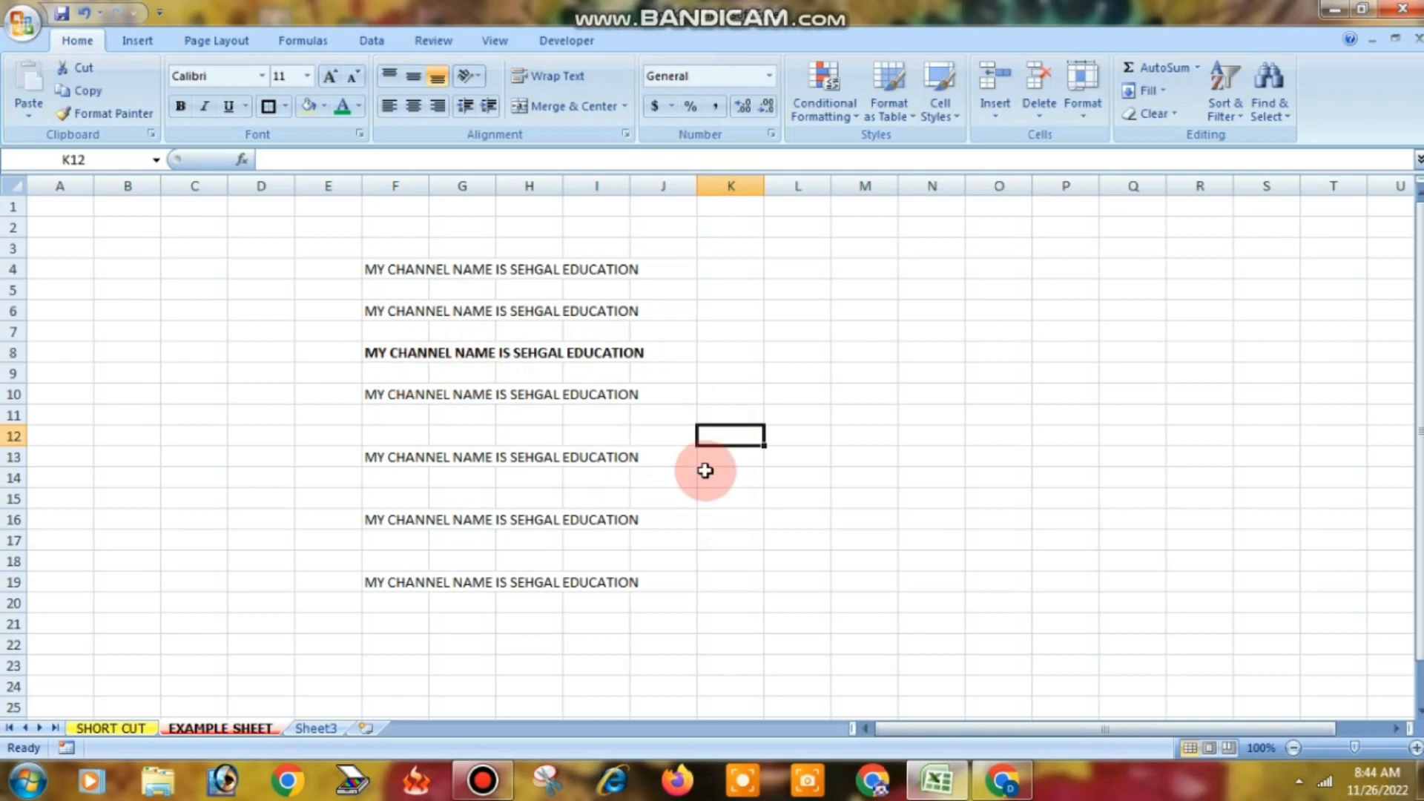
left_click_drag(359, 391, 649, 398)
key("ctrl+b")
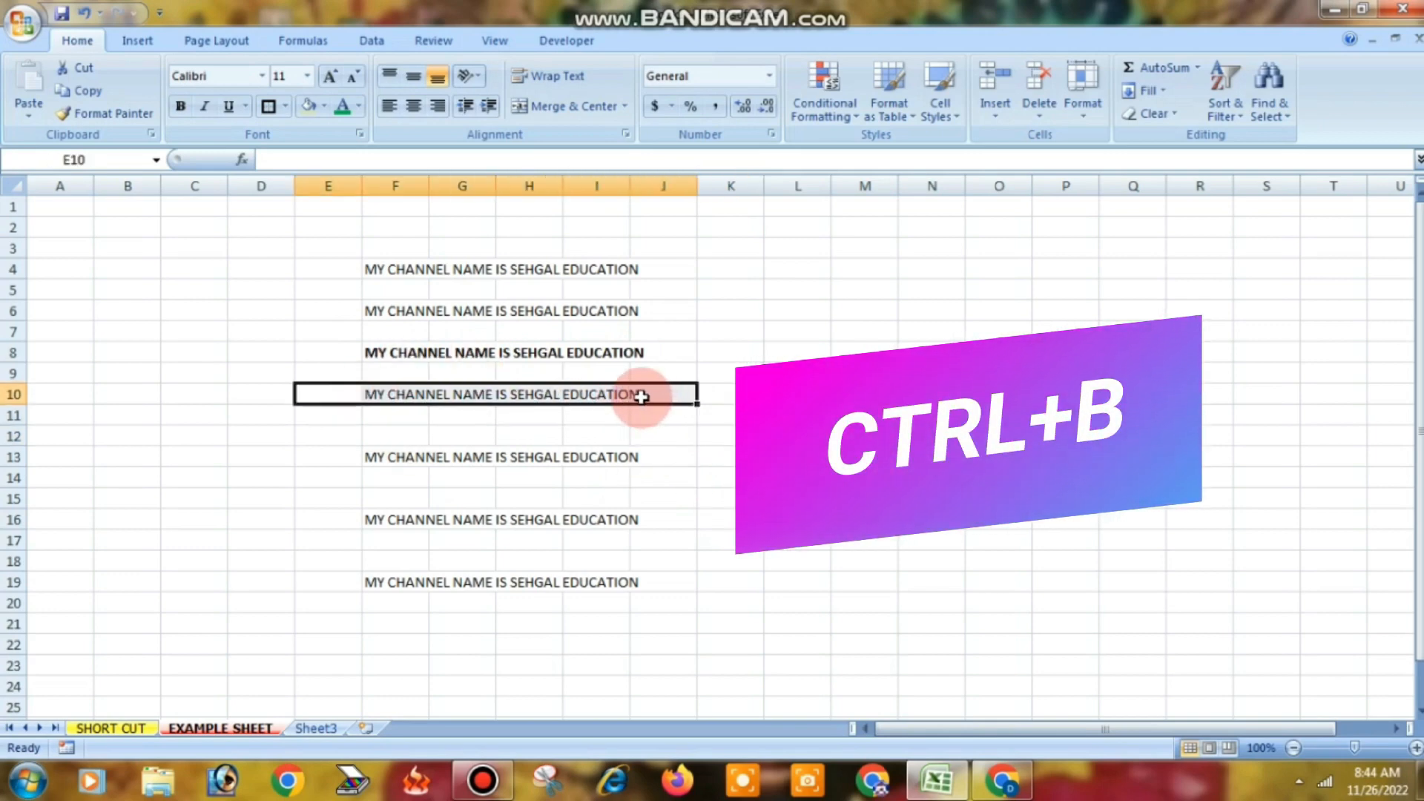
left_click(704, 478)
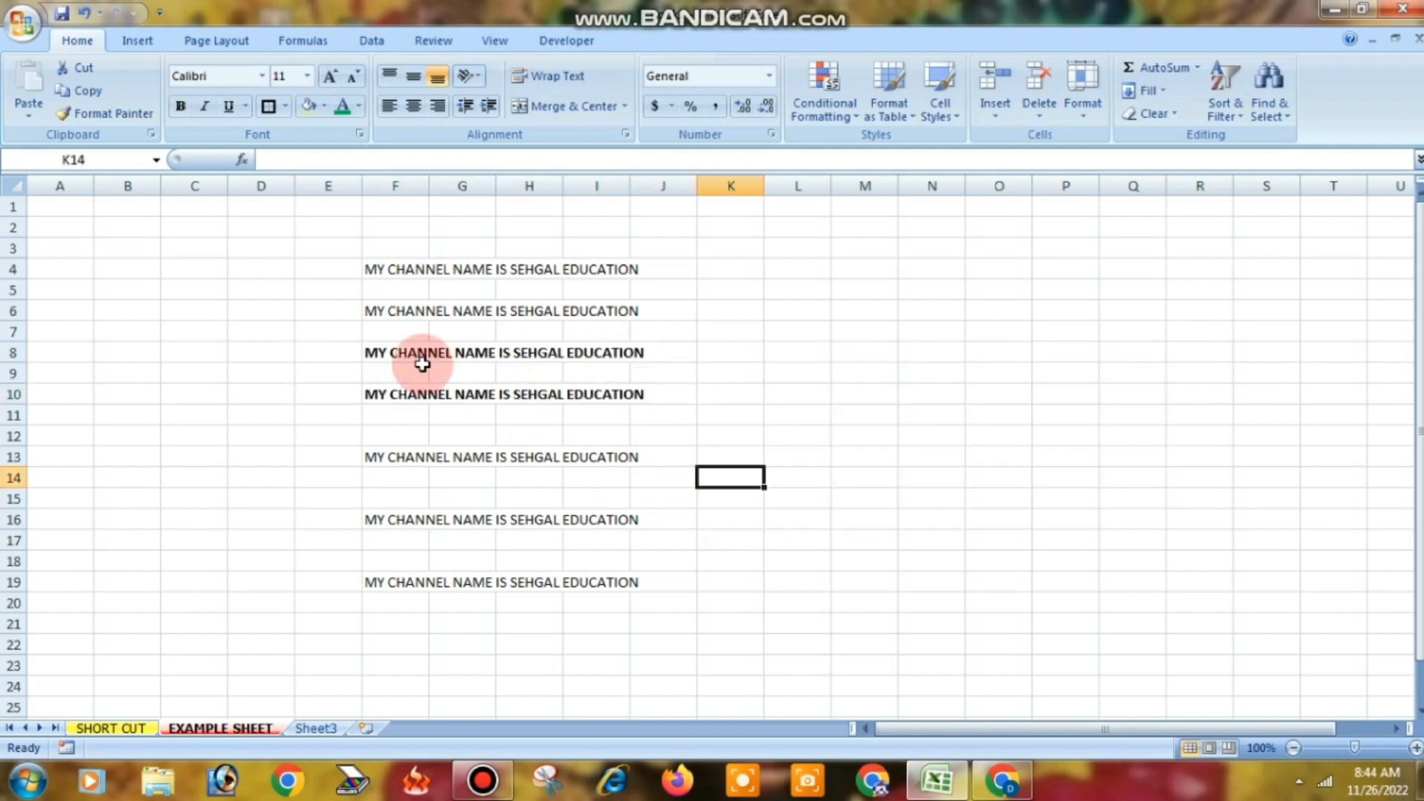
- Increase the font size of cell K14 to 14 and of the range E4:J23 to 12
left_click(328, 74)
left_click(328, 74)
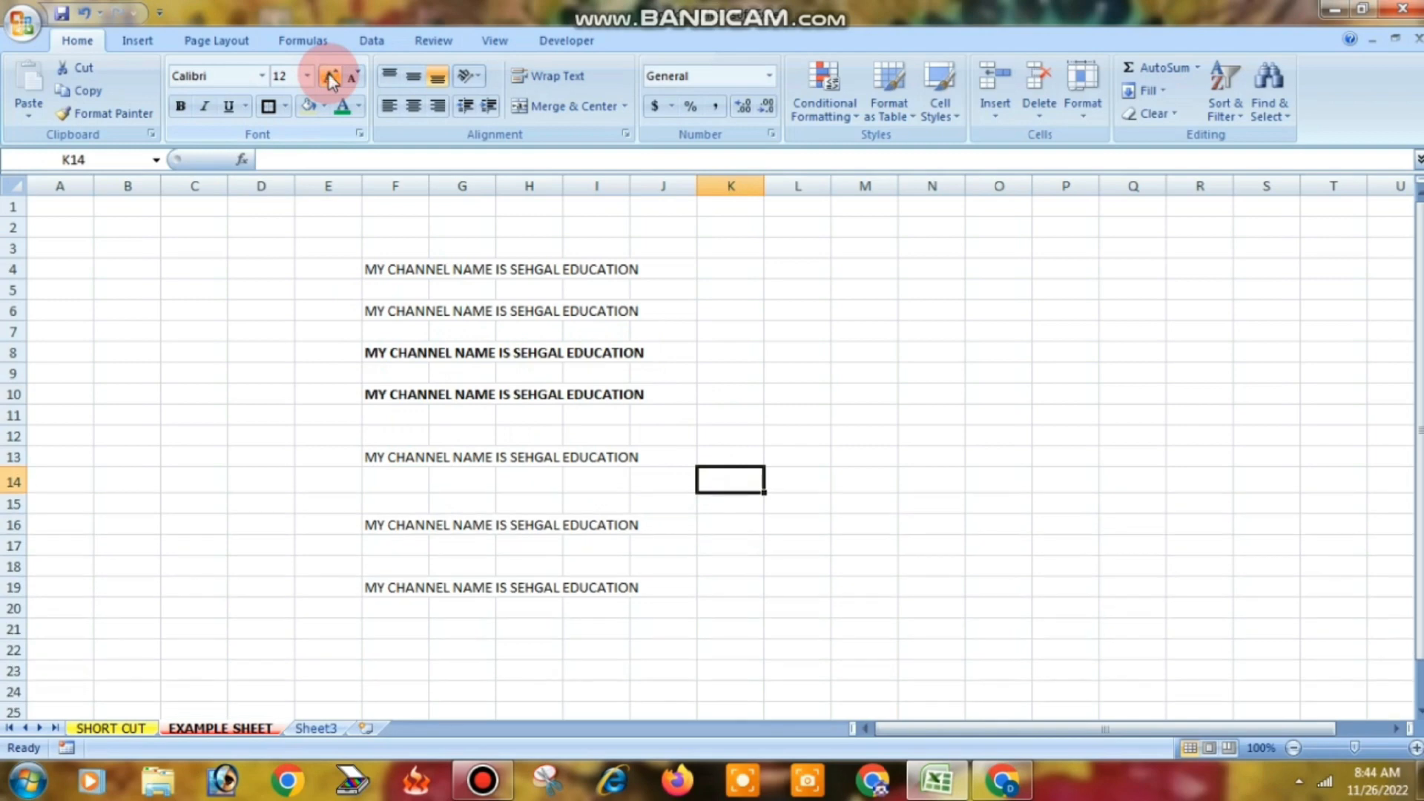
left_click_drag(350, 264, 693, 647)
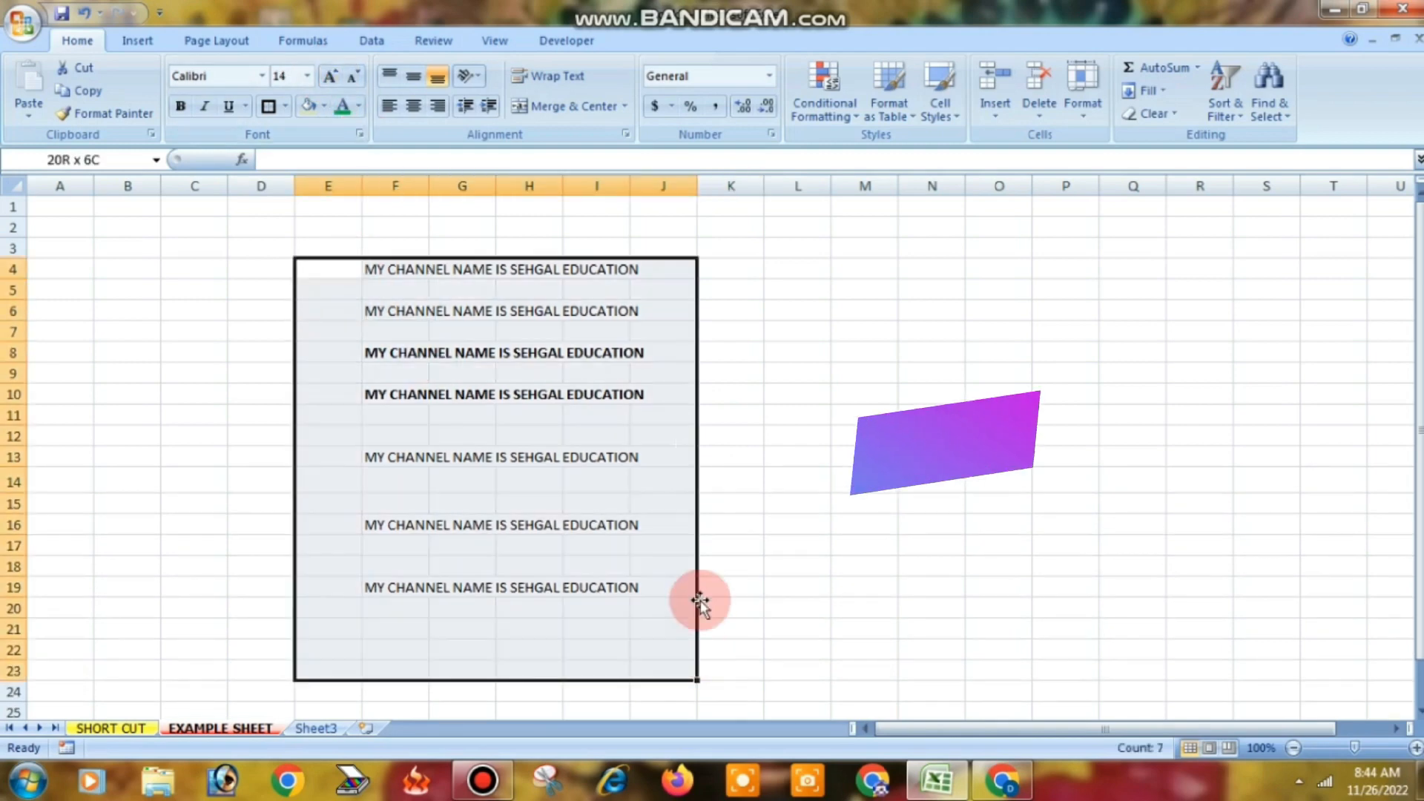
left_click(335, 77)
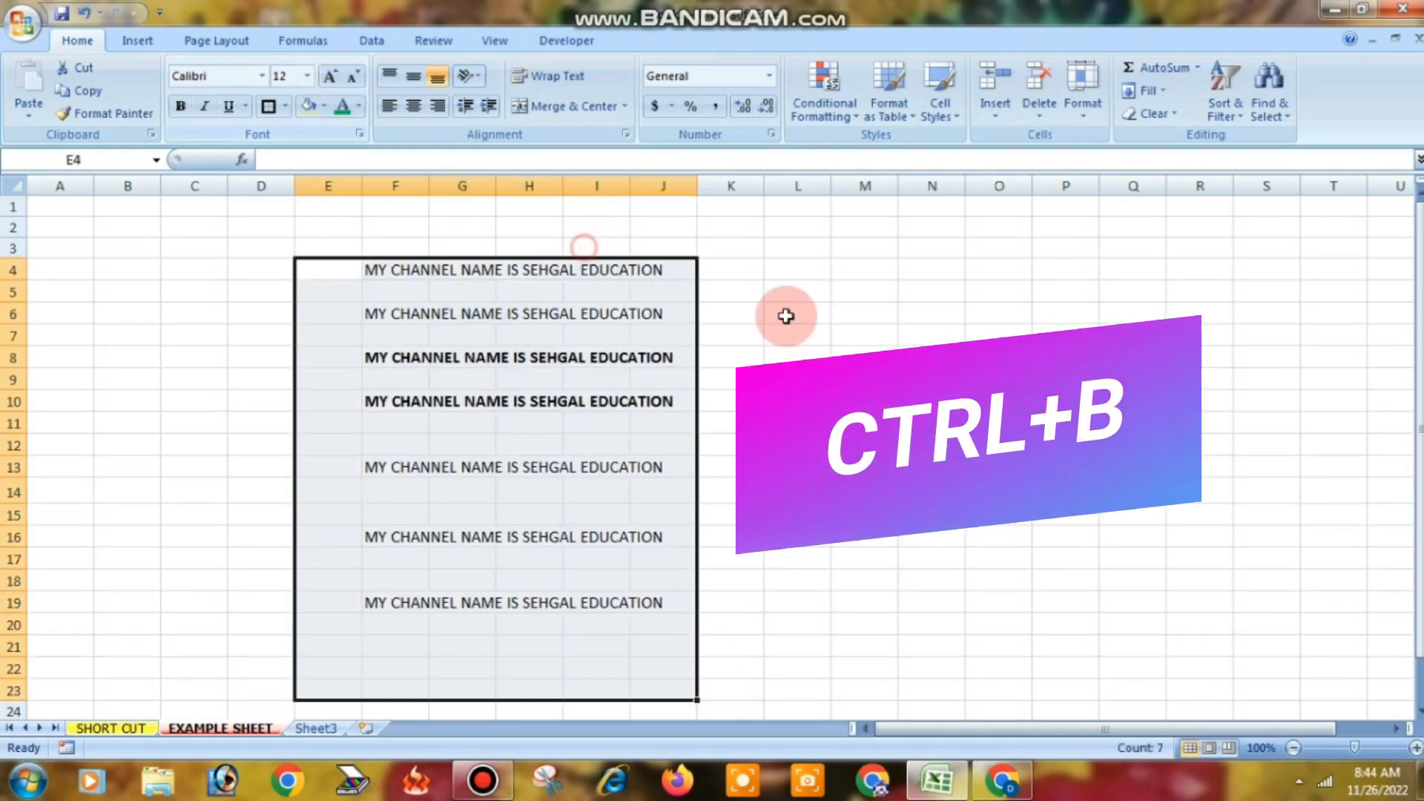
left_click(832, 330)
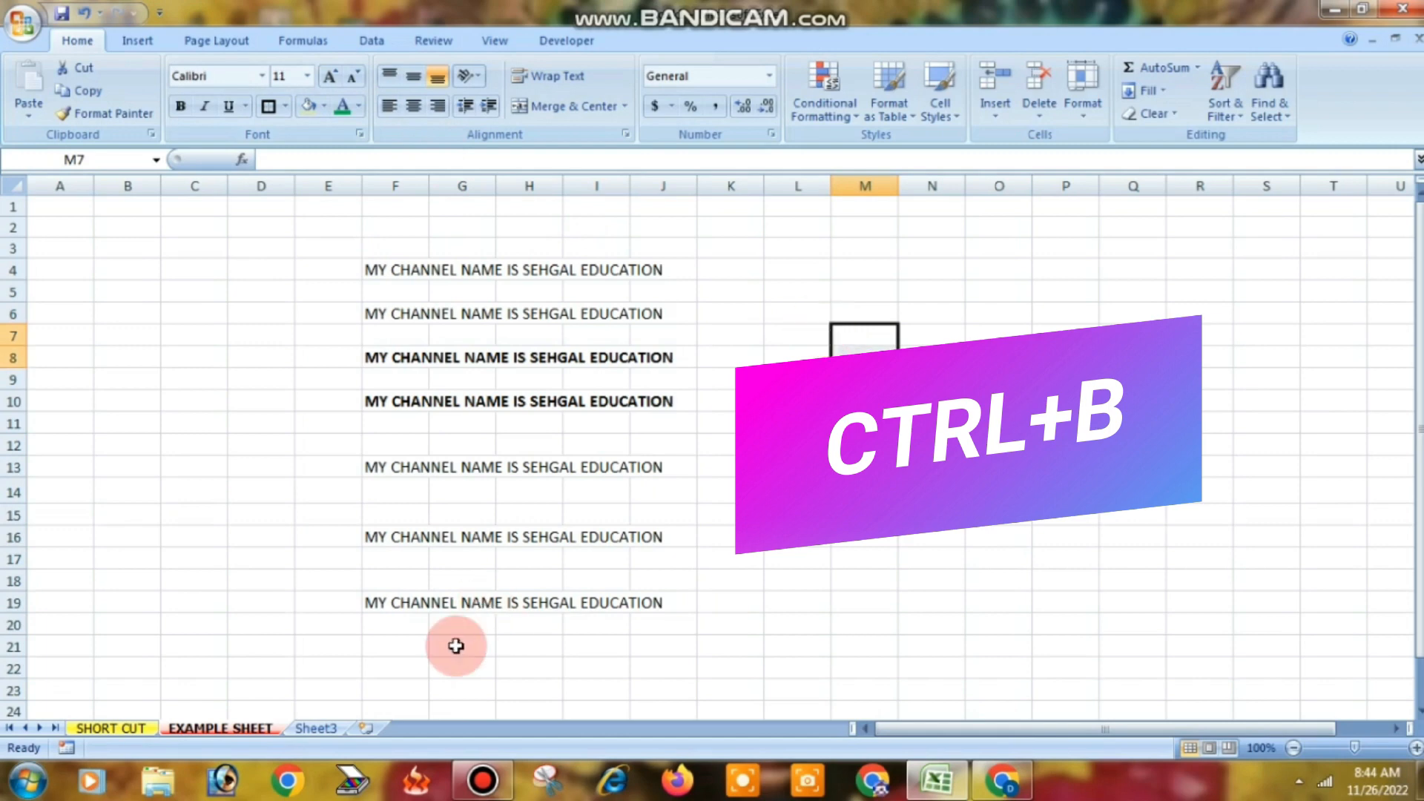
- Check the copy shortcut on the SHORT CUT sheet and enter the text CTRL+C in cell N12 of EXAMPLE SHEET
left_click(111, 728)
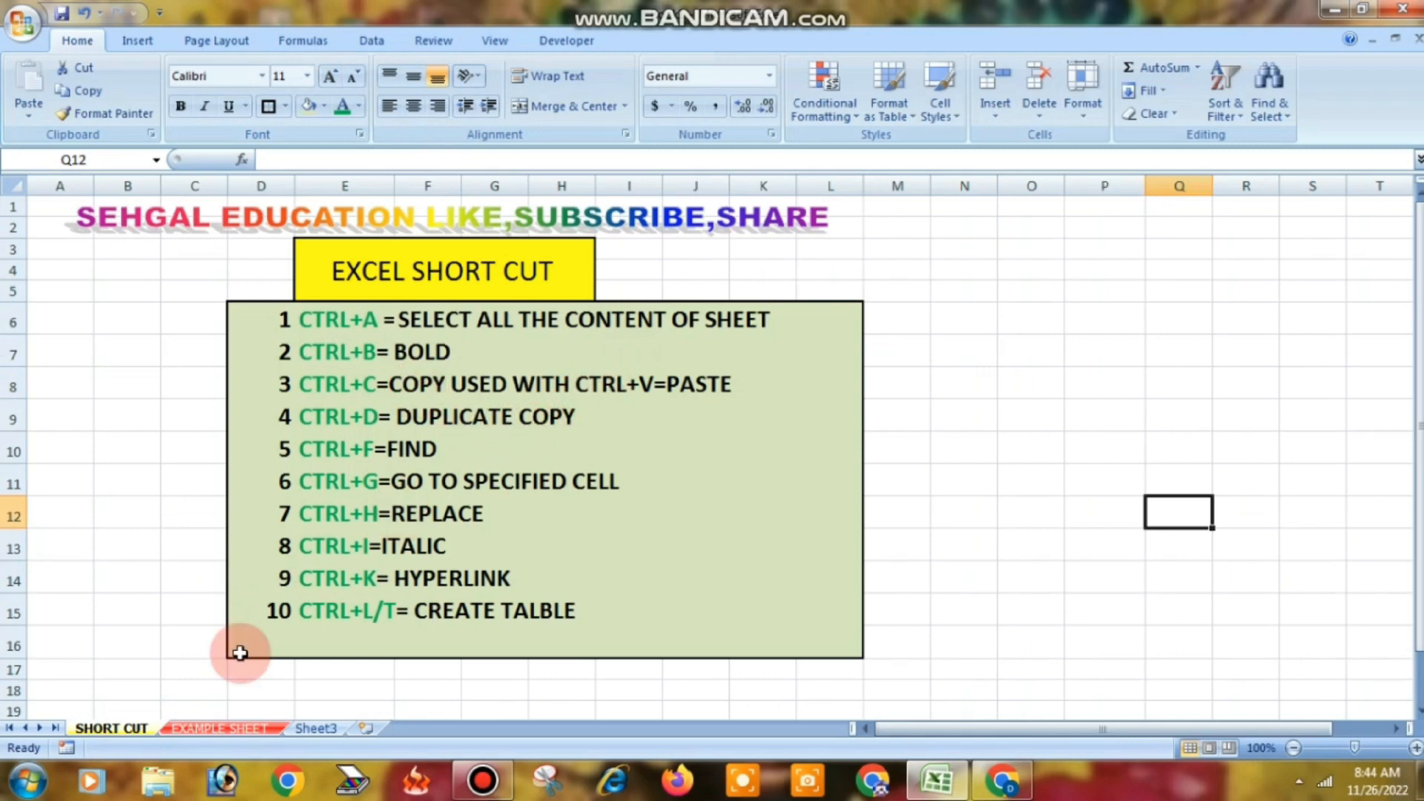
left_click(221, 729)
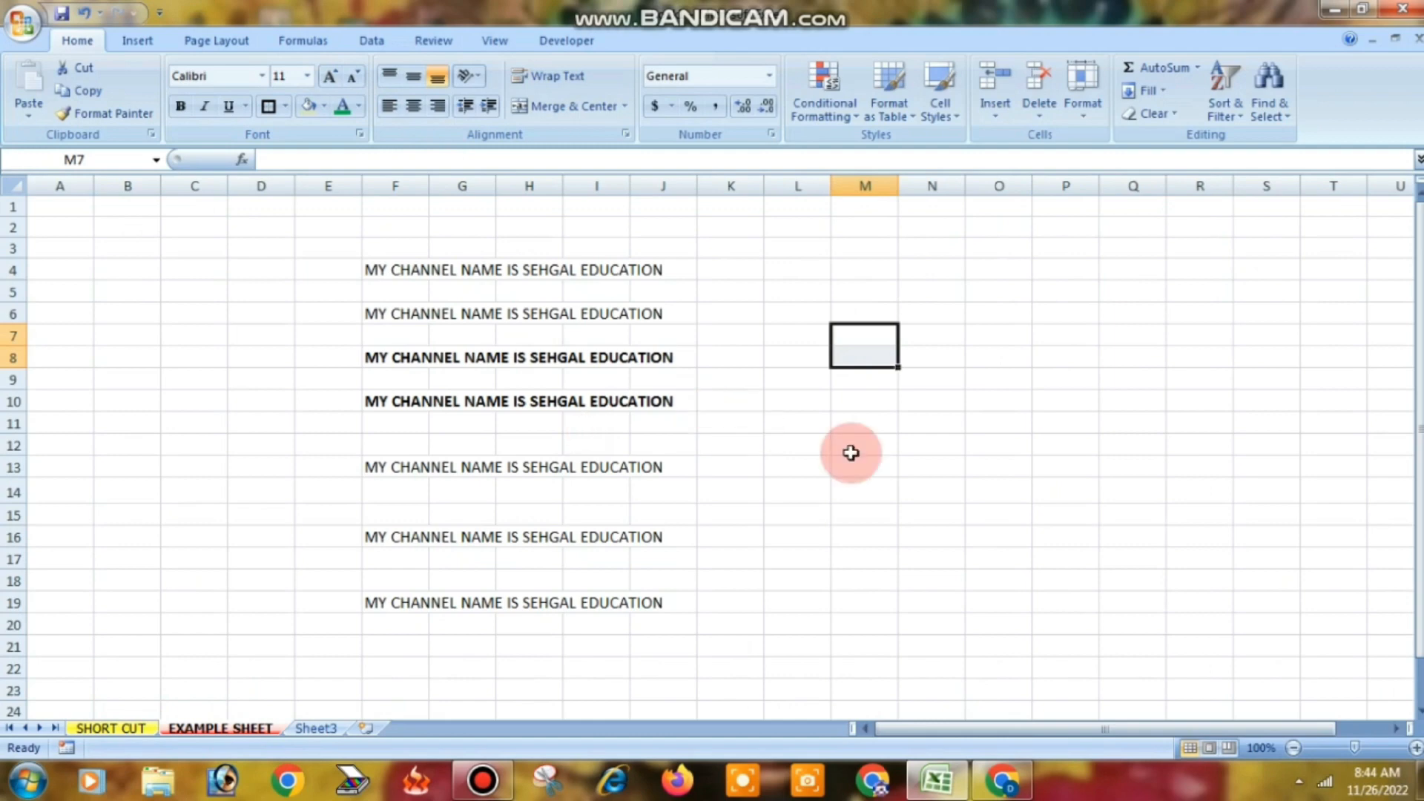
left_click(917, 441)
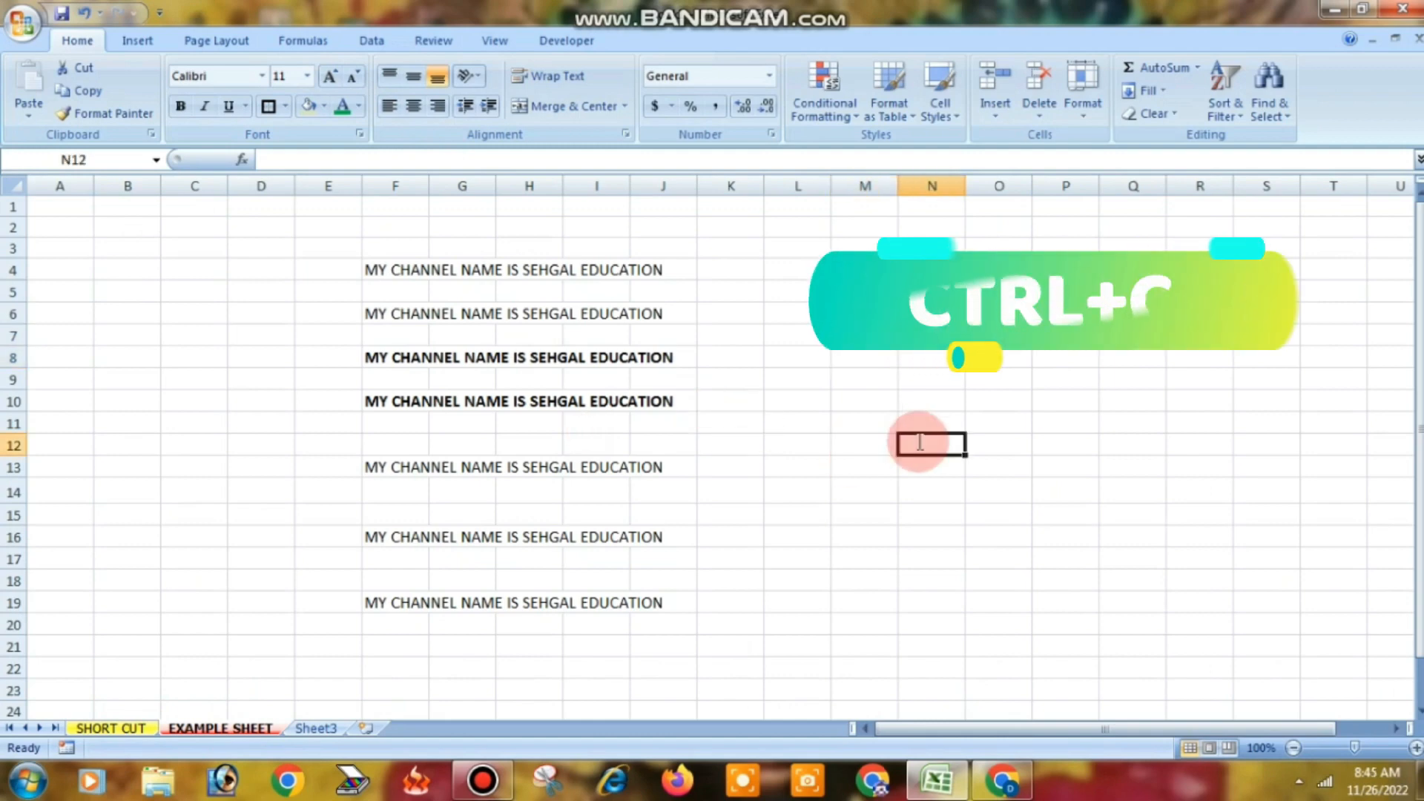
type("CTRL+C")
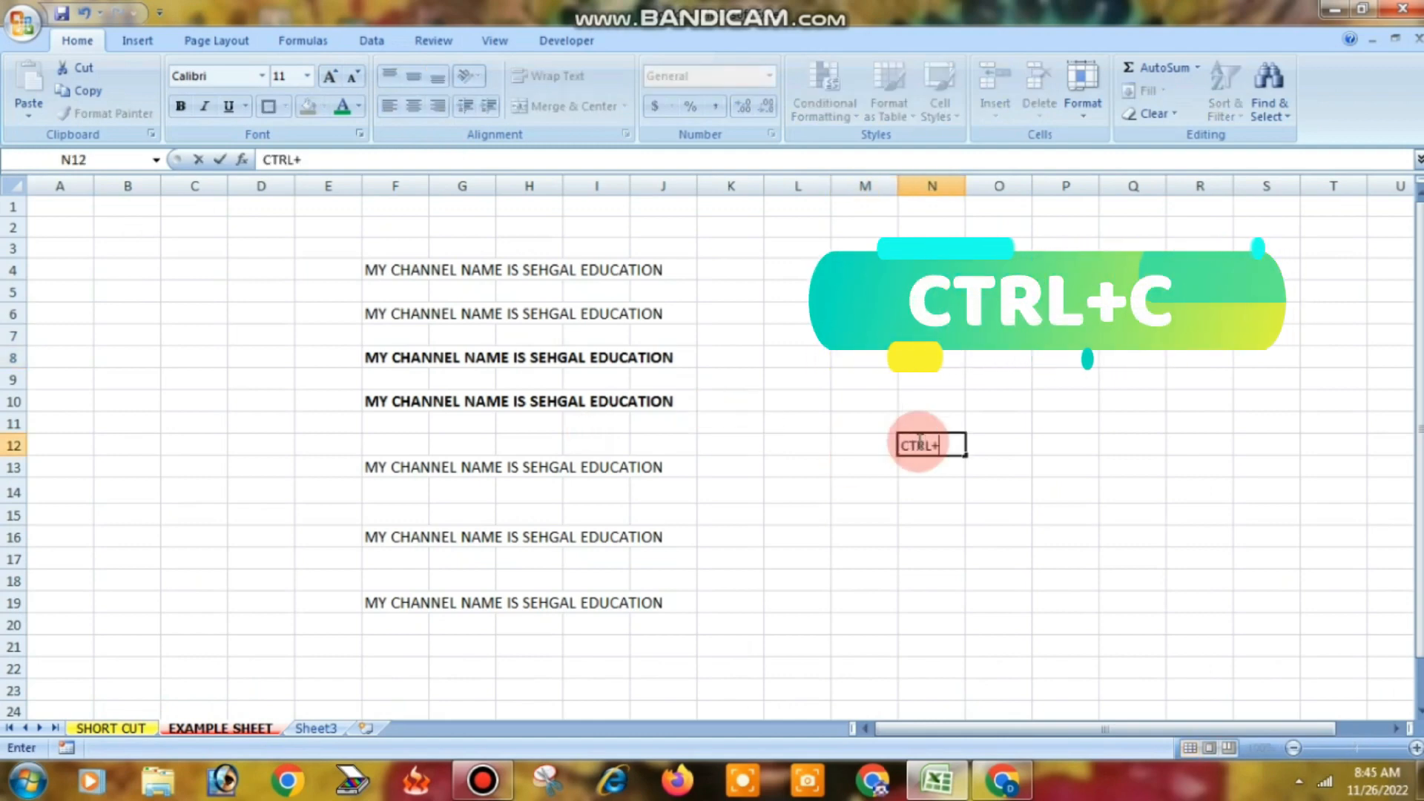
left_click(1045, 493)
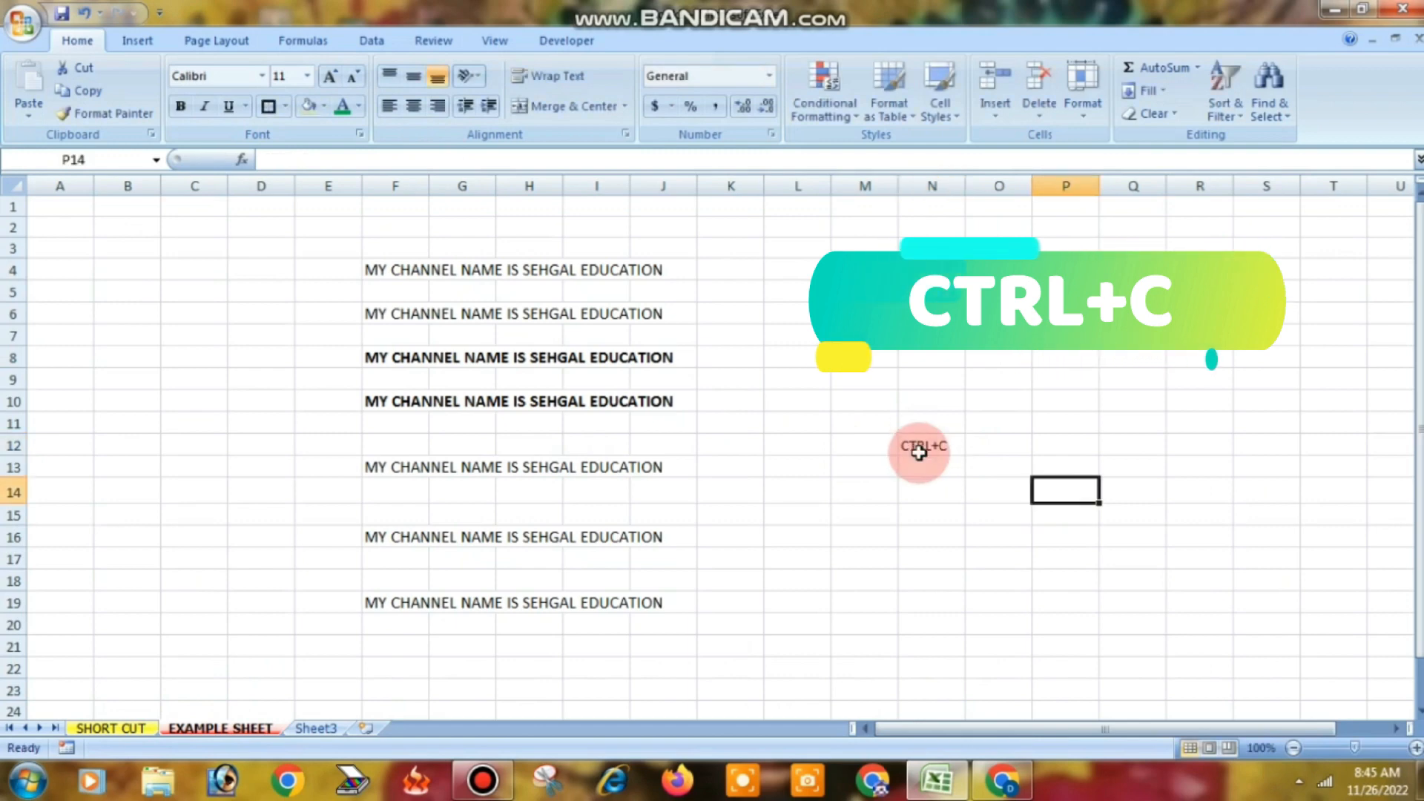
- Copy the bold line in F10:J10 and paste it at M5 and again at M8 on EXAMPLE SHEET
left_click_drag(370, 398, 658, 391)
key("ctrl+c")
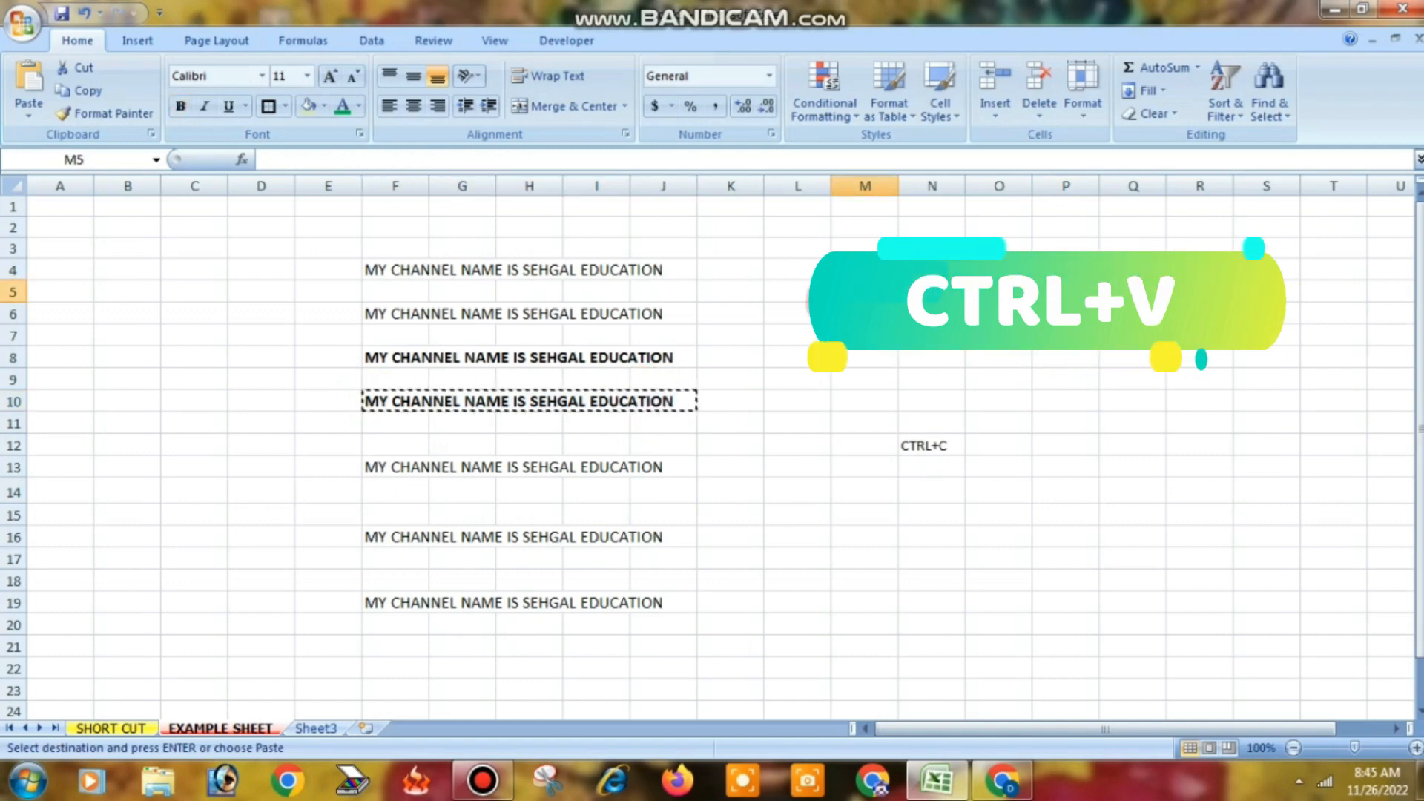
left_click(112, 727)
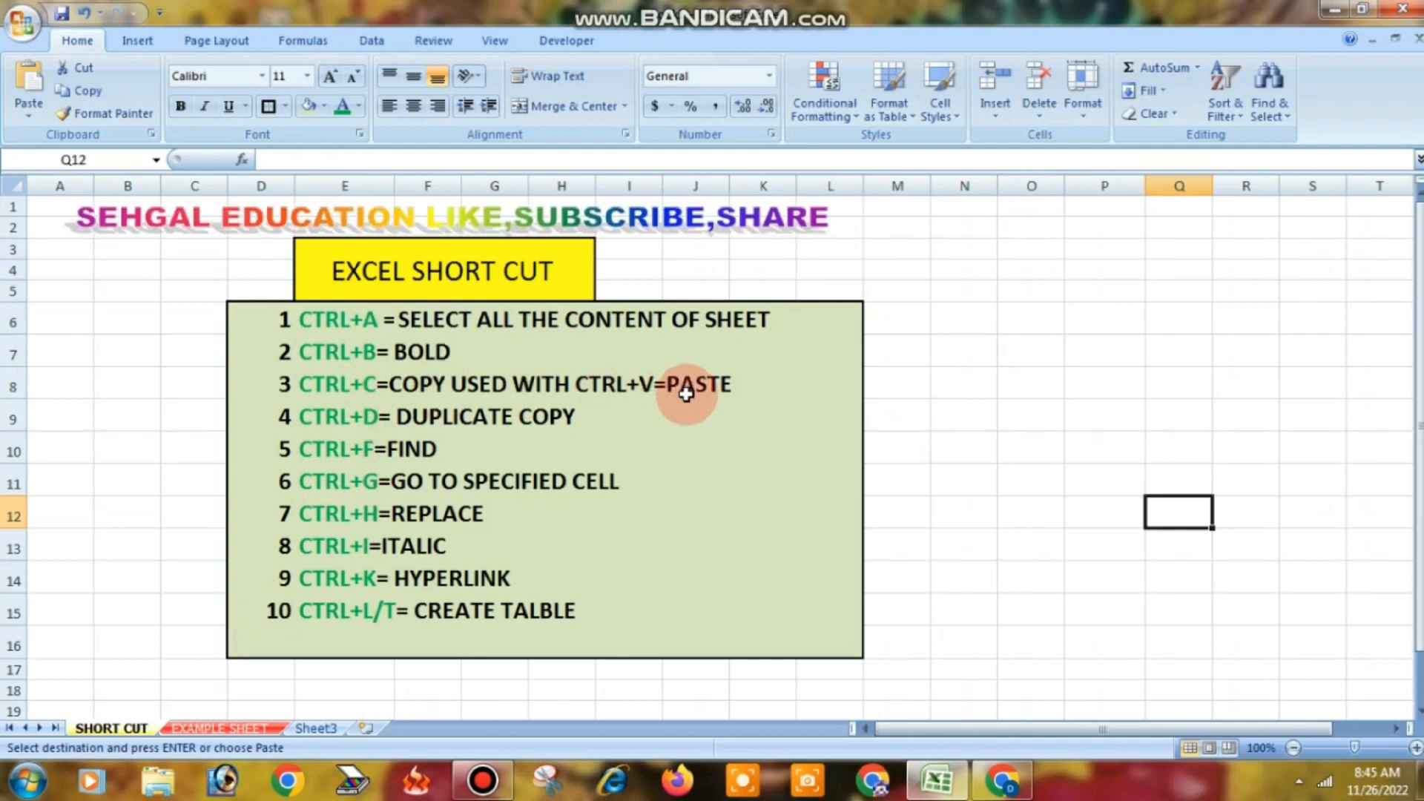
left_click(212, 729)
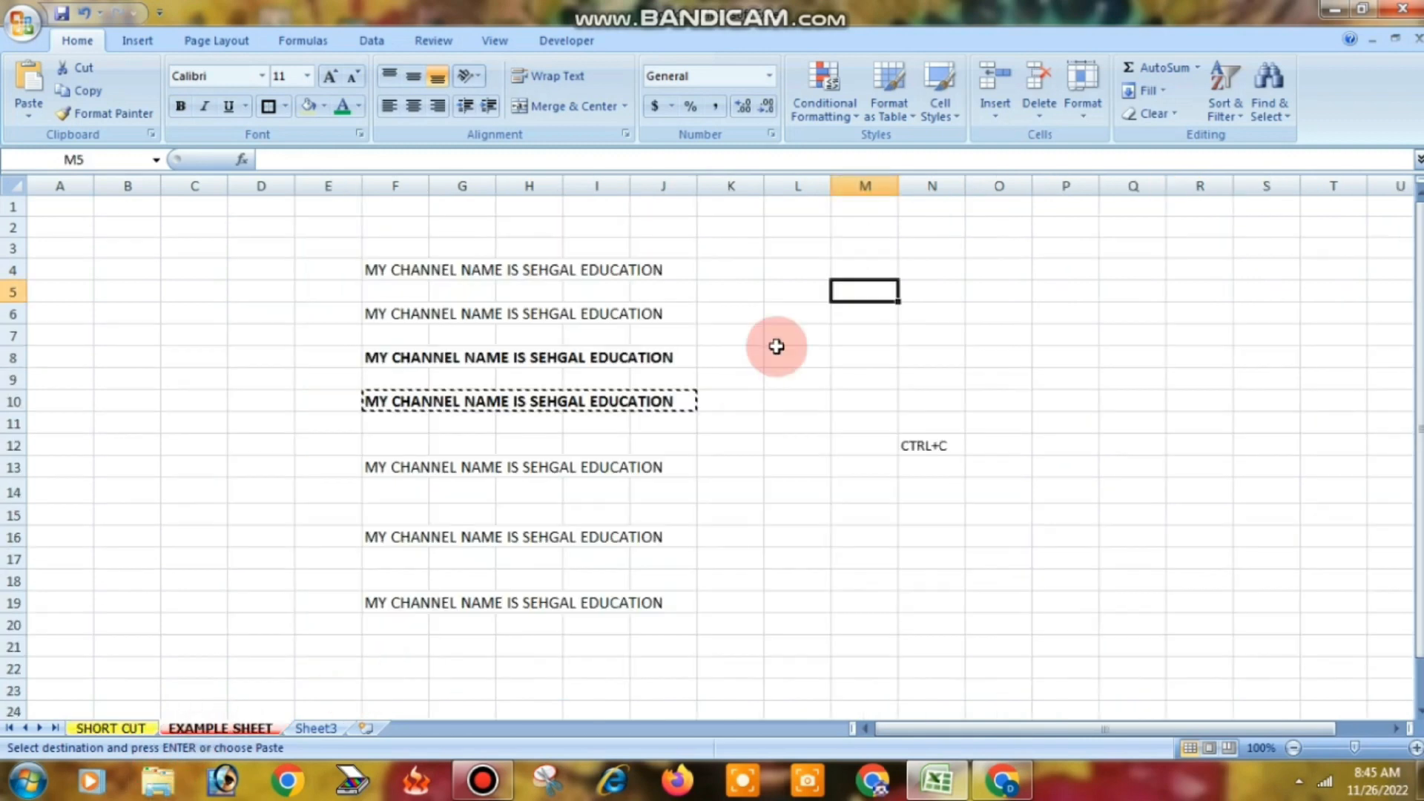
key("ctrl+v")
left_click(838, 359)
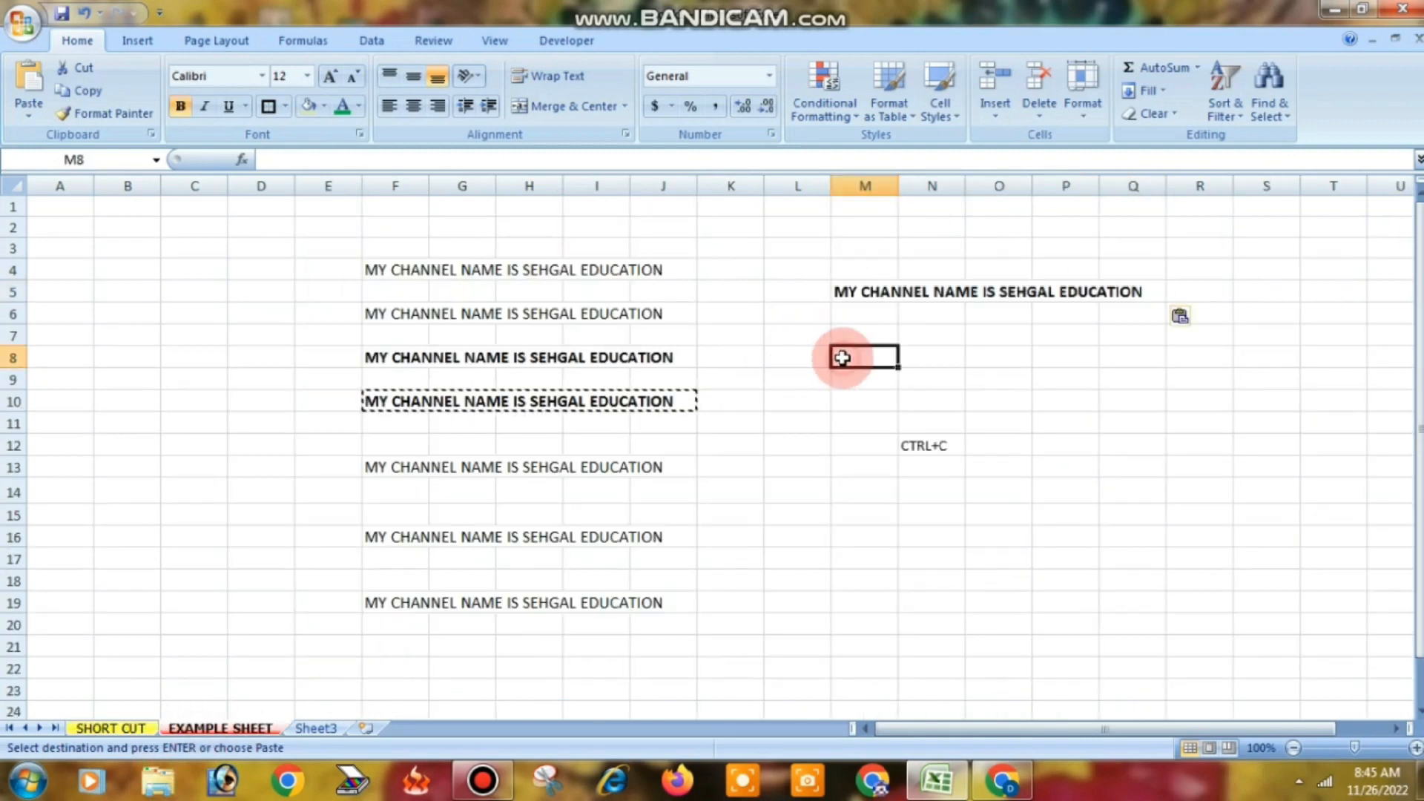
key("ctrl+v")
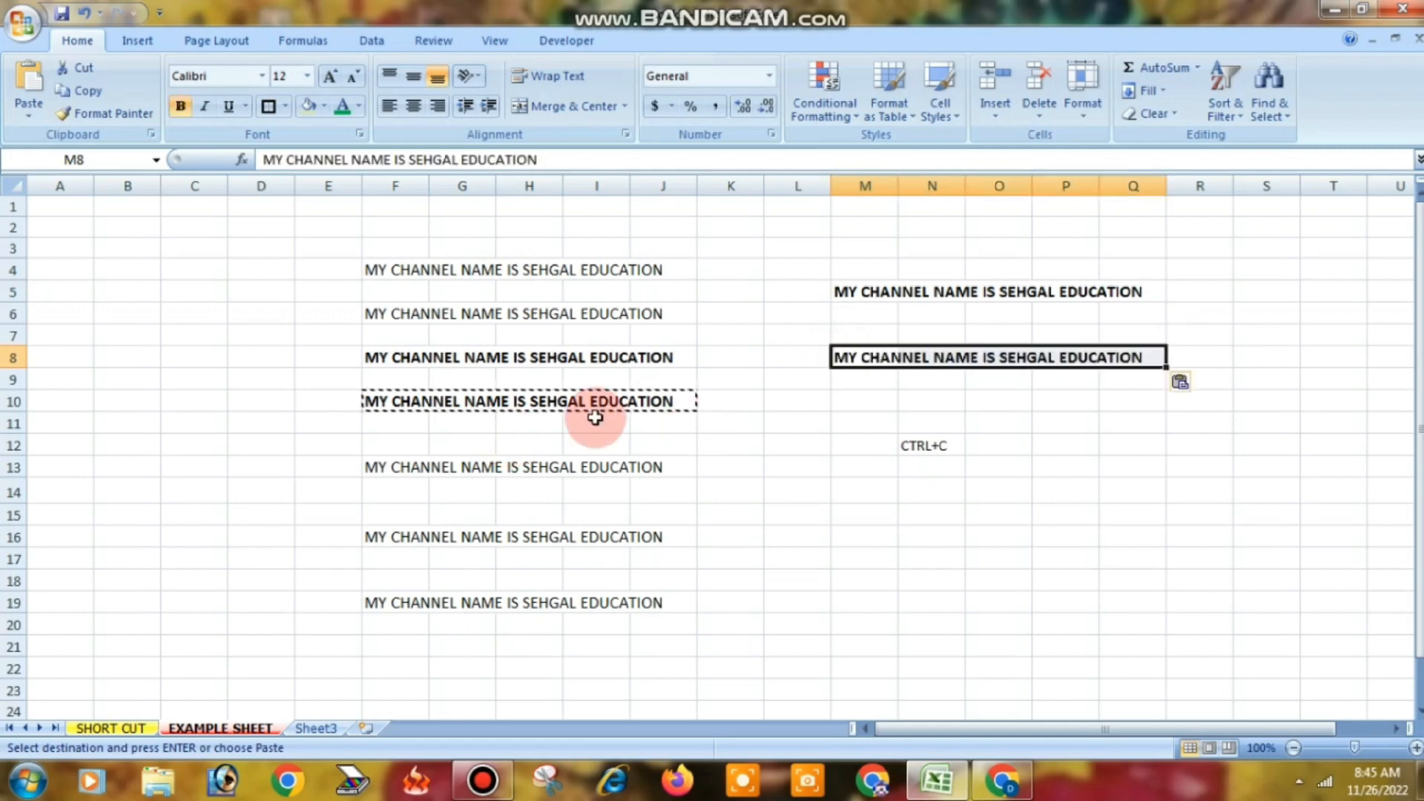
- Paste the copied bold channel-name line at cells M10, M7 and M6 of EXAMPLE SHEET
left_click(865, 403)
key("ctrl+v")
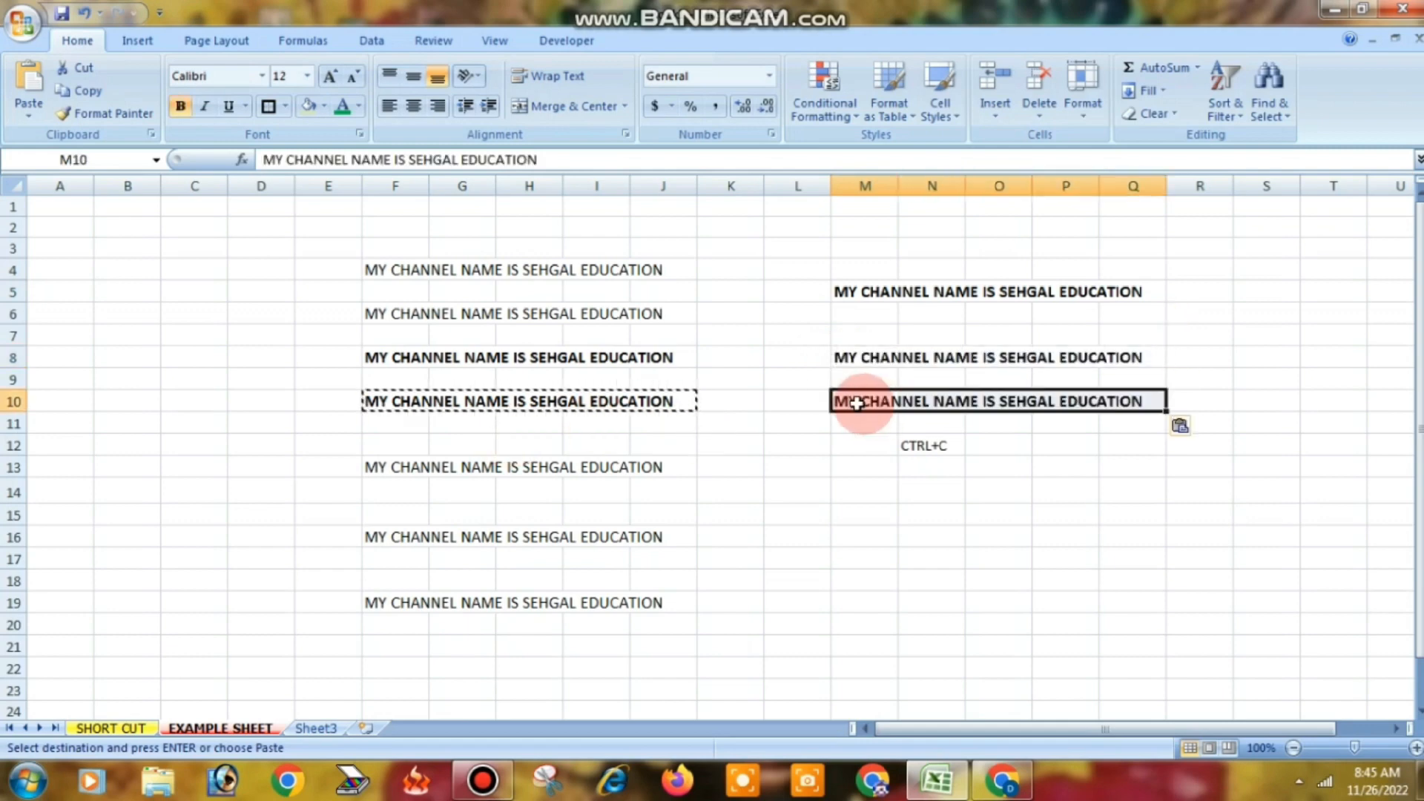
left_click(860, 332)
key("ctrl+v")
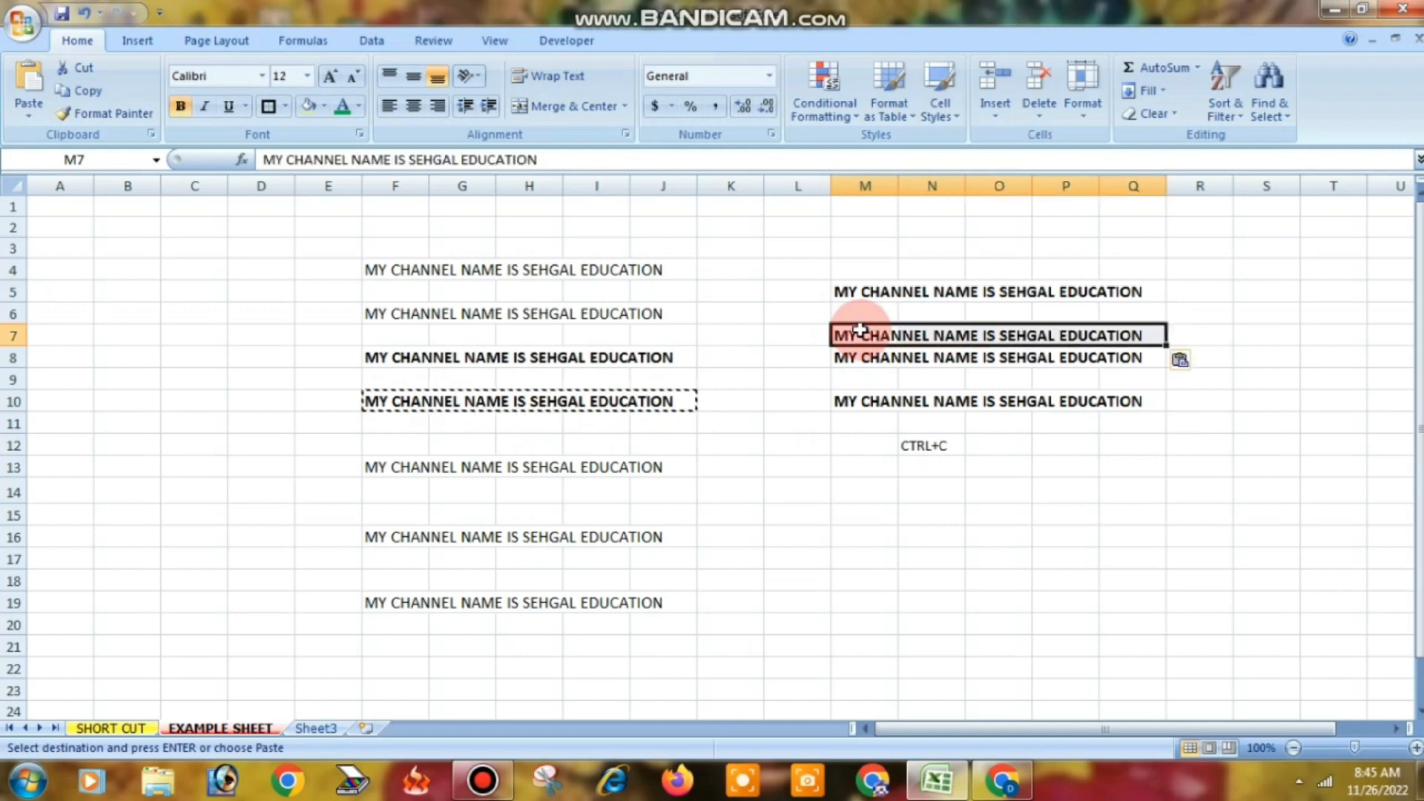
left_click(852, 311)
key("ctrl+v")
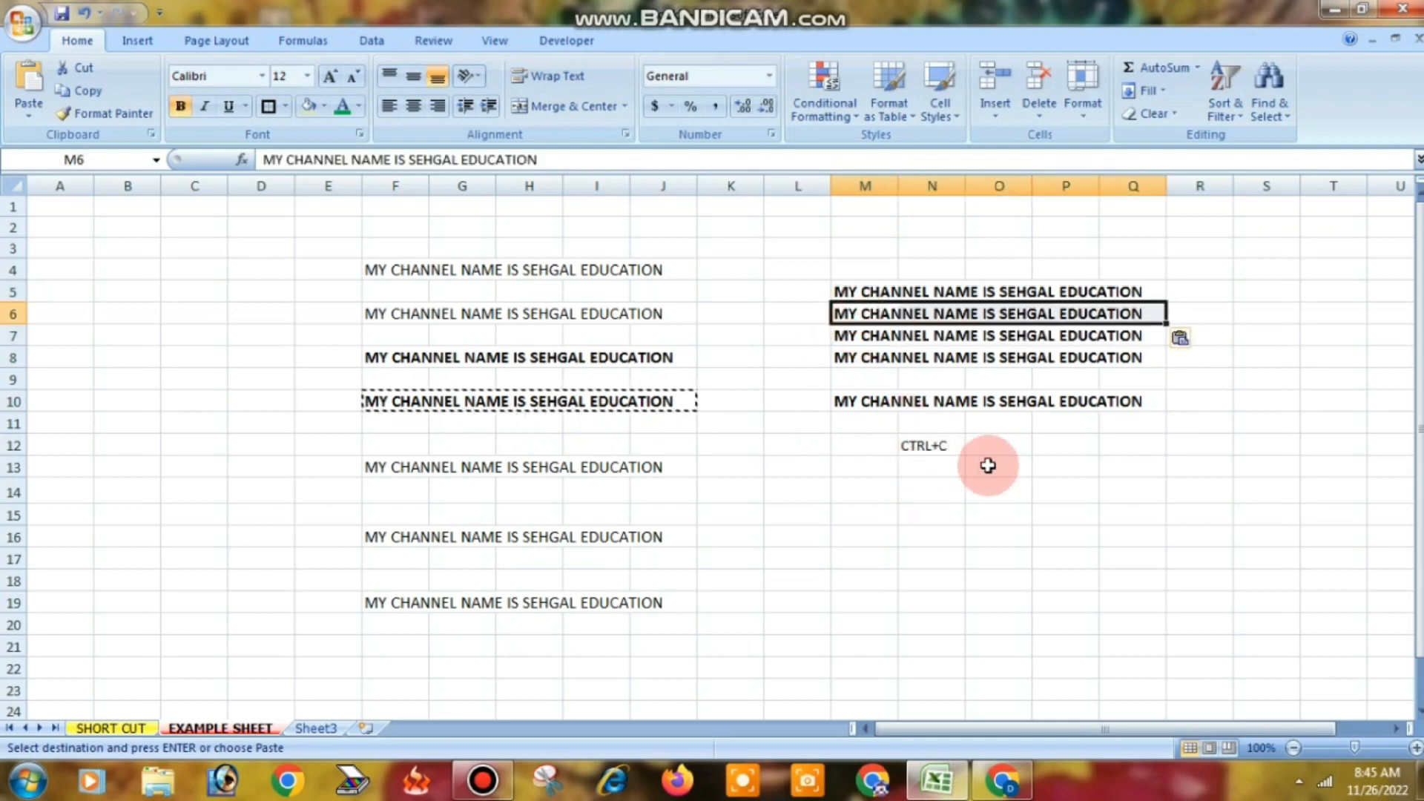
- Enter the text CTRL+V PASTE in cell O12 and label the pasted lines with PASTE in cell R7
left_click(1030, 445)
type("CTRL+V PASTE")
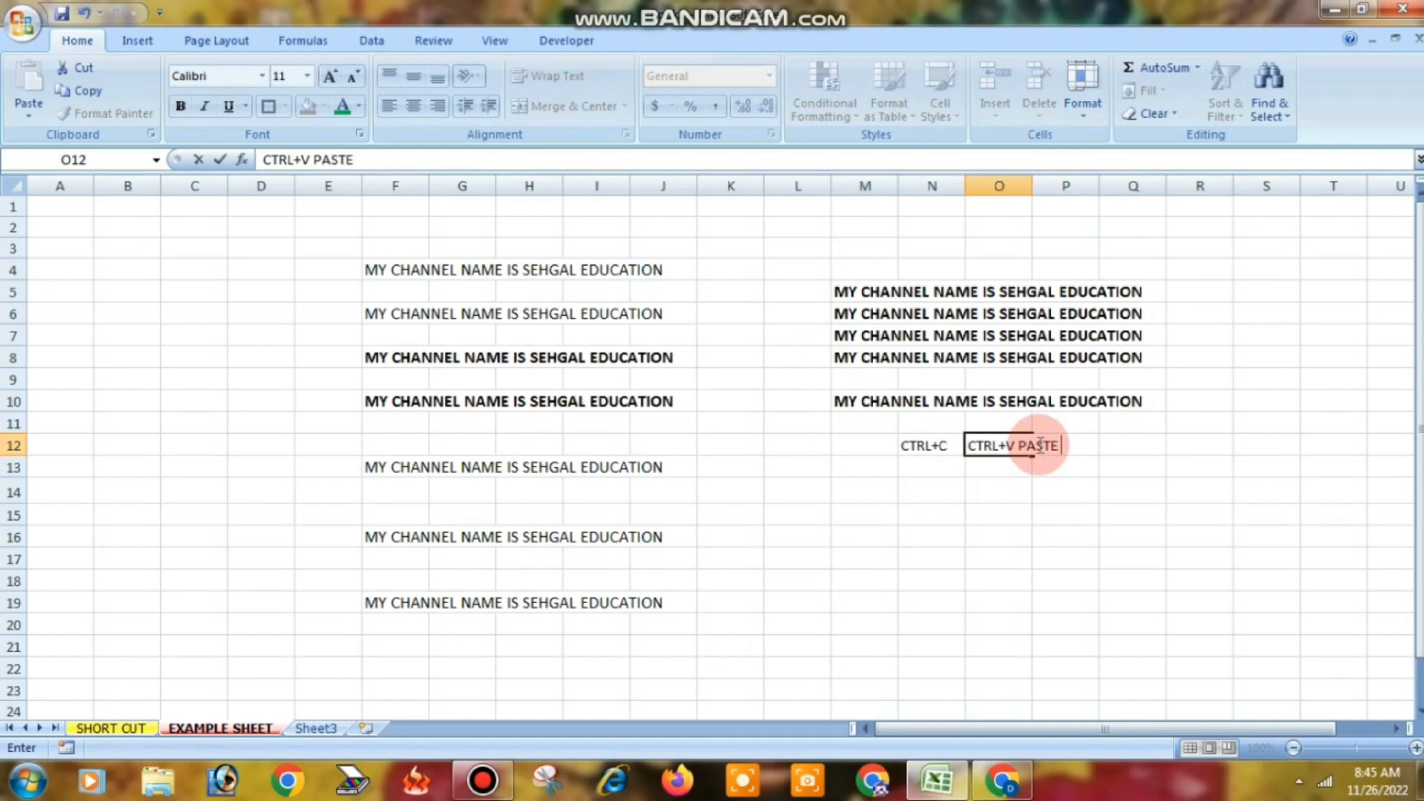
left_click(1083, 495)
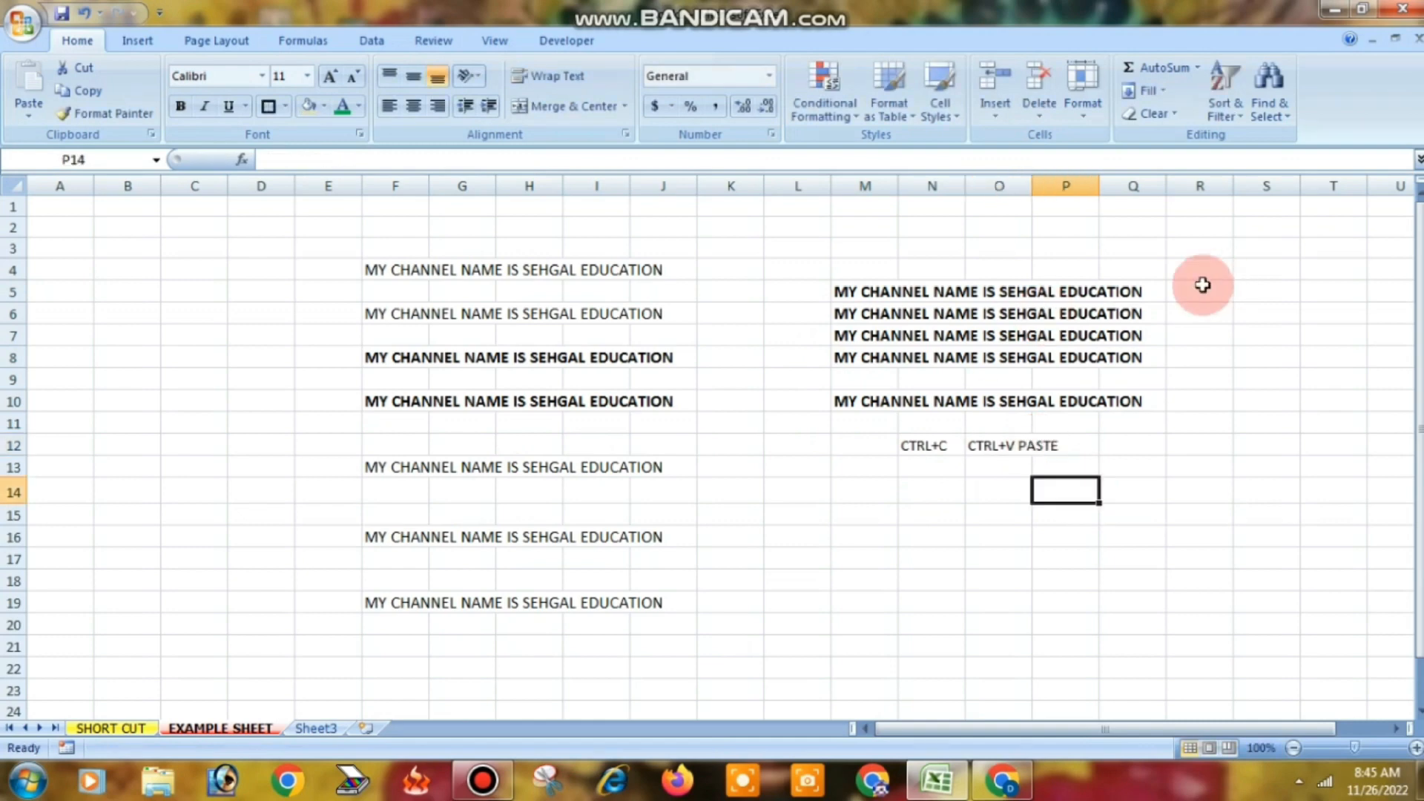
left_click_drag(863, 288, 1137, 368)
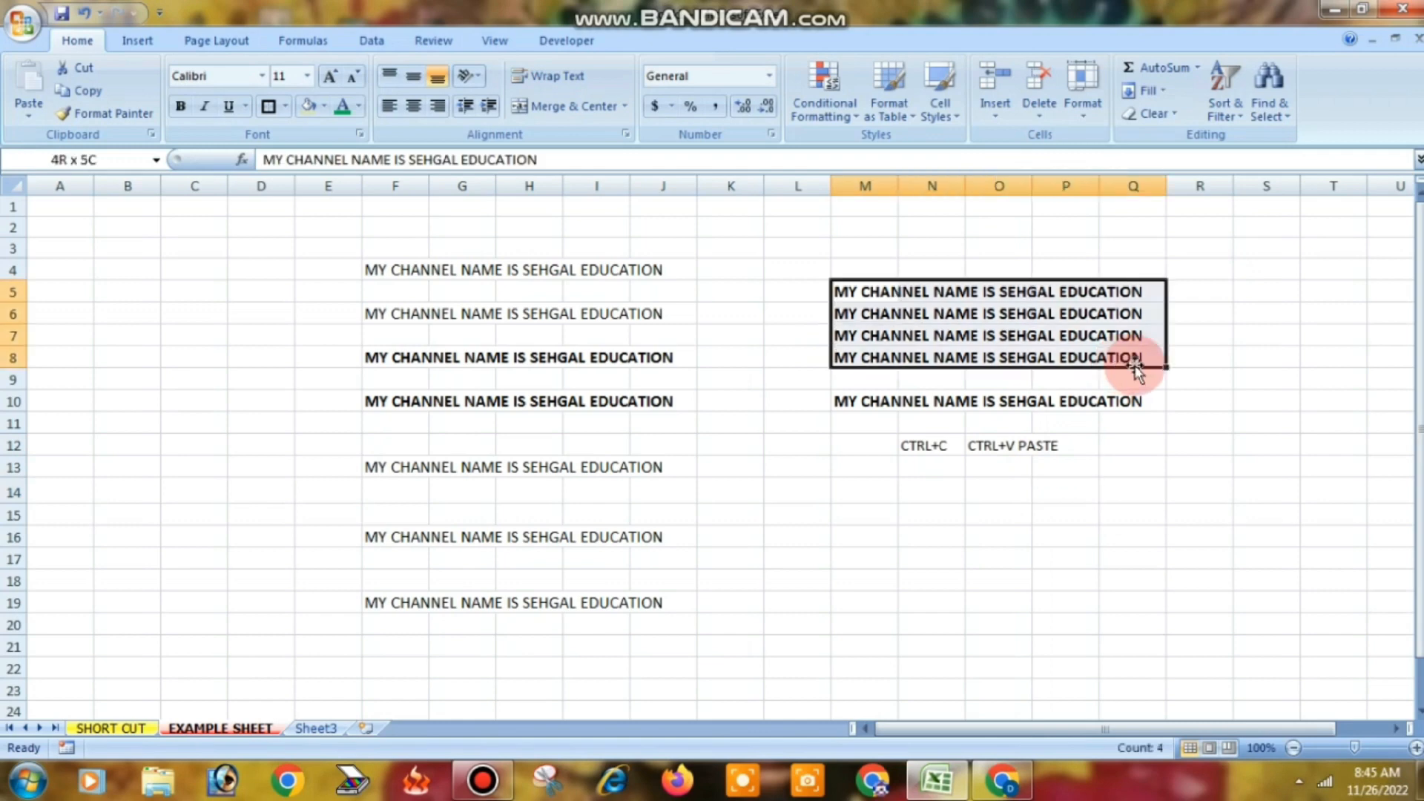
left_click(1194, 332)
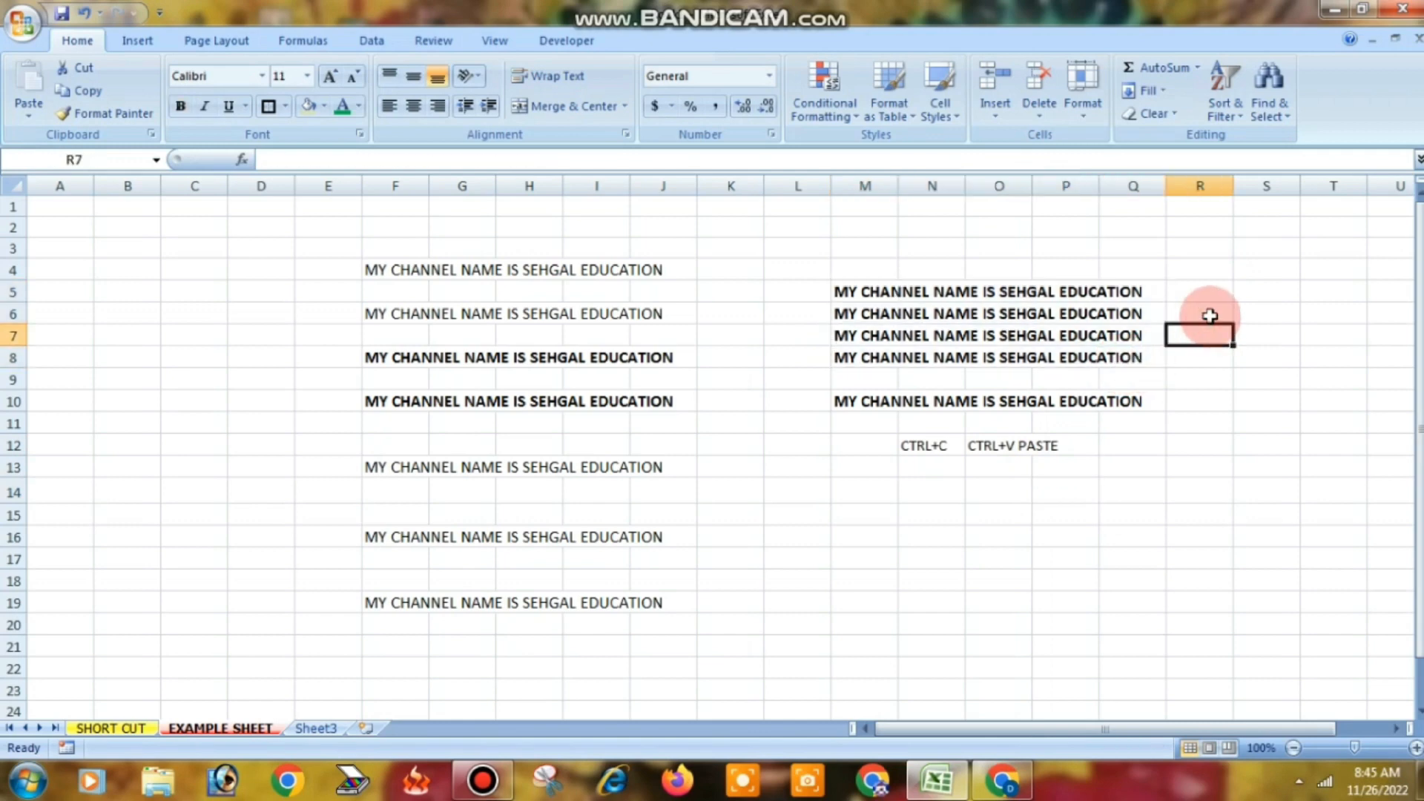
type("PASTE")
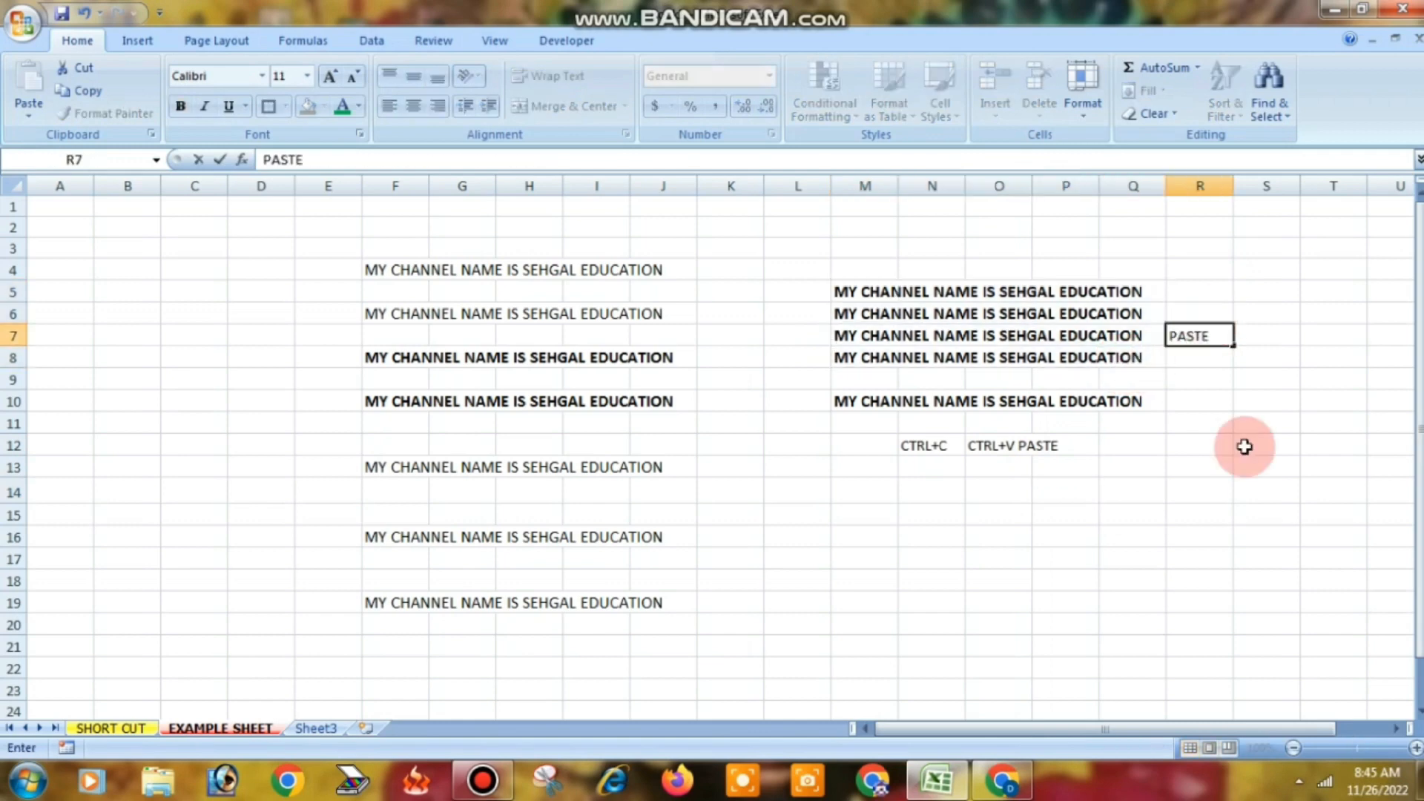
left_click(1246, 454)
left_click(929, 454)
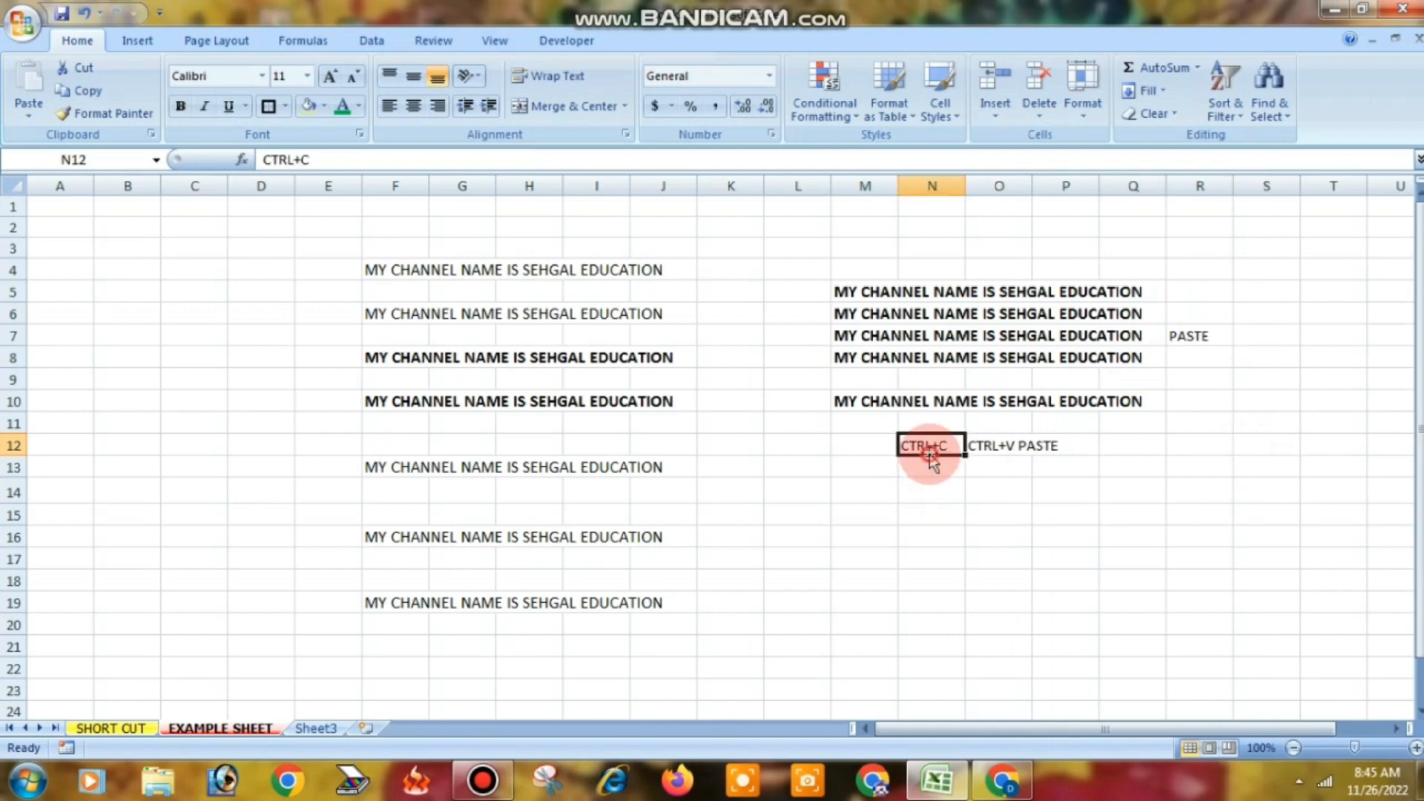
left_click(1205, 334)
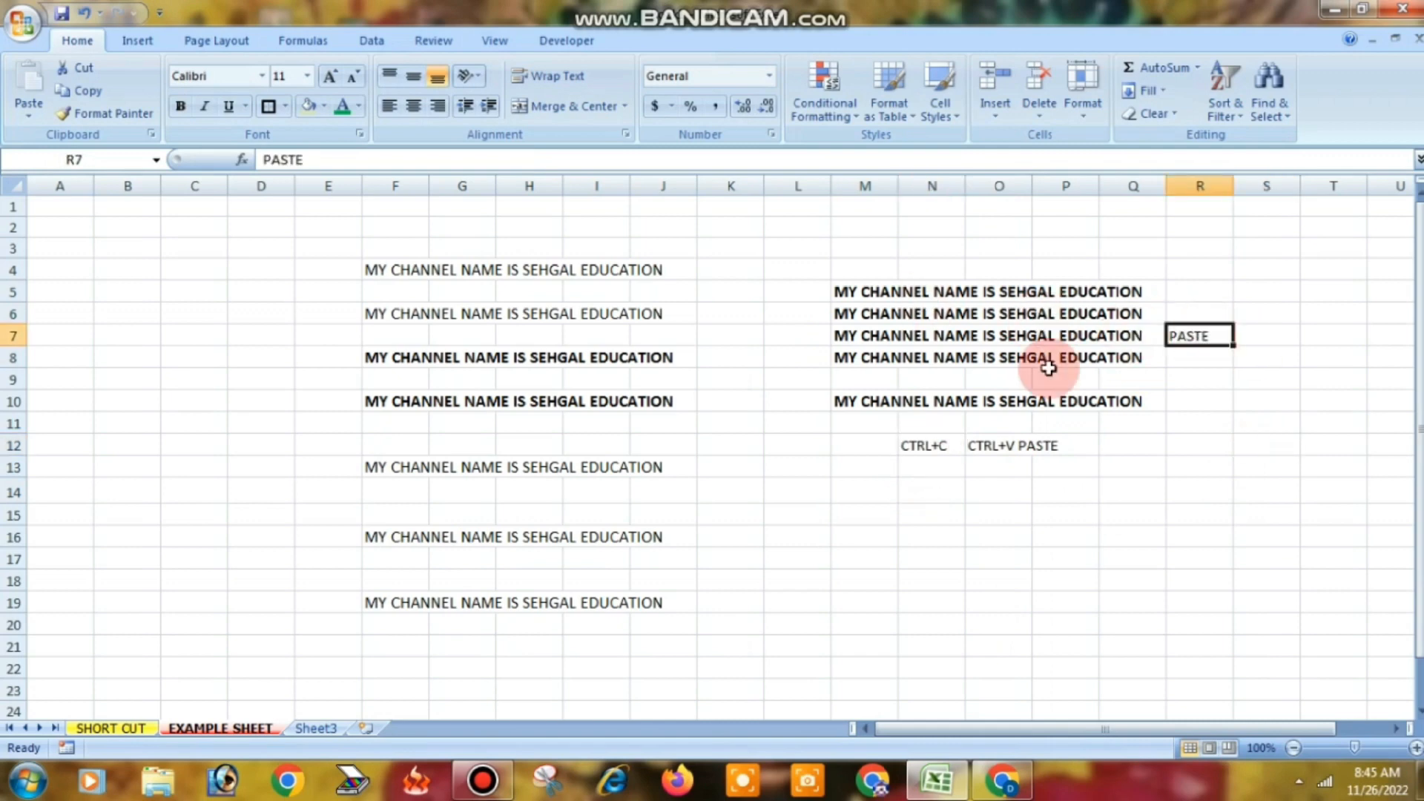
left_click(994, 446)
left_click(1190, 326)
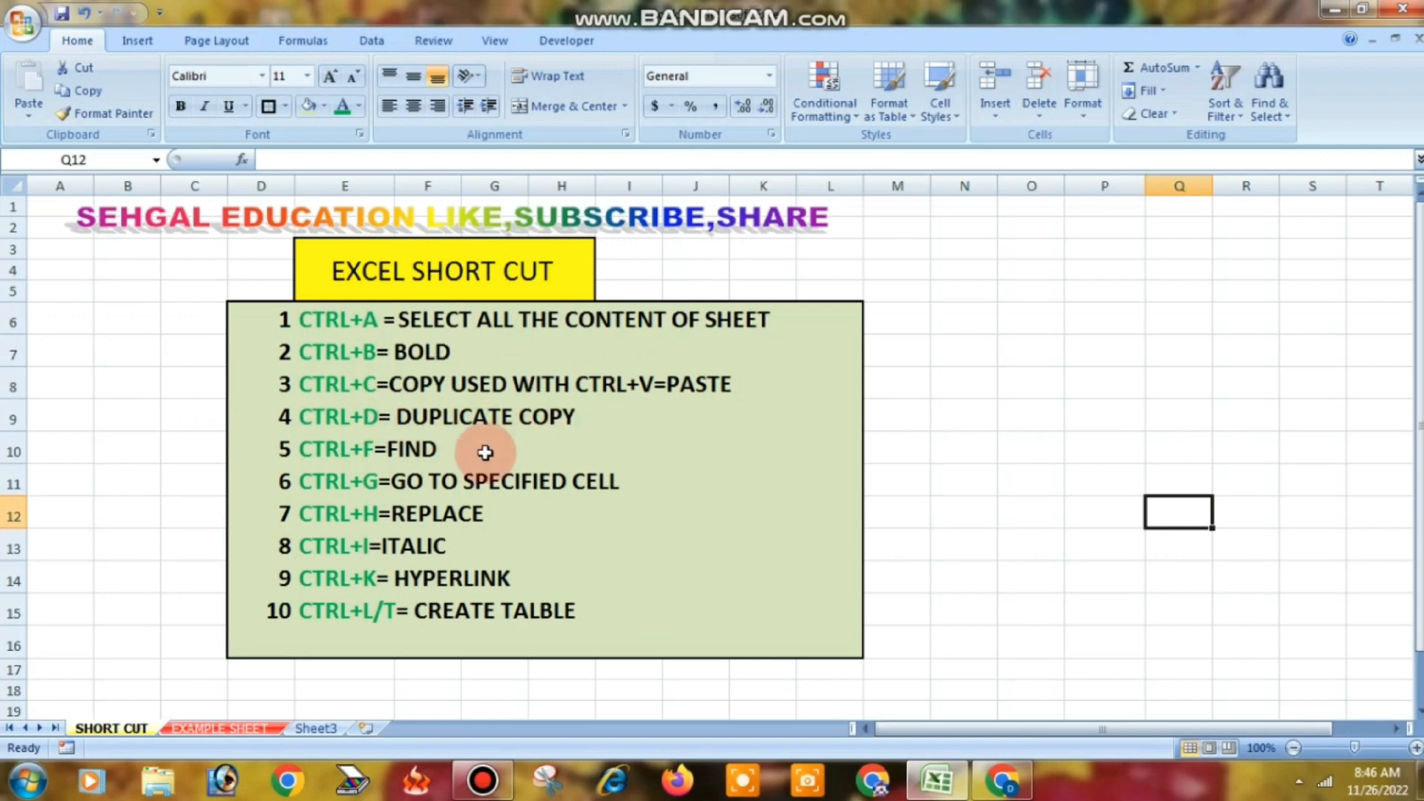
- Enter the number 100 in cell C5 of EXAMPLE SHEET and the label CTRL+D above it in cell C3
left_click(241, 734)
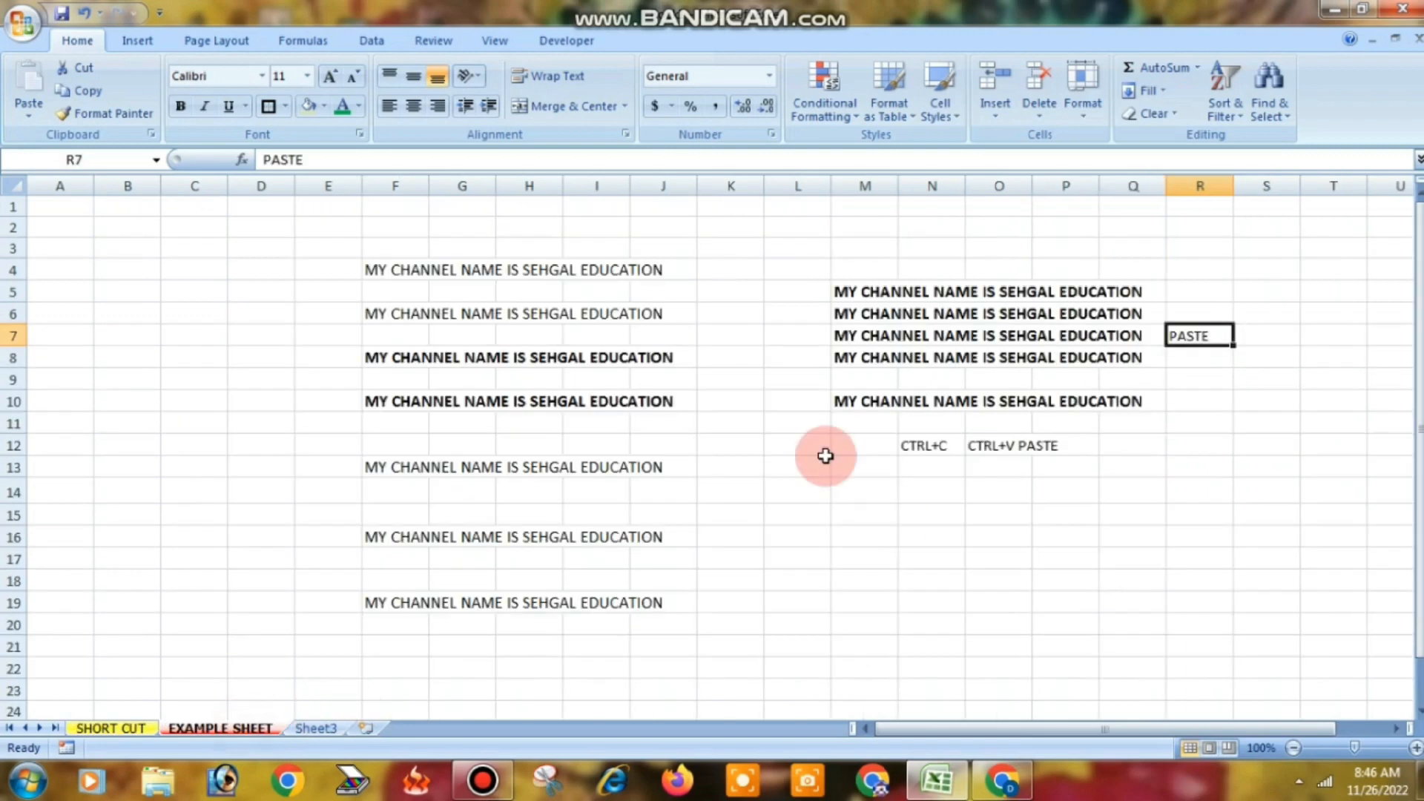
left_click(207, 289)
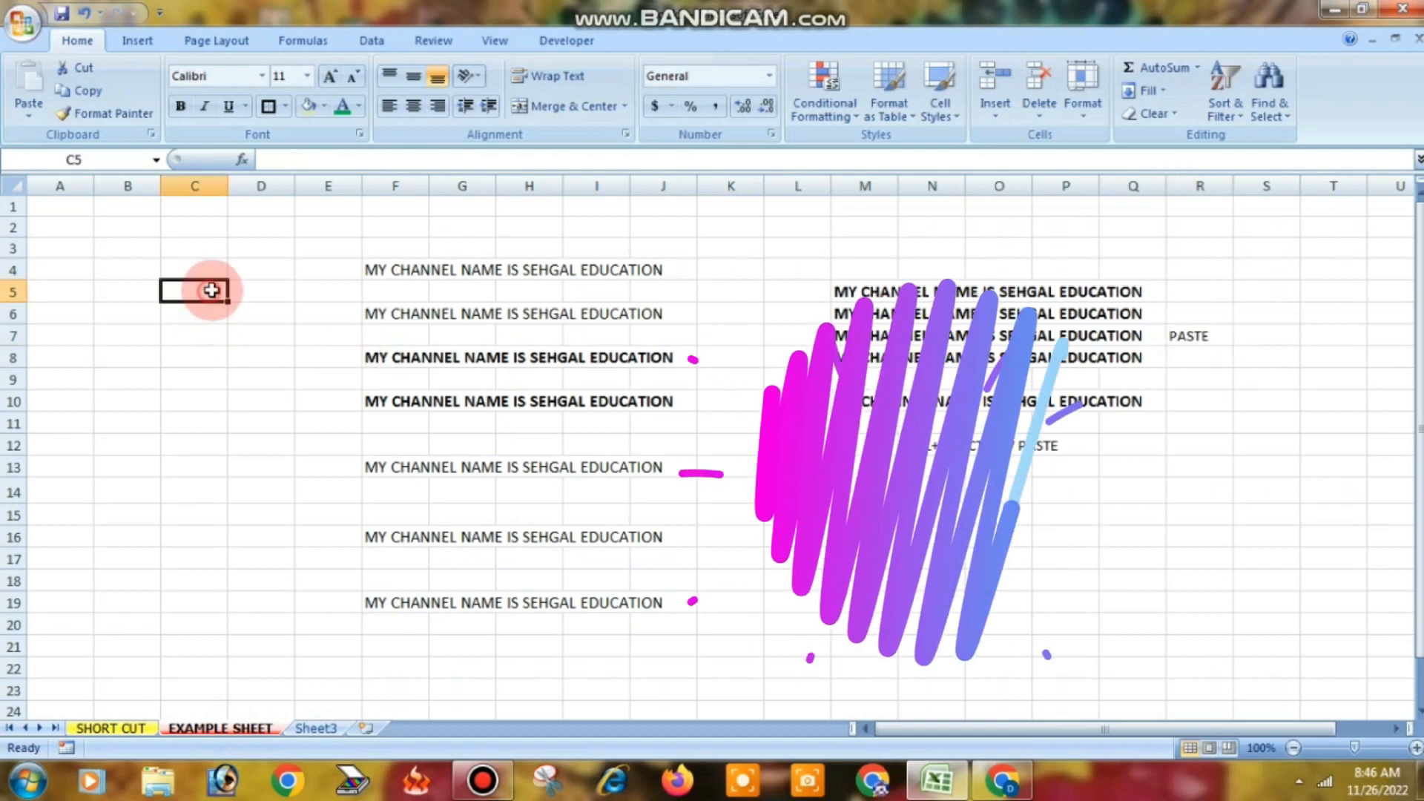
type("100")
key("Return")
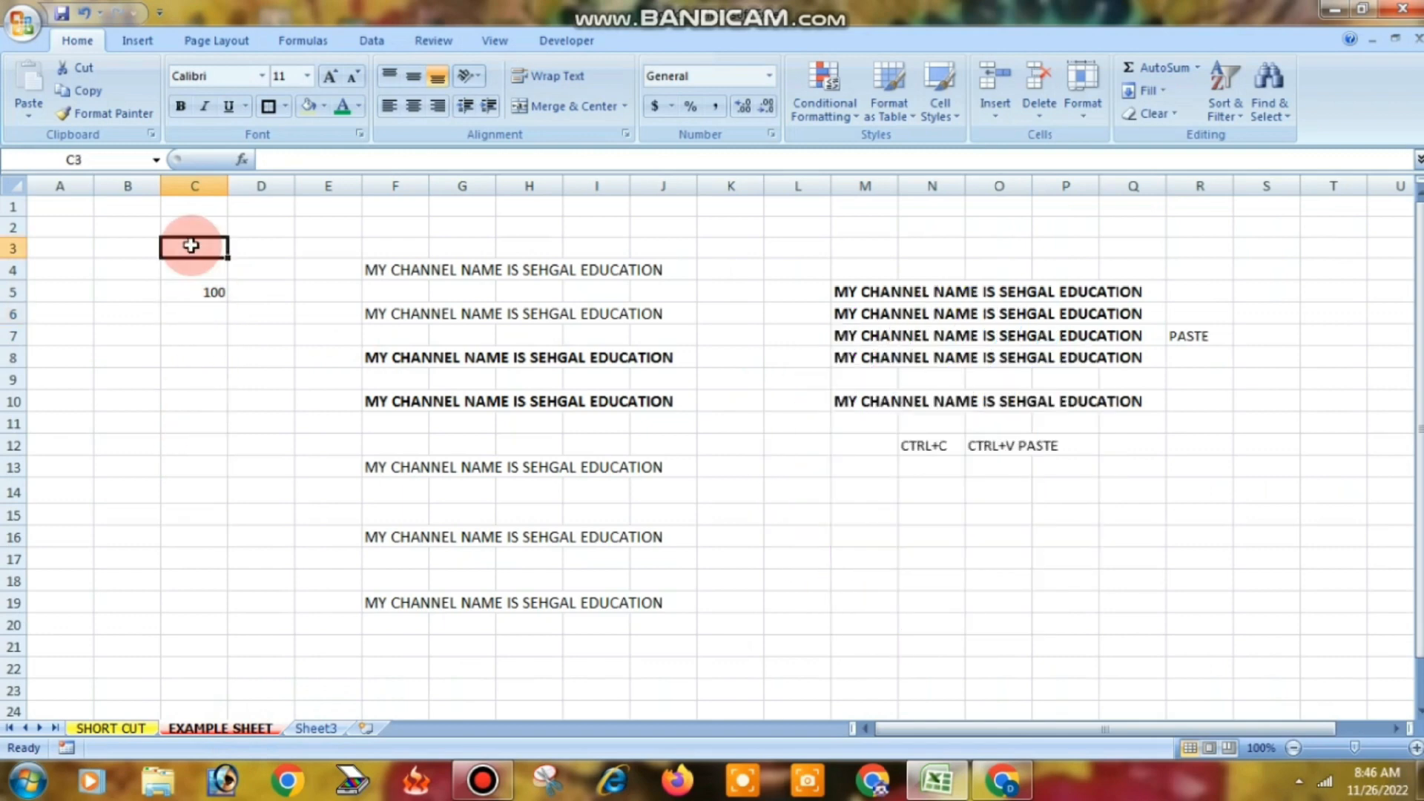
type("CTRL")
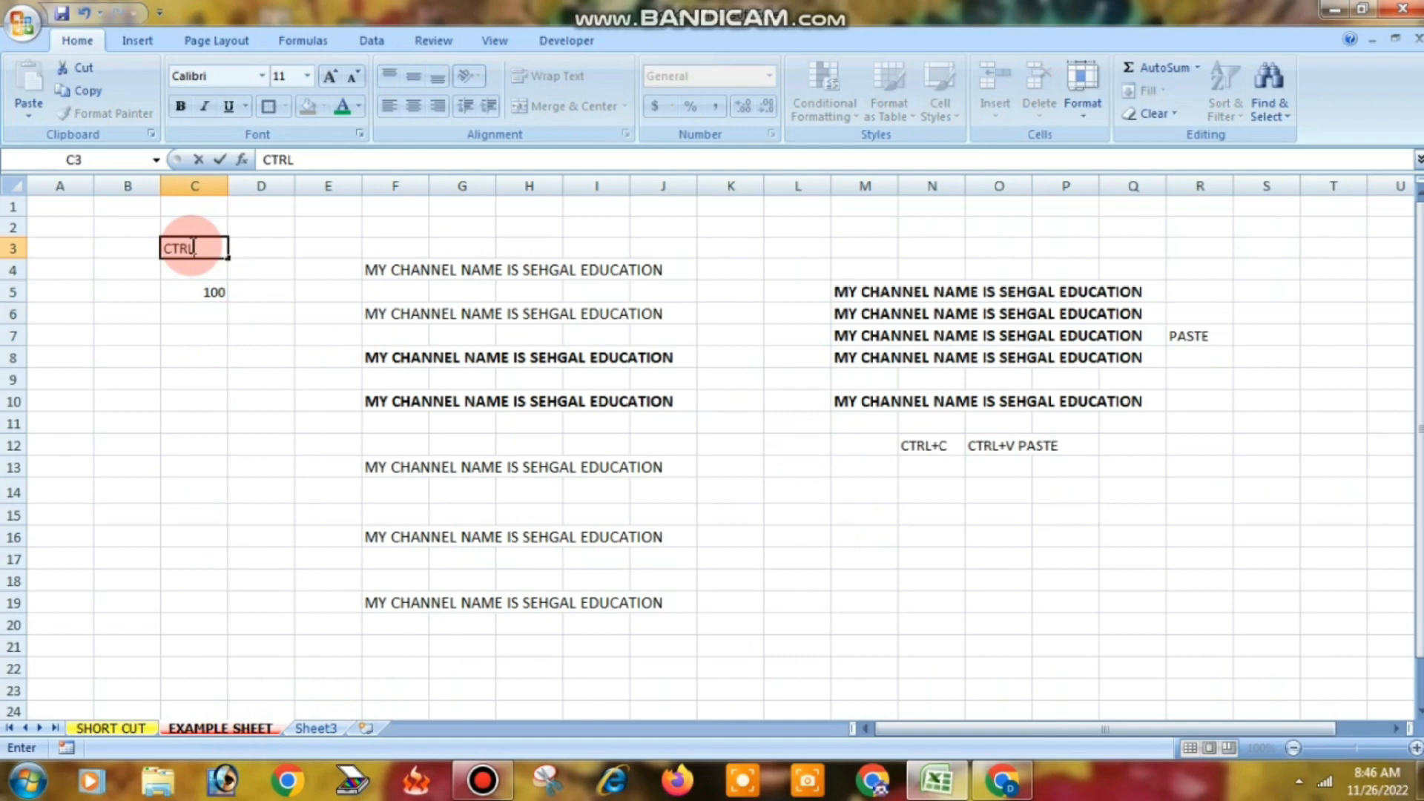
left_click(244, 357)
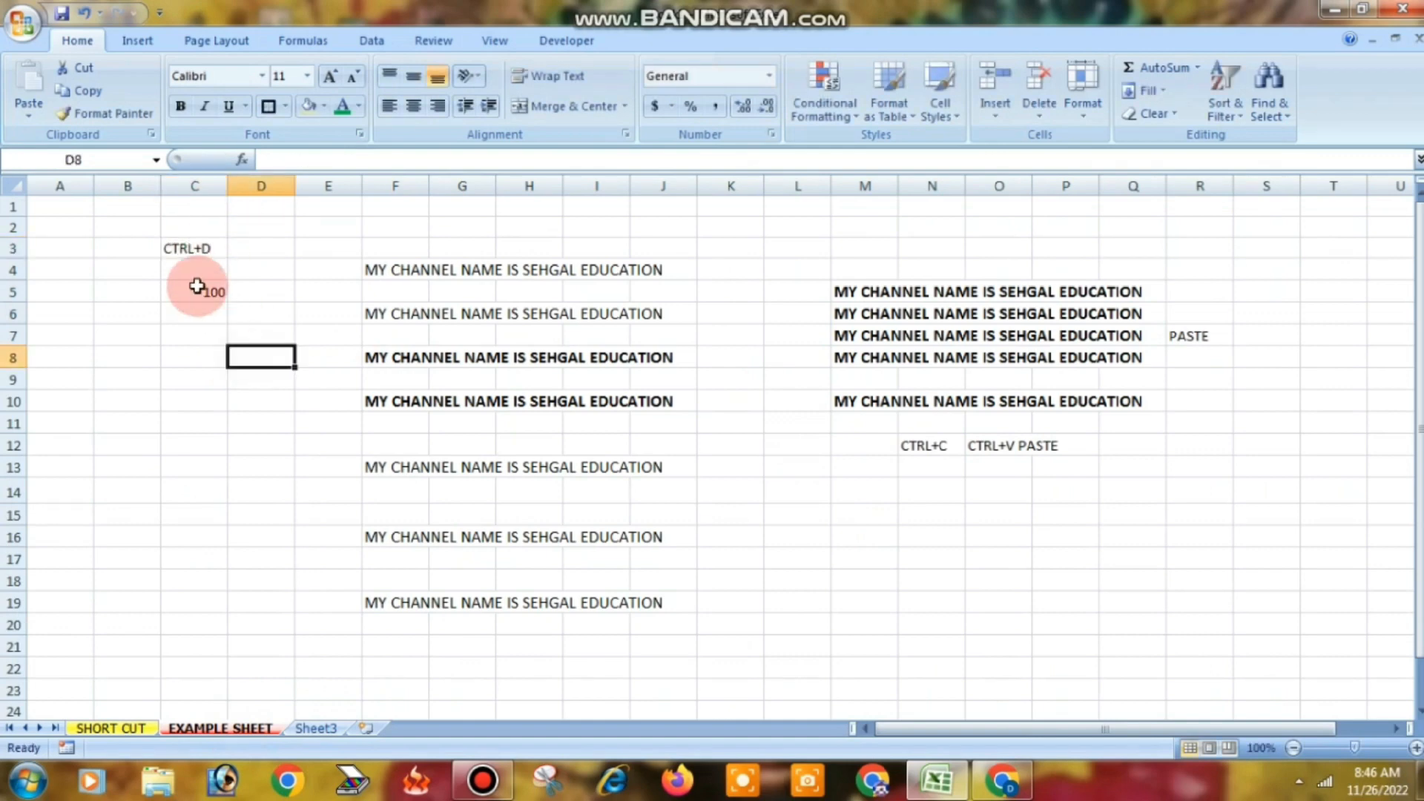
- Duplicate the 100 in C5 down column C one cell at a time, from C6 to C16, with the fill-down command
left_click(196, 290)
left_click(192, 321)
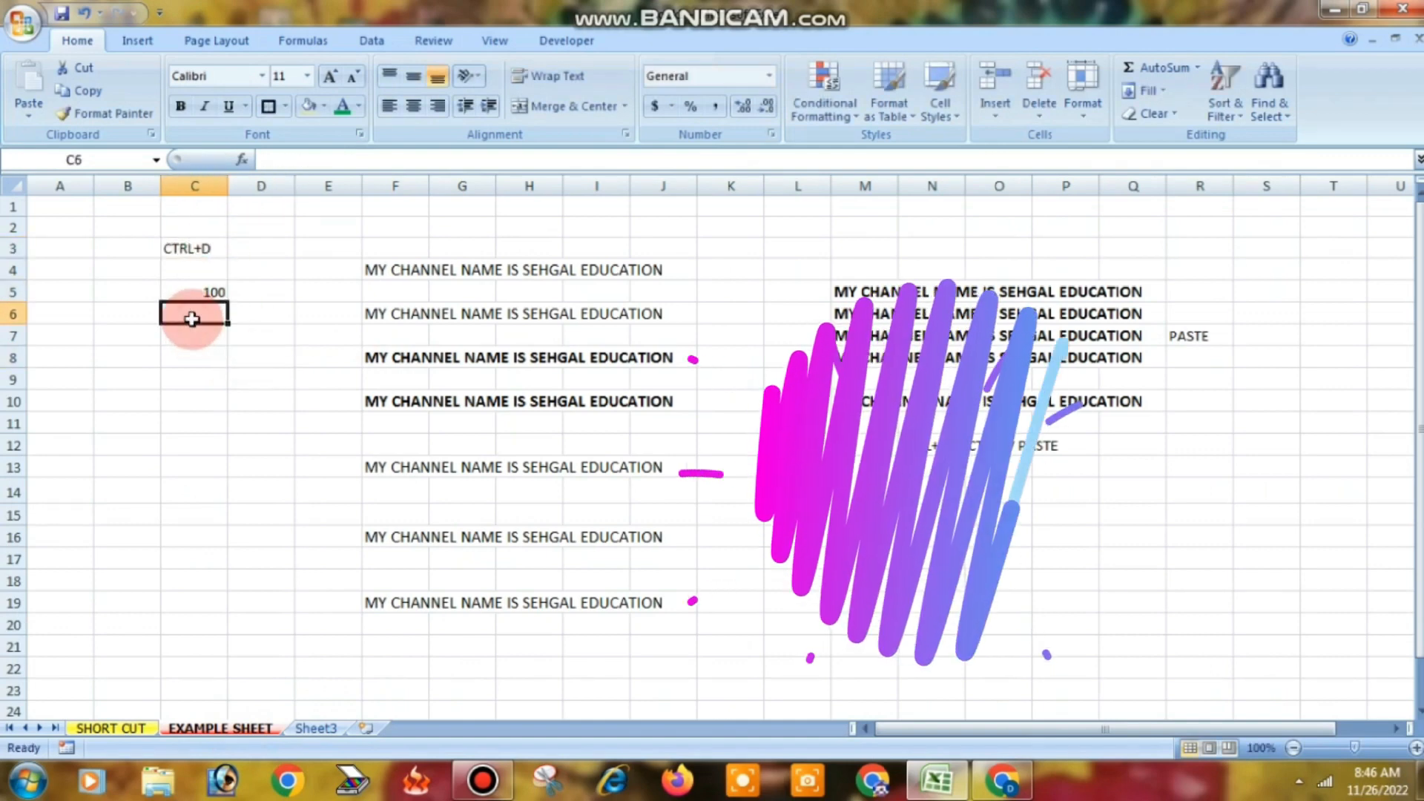
key("ctrl+d")
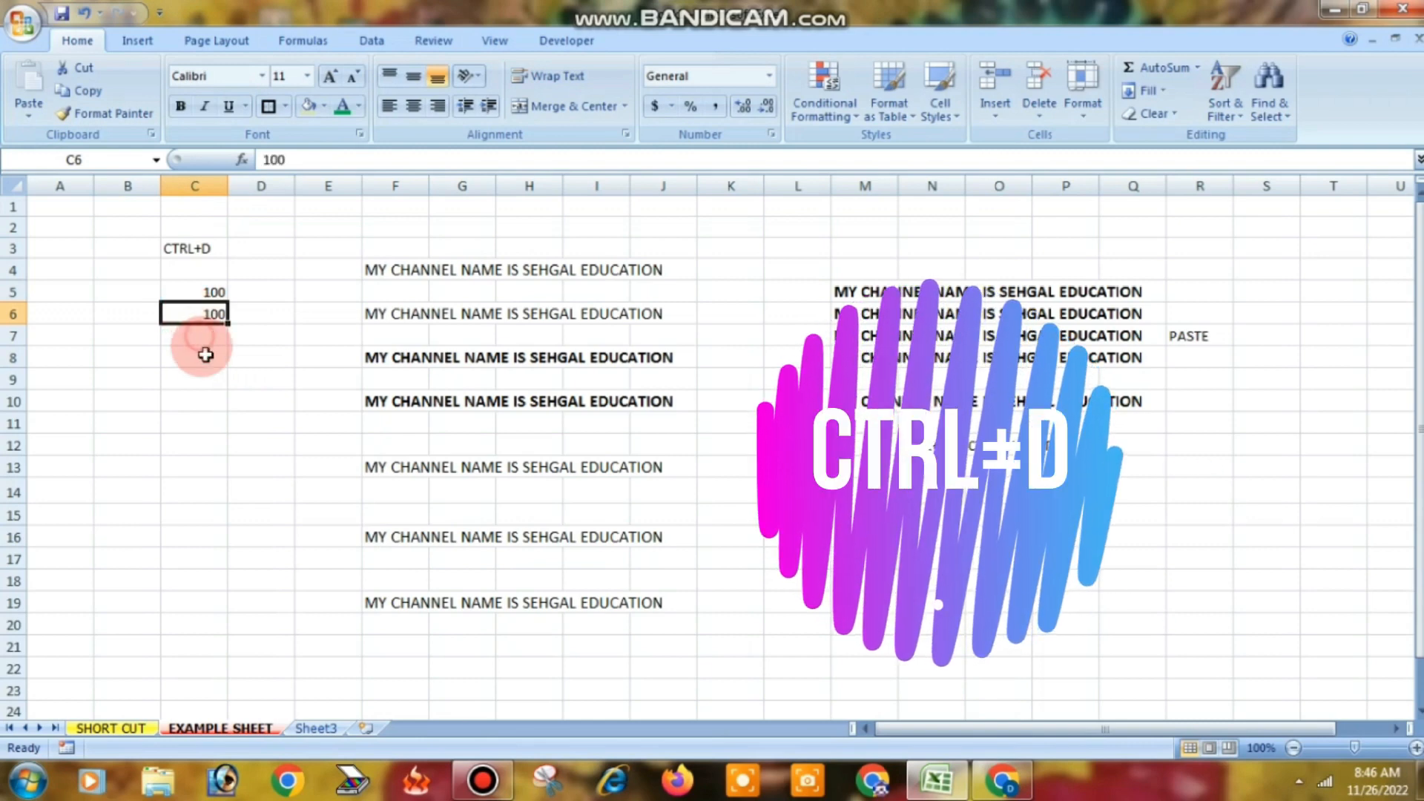
left_click(200, 338, "ctrl")
key("ctrl+d")
left_click(204, 358, "ctrl")
key("ctrl+d")
left_click(195, 379, "ctrl")
key("ctrl+d")
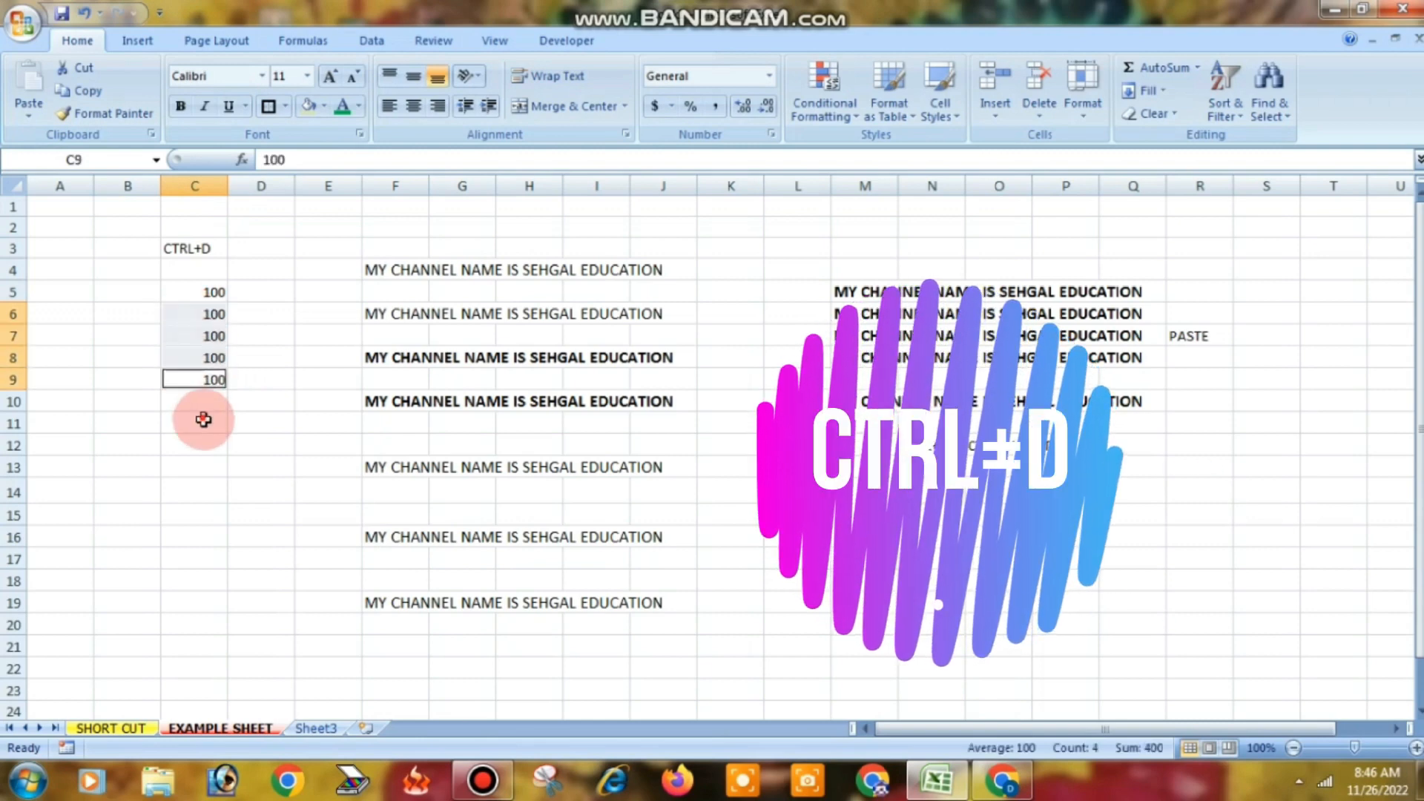
left_click(202, 405, "ctrl")
key("ctrl+d")
left_click(202, 424, "ctrl")
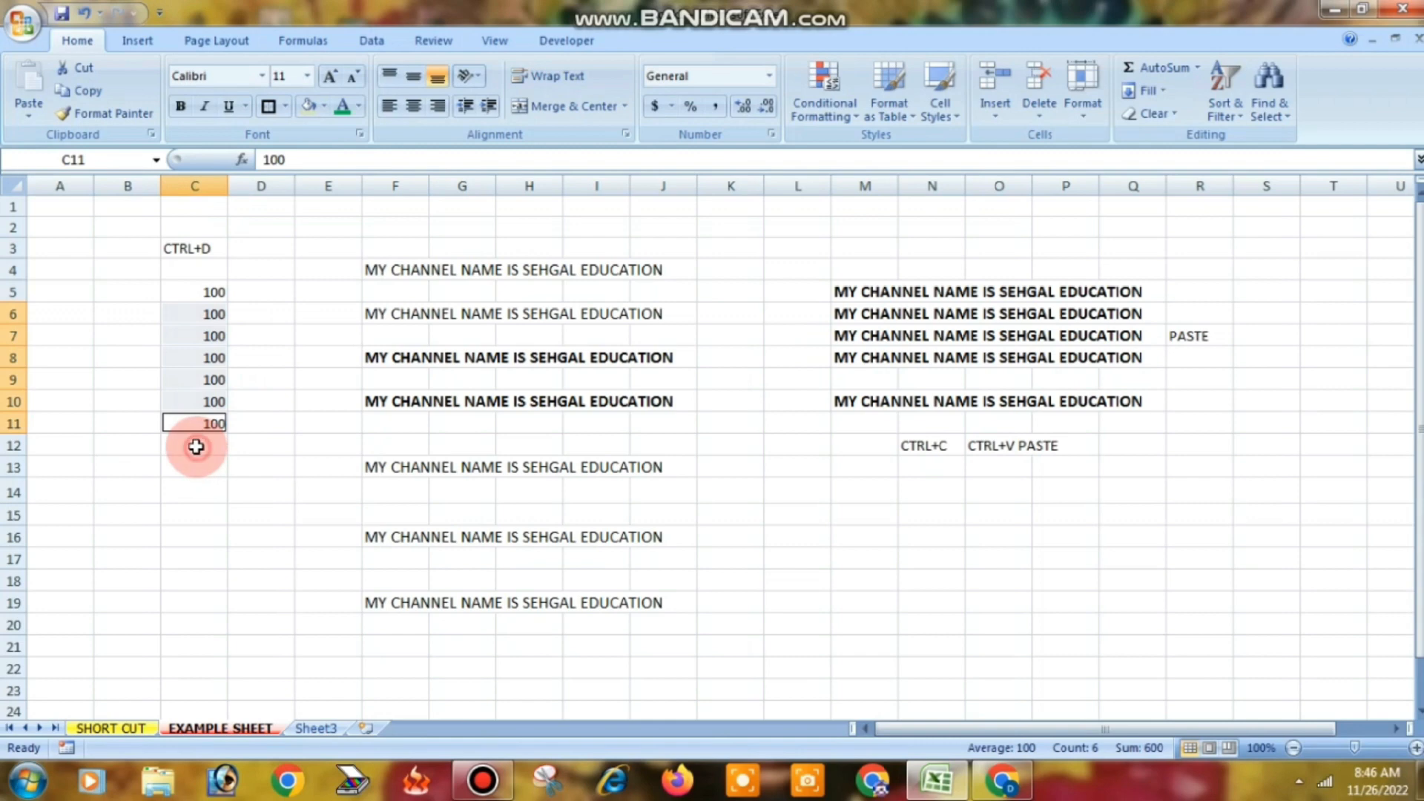
left_click(196, 447, "ctrl")
left_click(195, 474, "ctrl")
key("ctrl+d")
left_click(197, 489, "ctrl")
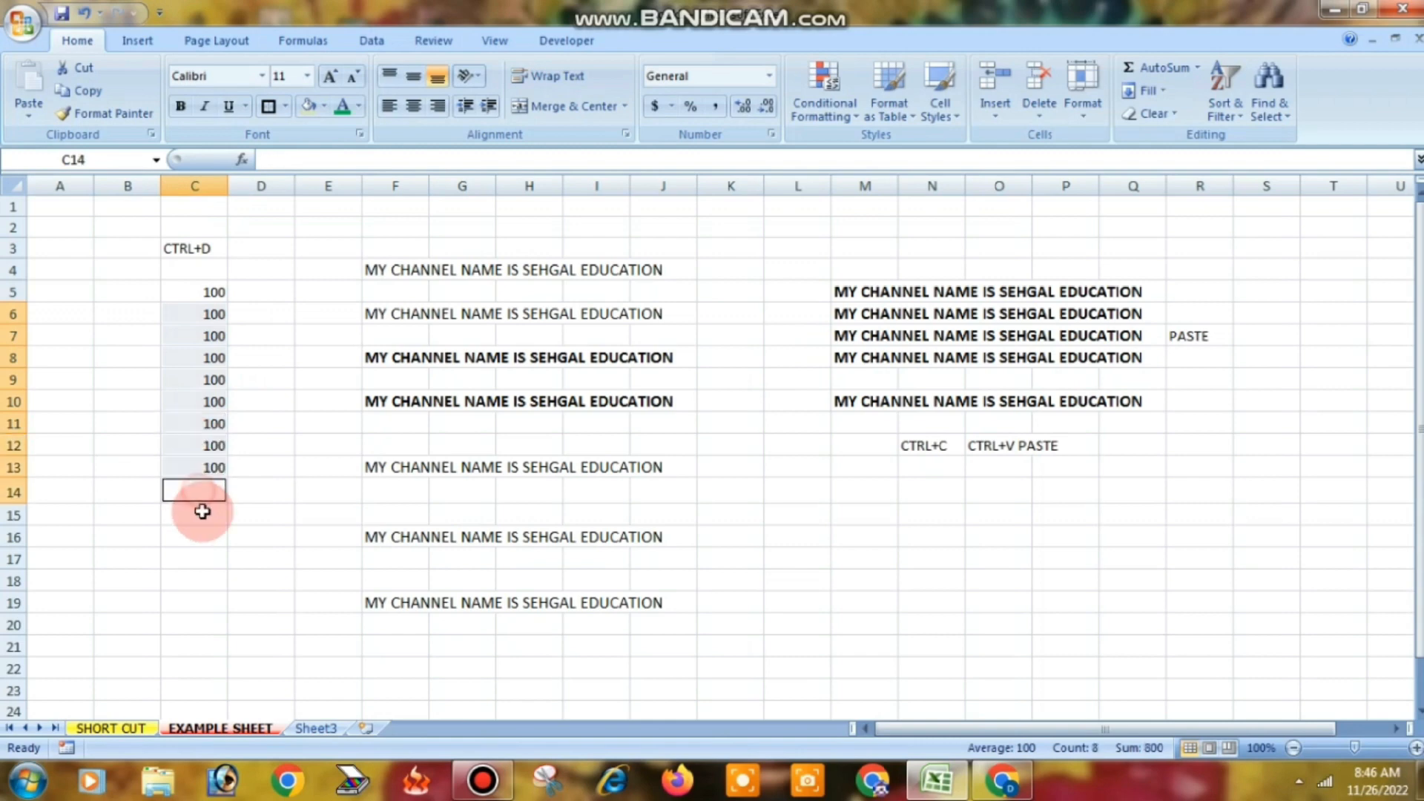
left_click(203, 514, "ctrl")
key("ctrl+d")
left_click(216, 535, "ctrl")
key("ctrl+d")
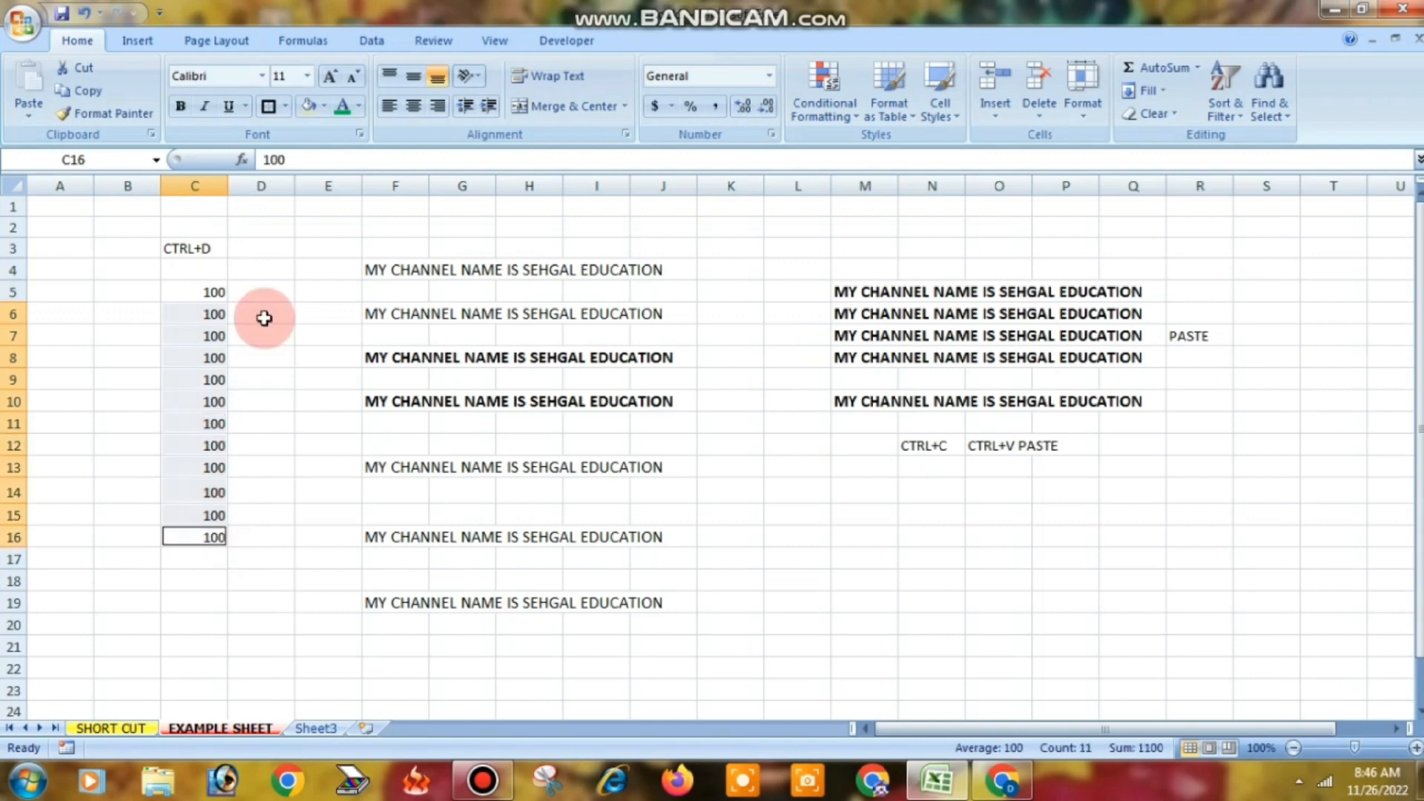
left_click_drag(264, 293, 271, 515)
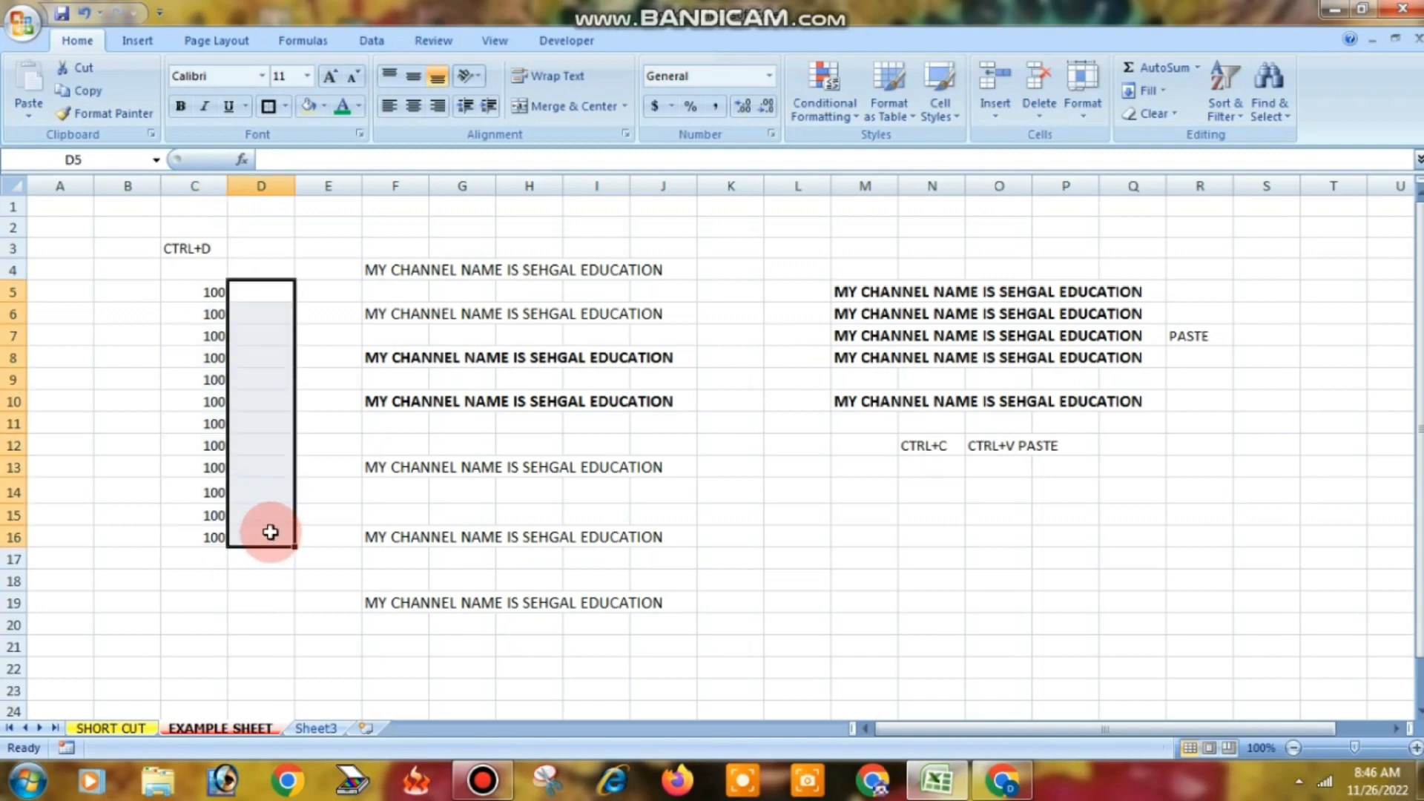
left_click(270, 532)
left_click_drag(210, 562, 202, 637)
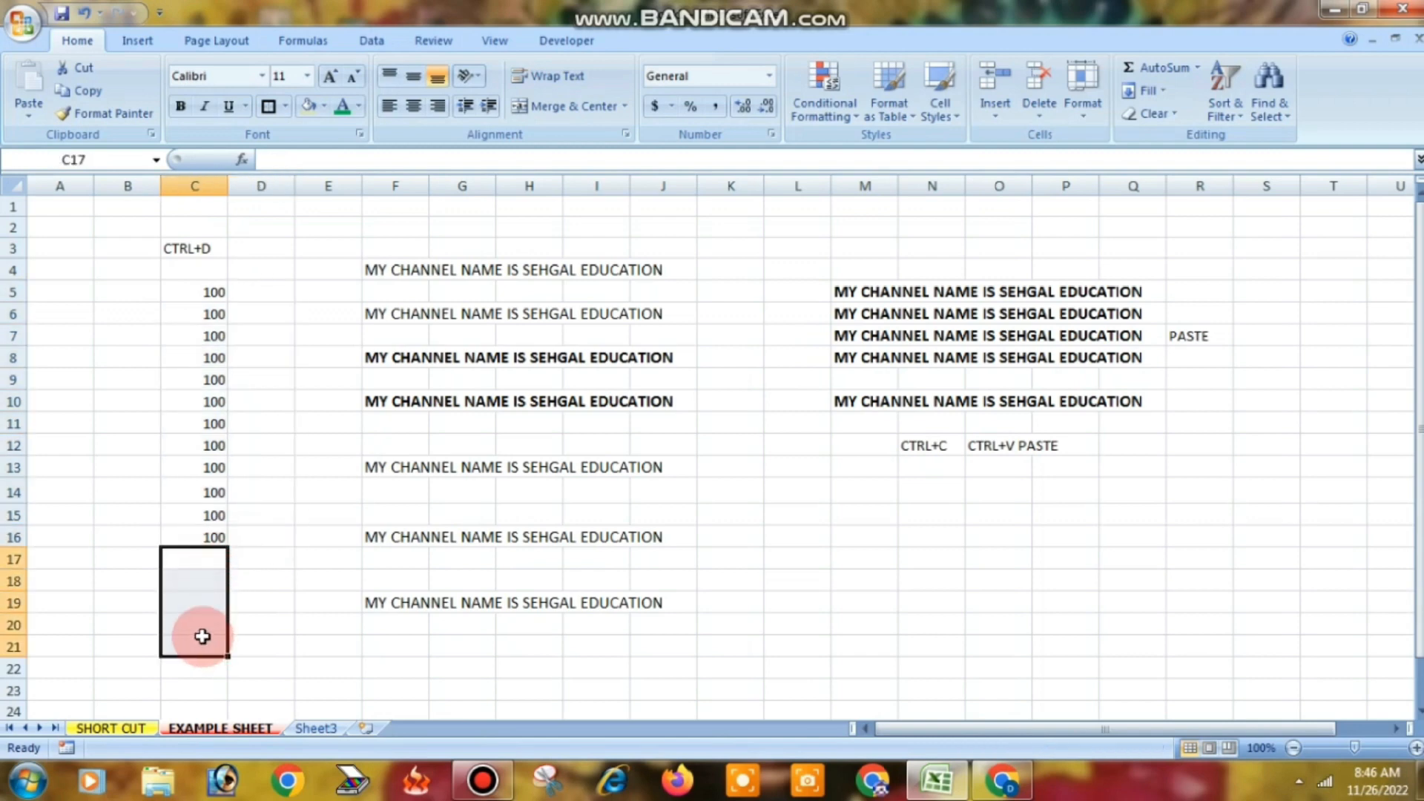
- Continue filling the value 100 down column C one cell at a time, from C17 to C19
left_click(213, 565)
key("ctrl+d")
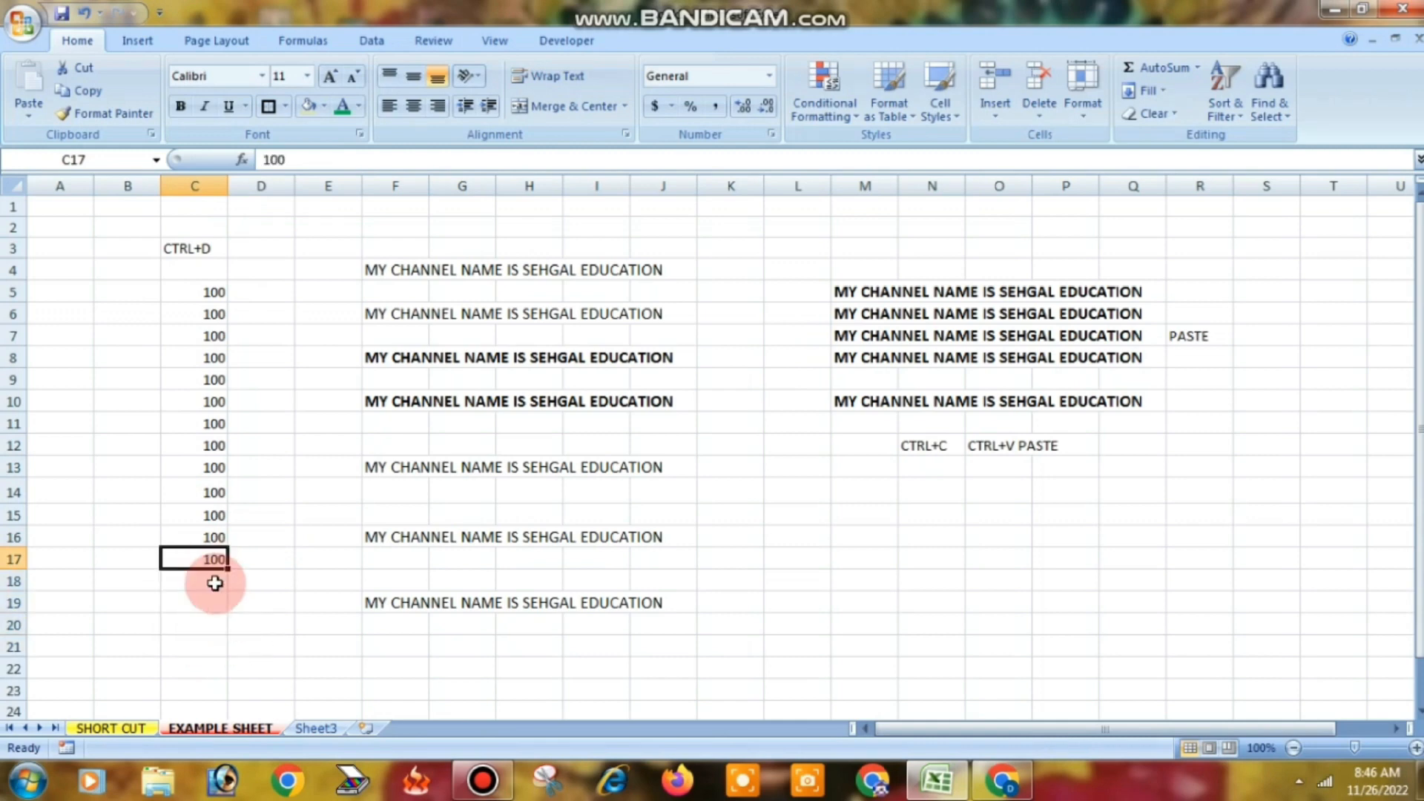
left_click(215, 584, "ctrl")
key("ctrl+d")
left_click(214, 601, "ctrl")
key("ctrl+d")
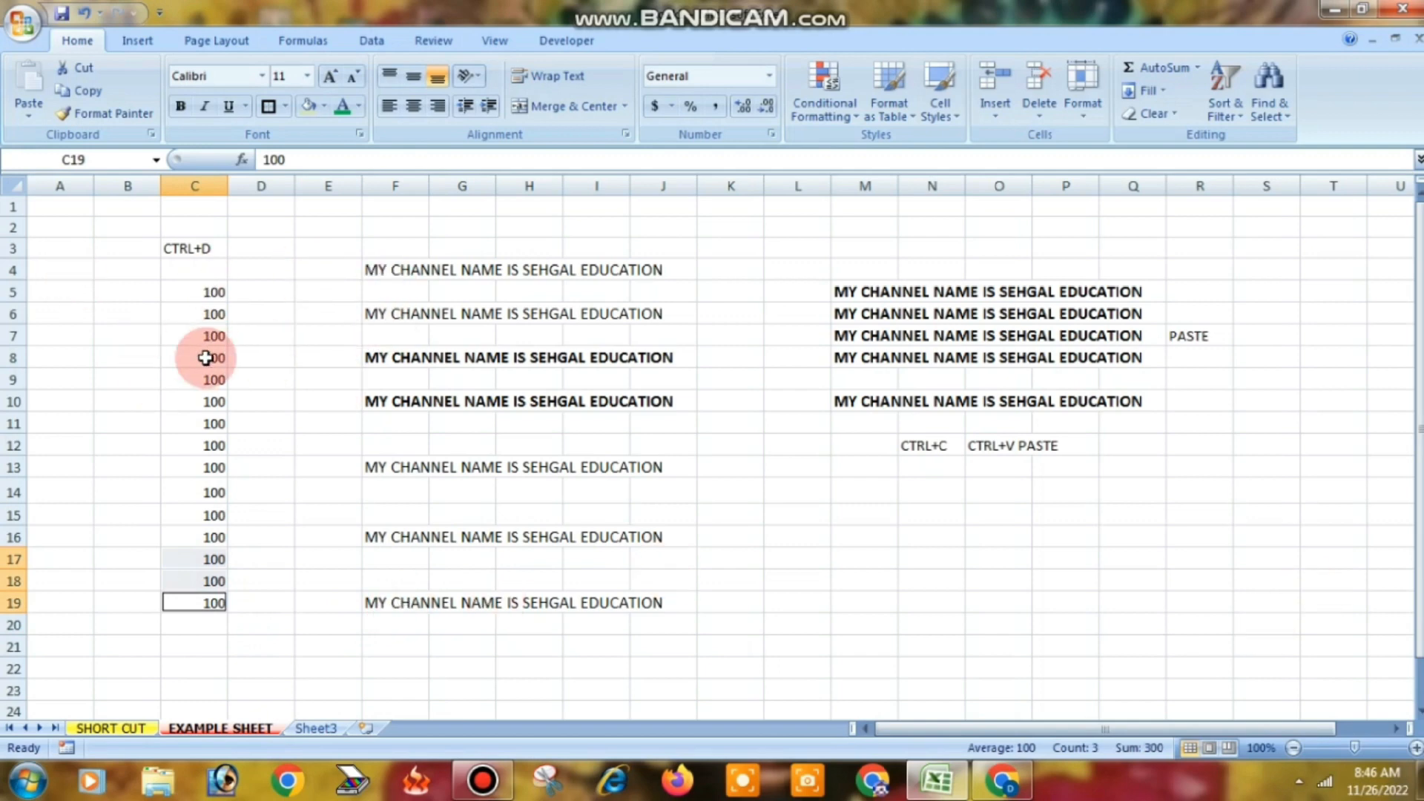
- Check the find shortcut on the SHORT CUT sheet and find all cells containing SEHGAL EDUCATION on EXAMPLE SHEET
left_click(111, 727)
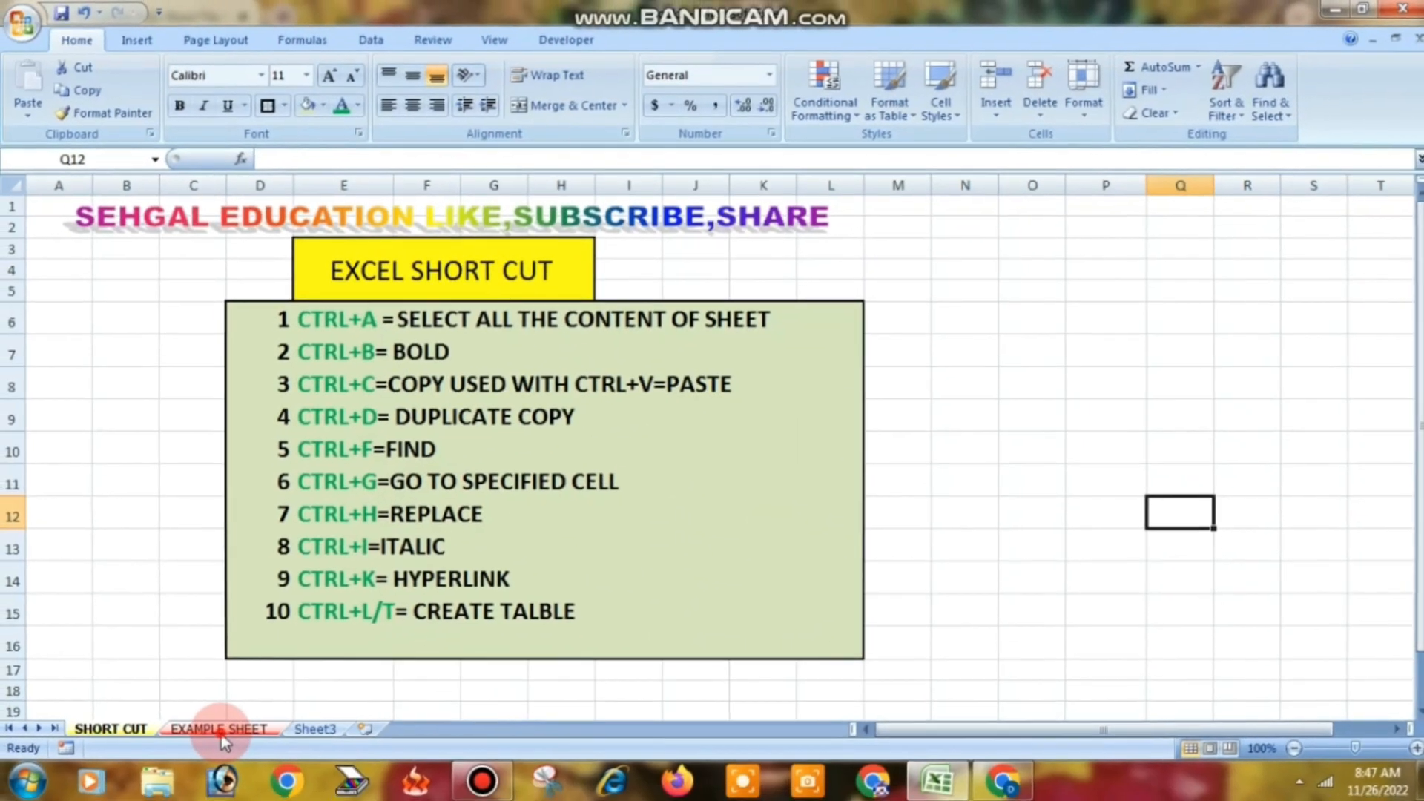
left_click(220, 731)
left_click(730, 444)
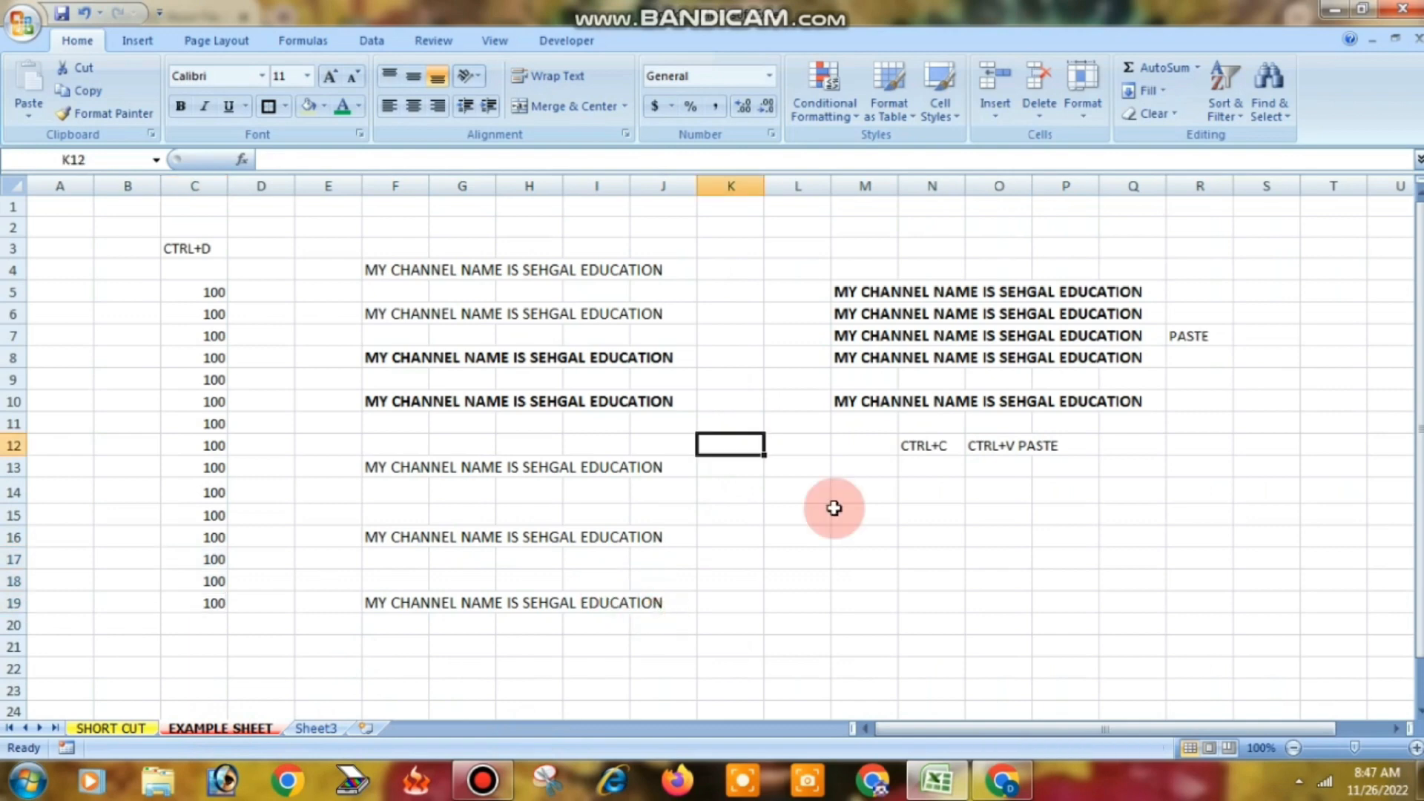
left_click(810, 505)
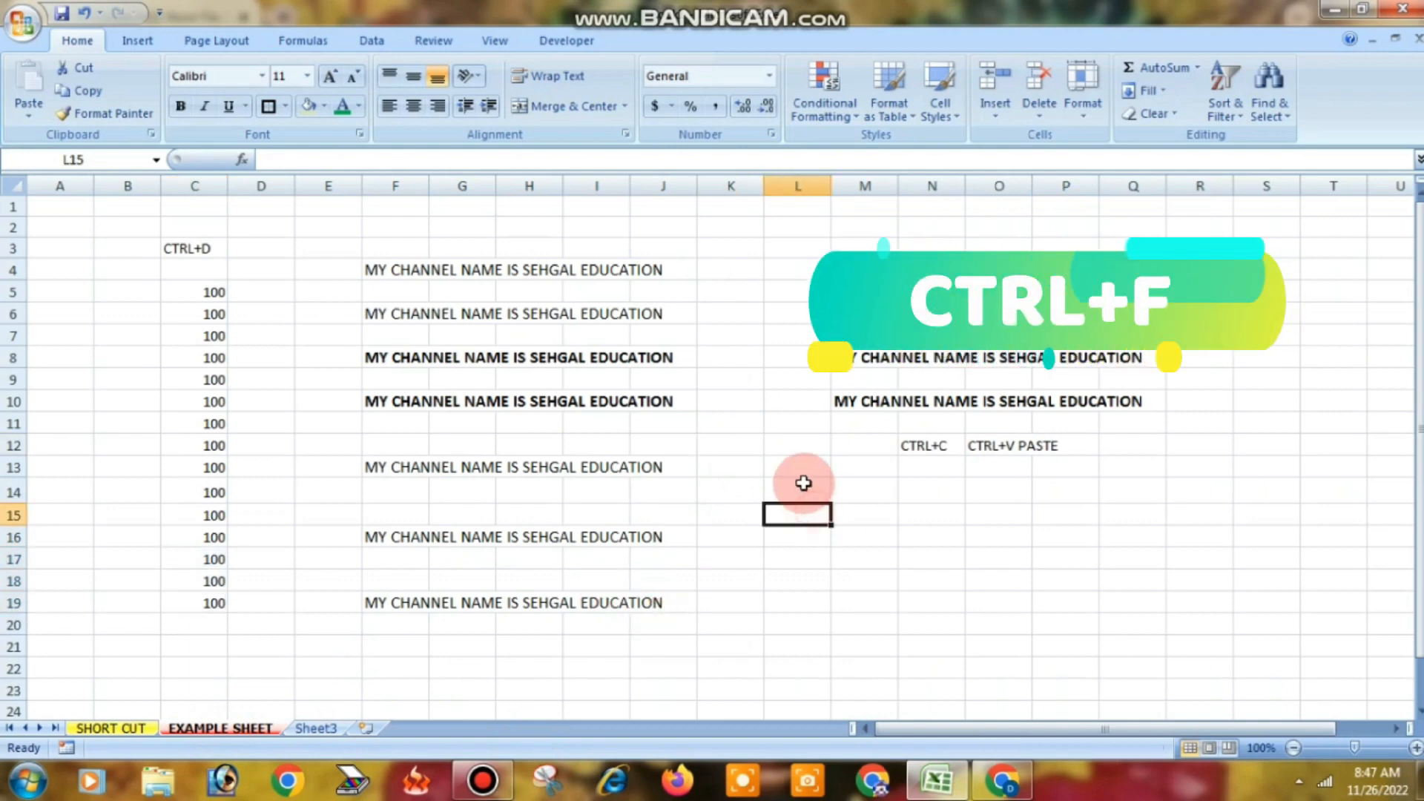
key("ctrl+f")
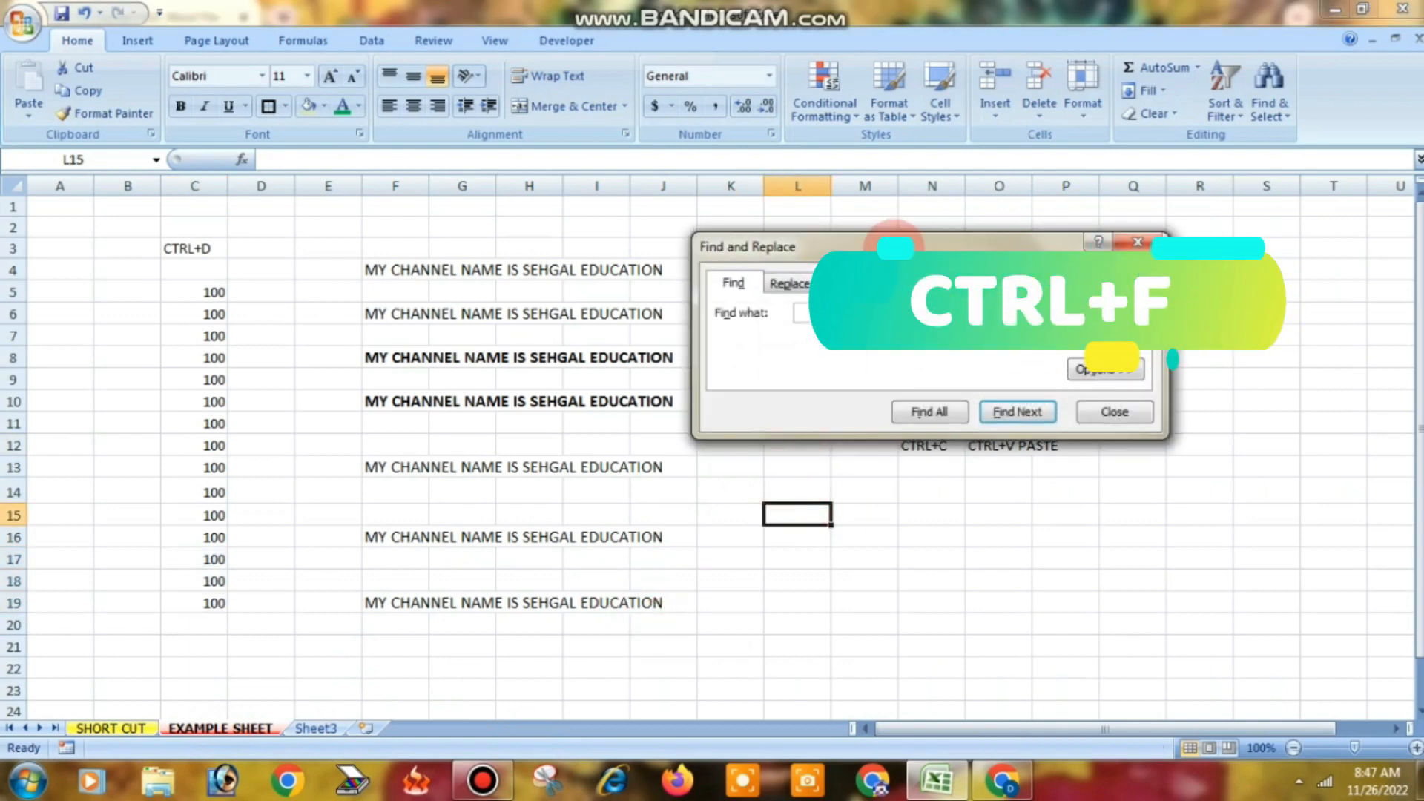
left_click_drag(893, 334, 906, 434)
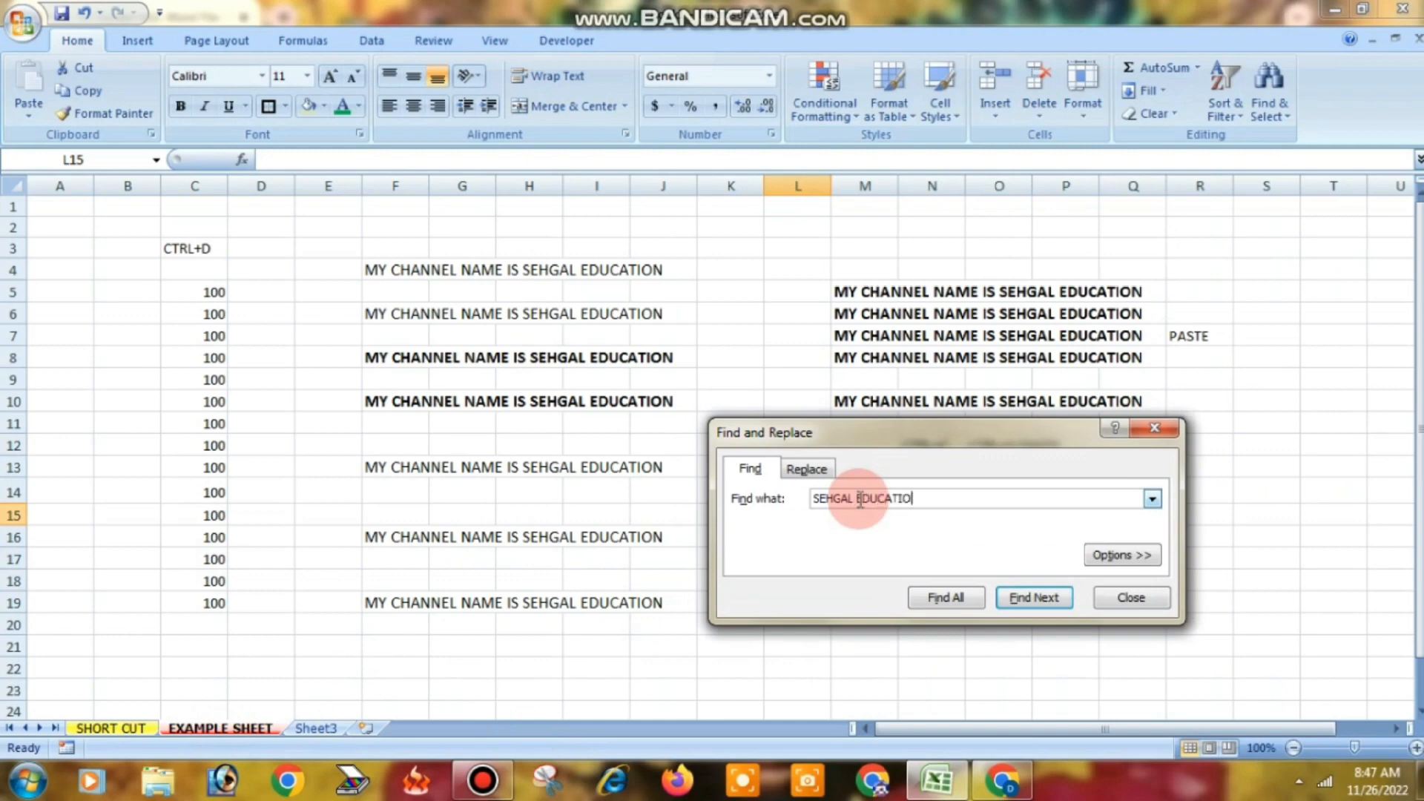
type("SEHGAL EDUCATION")
left_click(937, 598)
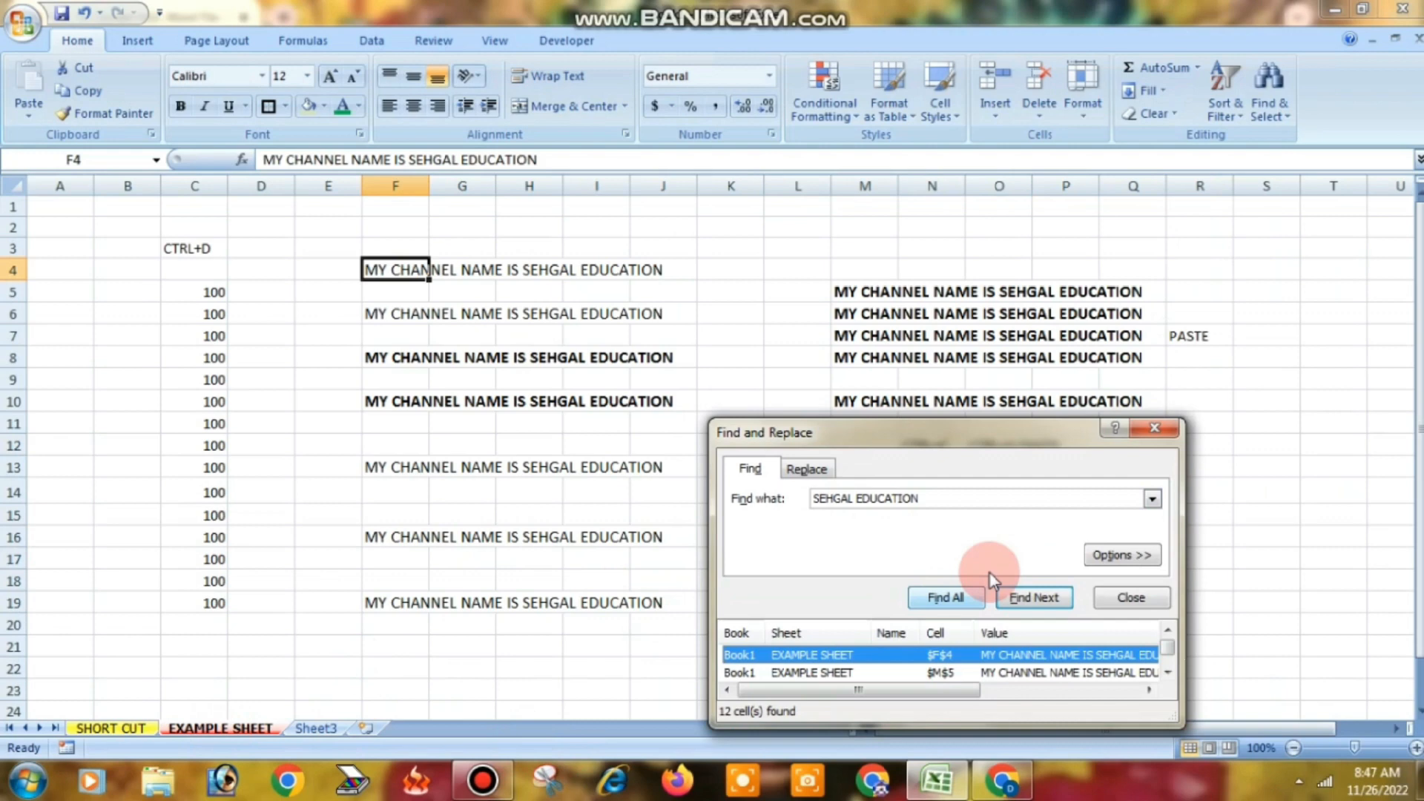
- Enlarge the Find and Replace window to show the full results list and go to the next match
left_click_drag(1166, 653, 1168, 667)
left_click_drag(1053, 430, 1054, 239)
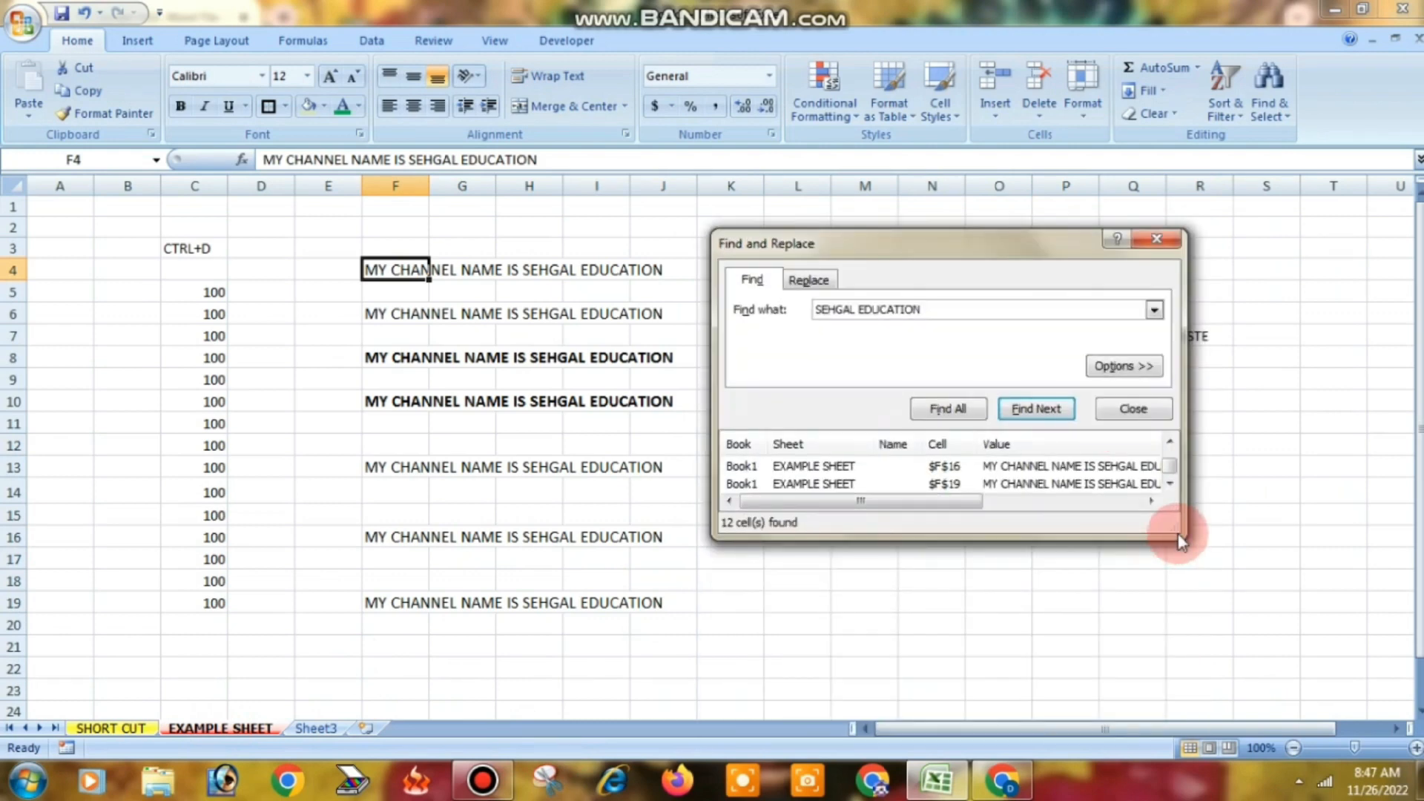
left_click_drag(1176, 528, 1251, 716)
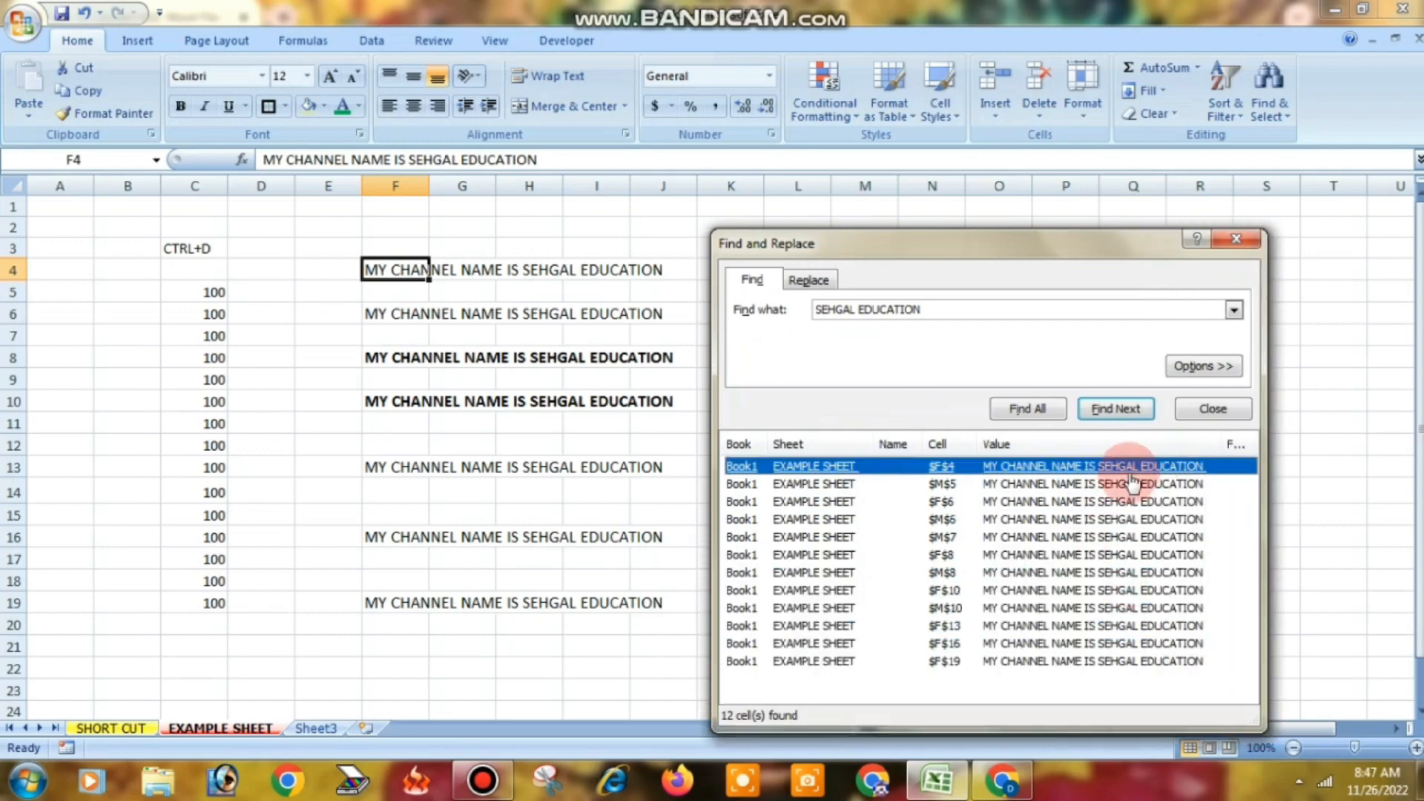
left_click(1116, 410)
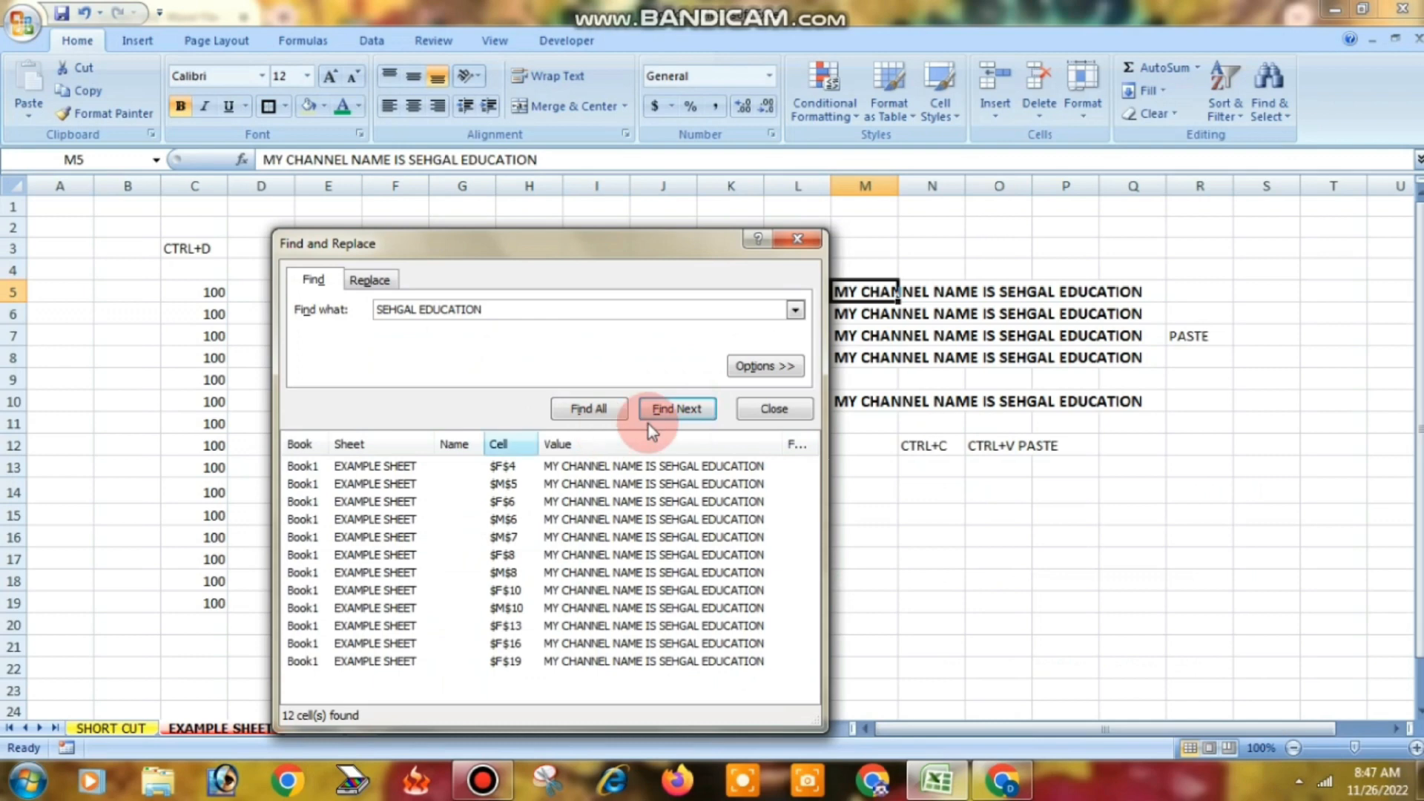
- Step through the next matches for SEHGAL EDUCATION on EXAMPLE SHEET, from M6 on to F8
left_click(653, 413)
left_click(833, 423)
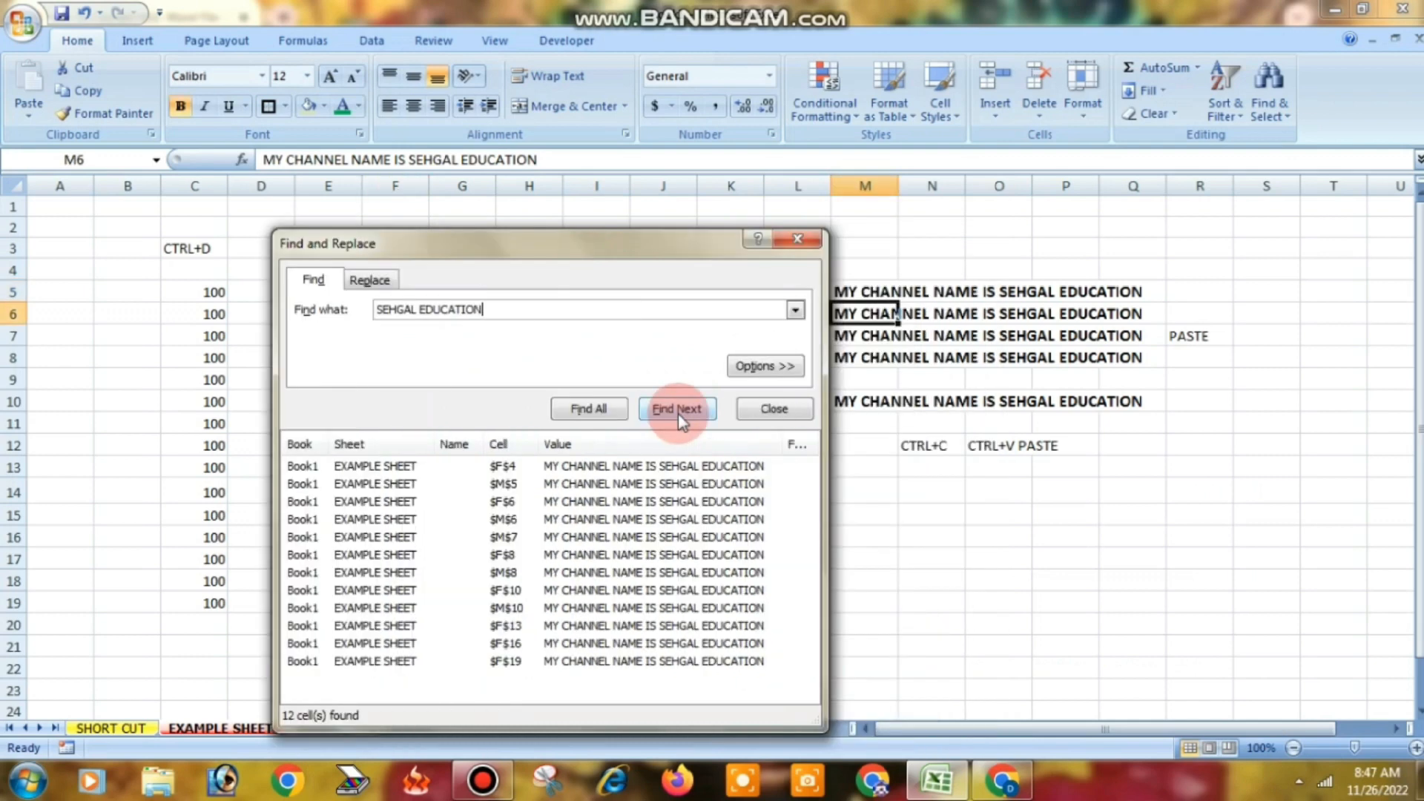
left_click(678, 414)
key("Return")
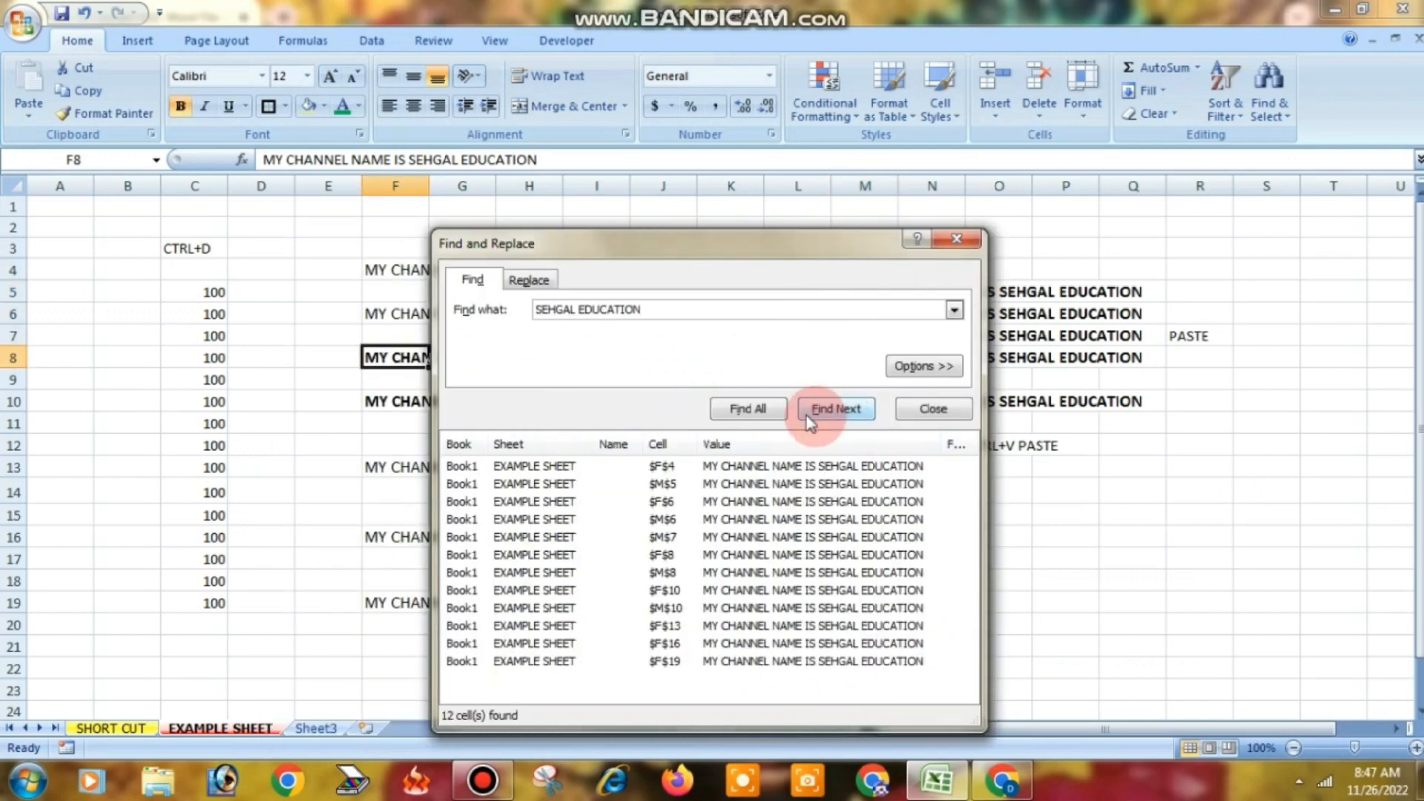
- List all matches for SEHGAL EDUCATION again, jump to the match in F6, and close the Find and Replace window
left_click(761, 412)
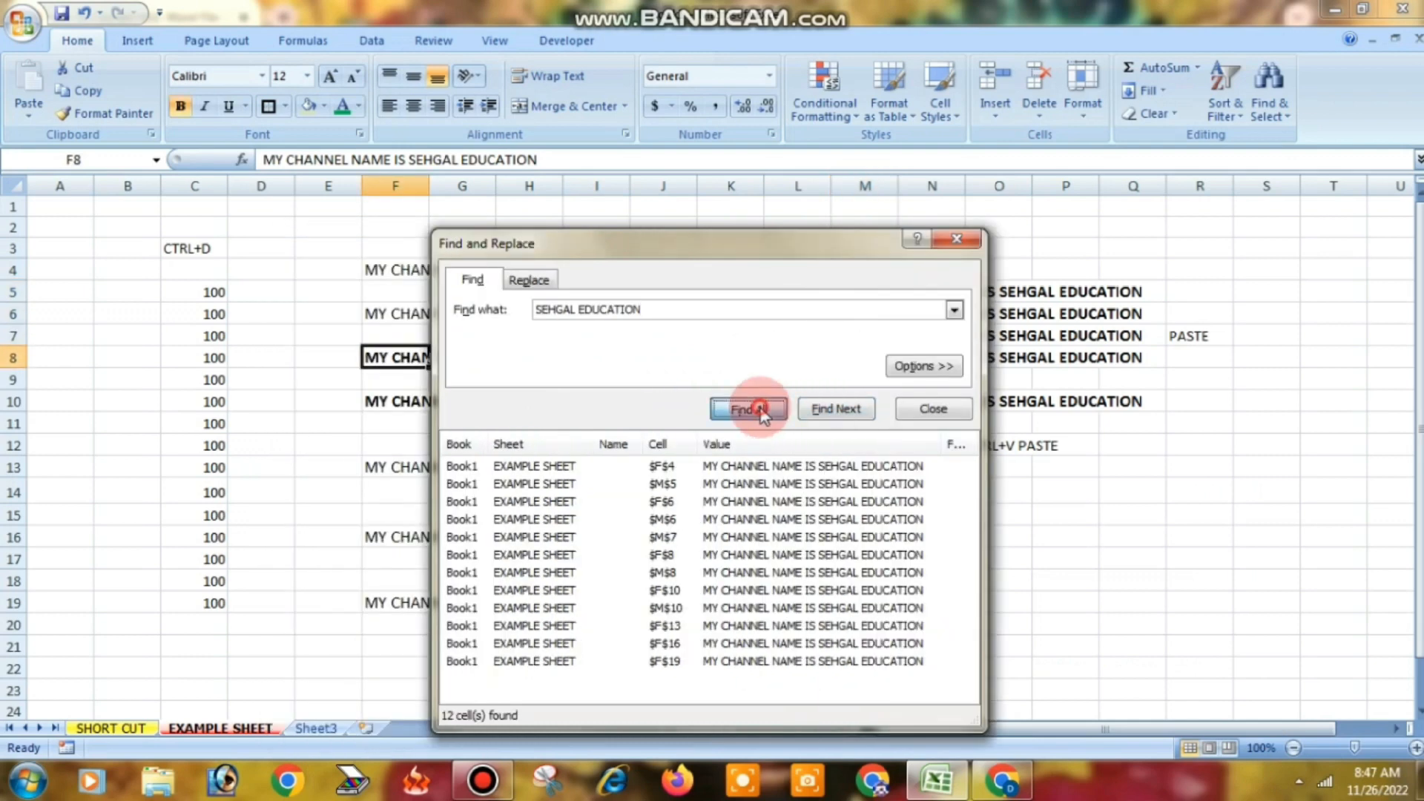
left_click(820, 483)
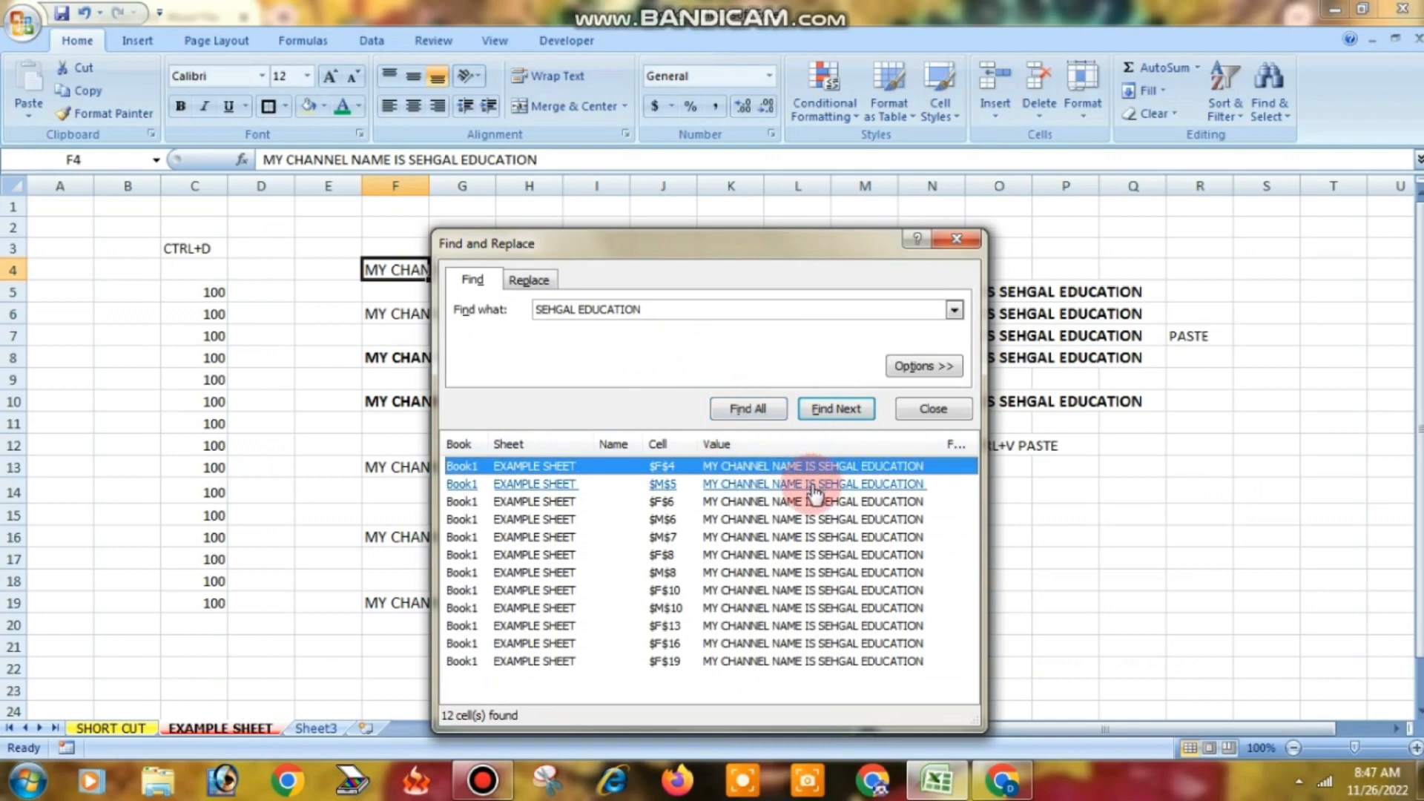
left_click(655, 502)
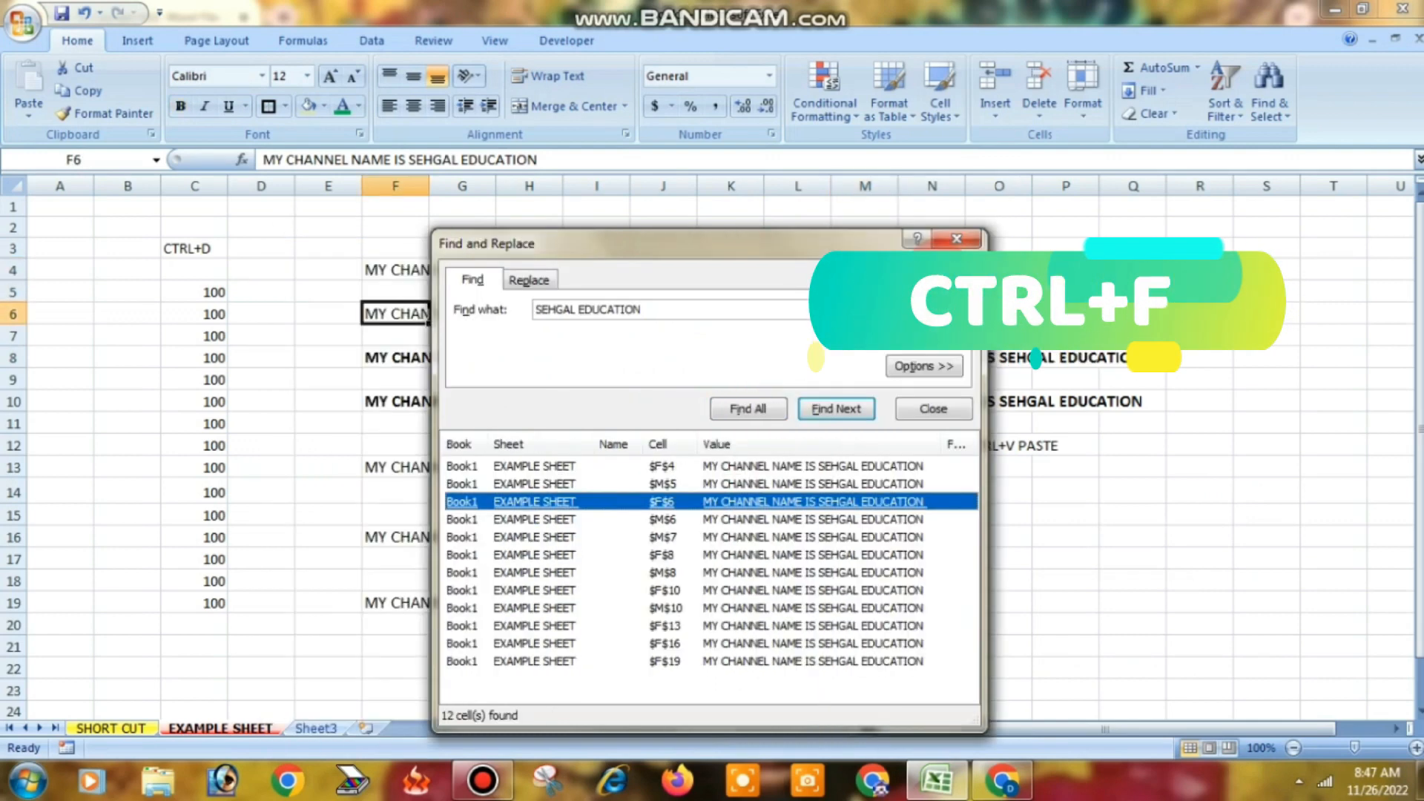
left_click(955, 239)
left_click(814, 500)
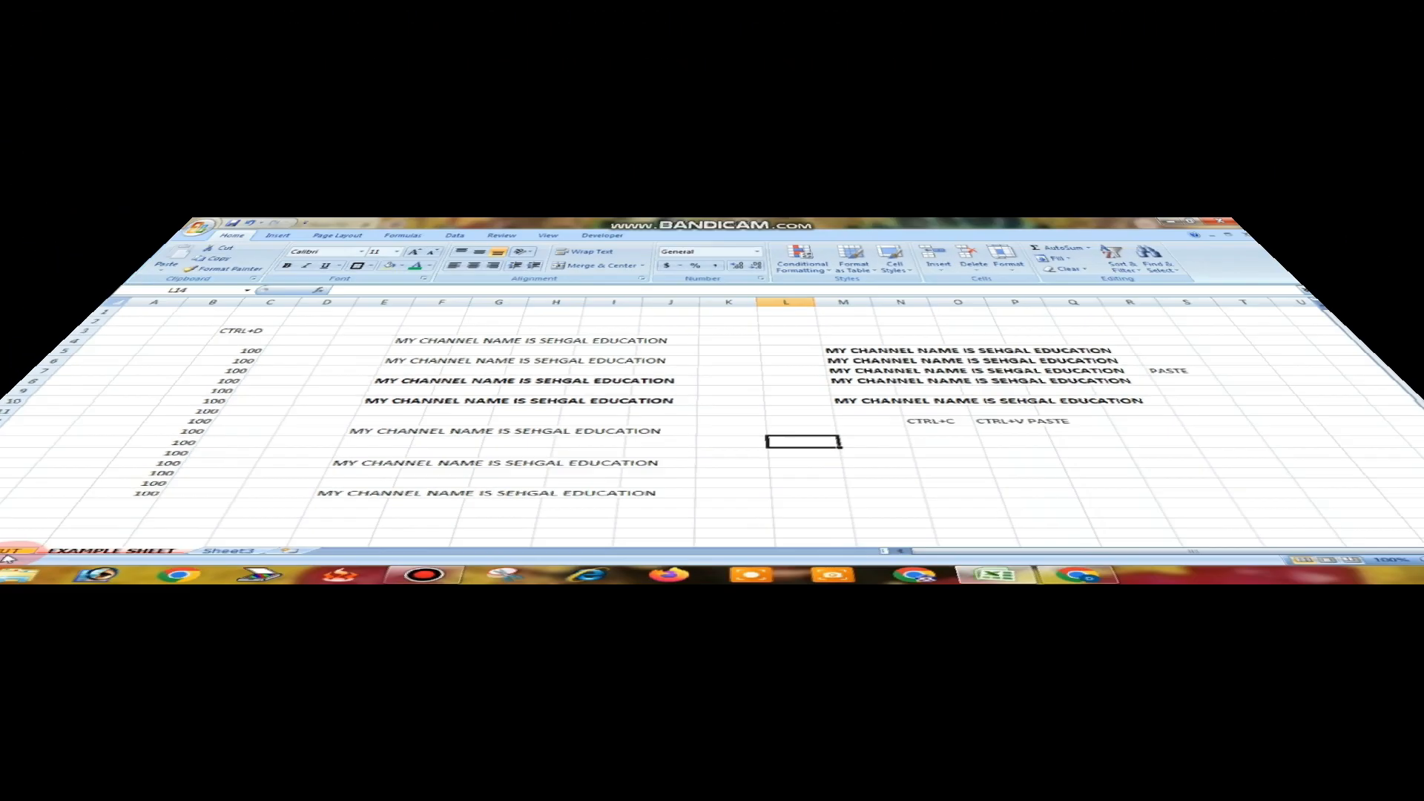
- Check the next shortcut on the SHORT CUT sheet and clear the contents of B2:T21 on EXAMPLE SHEET
left_click(136, 730)
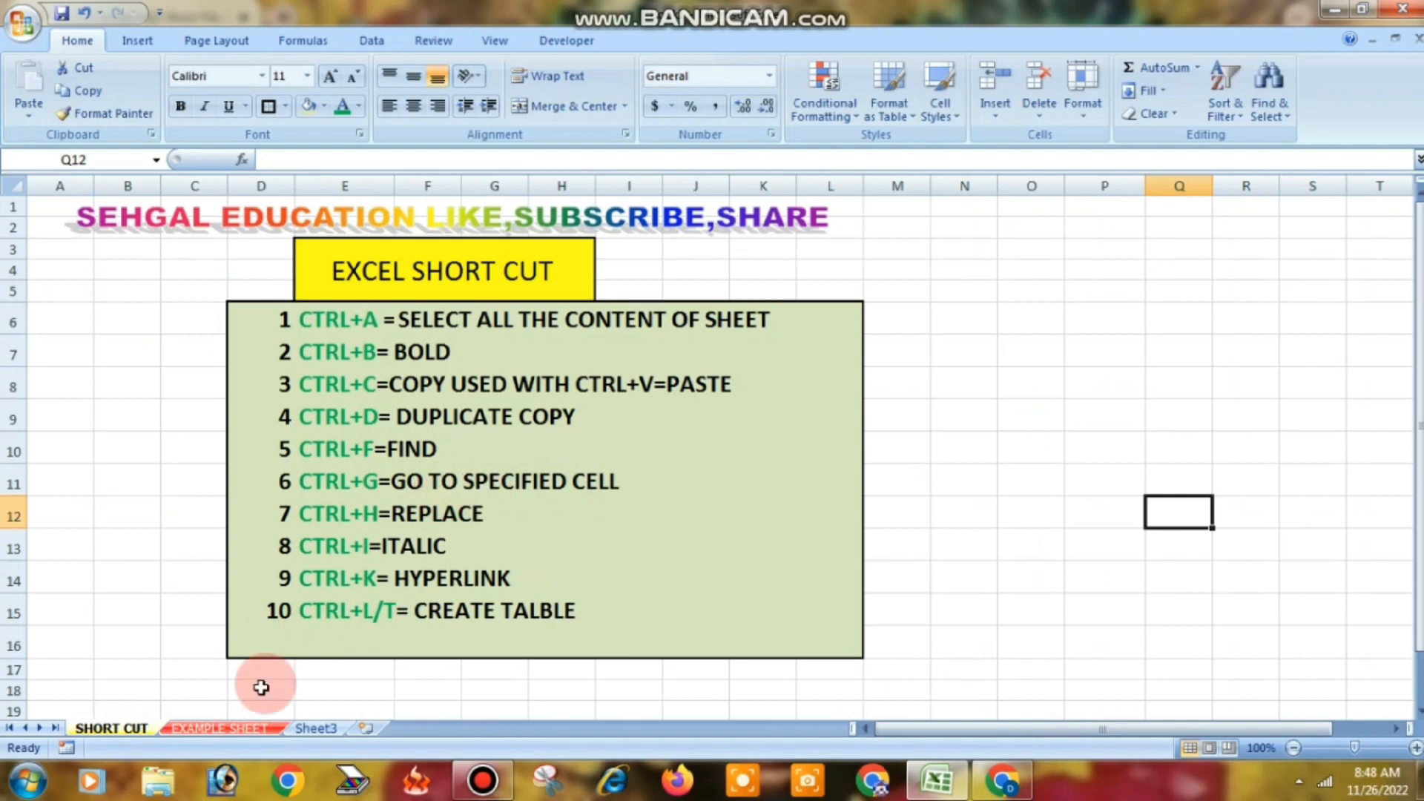
left_click(233, 730)
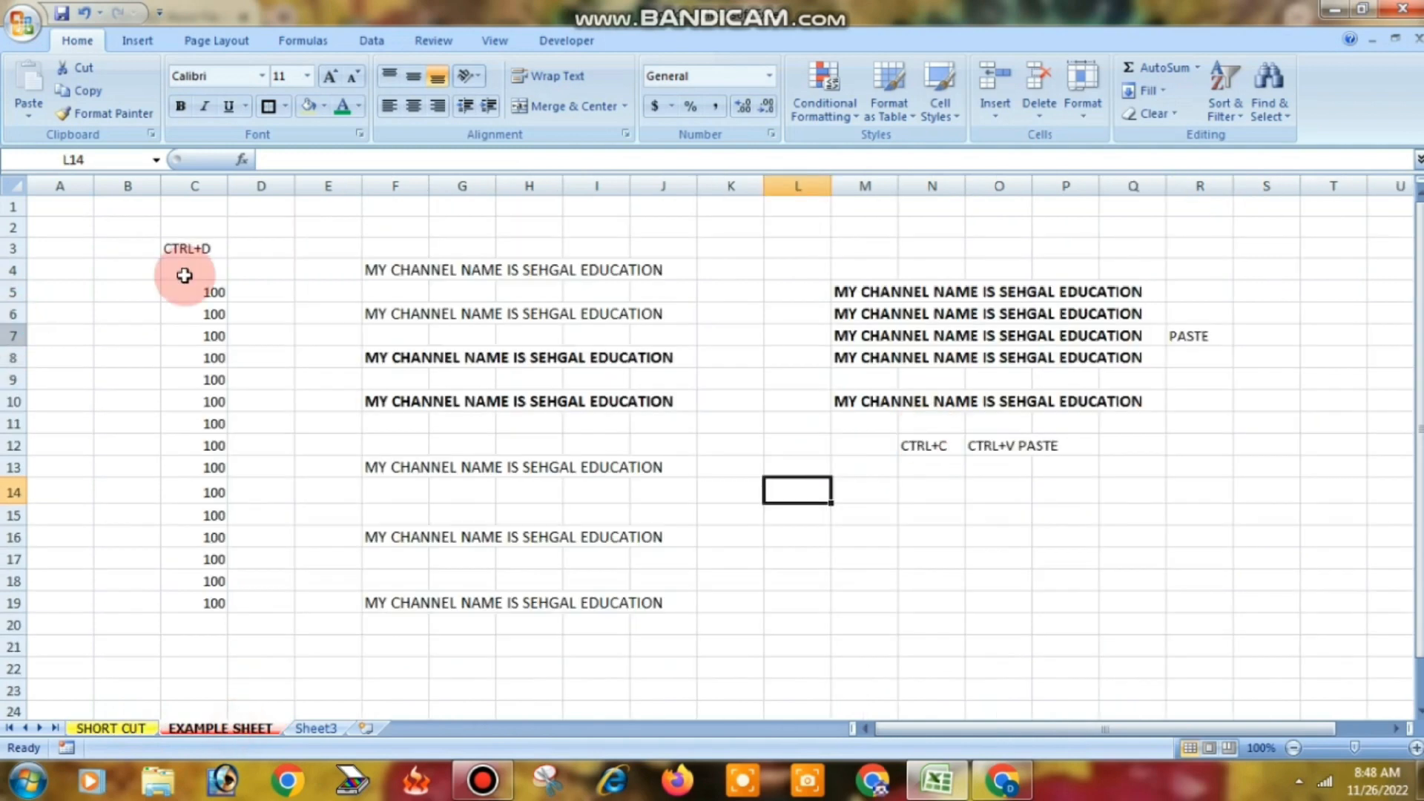
left_click_drag(128, 227, 1270, 626)
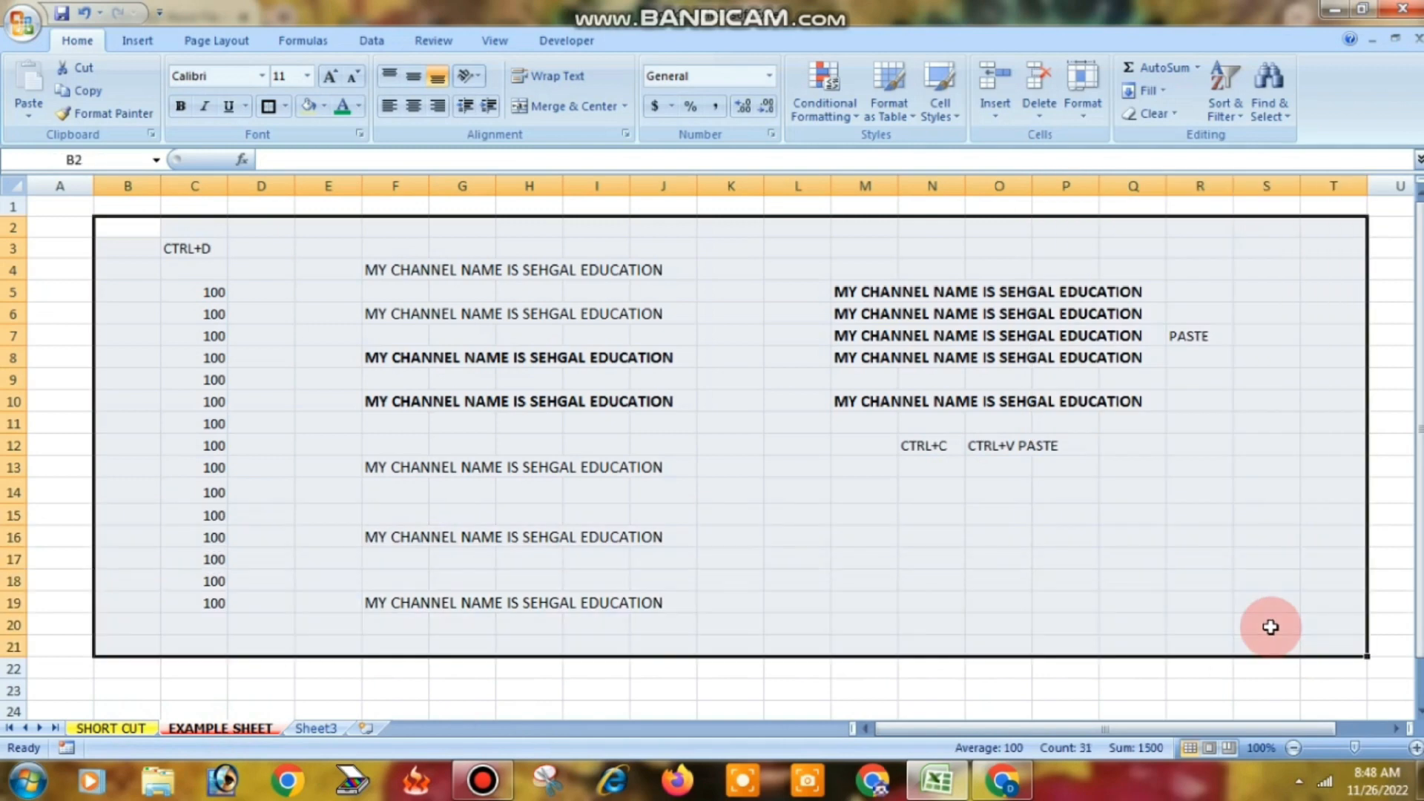
key("Delete")
- Enter the headers NAME, MOB.NO and SALUARY in H5:J5 and widen columns I and J
left_click(507, 290)
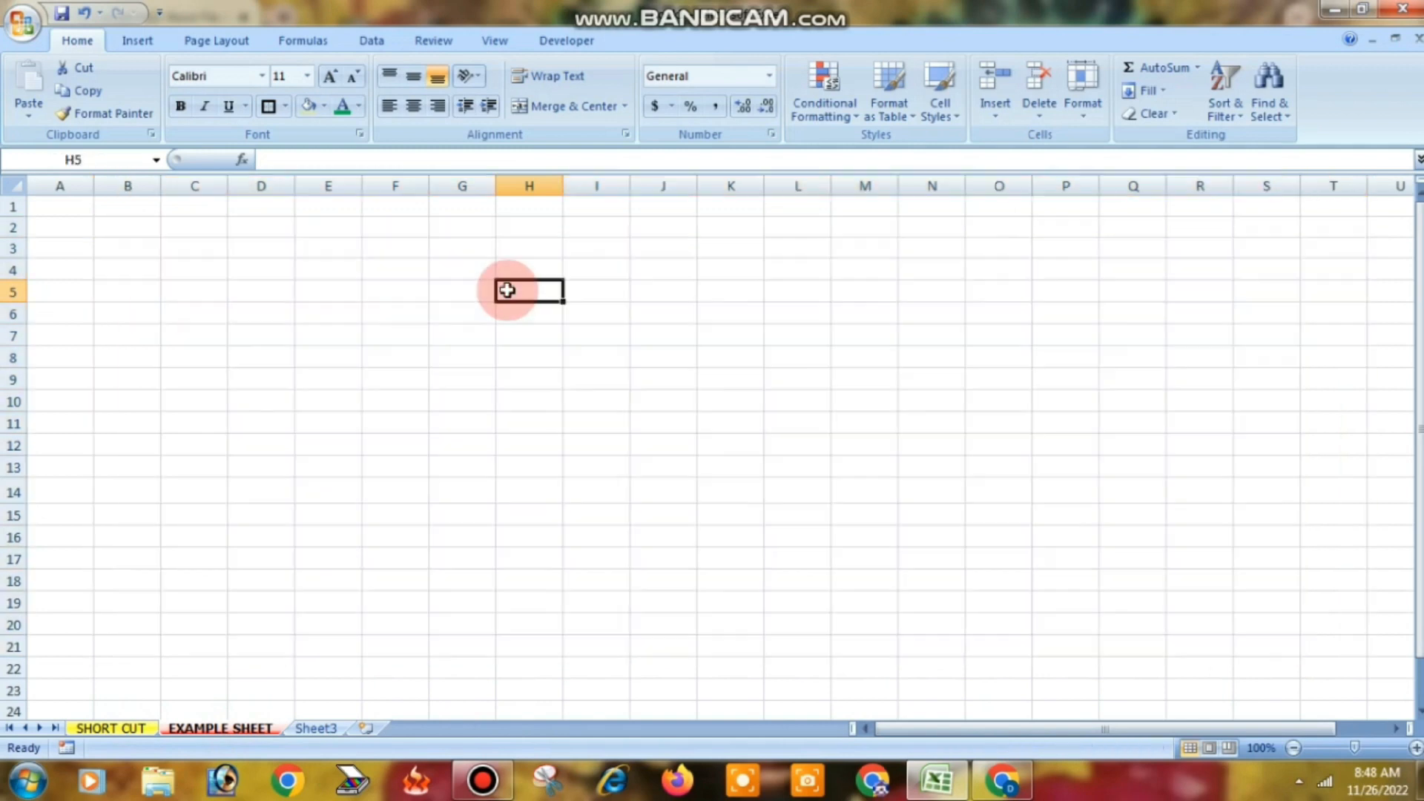
type("NAME")
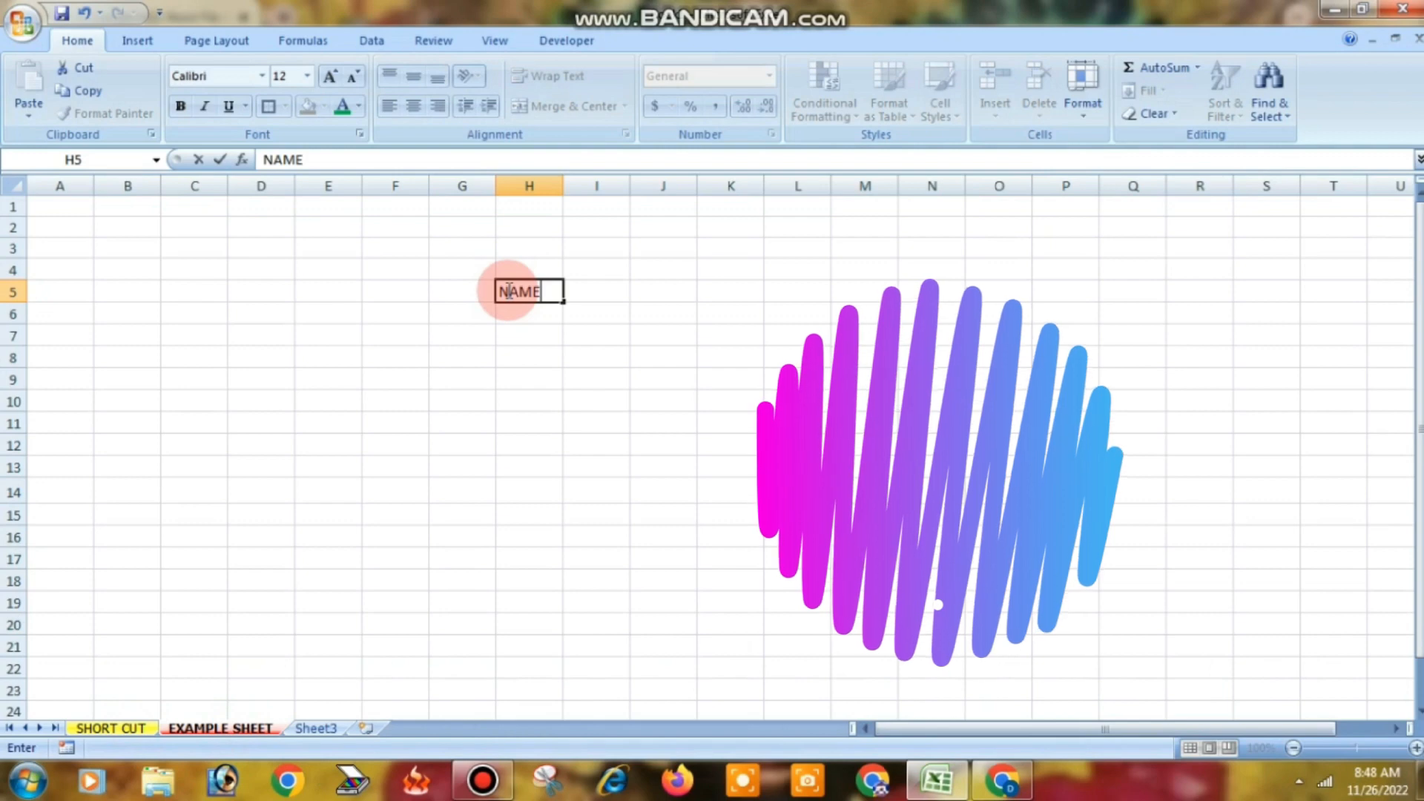
key("Tab")
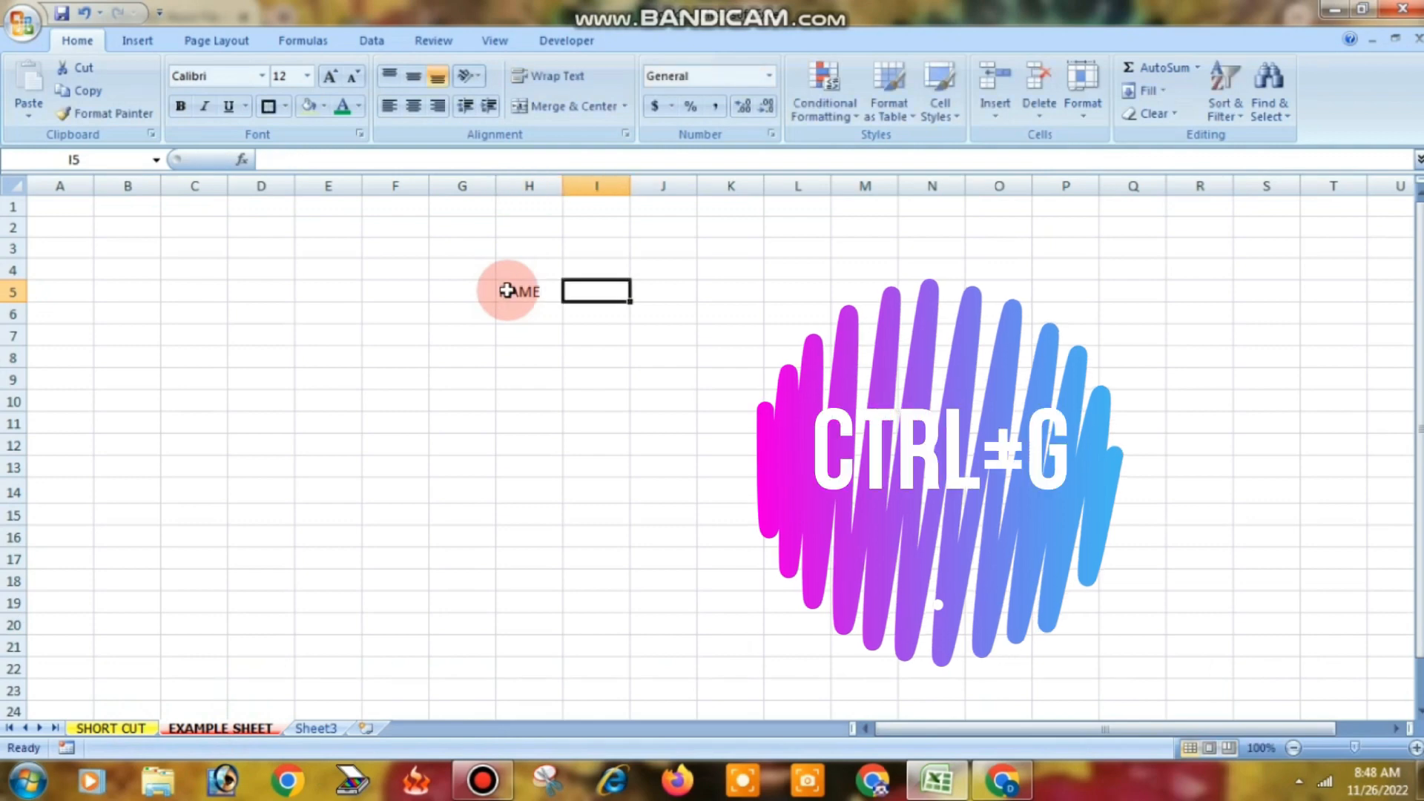
type("MOB.NO")
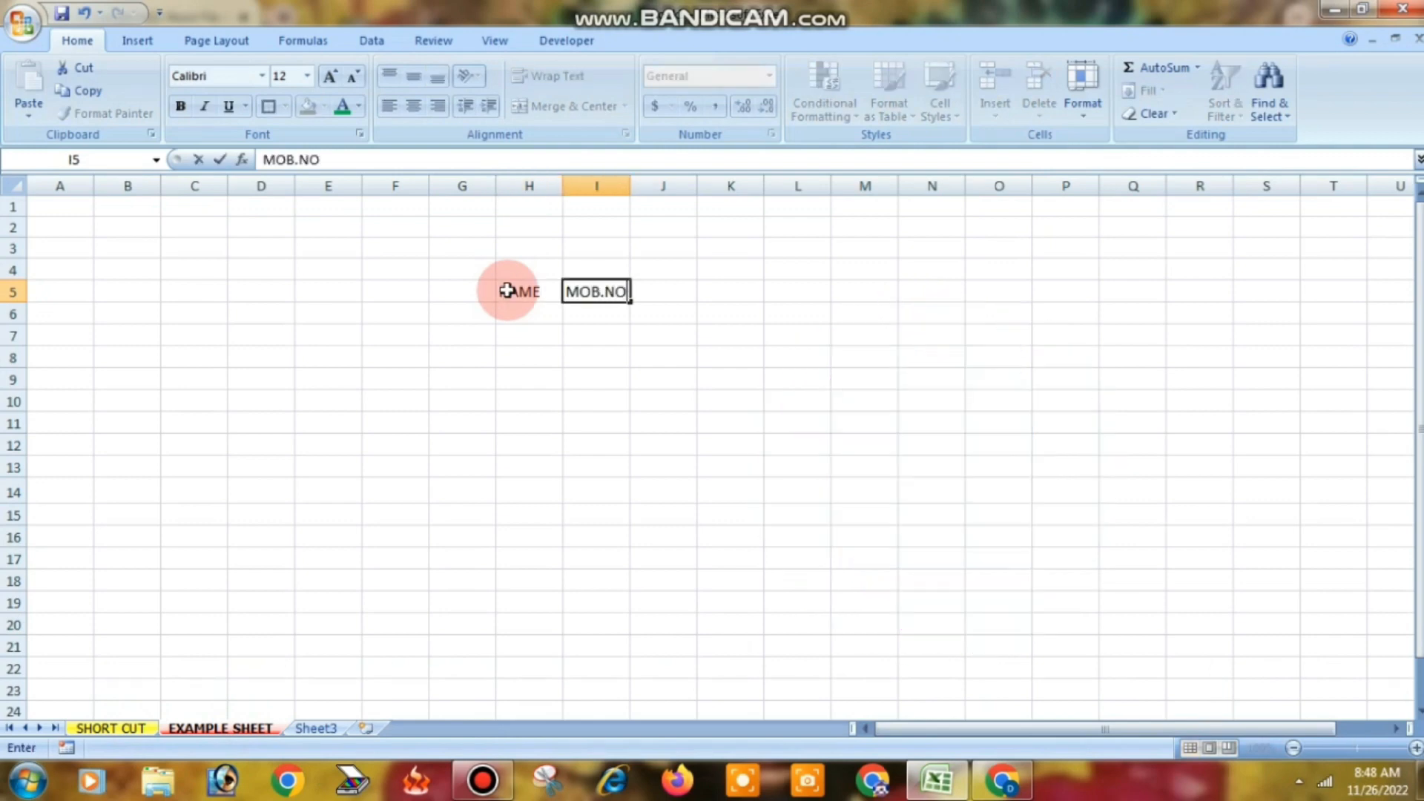
key("Tab")
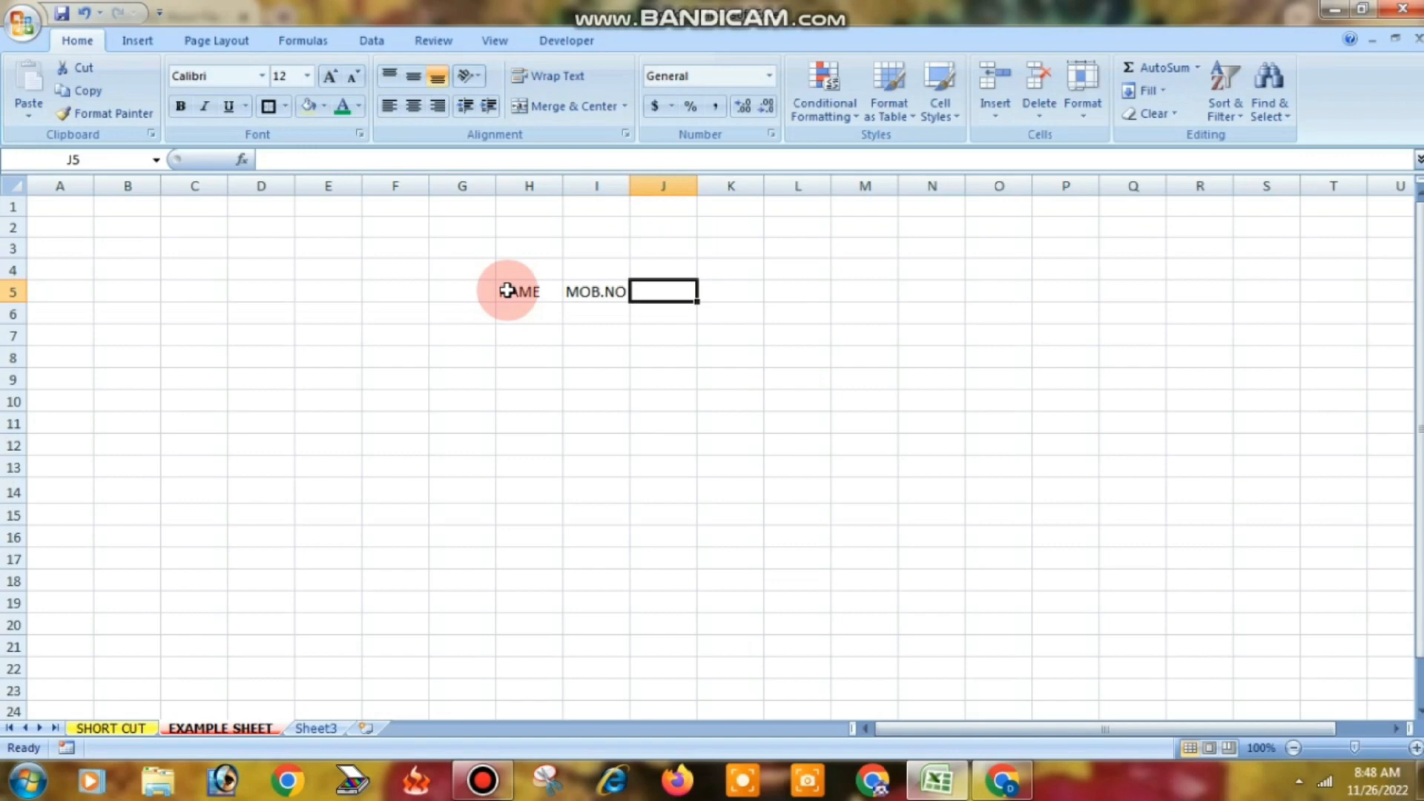
type("SALUARY")
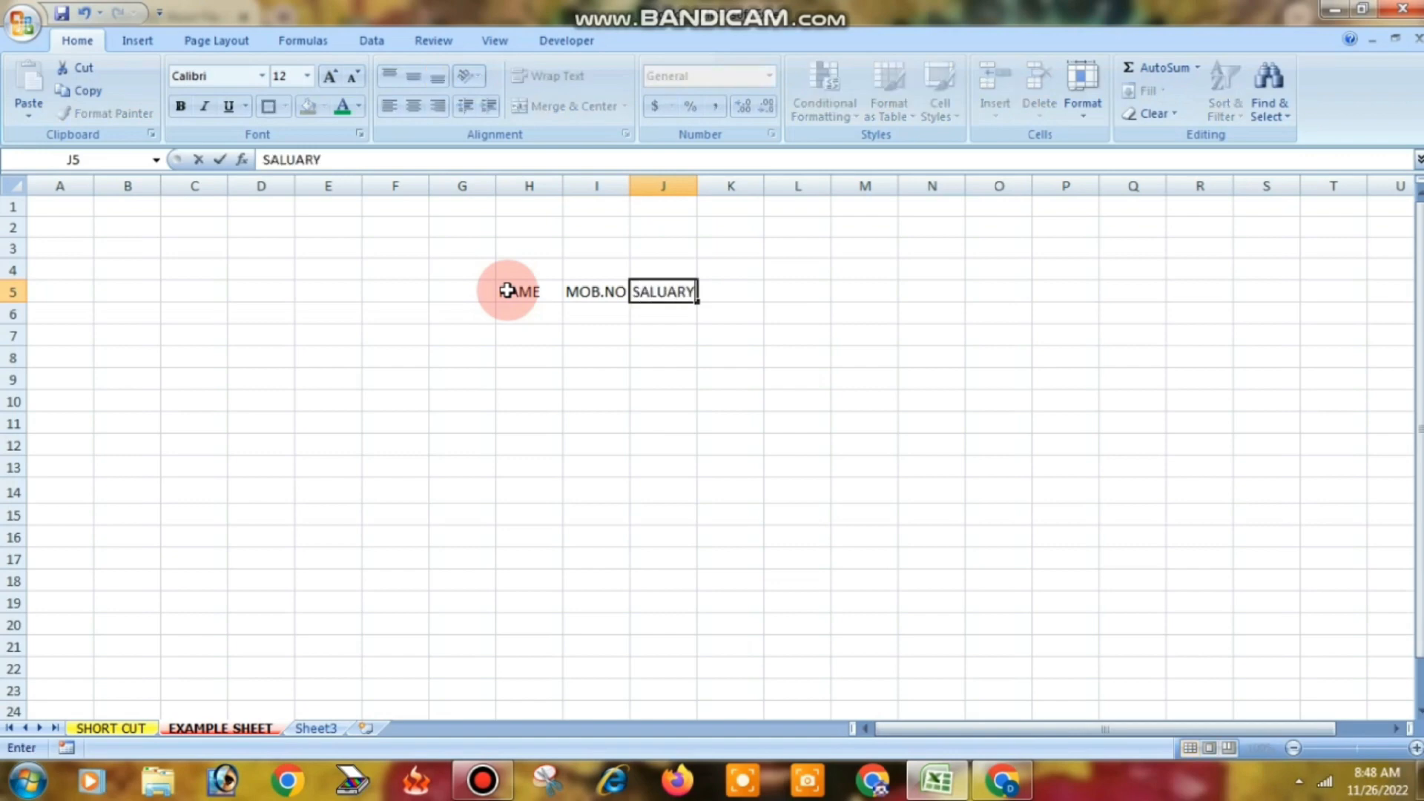
left_click(701, 399)
left_click_drag(711, 186, 721, 185)
left_click_drag(629, 191, 655, 190)
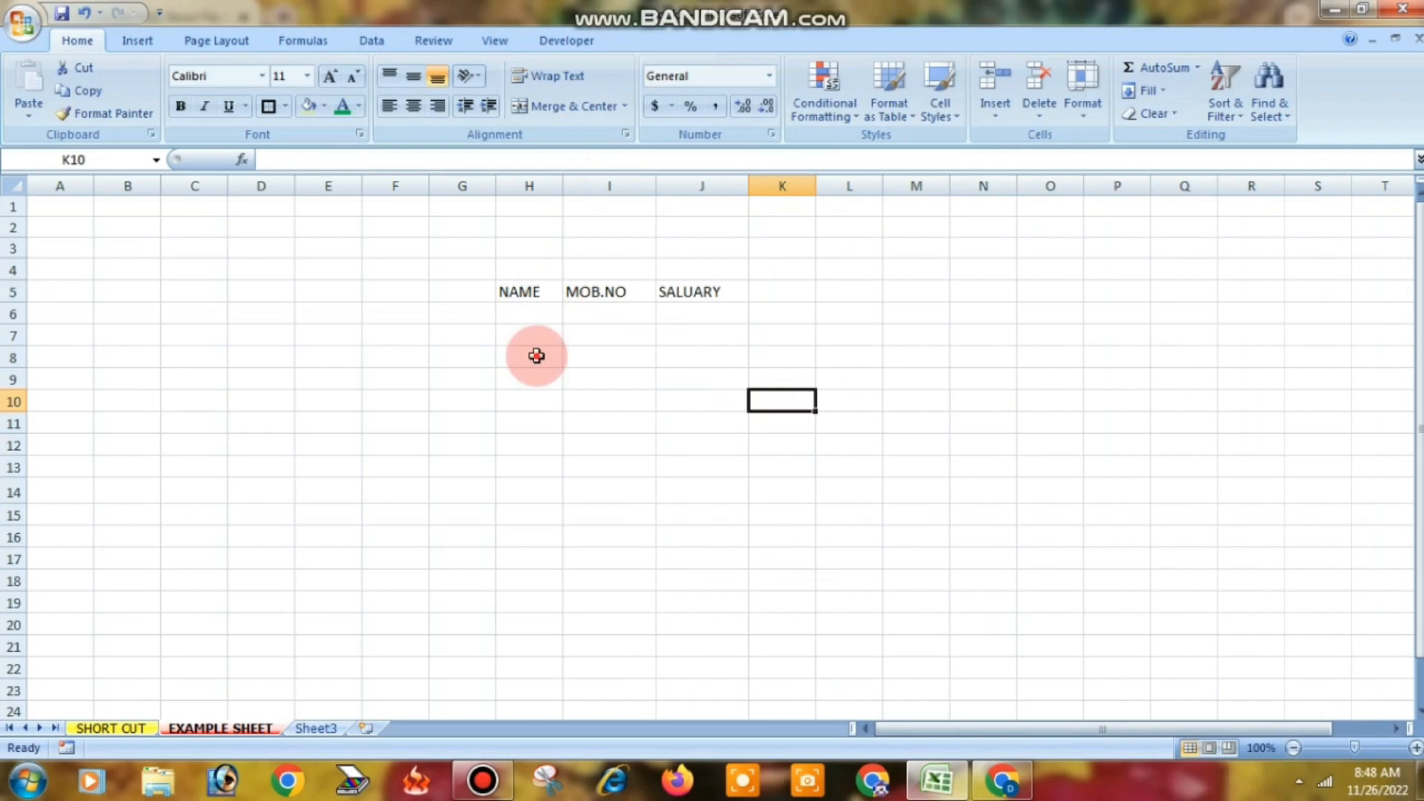
- Fill the NAME column with A, B, C and D in cells H6 to H9
left_click(535, 317)
type("A")
left_click(536, 341)
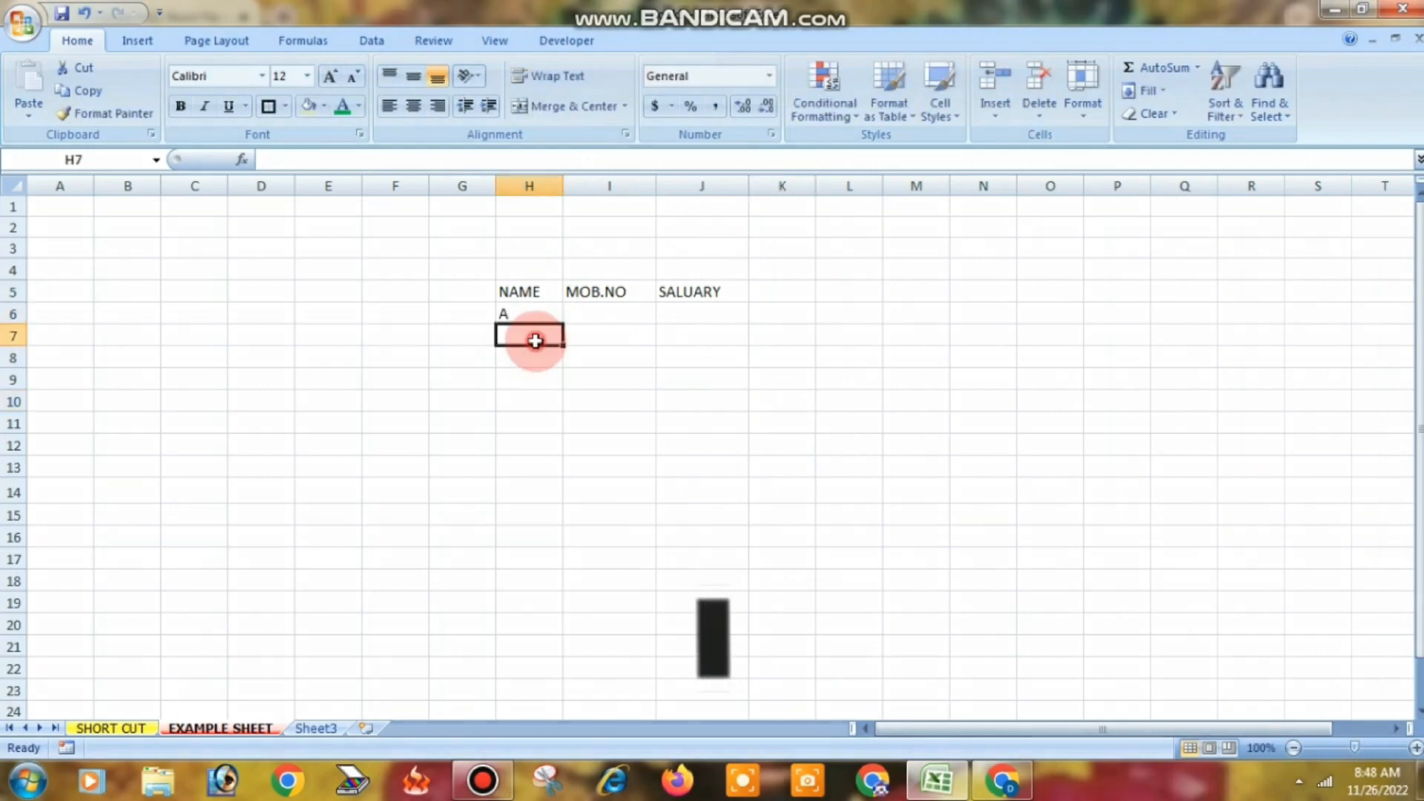
type("B")
left_click(537, 367)
type("C")
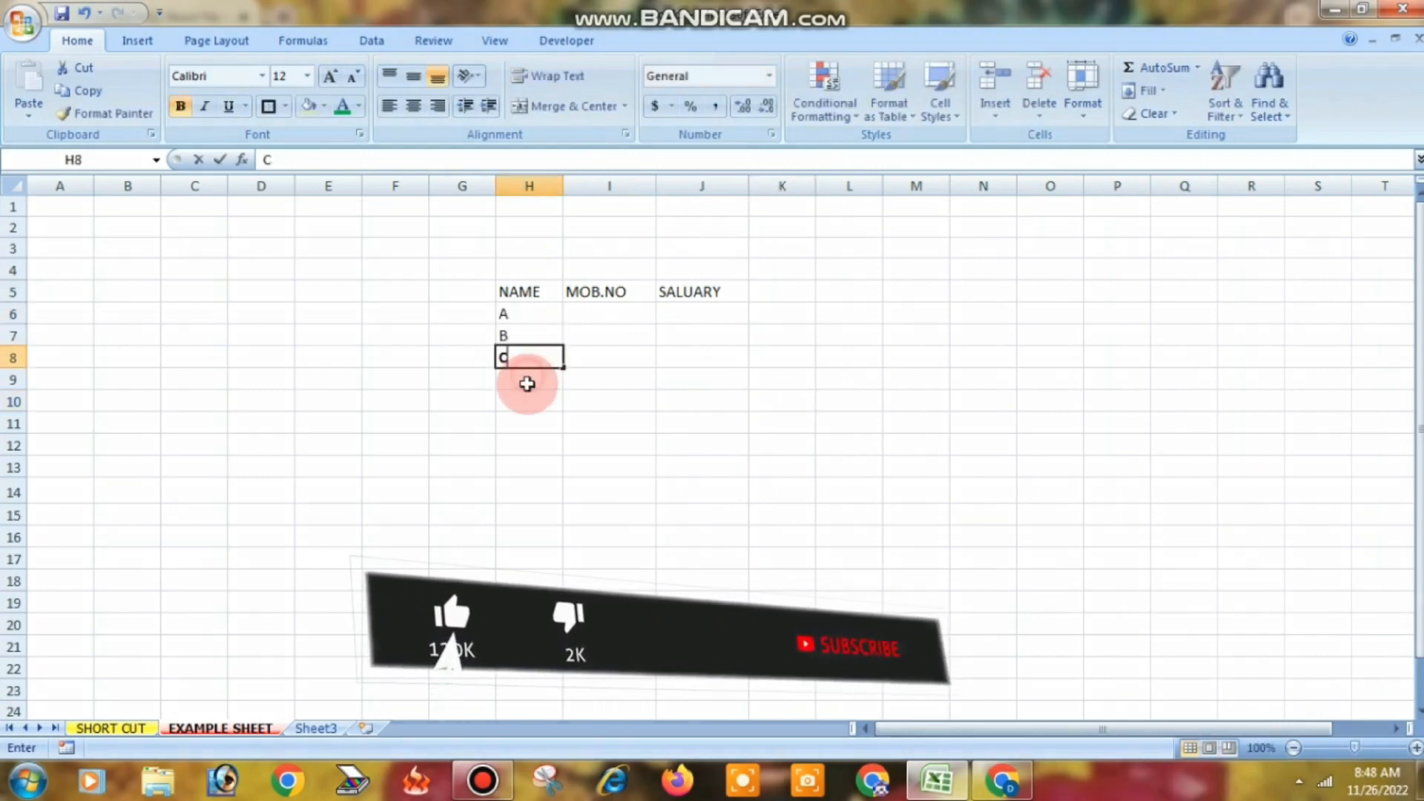
left_click(529, 382)
type("D")
left_click(615, 312)
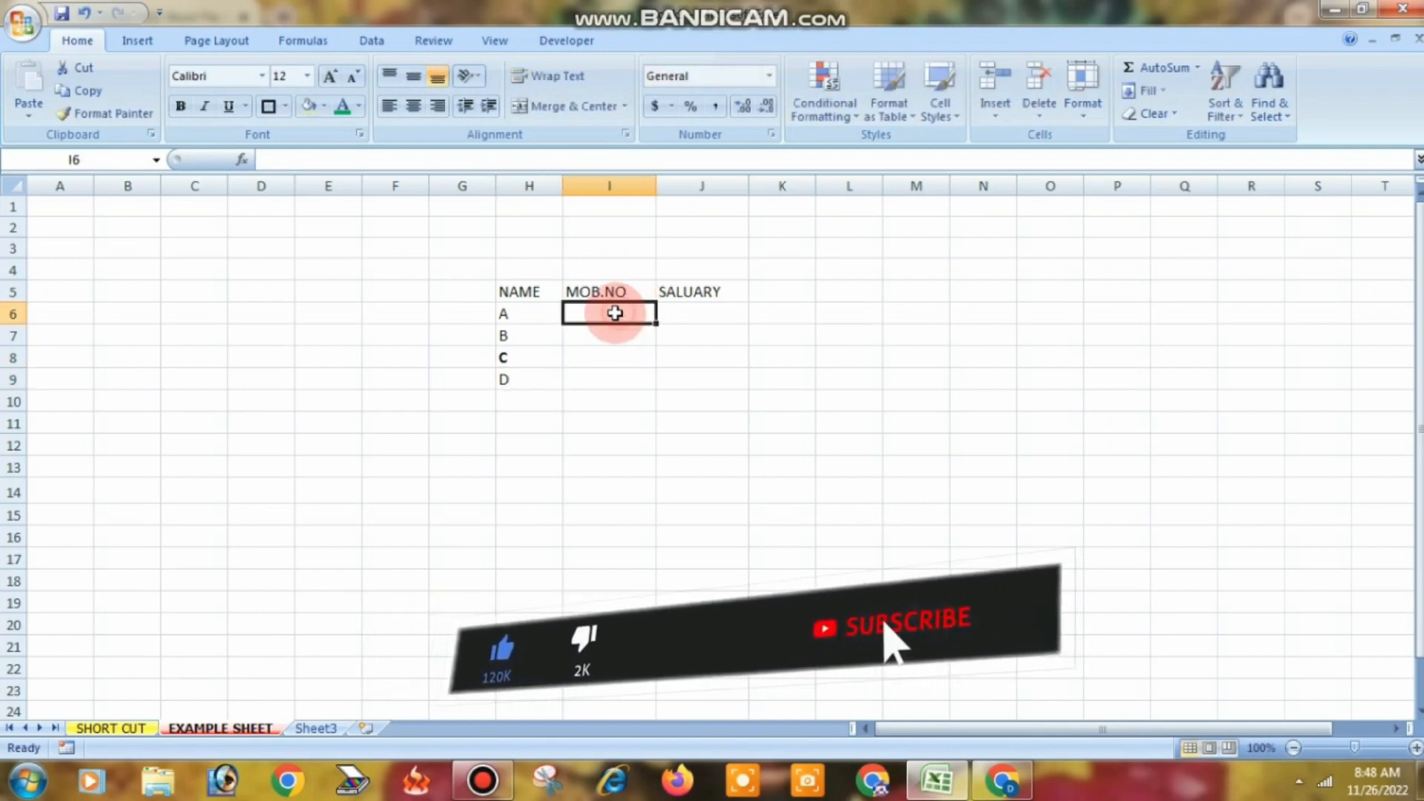
type("0000000")
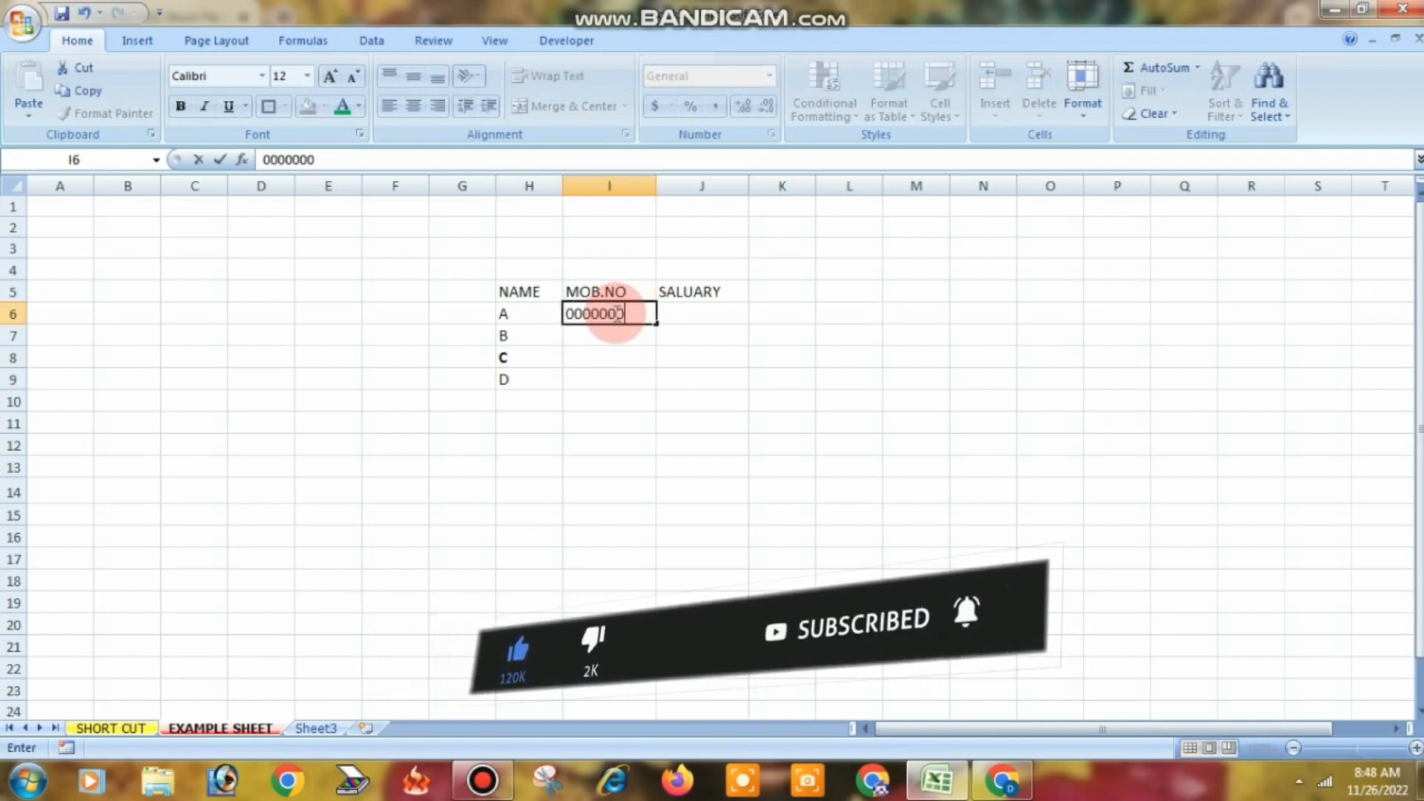
key("Return")
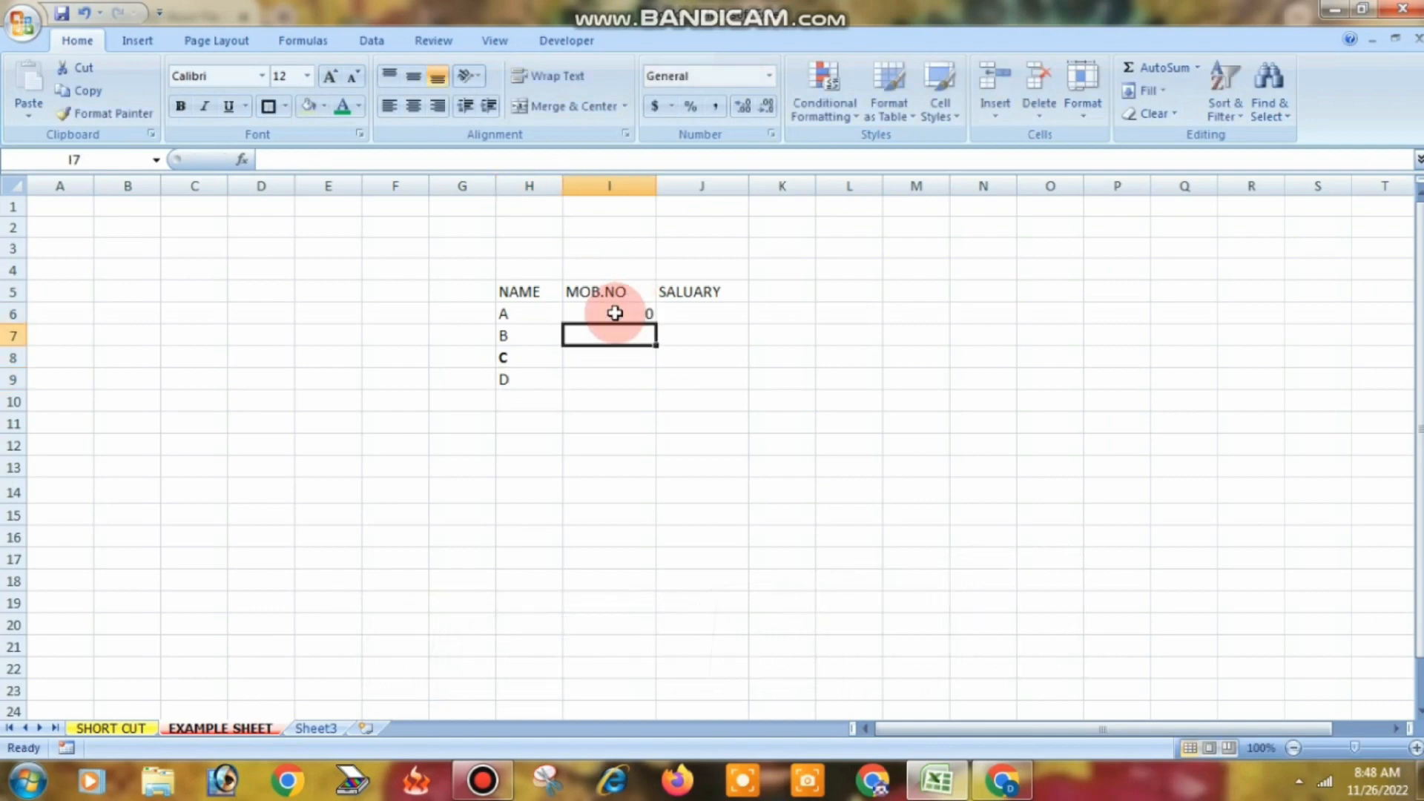
key("Up")
key("Up")
- Fill the MOB.NO column in I6:I9 with a sample mobile number for each of A, B, C and D
left_click(615, 313)
type("99995")
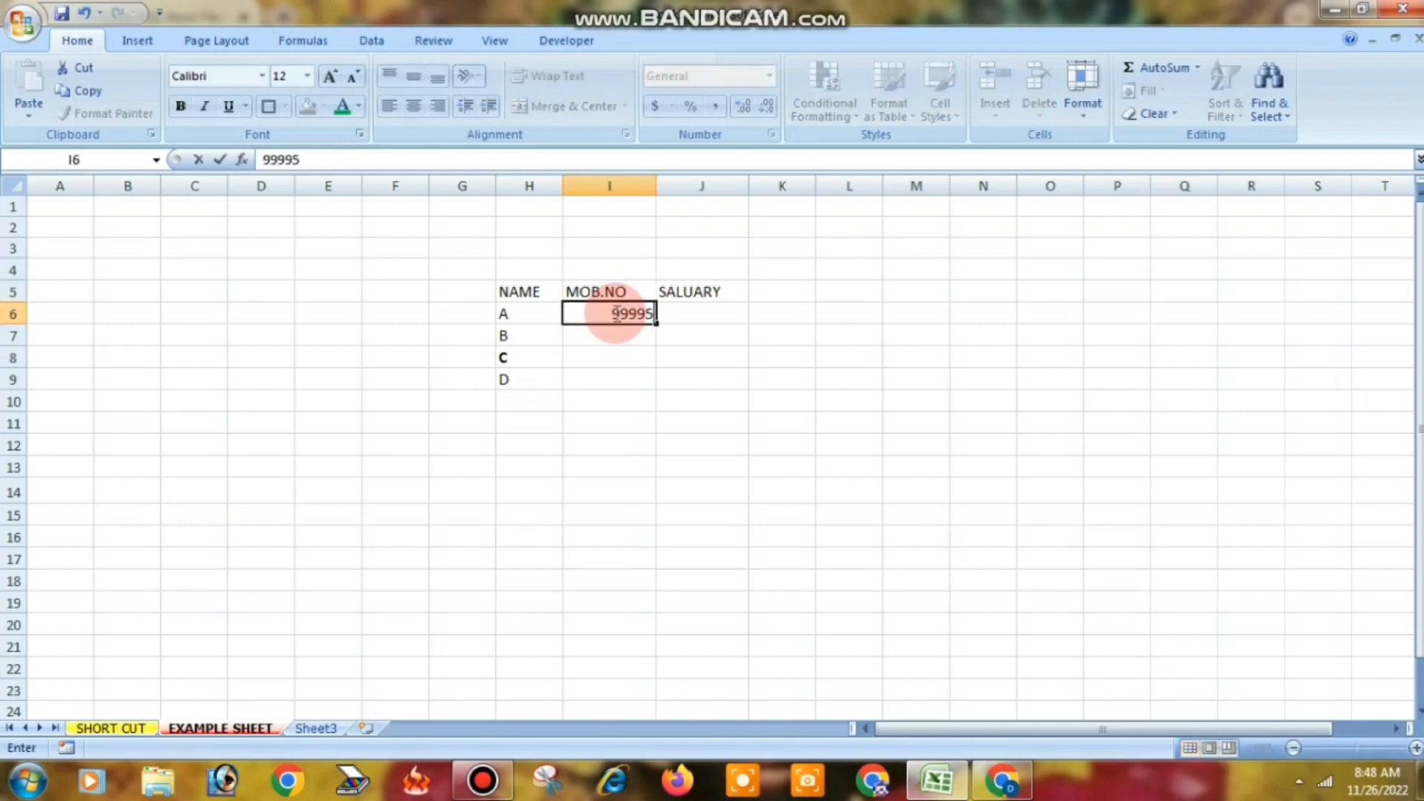
type("555")
key("Return")
type("555544444")
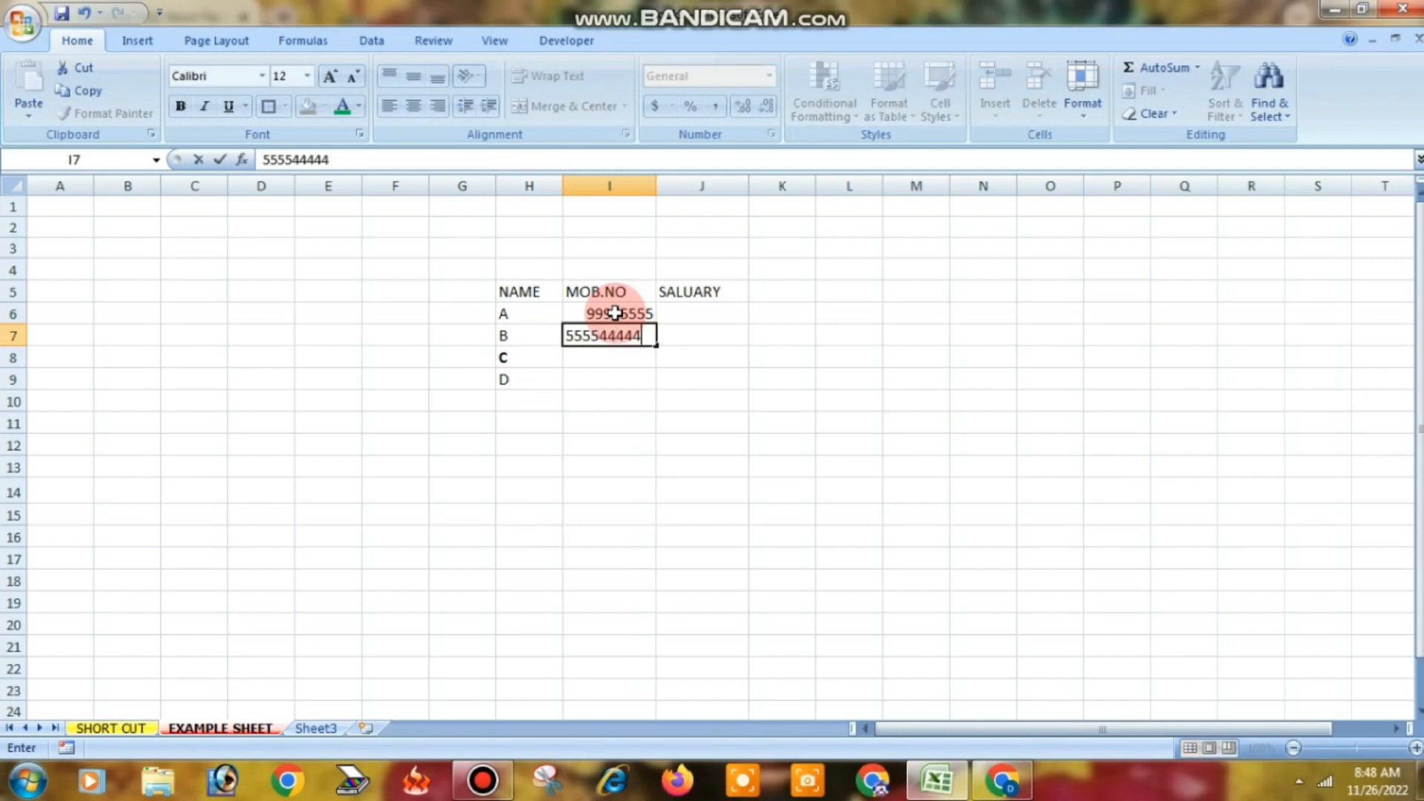
key("Return")
type("888844444")
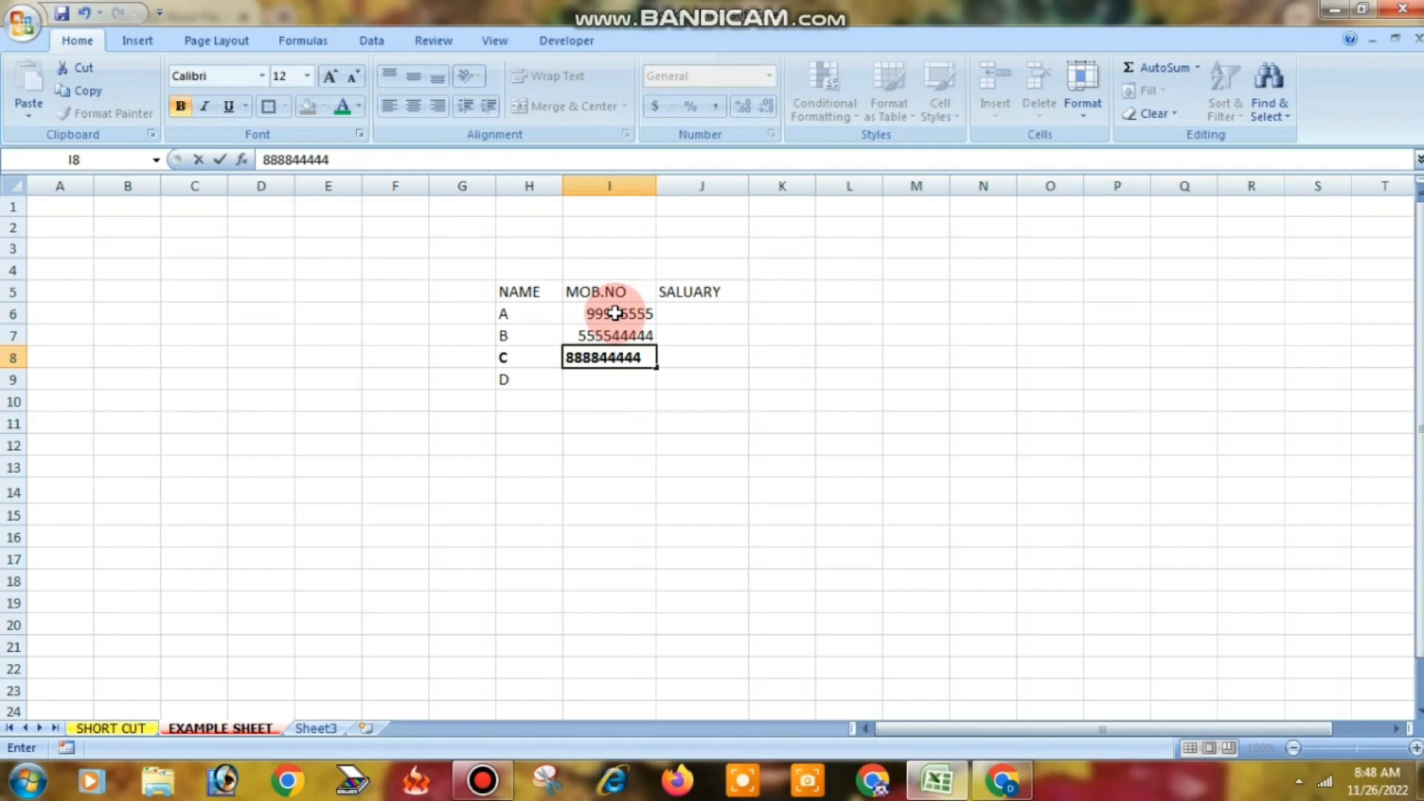
key("Return")
type("444446")
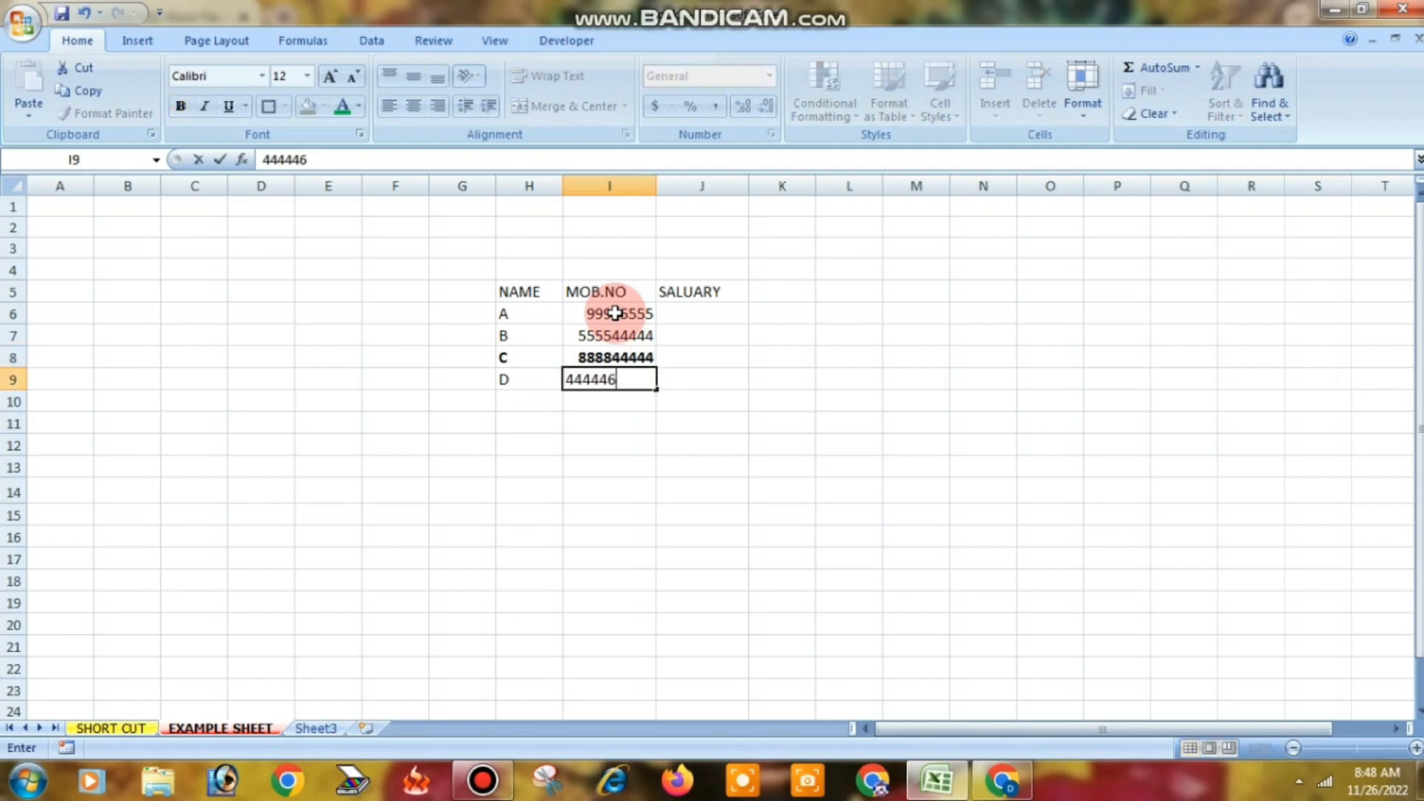
type("666")
key("Tab")
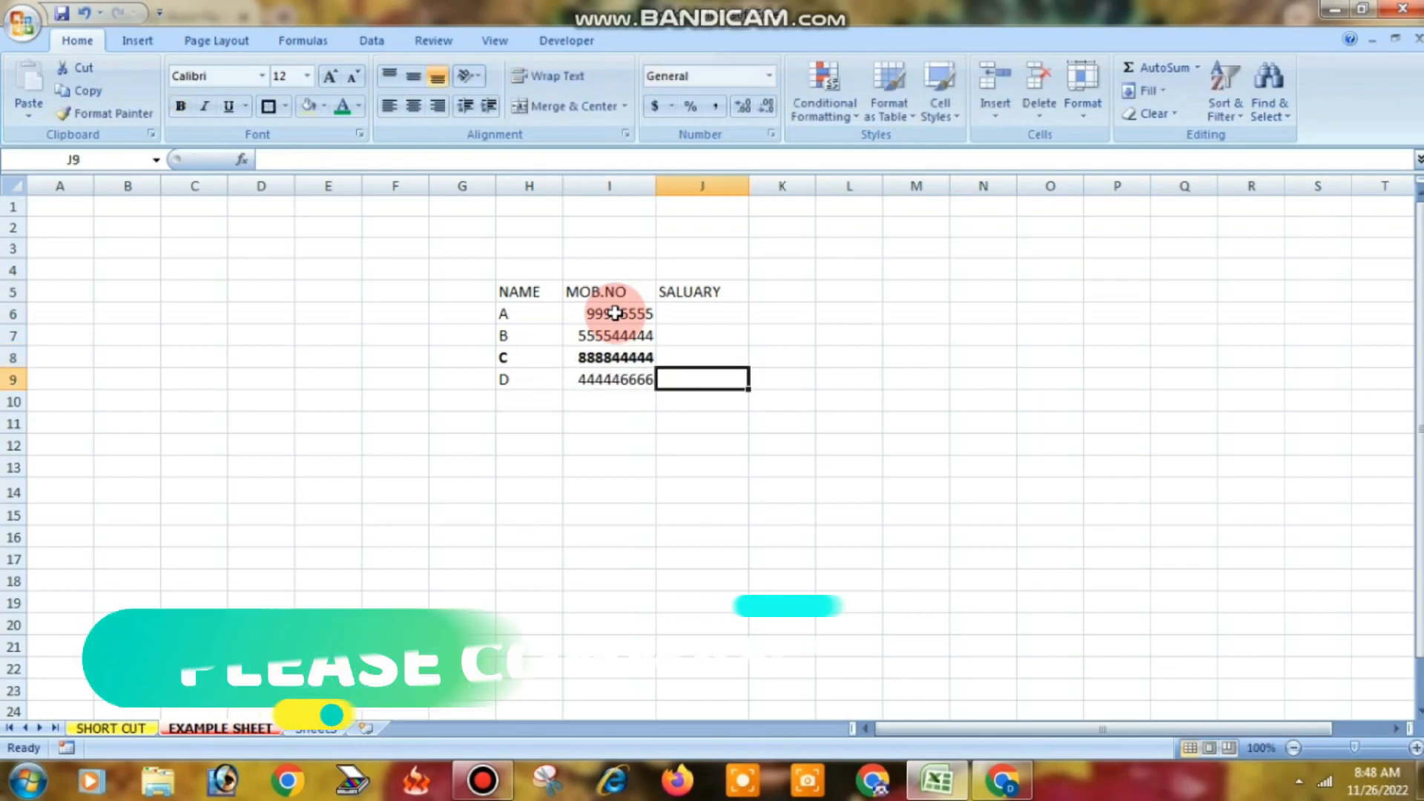
- Fill the SALUARY column in J6:J9 with 120000, 150000, 180000 and 2750000
key("Up")
key("Up")
key("Up")
type("10")
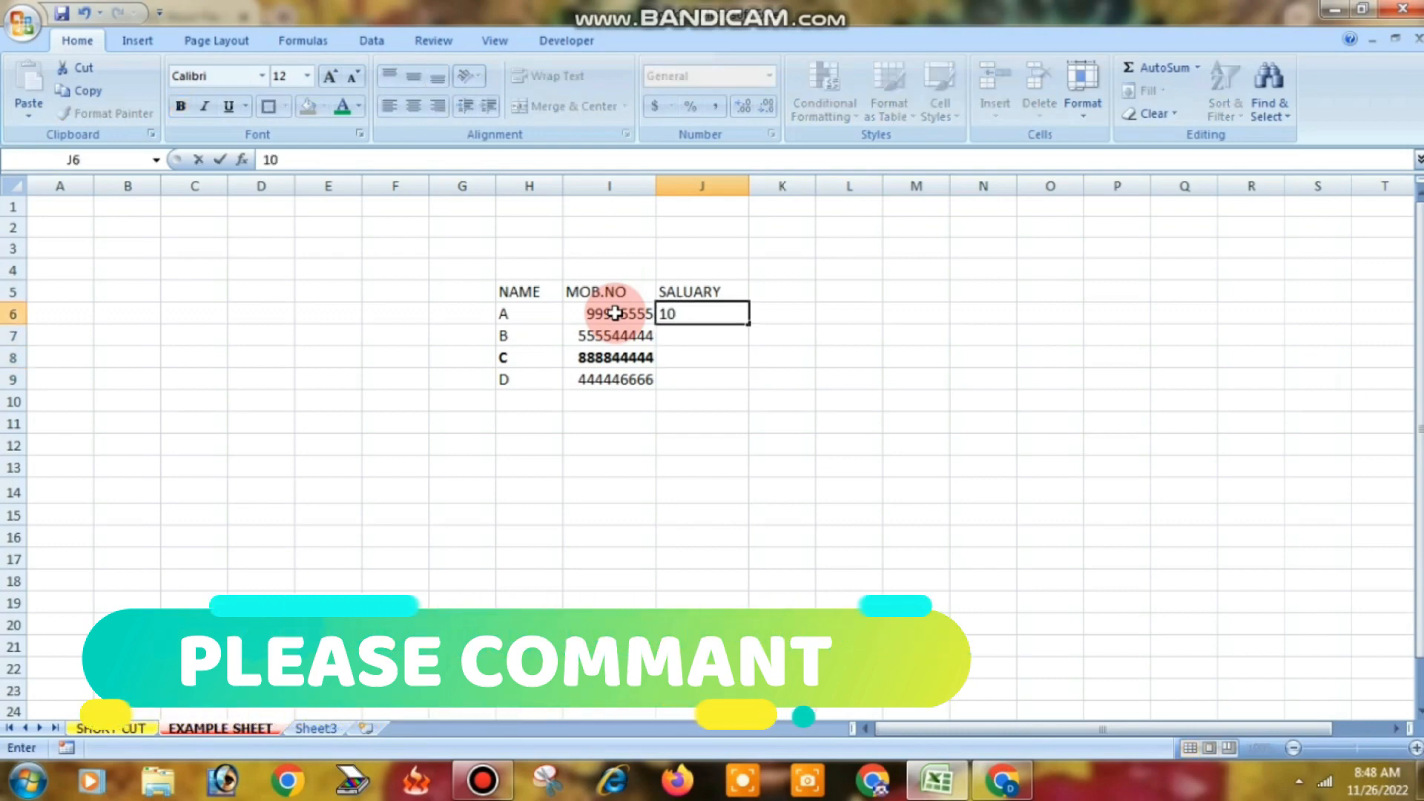
key("BackSpace")
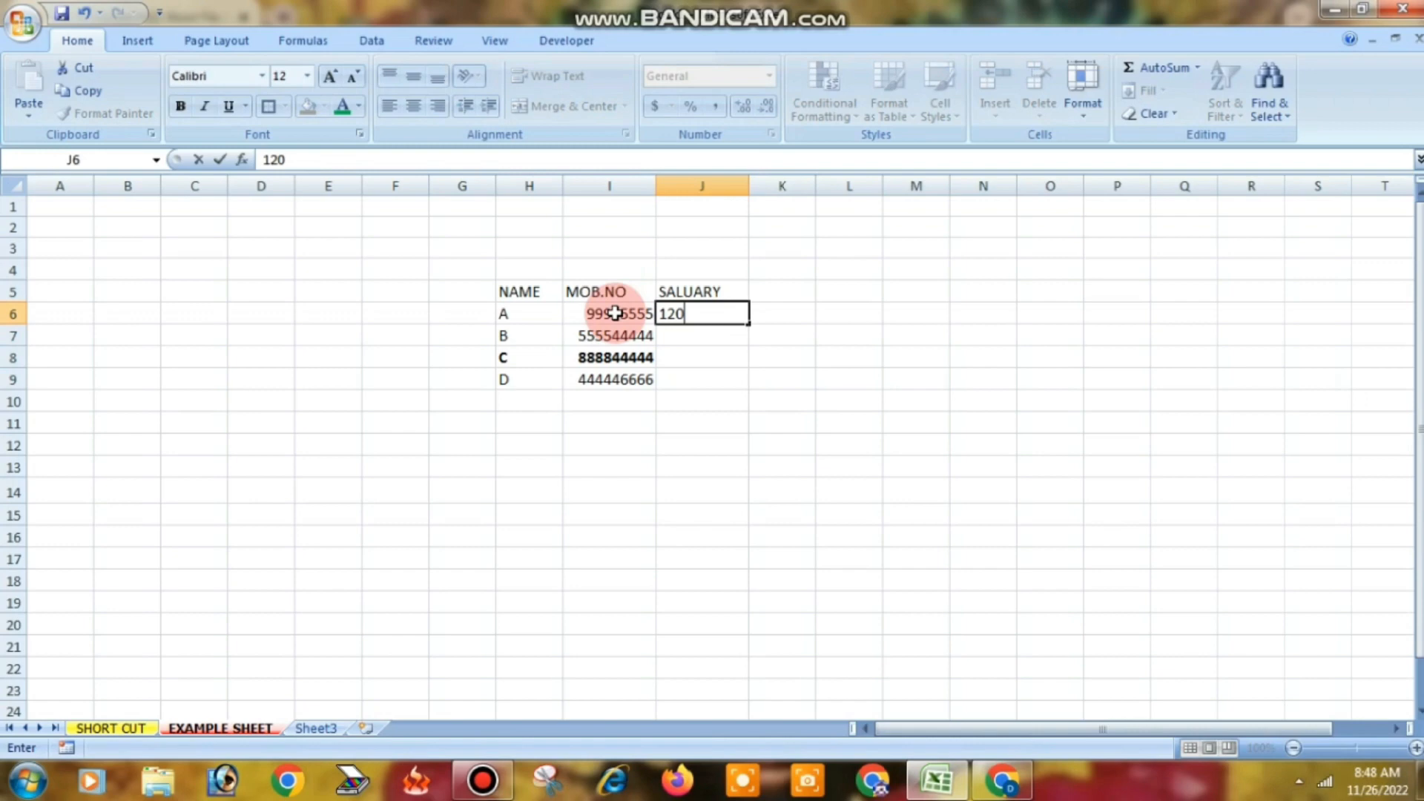
type("20000")
key("Return")
type("15")
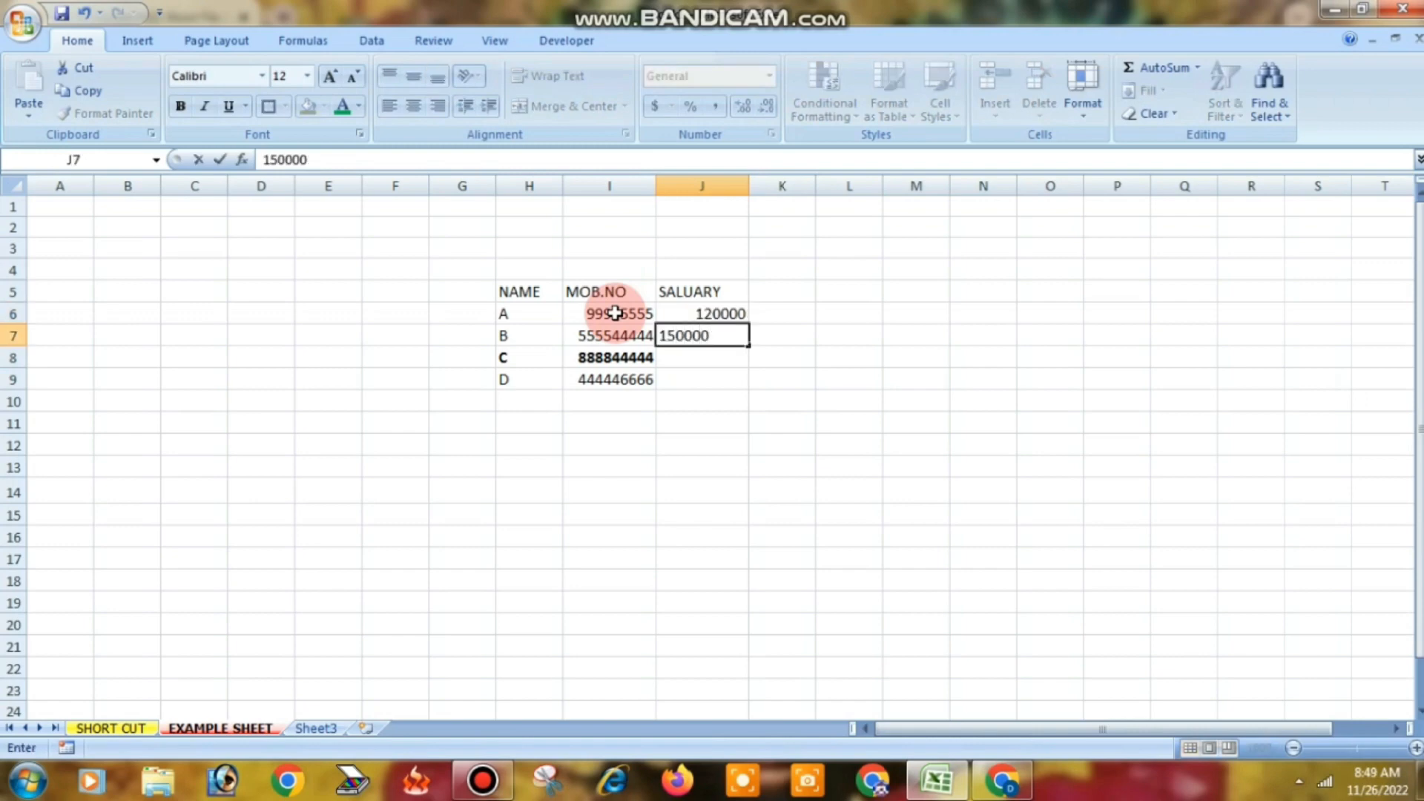
key("Return")
type("1")
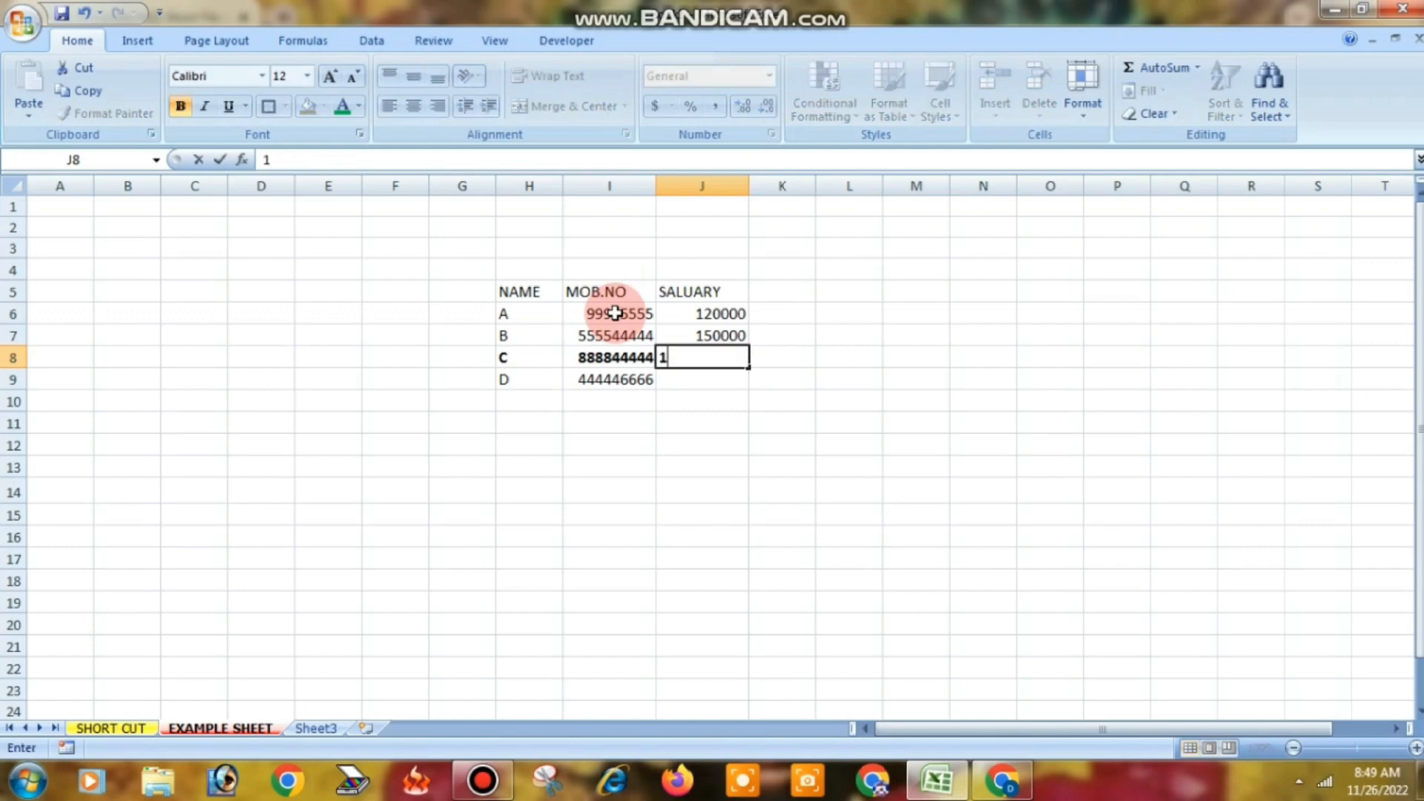
type("80000")
key("Return")
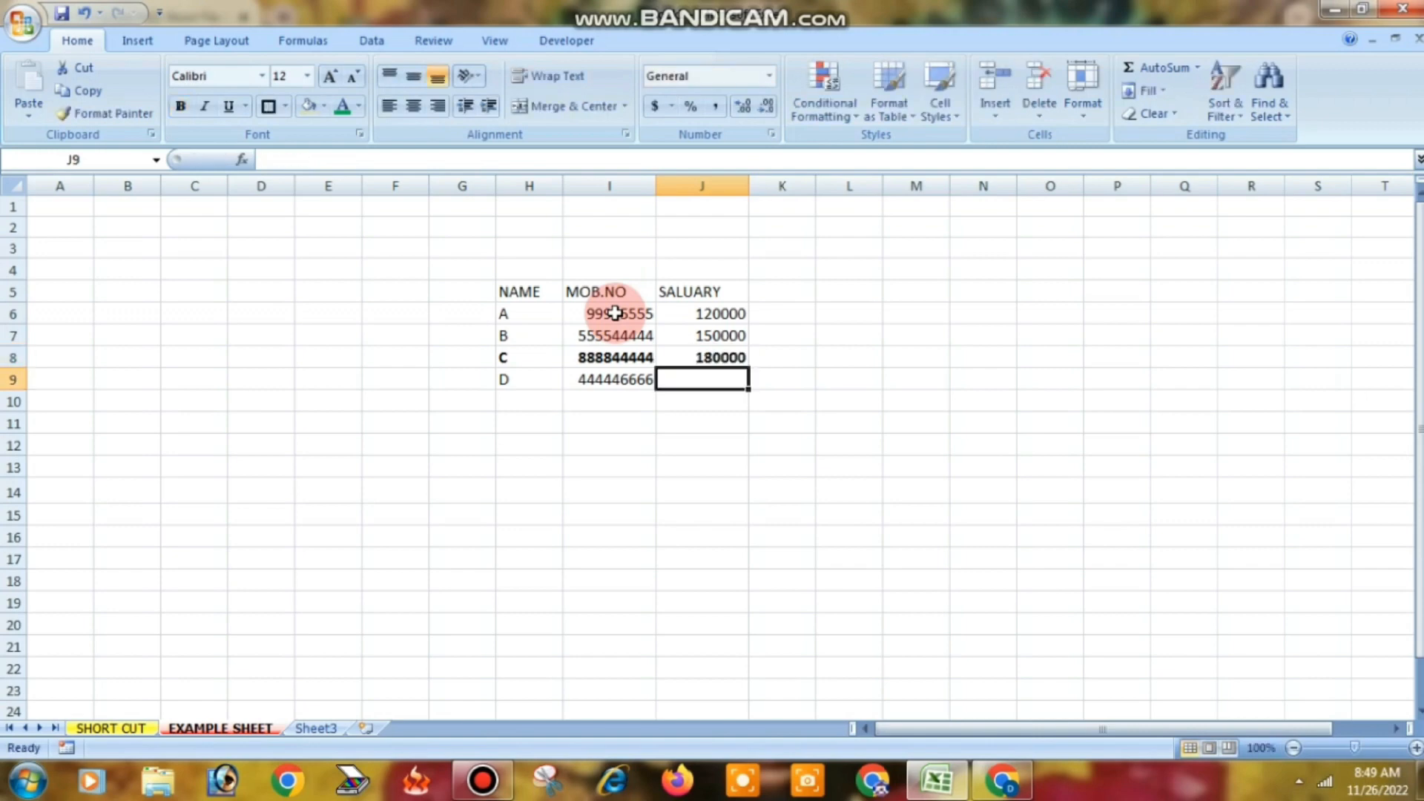
type("2750000")
left_click(853, 466)
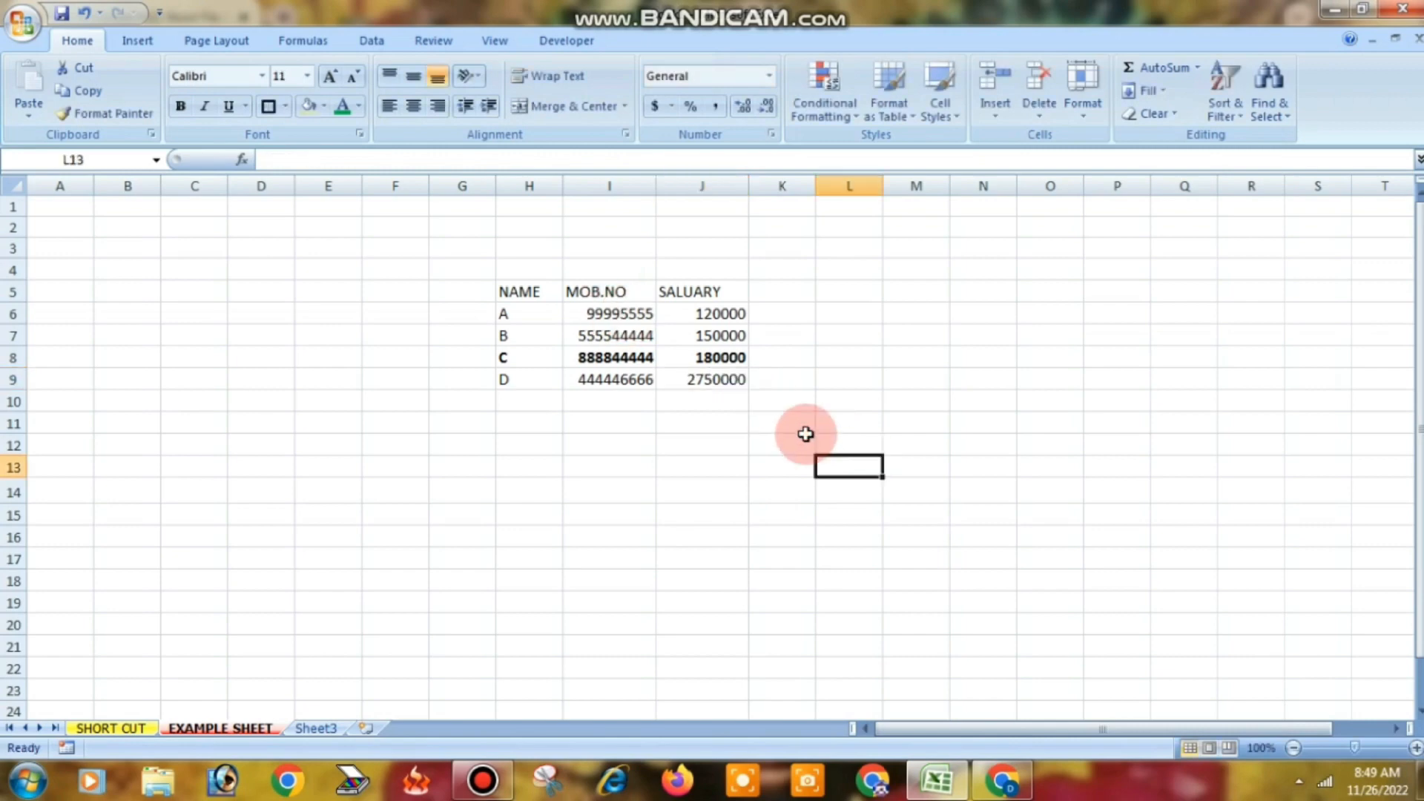
- Apply All Borders to the data table in H5:J9
left_click_drag(499, 294, 728, 385)
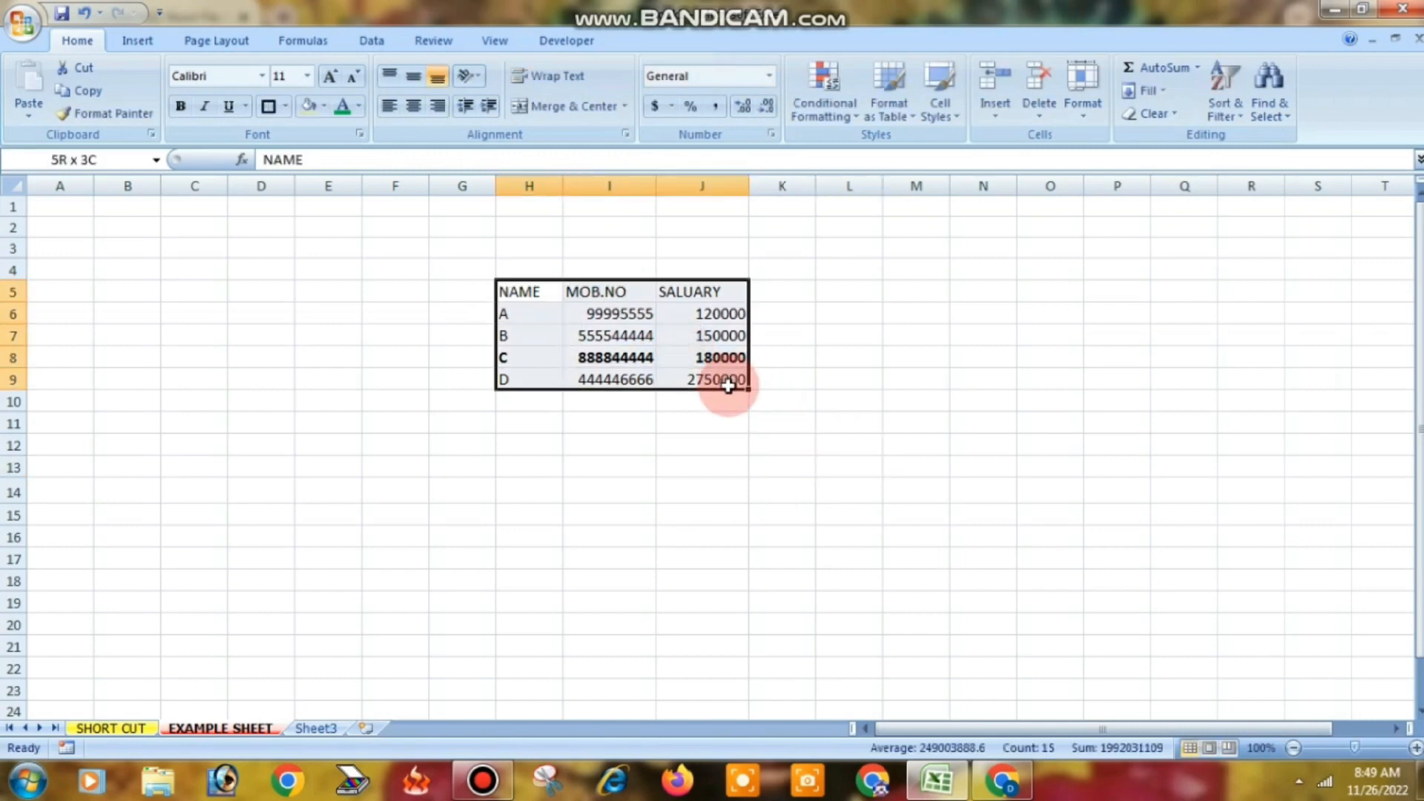
left_click(285, 106)
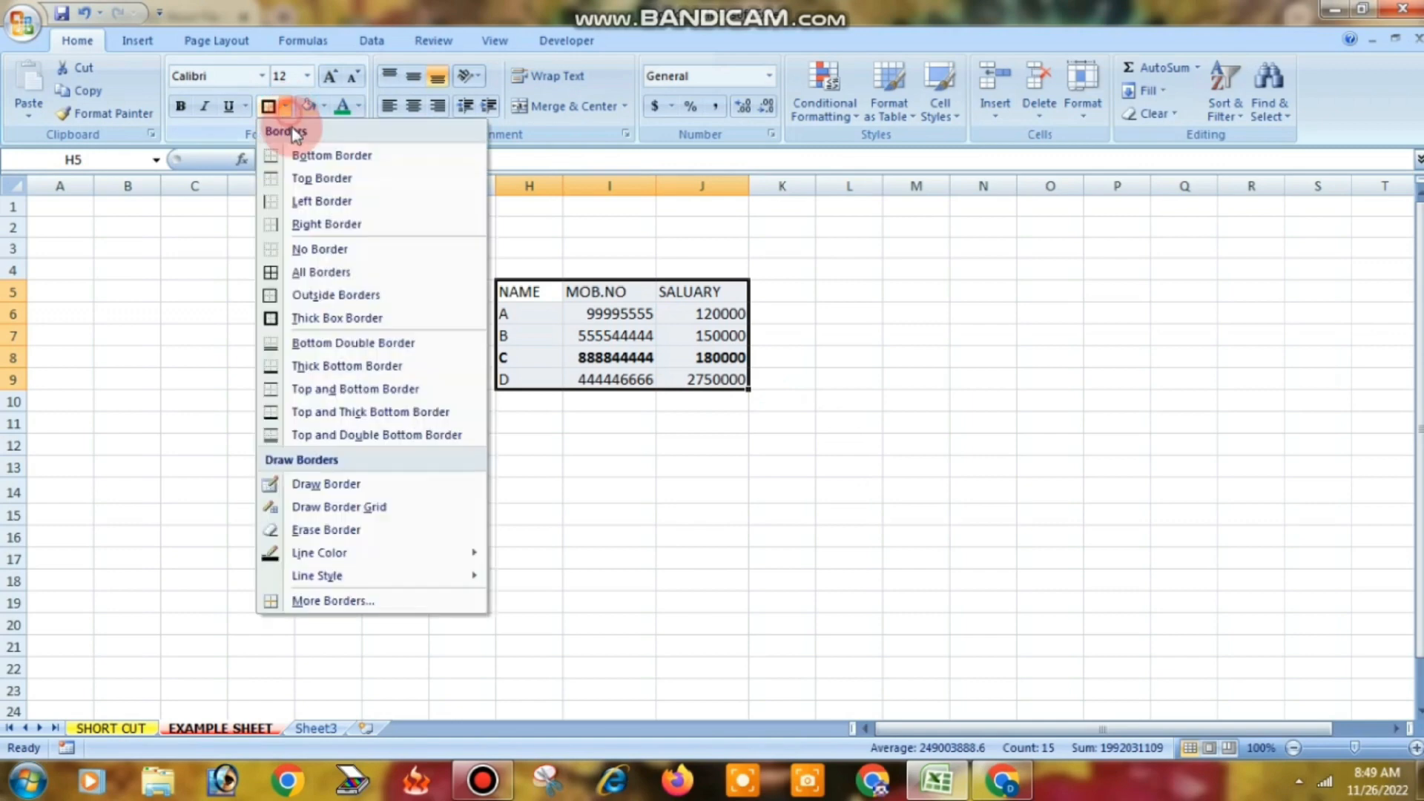
left_click(334, 272)
left_click(851, 534)
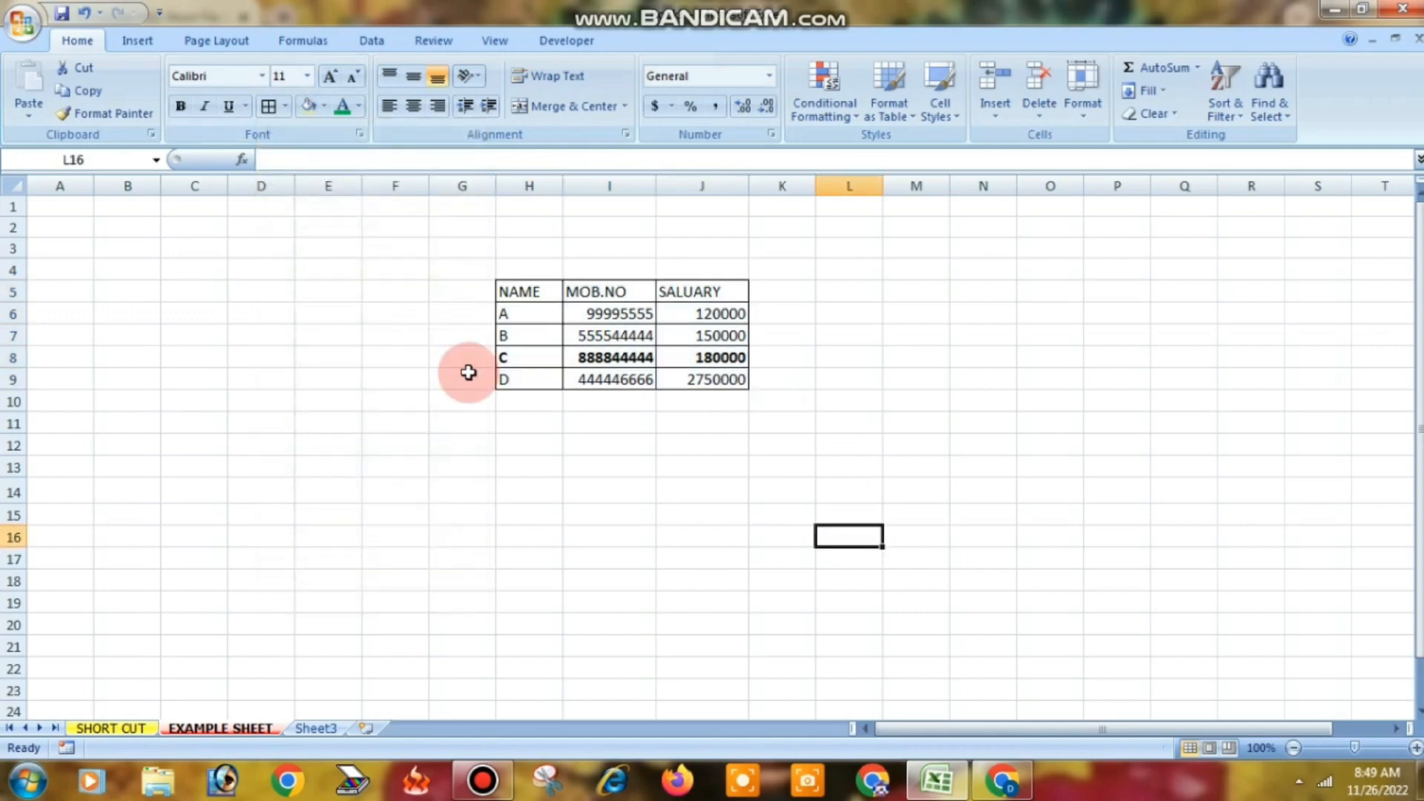
- Consult the SHORT CUT list for the sixth shortcut and enter the label CTRL+G in cell H15 of EXAMPLE SHEET
left_click(111, 728)
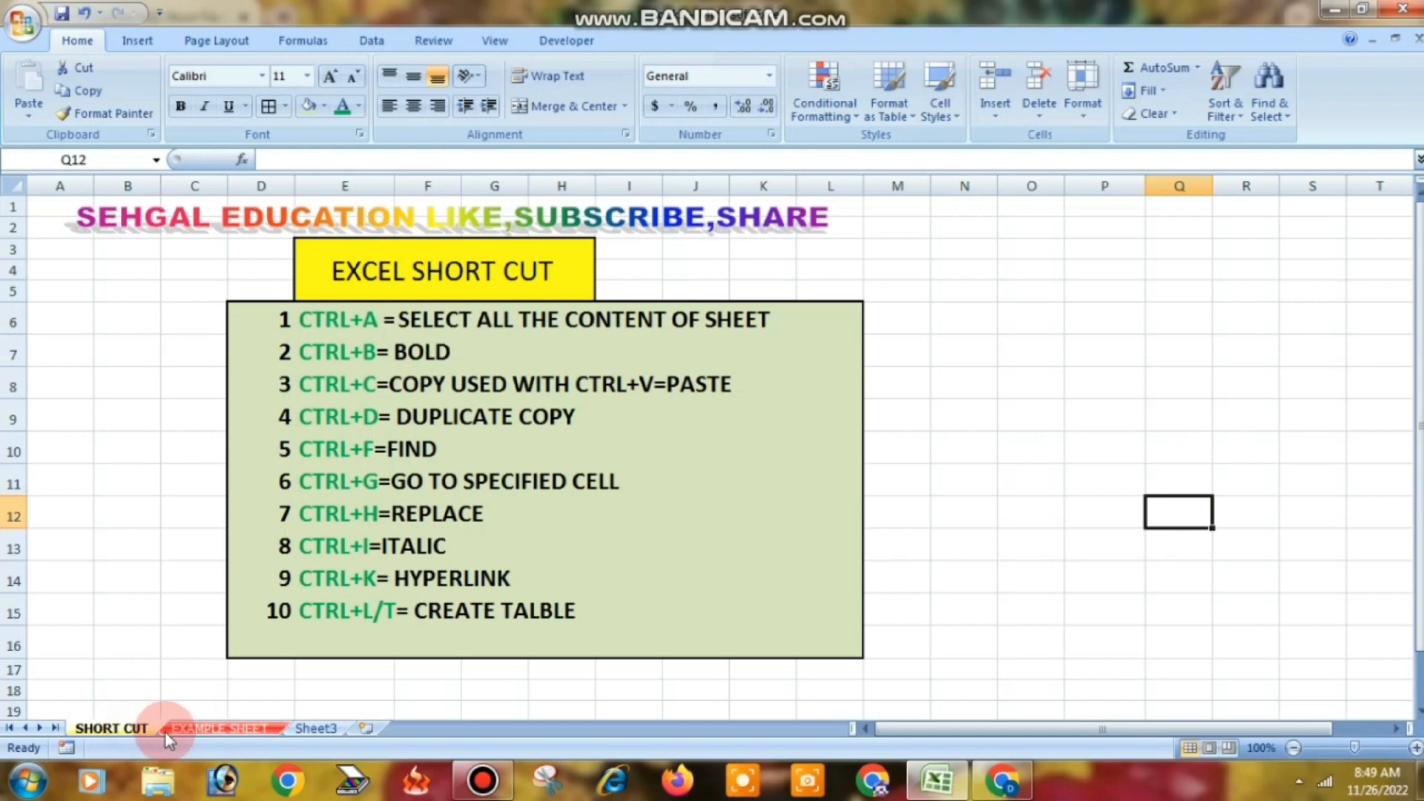
left_click(202, 729)
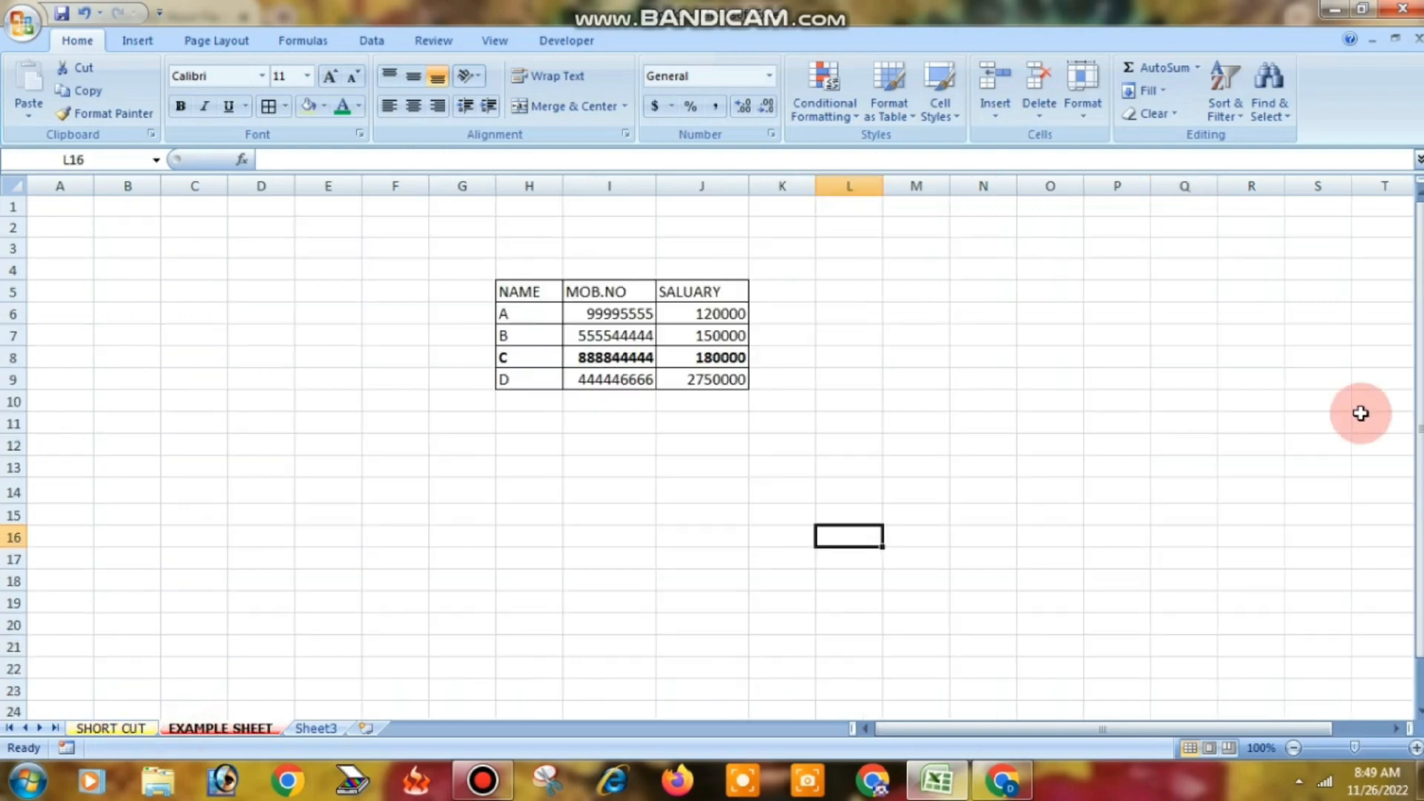
left_click(697, 447)
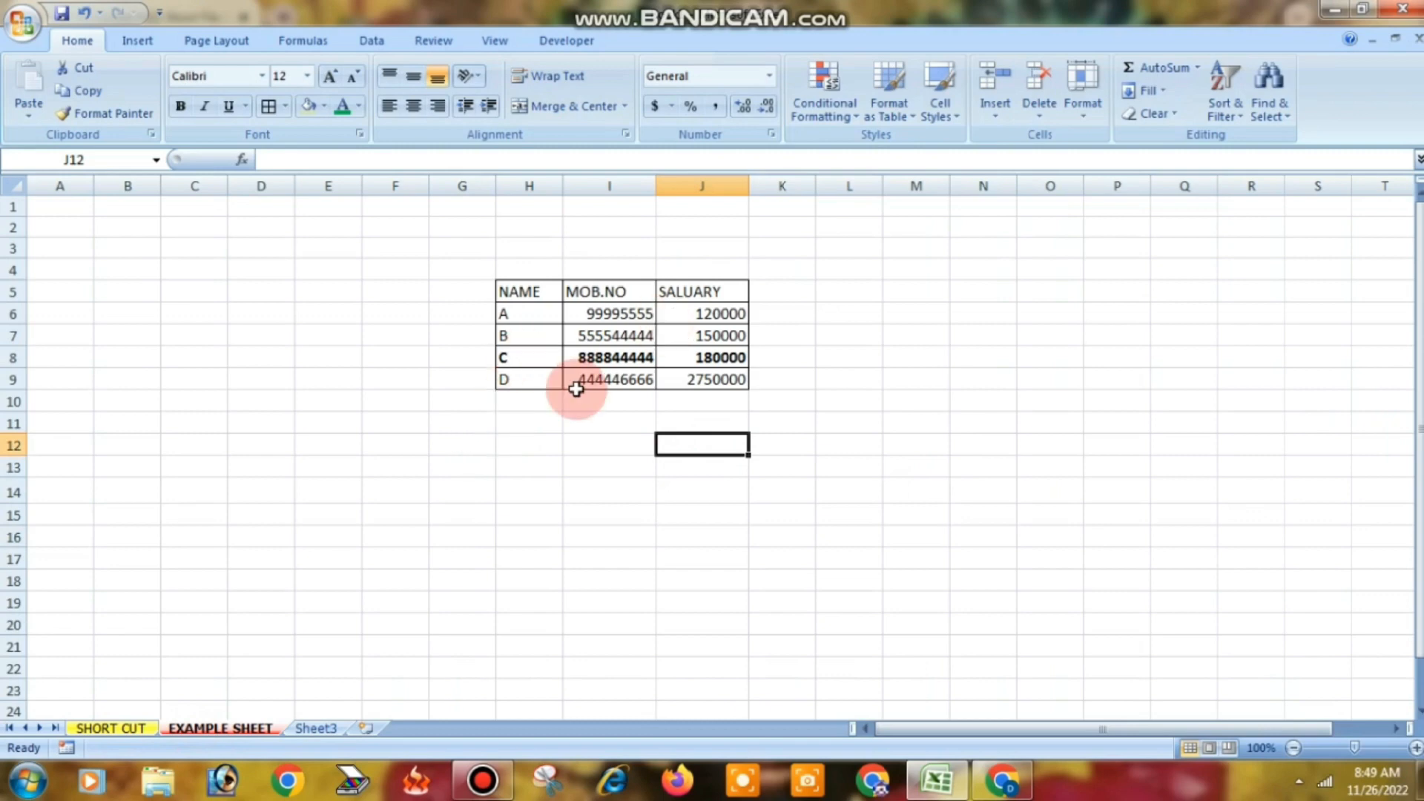
left_click(531, 513)
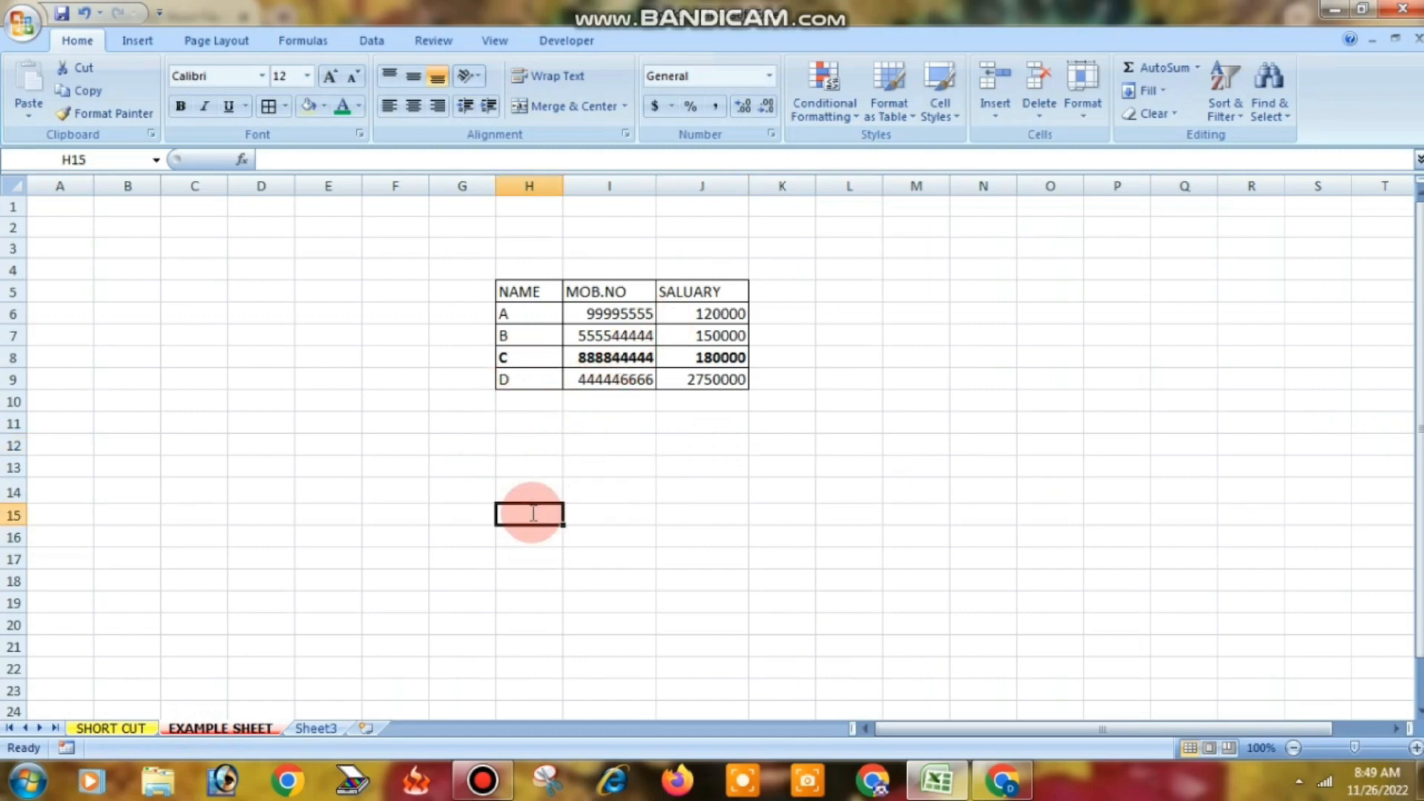
type("CTRL+")
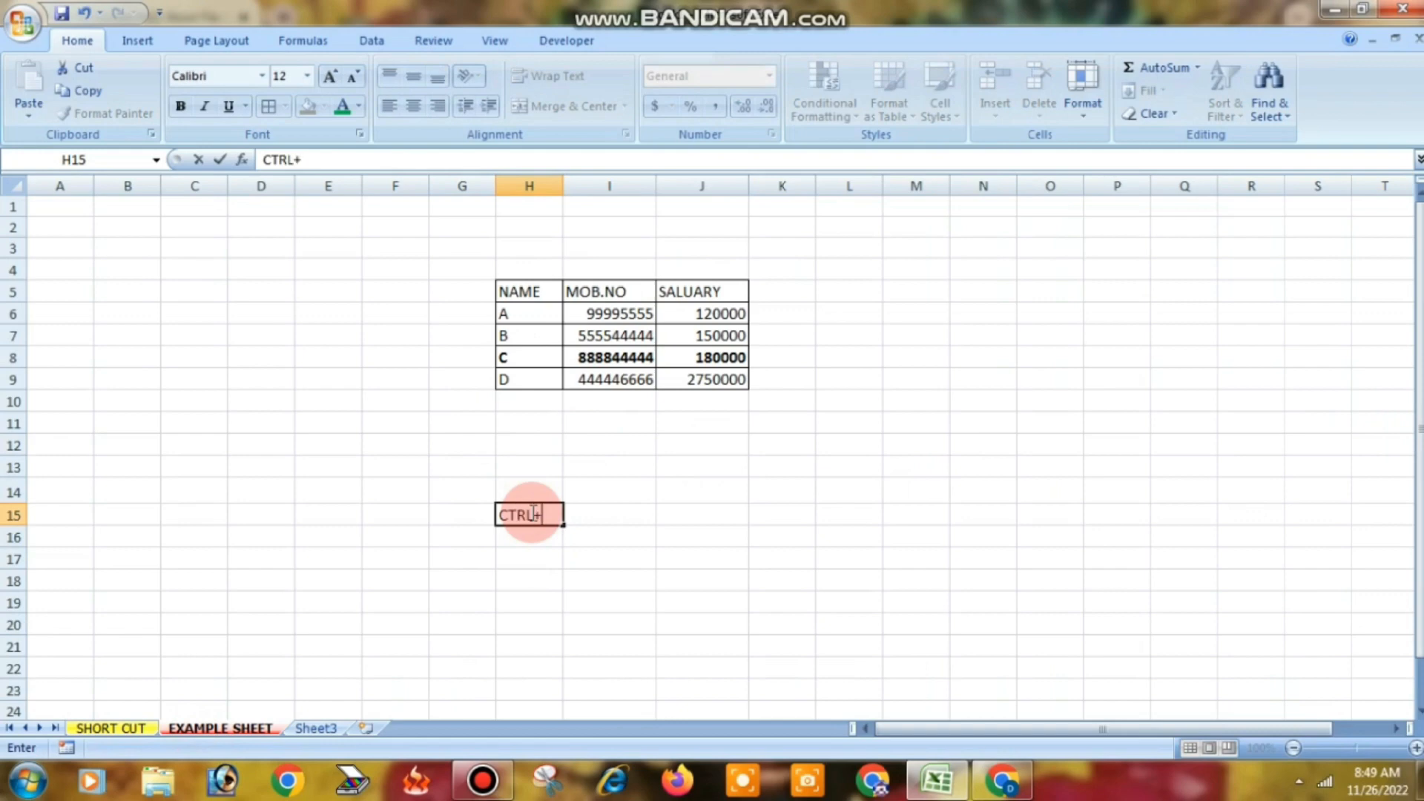
type("G")
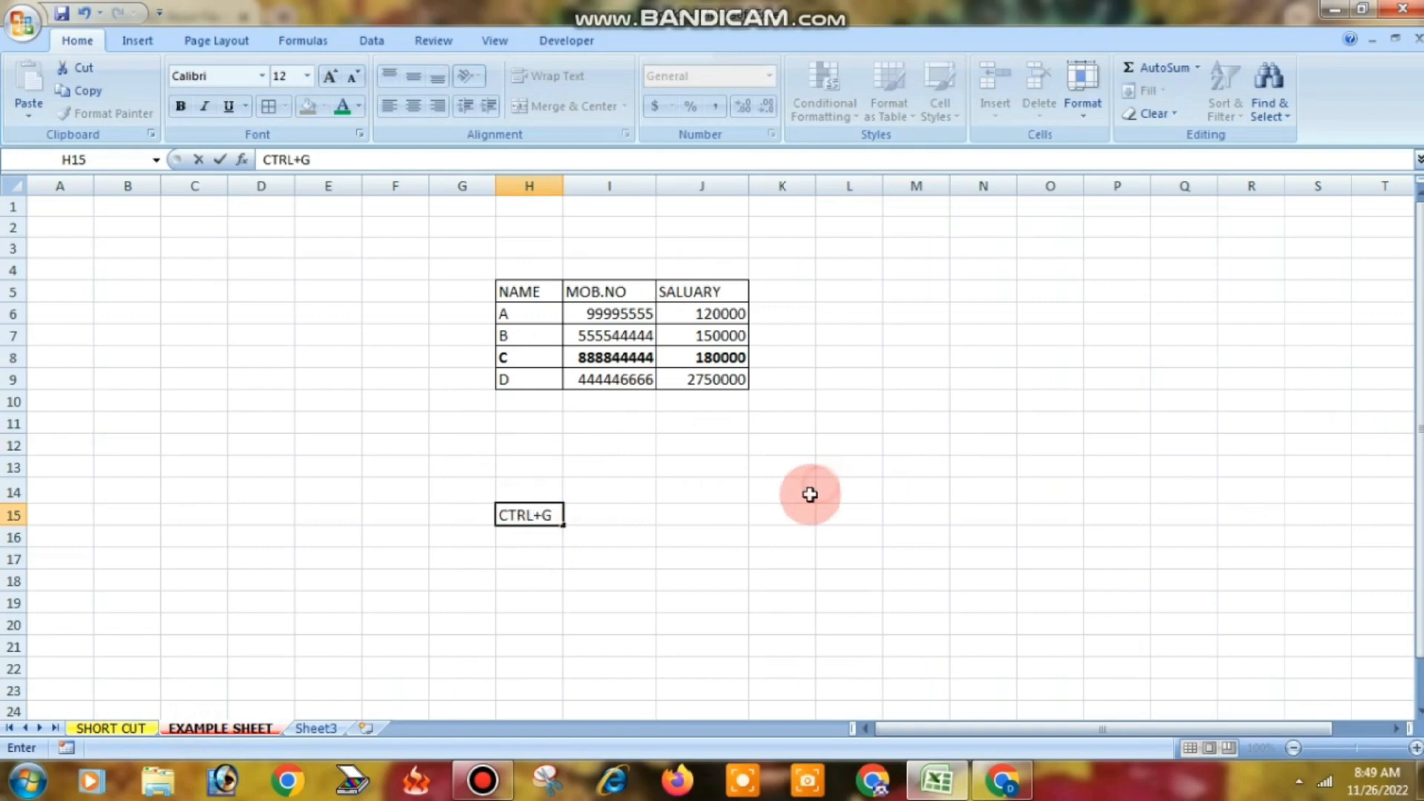
left_click(821, 490)
- Use Go To from cell J15 to jump to cell I7 in the table
left_click(693, 519)
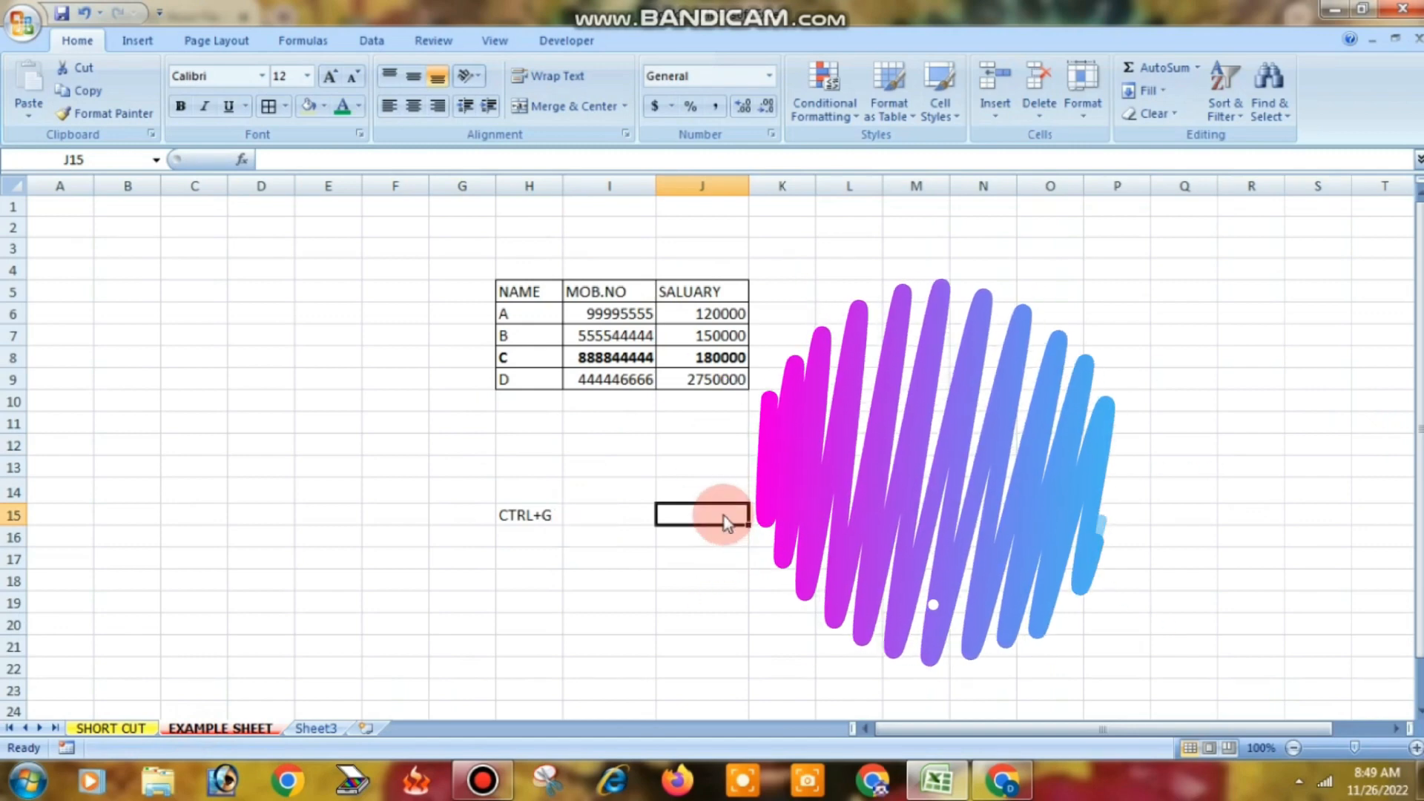
key("ctrl+g")
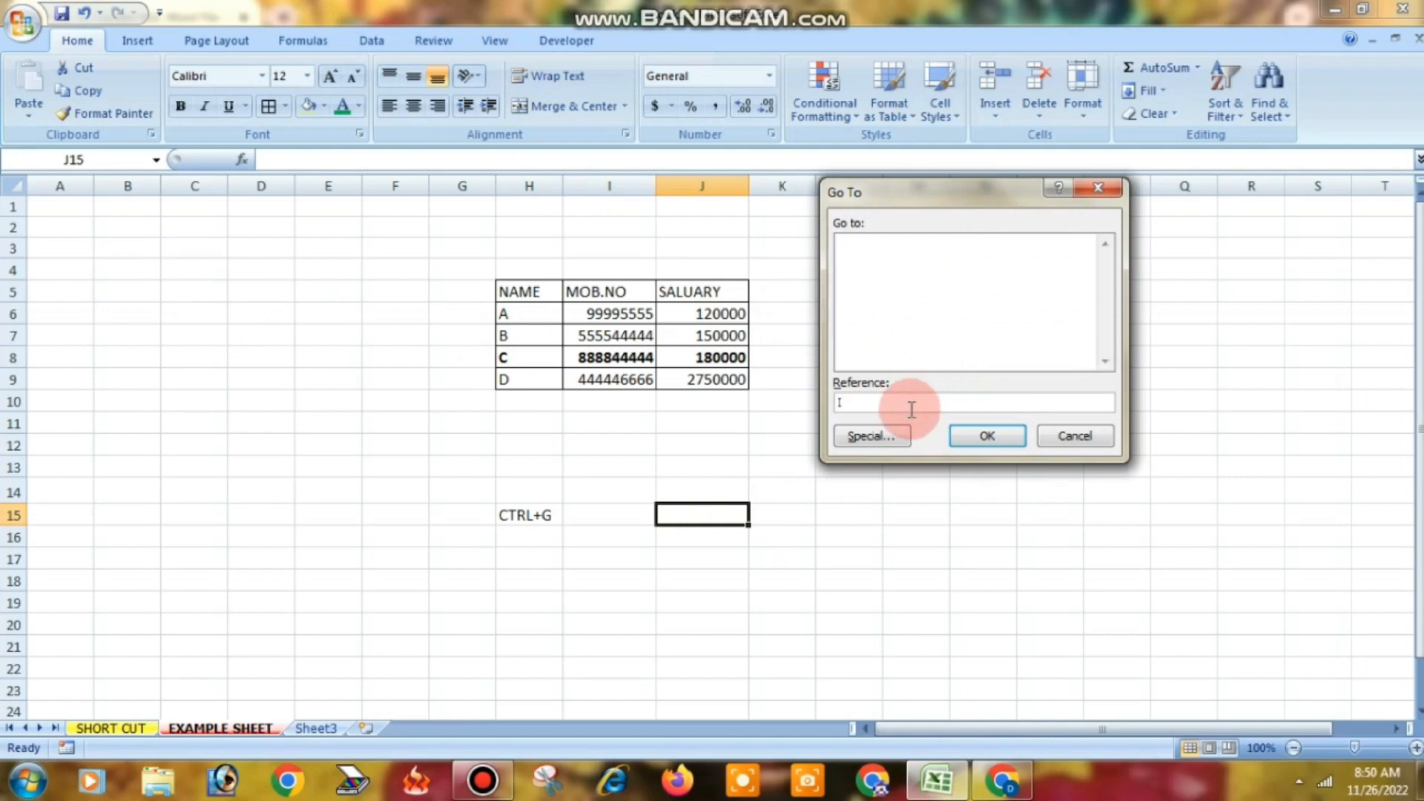
left_click(989, 438)
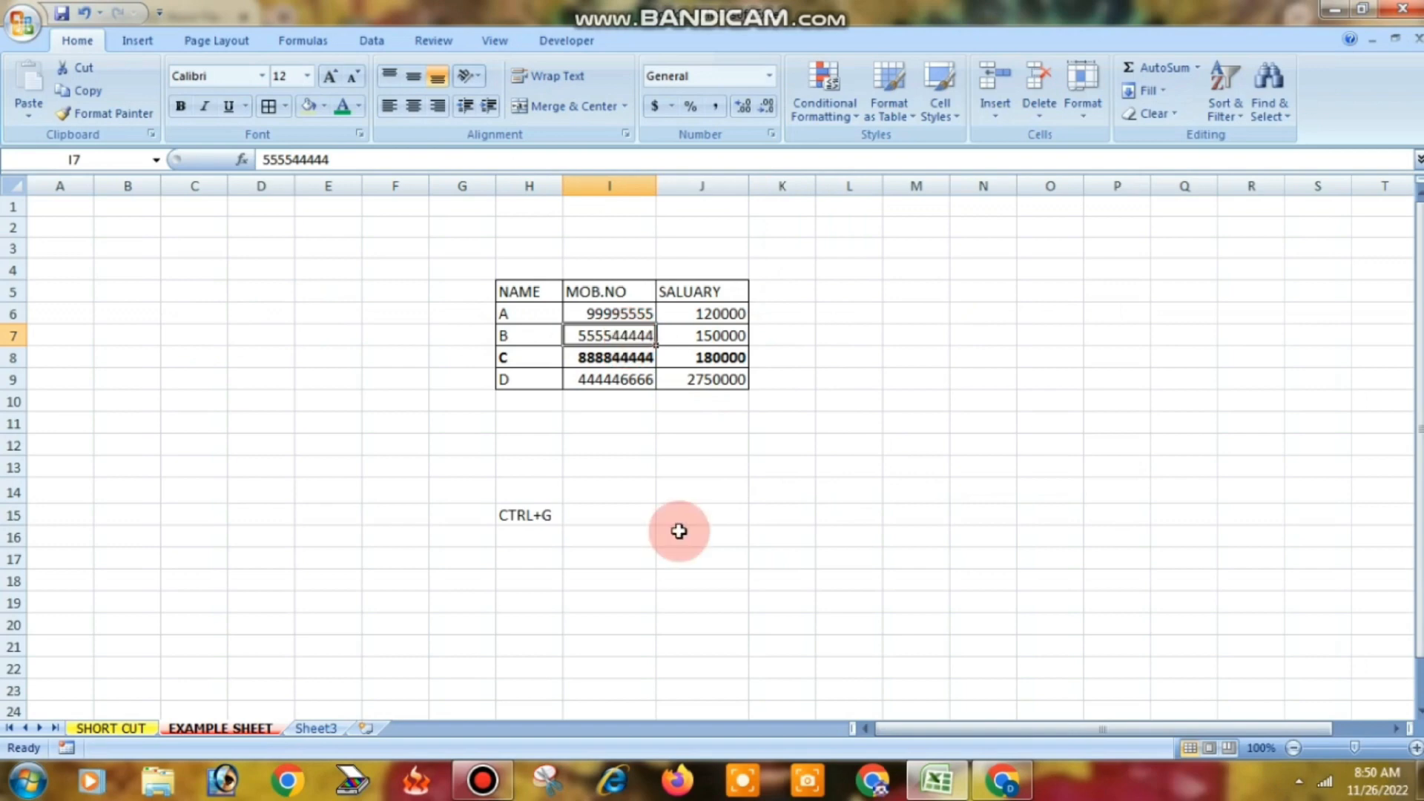
- Use Go To from cell N11 to jump to cell J7 in the SALUARY column
left_click(964, 430)
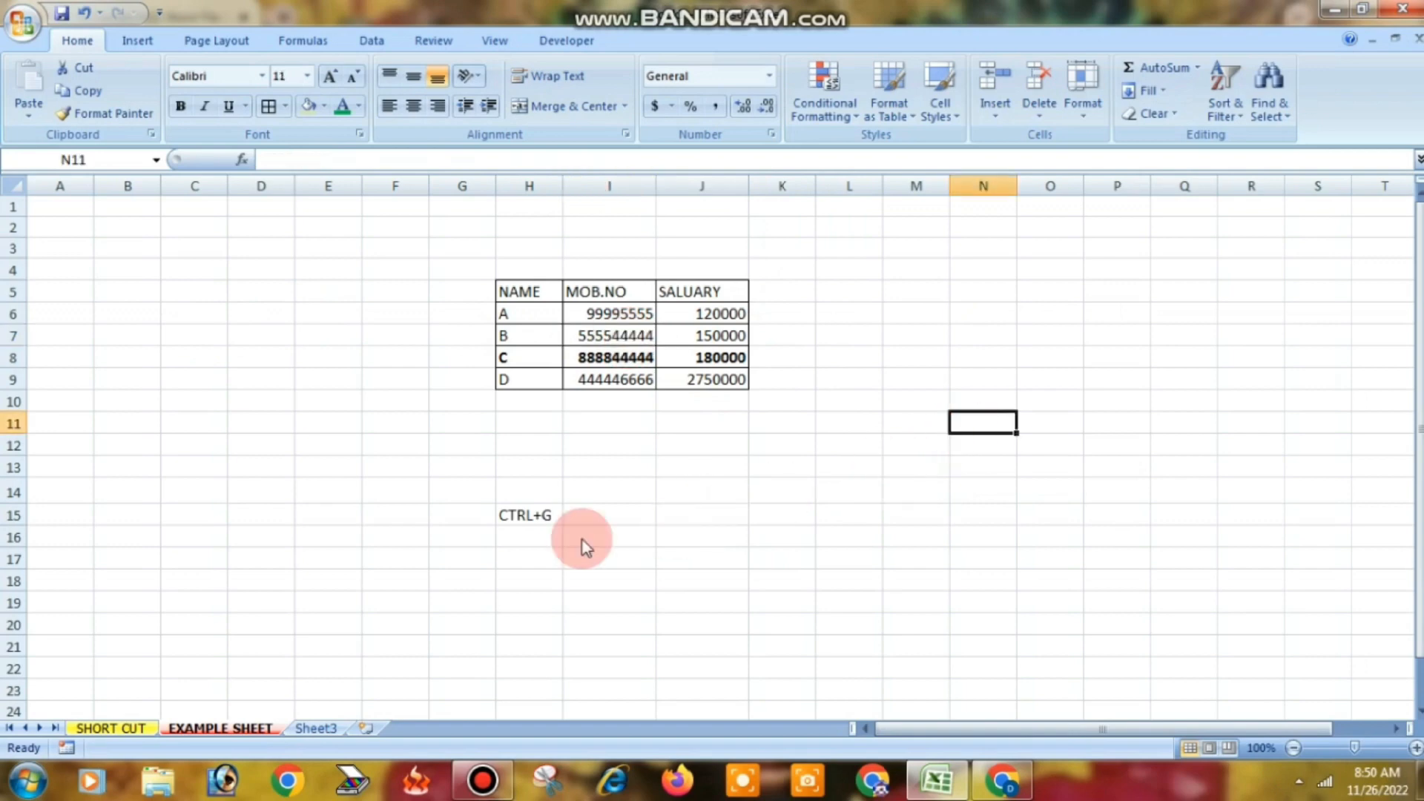
key("ctrl+g")
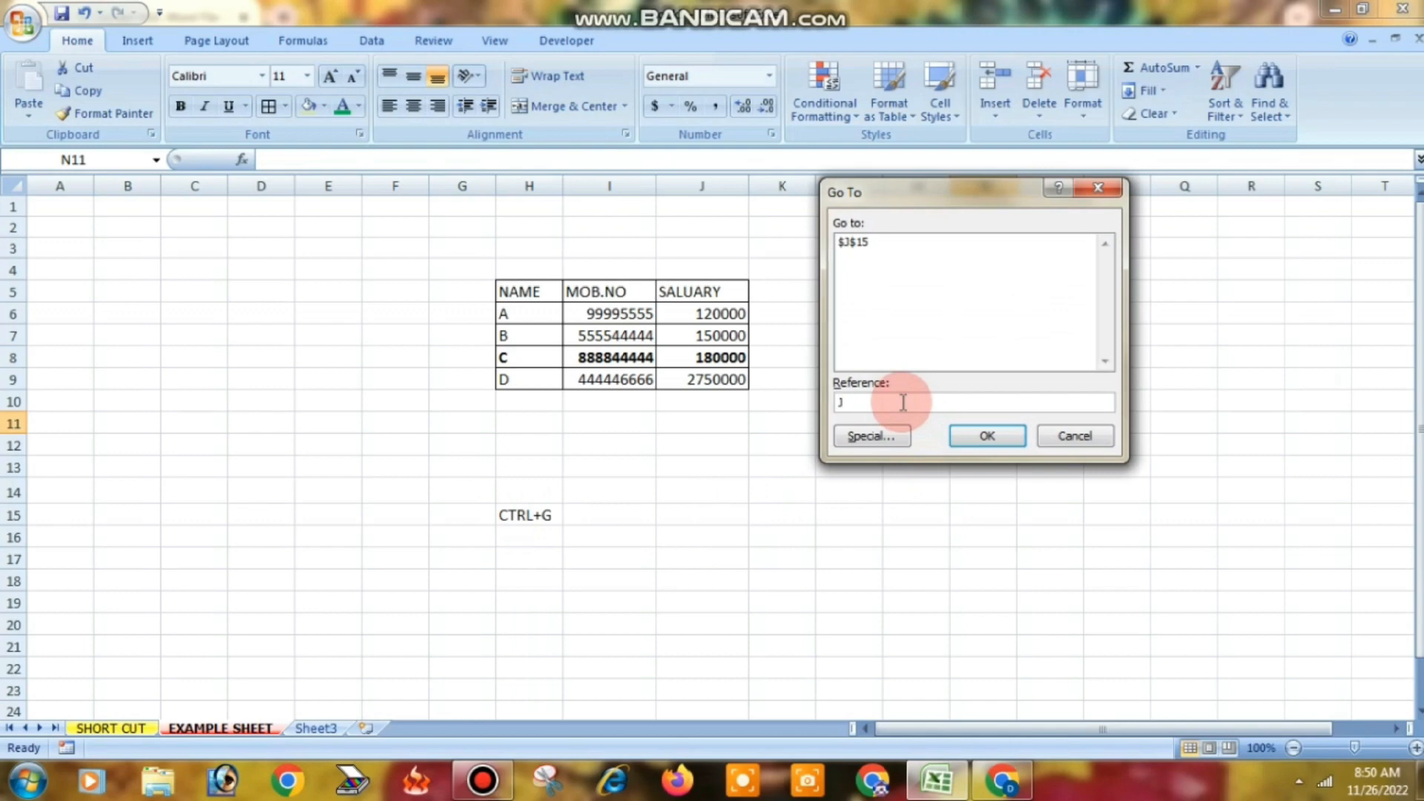
type("7")
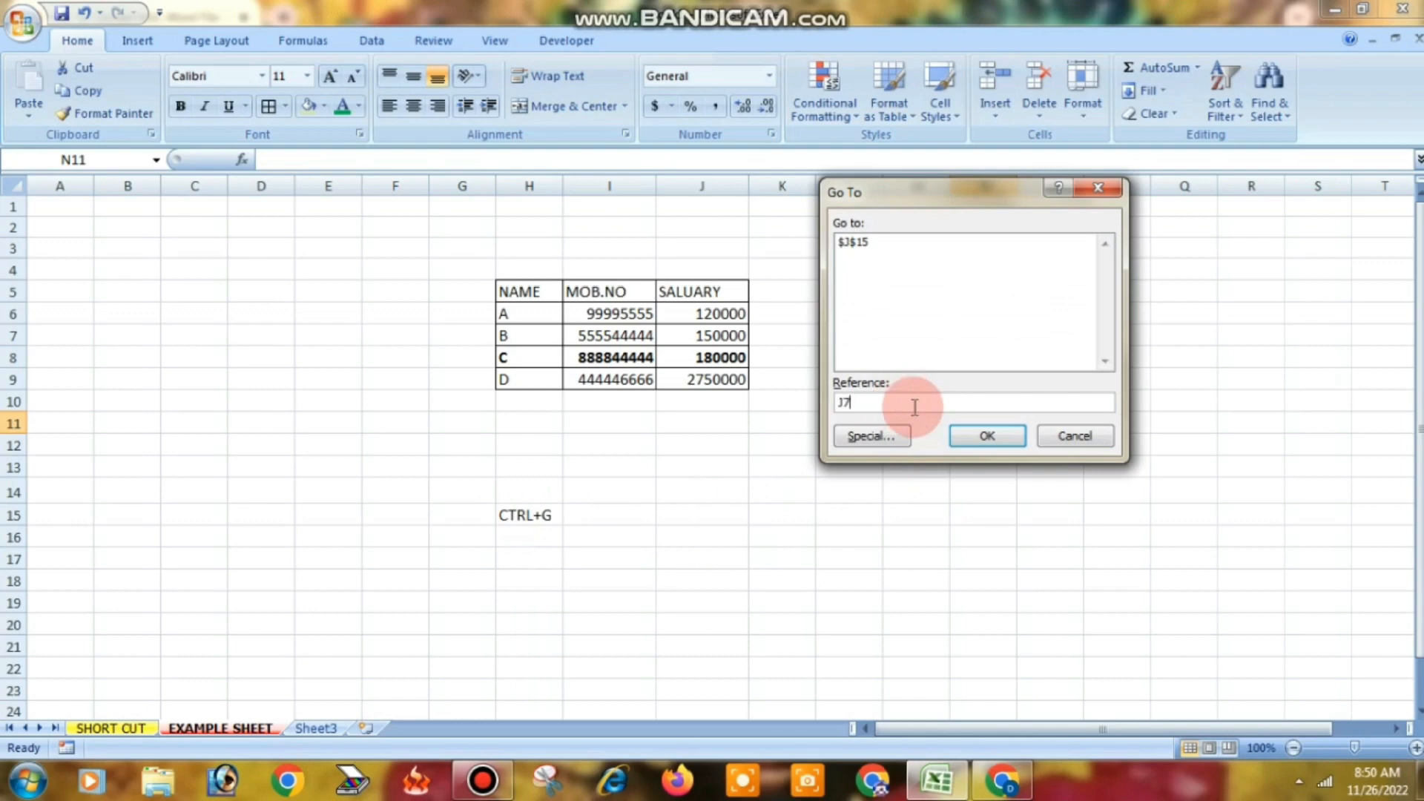
left_click(982, 435)
left_click(723, 335)
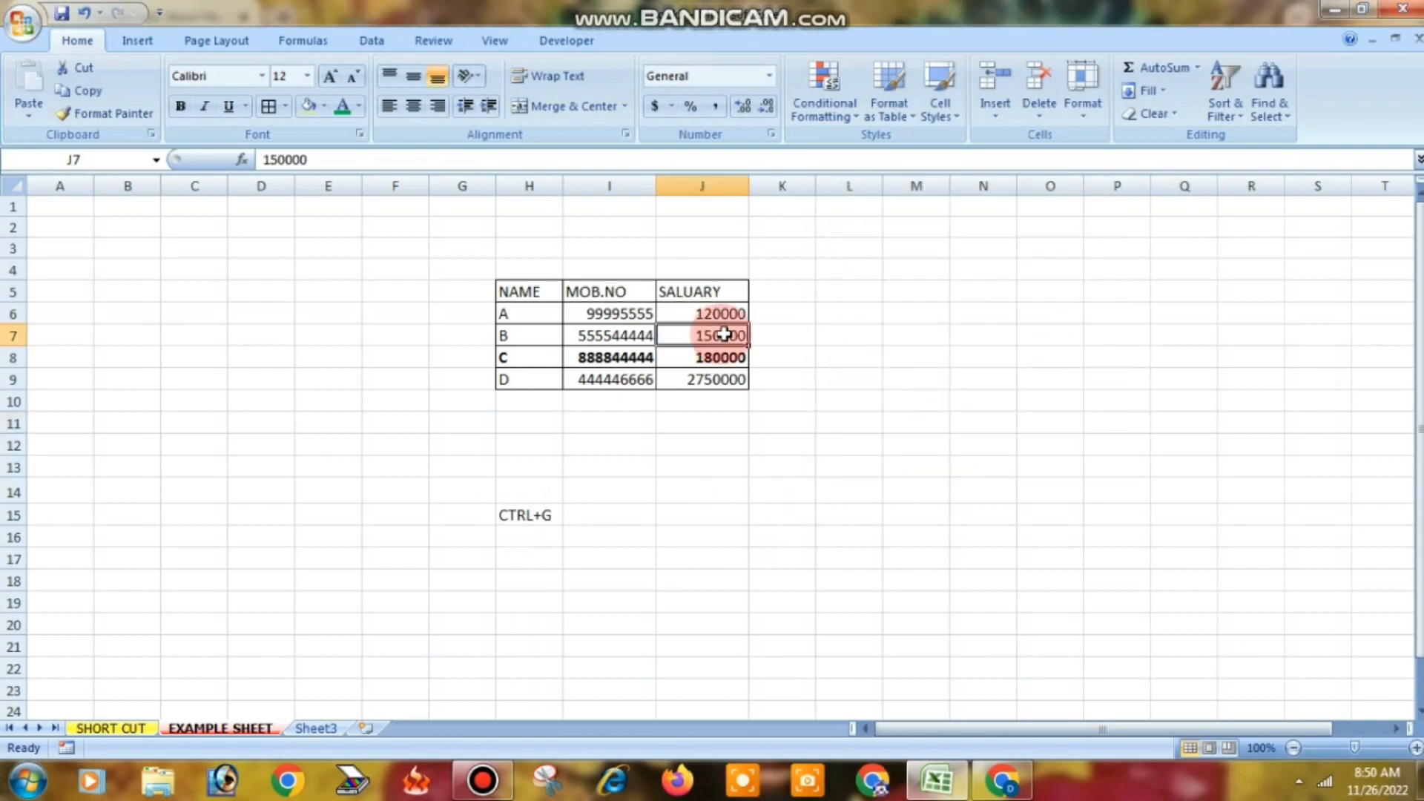
left_click(765, 472)
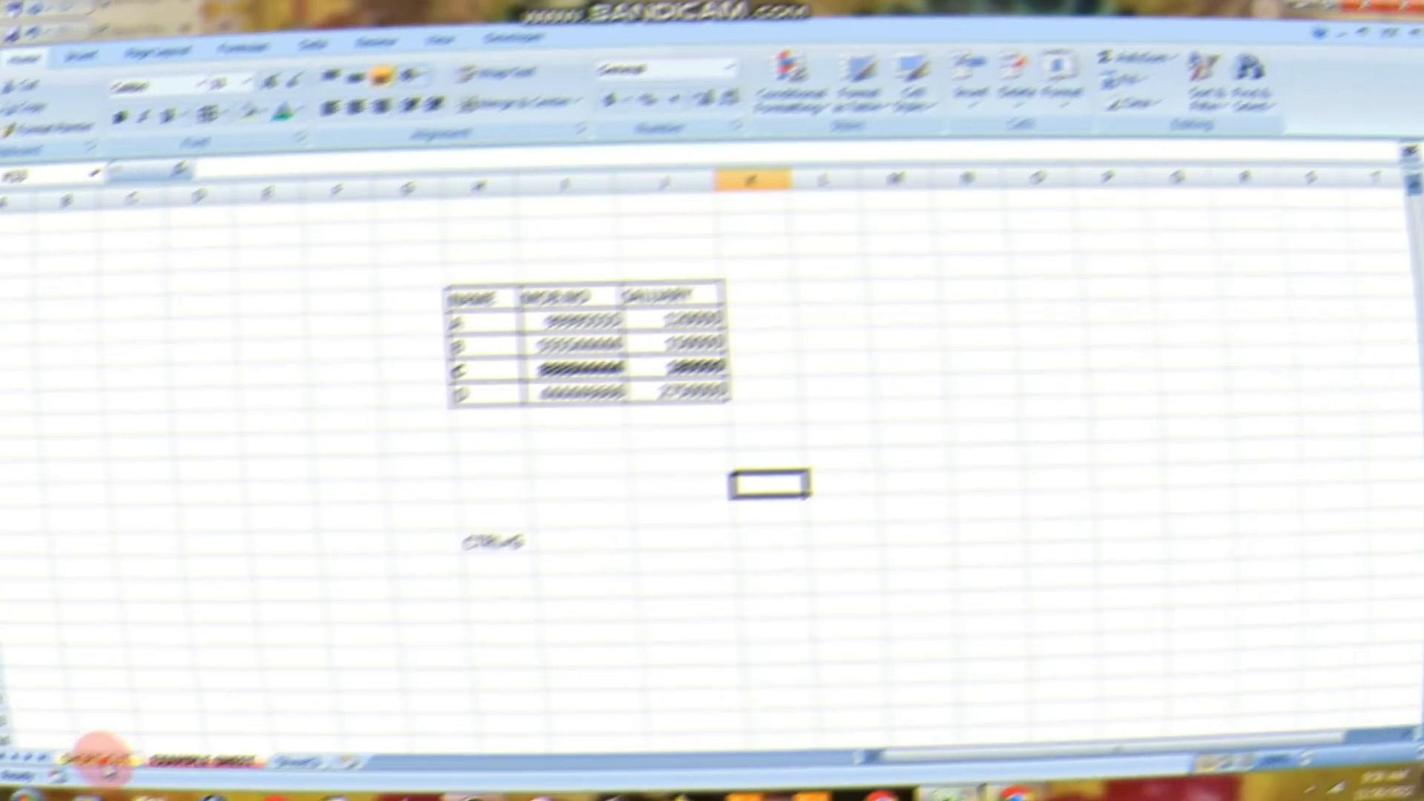
- Consult the SHORT CUT list for the seventh shortcut and replace the label in cell H15 of EXAMPLE SHEET with CTRL+H
left_click(100, 762)
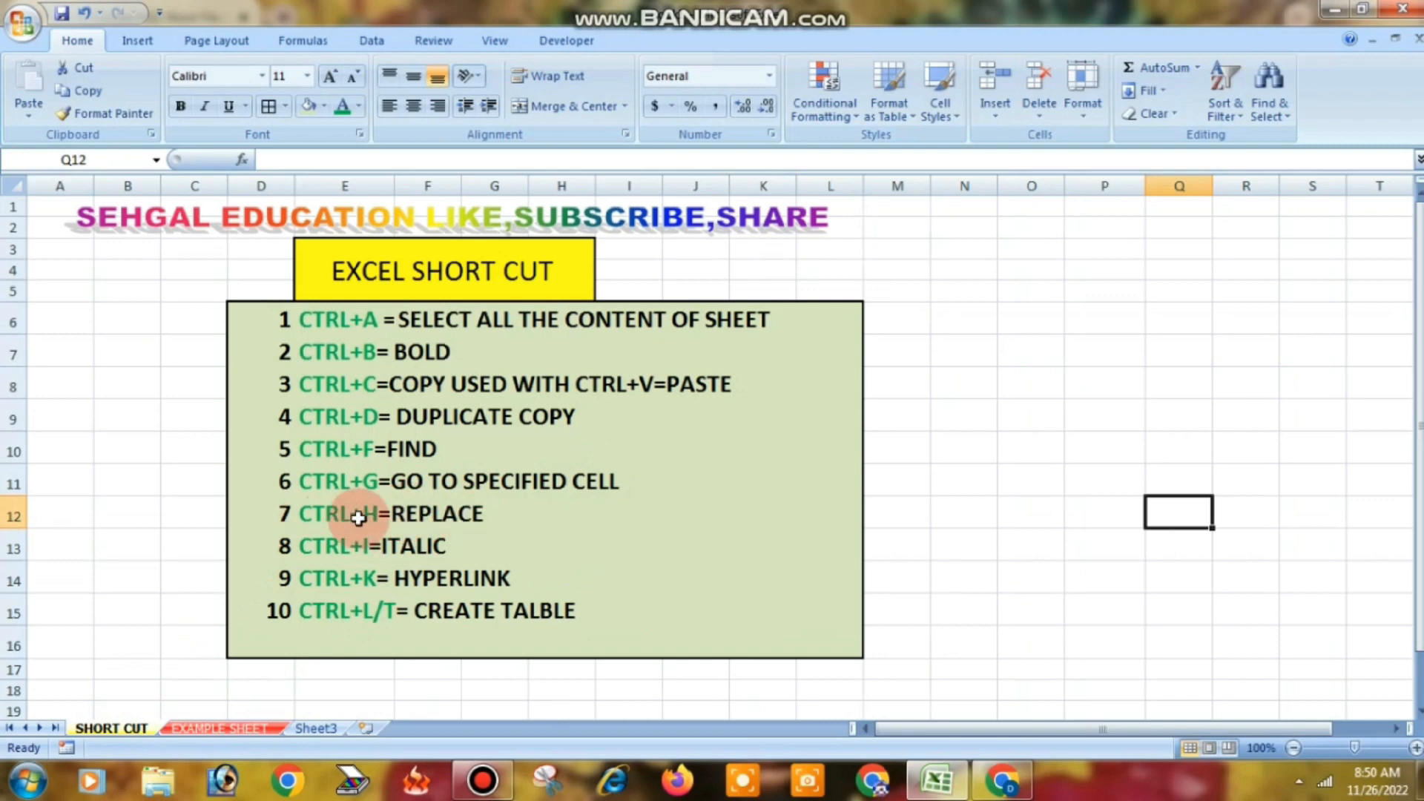
left_click(222, 728)
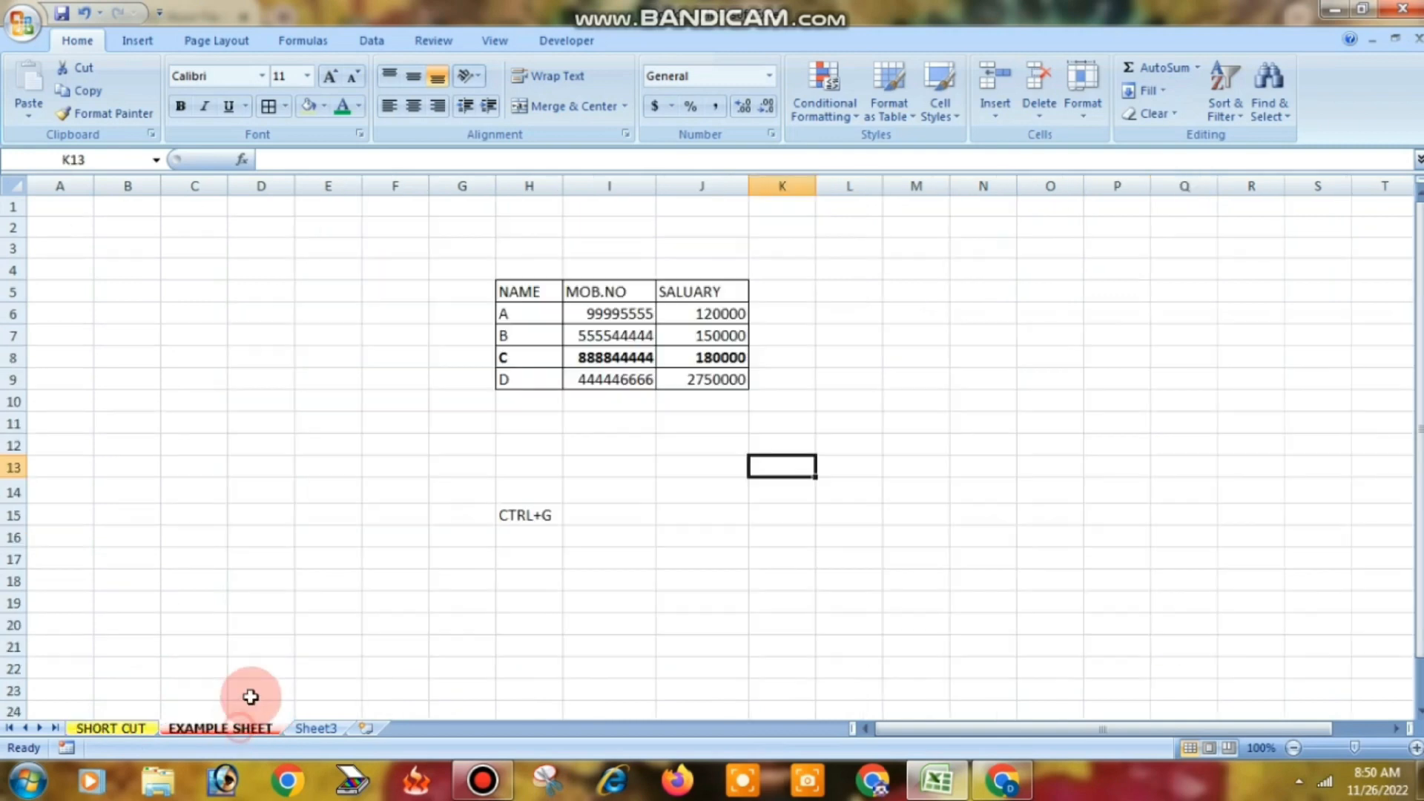
left_click(519, 514)
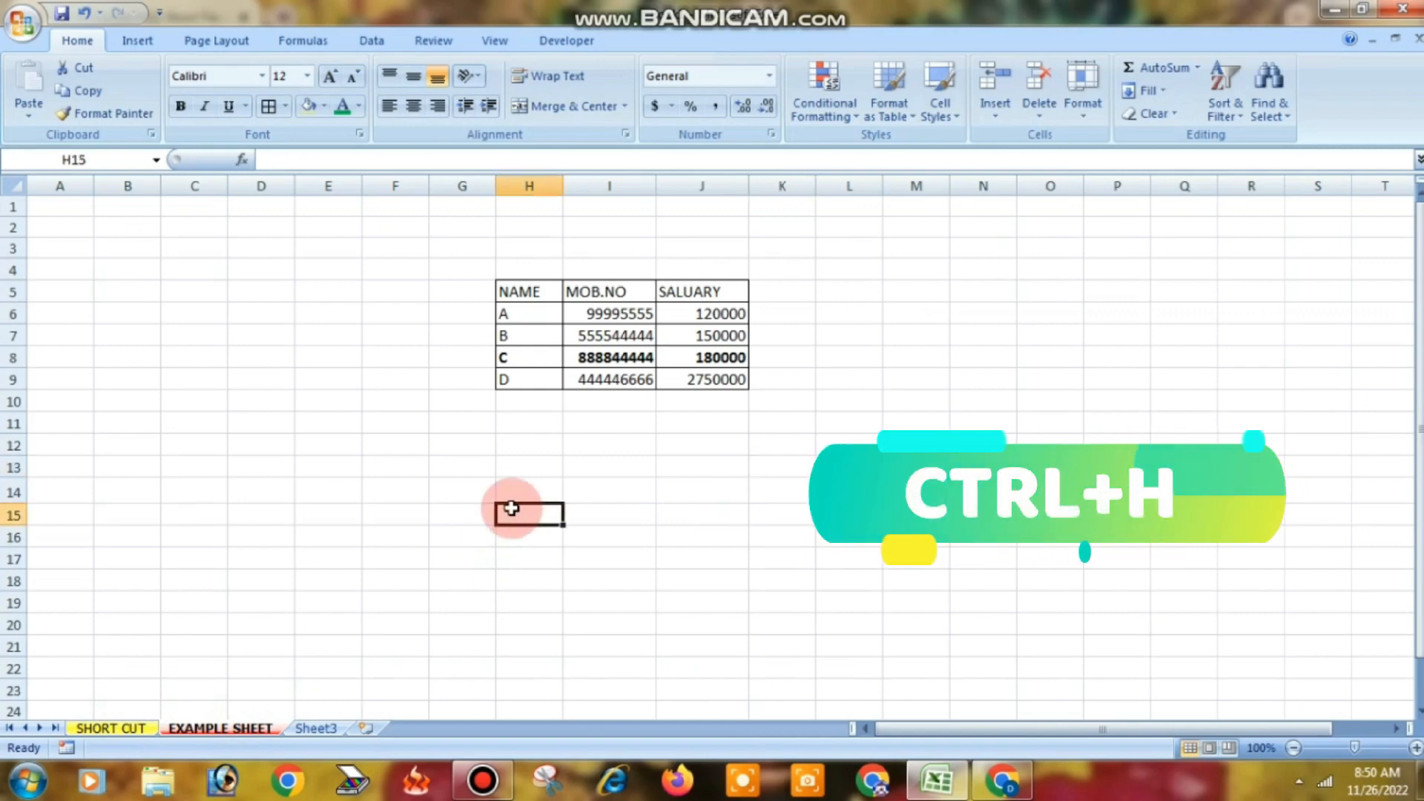
type("CTRL")
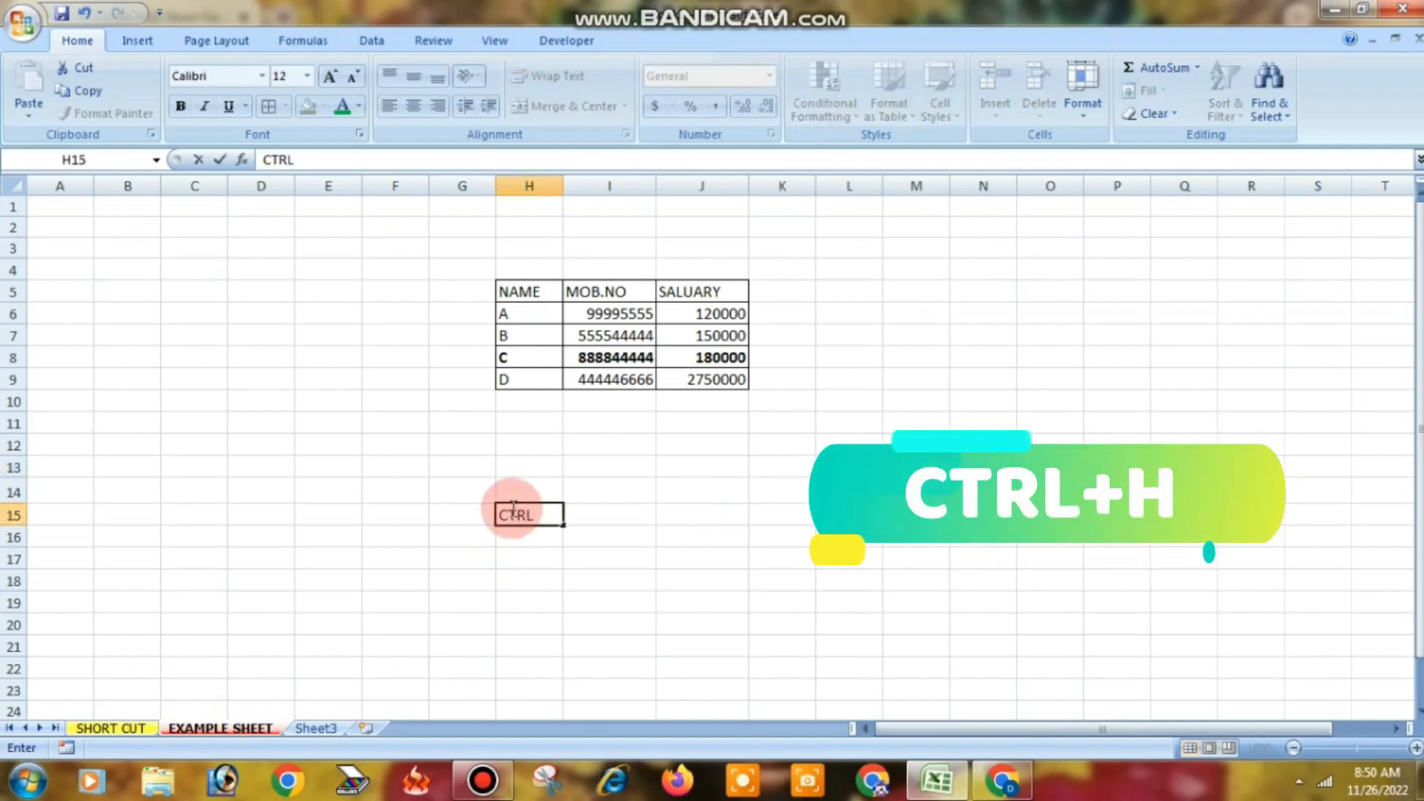
type("+H")
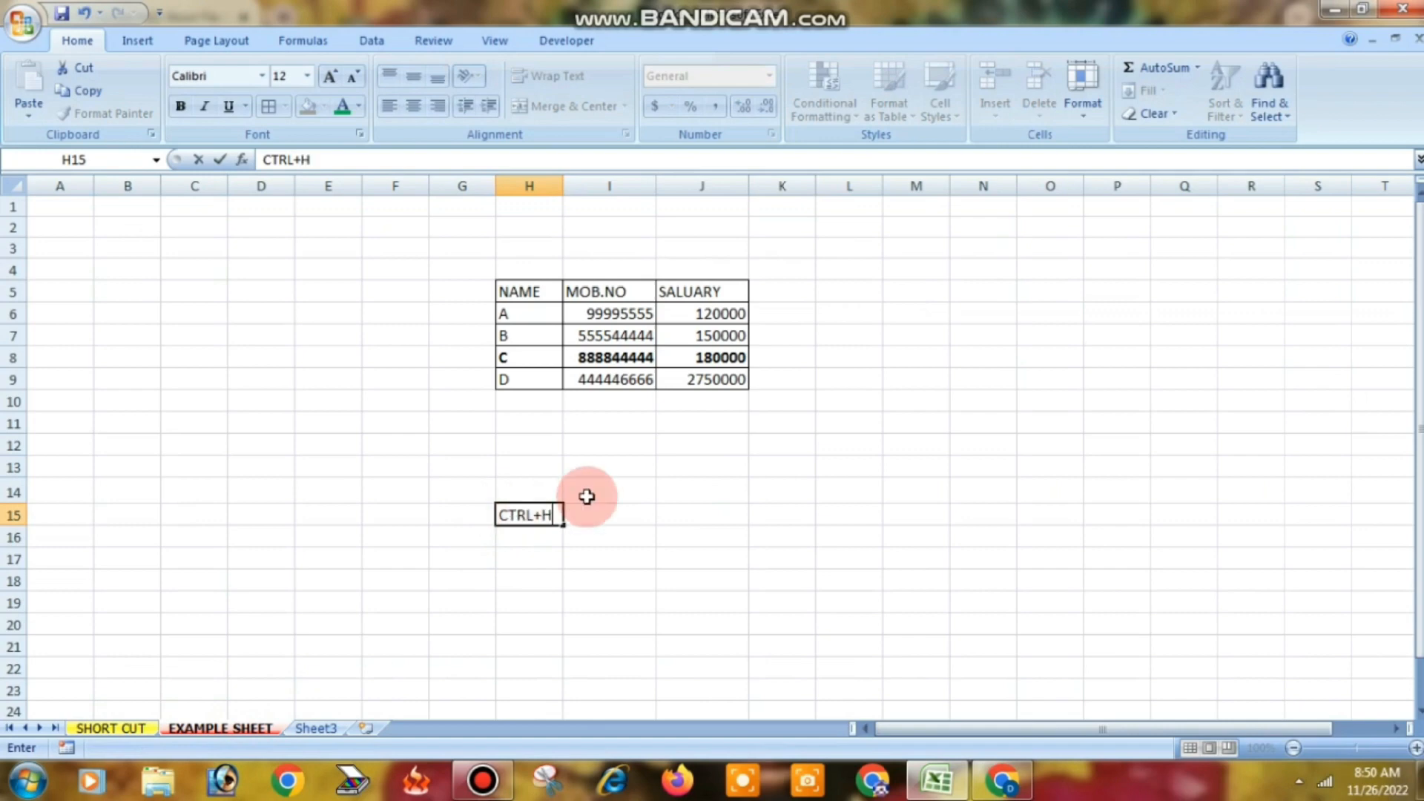
left_click(773, 487)
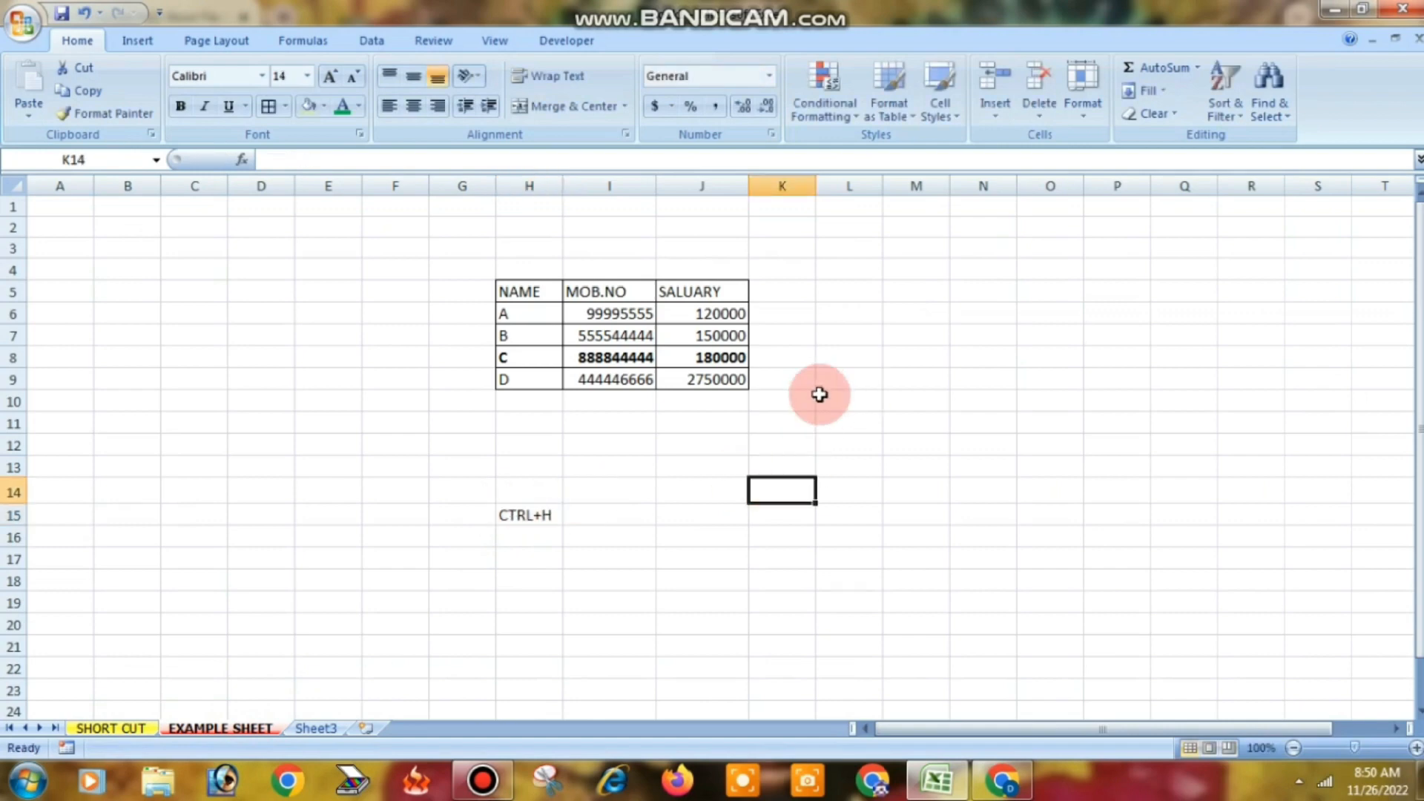
- Set up Find and Replace clear of the table, with A as the search text and a sample person's name as the replacement
key("ctrl+h")
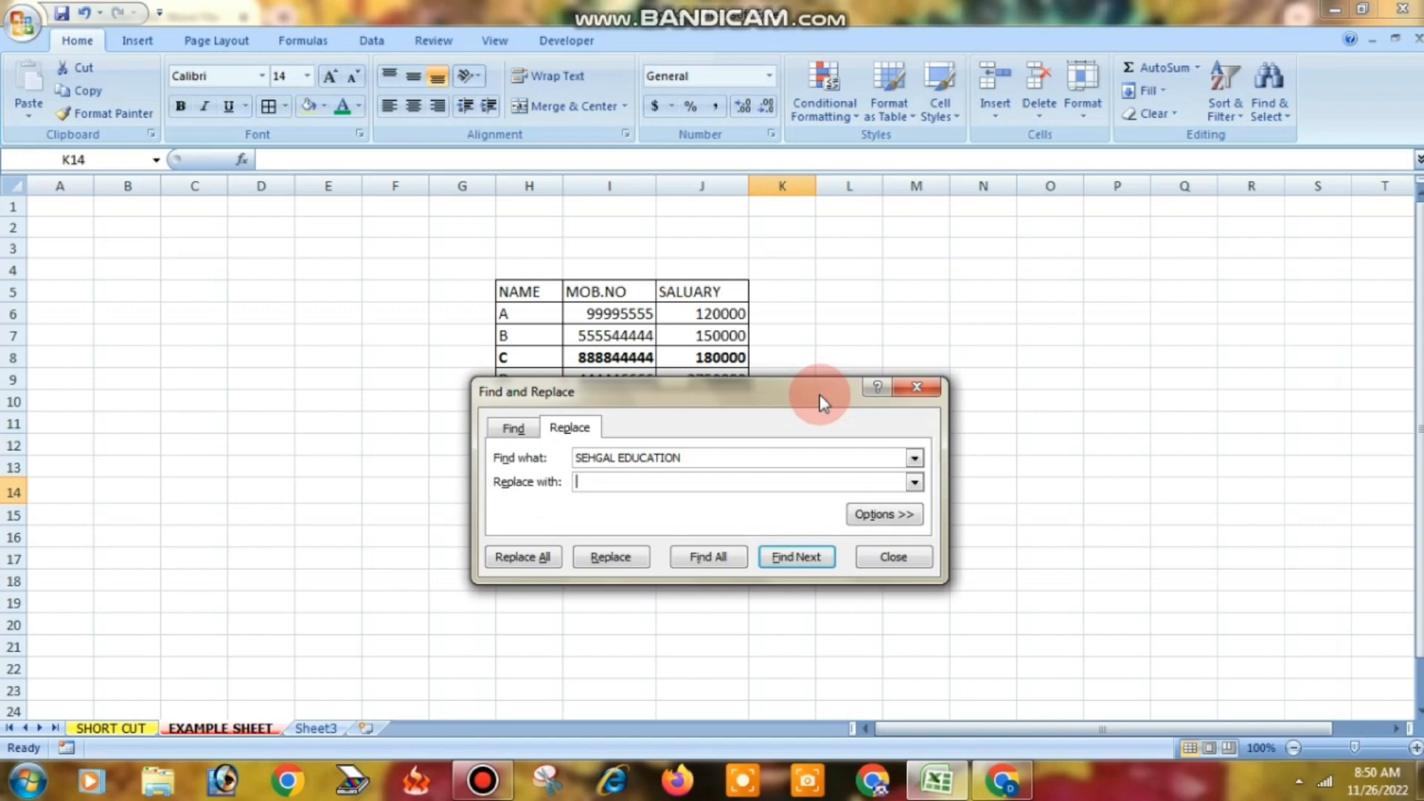
left_click_drag(820, 404, 1106, 318)
left_click(955, 395)
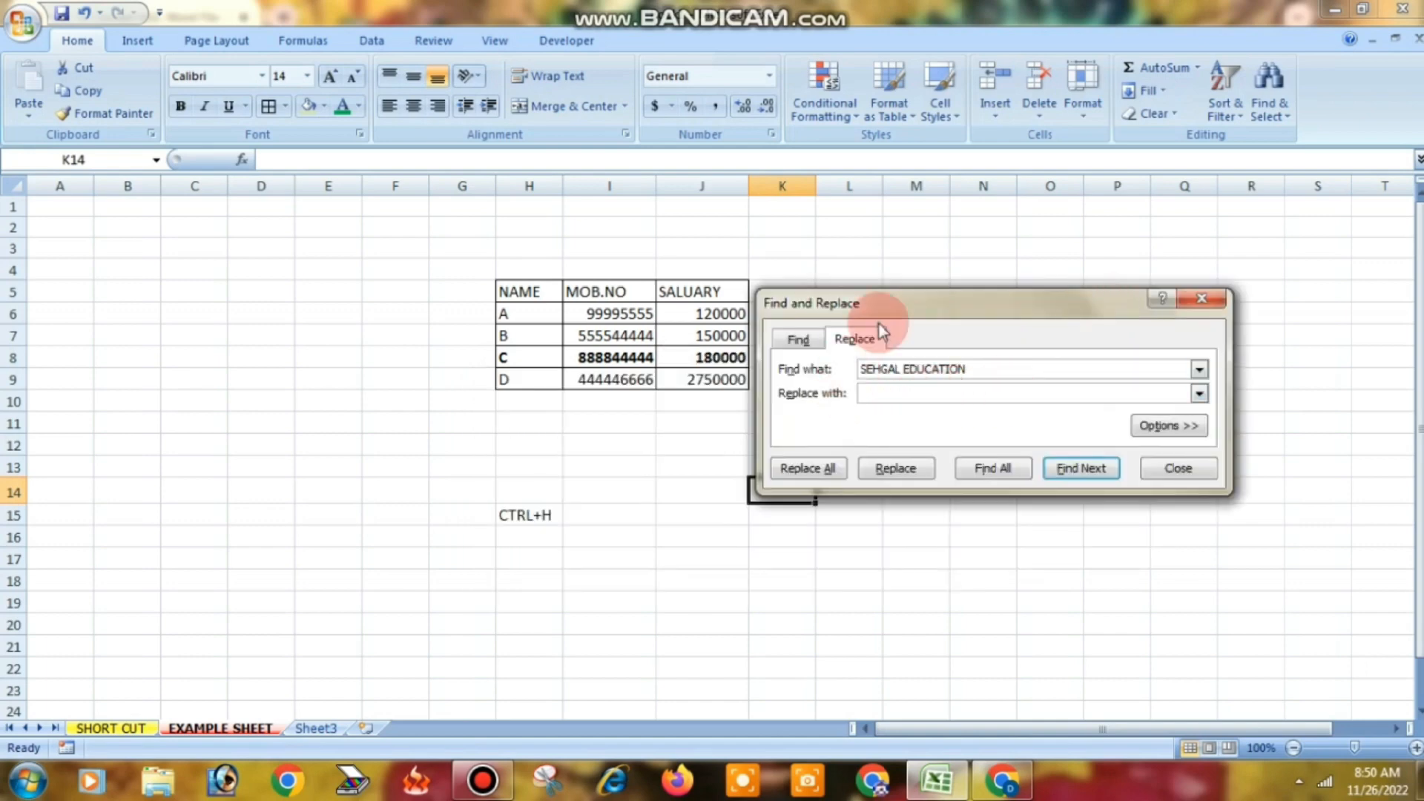
left_click_drag(893, 303, 998, 284)
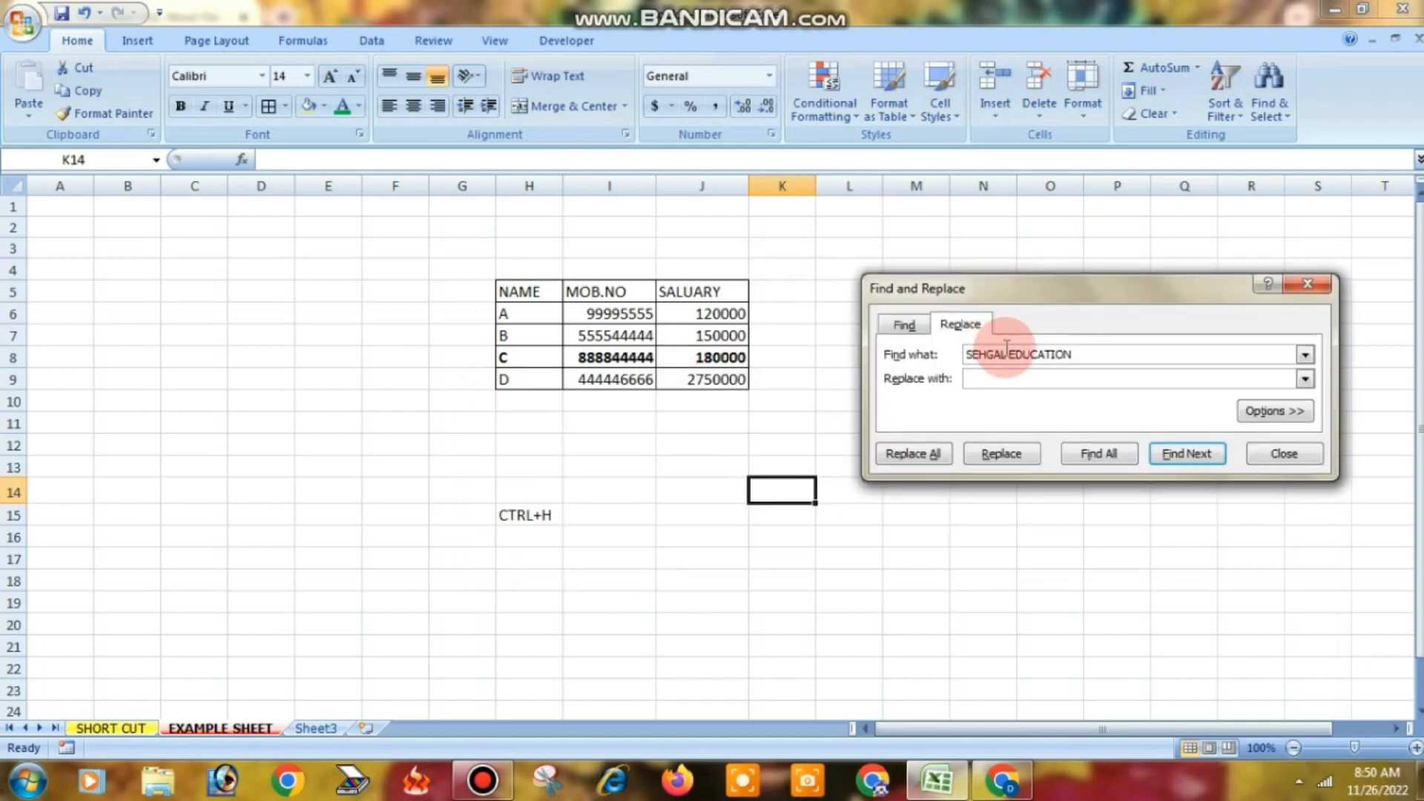
left_click(1082, 355)
left_click_drag(960, 354, 955, 358)
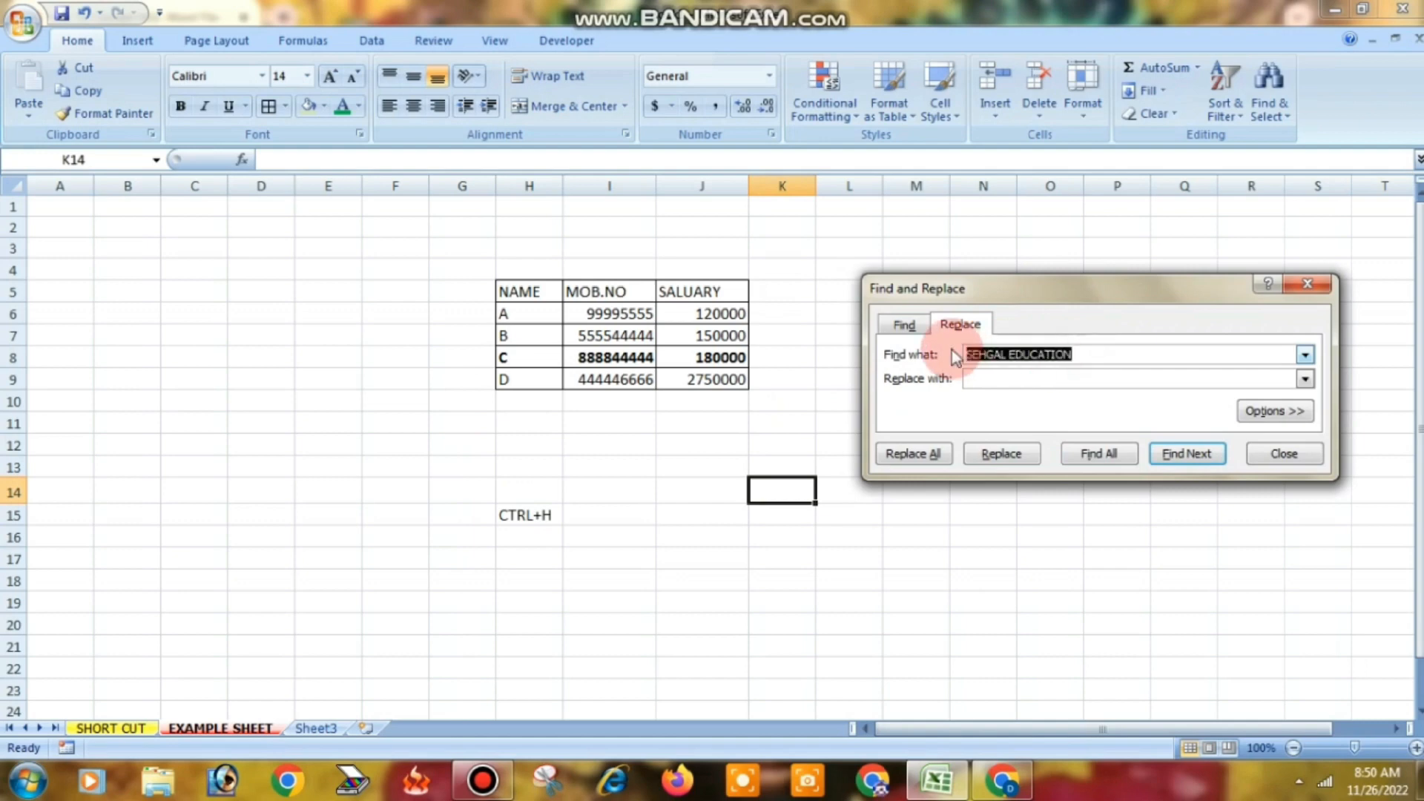
key("BackSpace")
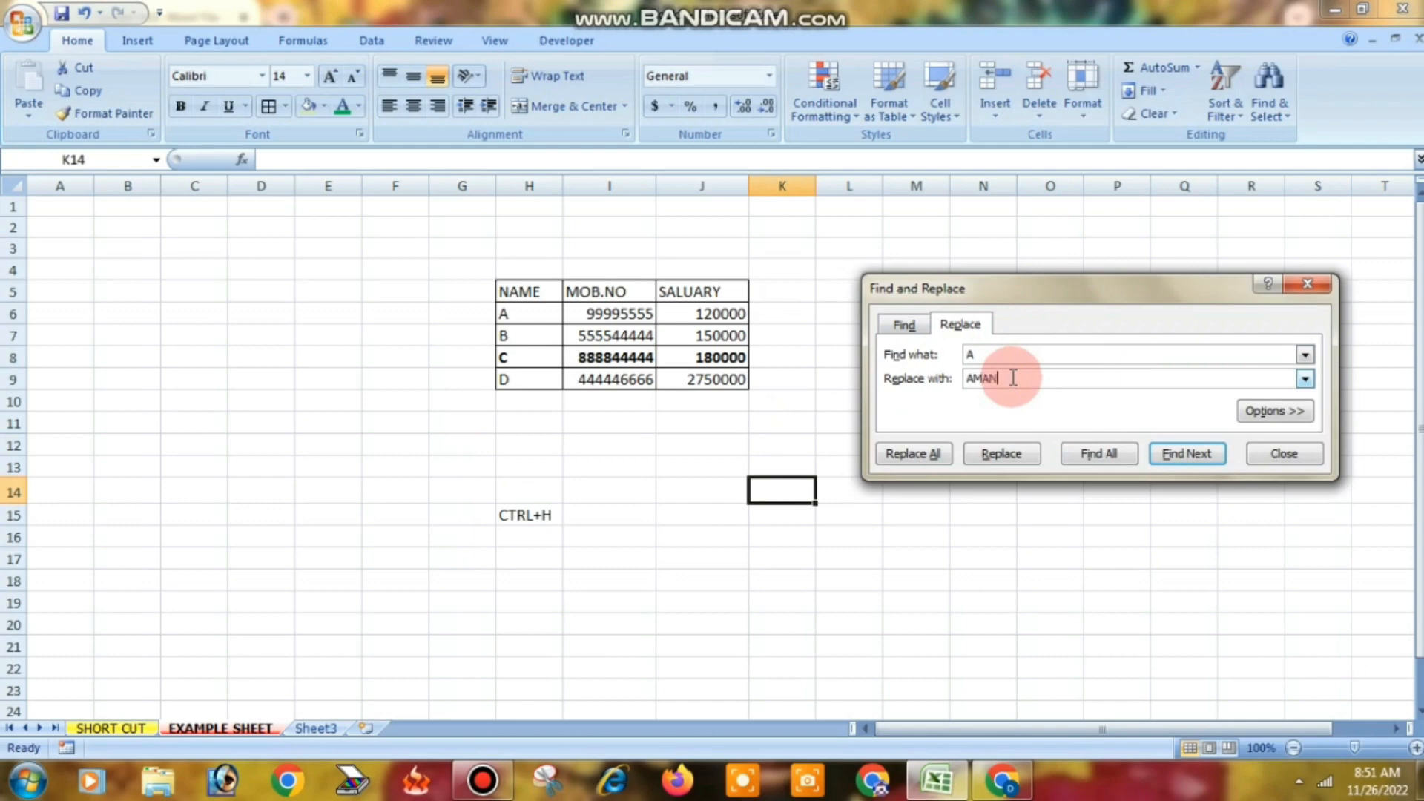
- Replace every occurrence of A on the sheet with the sample name and close Find and Replace
left_click(1013, 457)
left_click(716, 458)
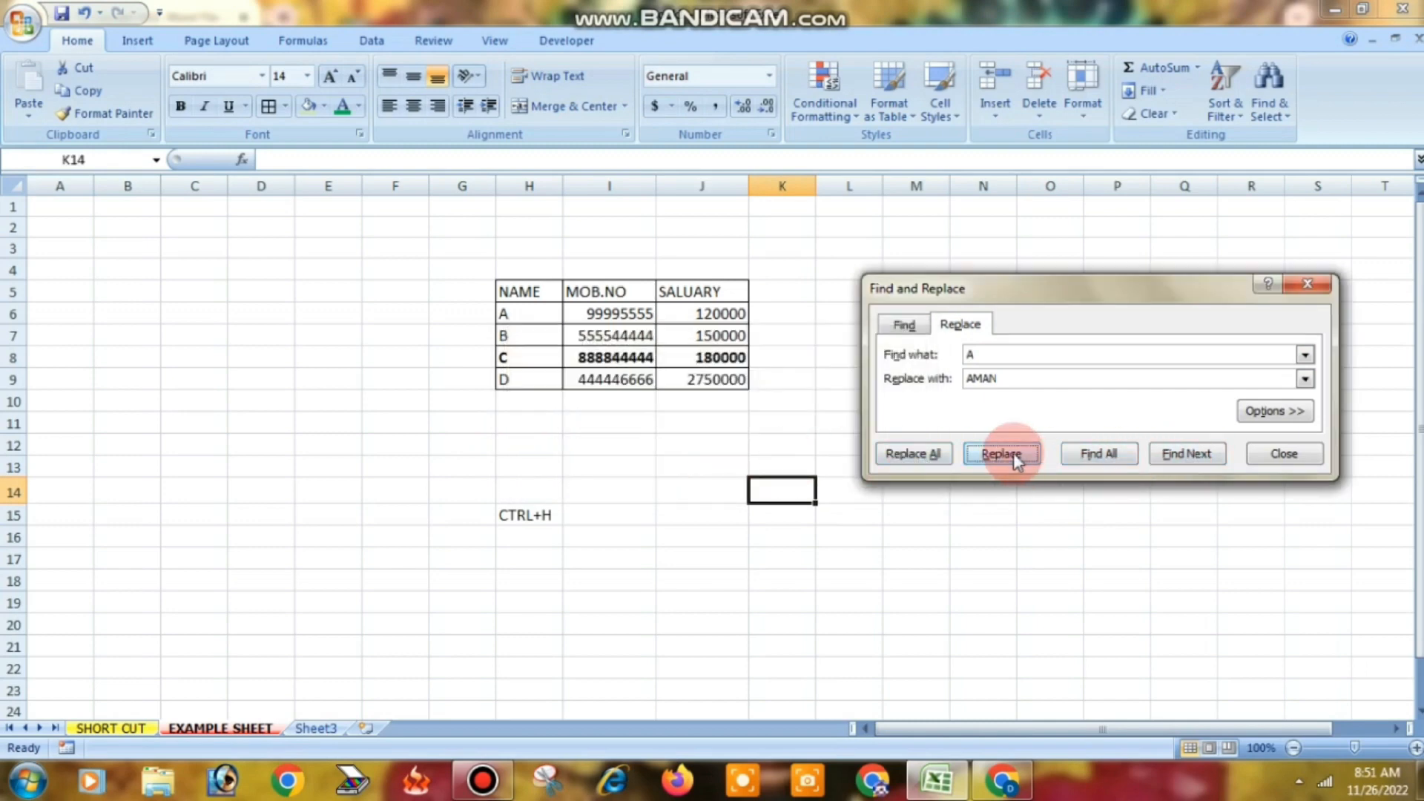
left_click(922, 454)
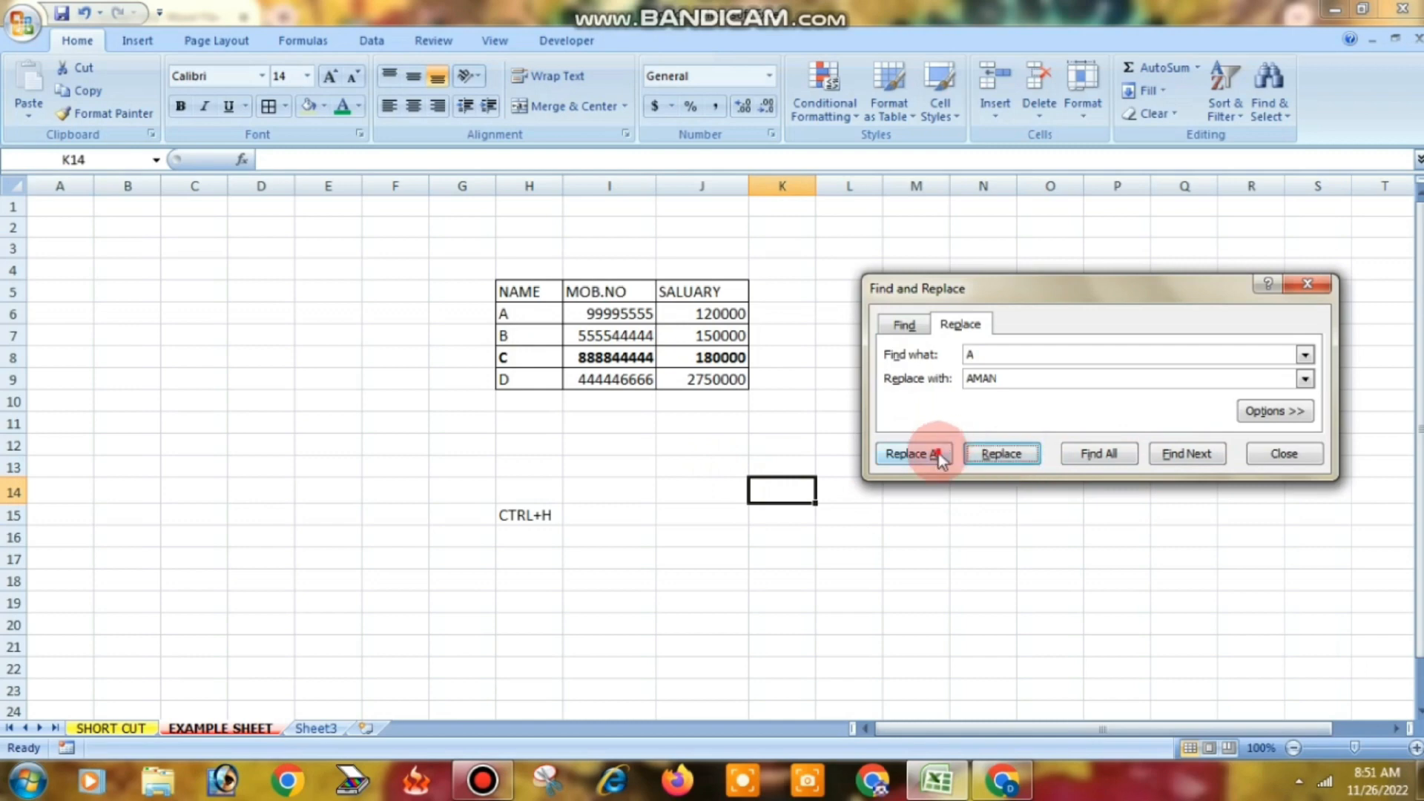
left_click(718, 442)
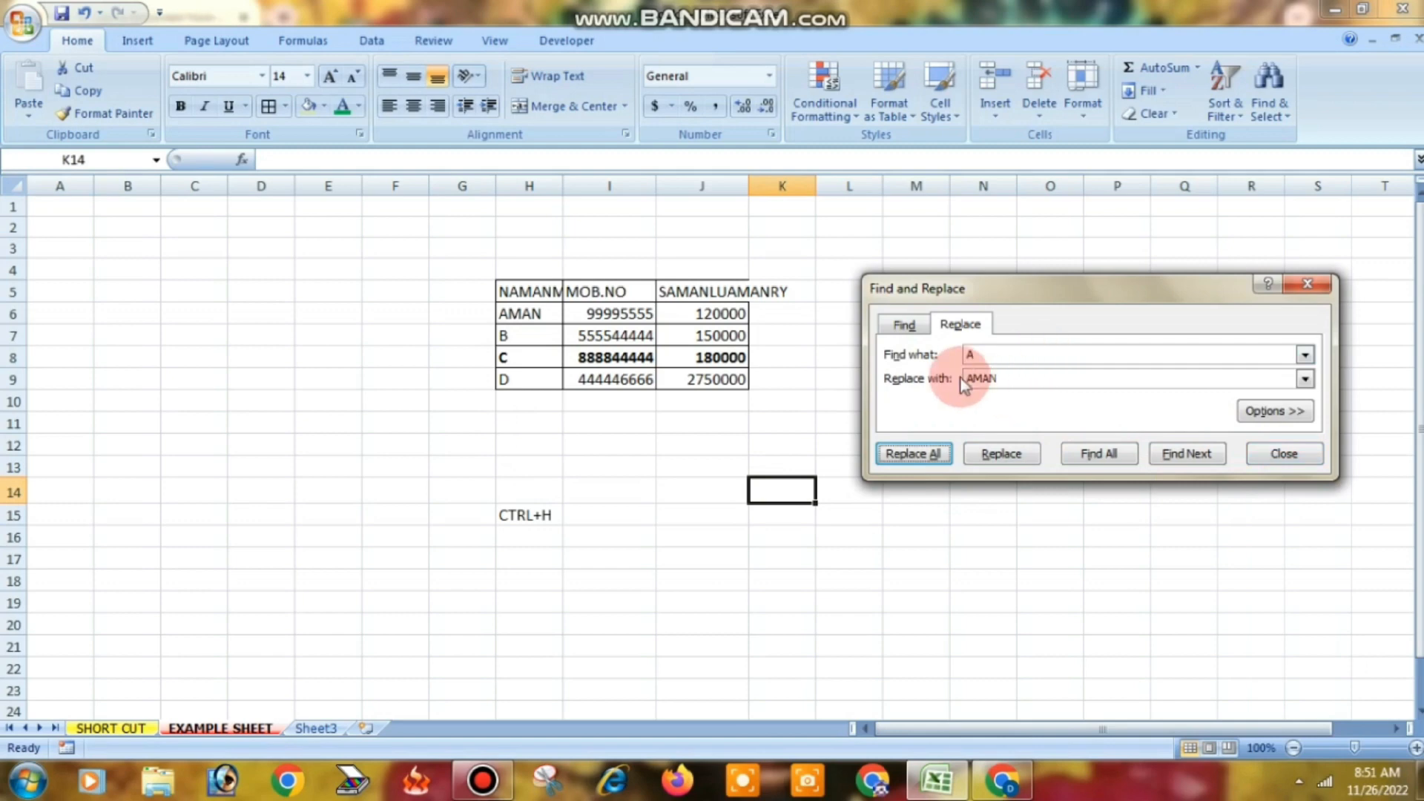
left_click(1277, 448)
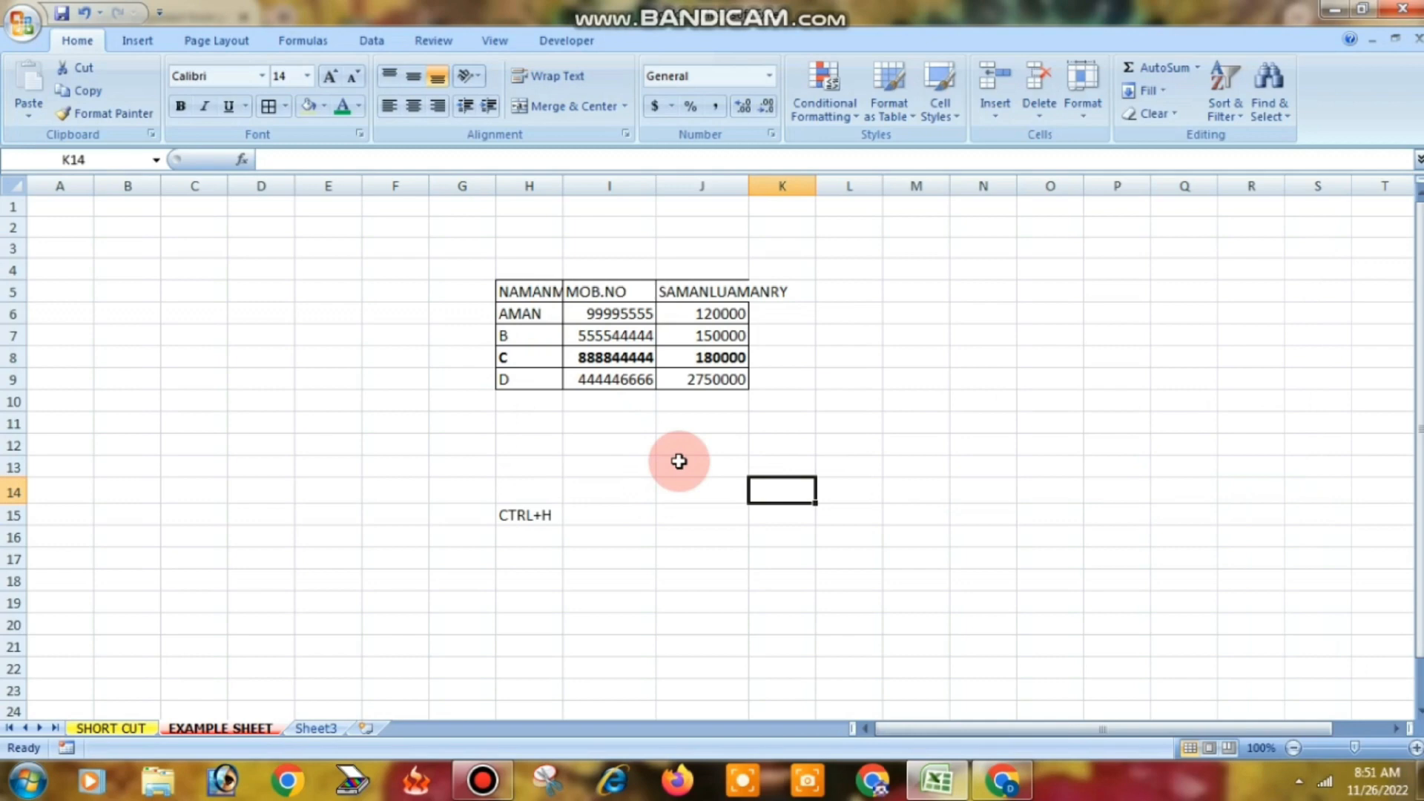
- Consult the SHORT CUT list for the eighth shortcut and replace the label in cell H15 of EXAMPLE SHEET with CTRL+I
left_click(114, 728)
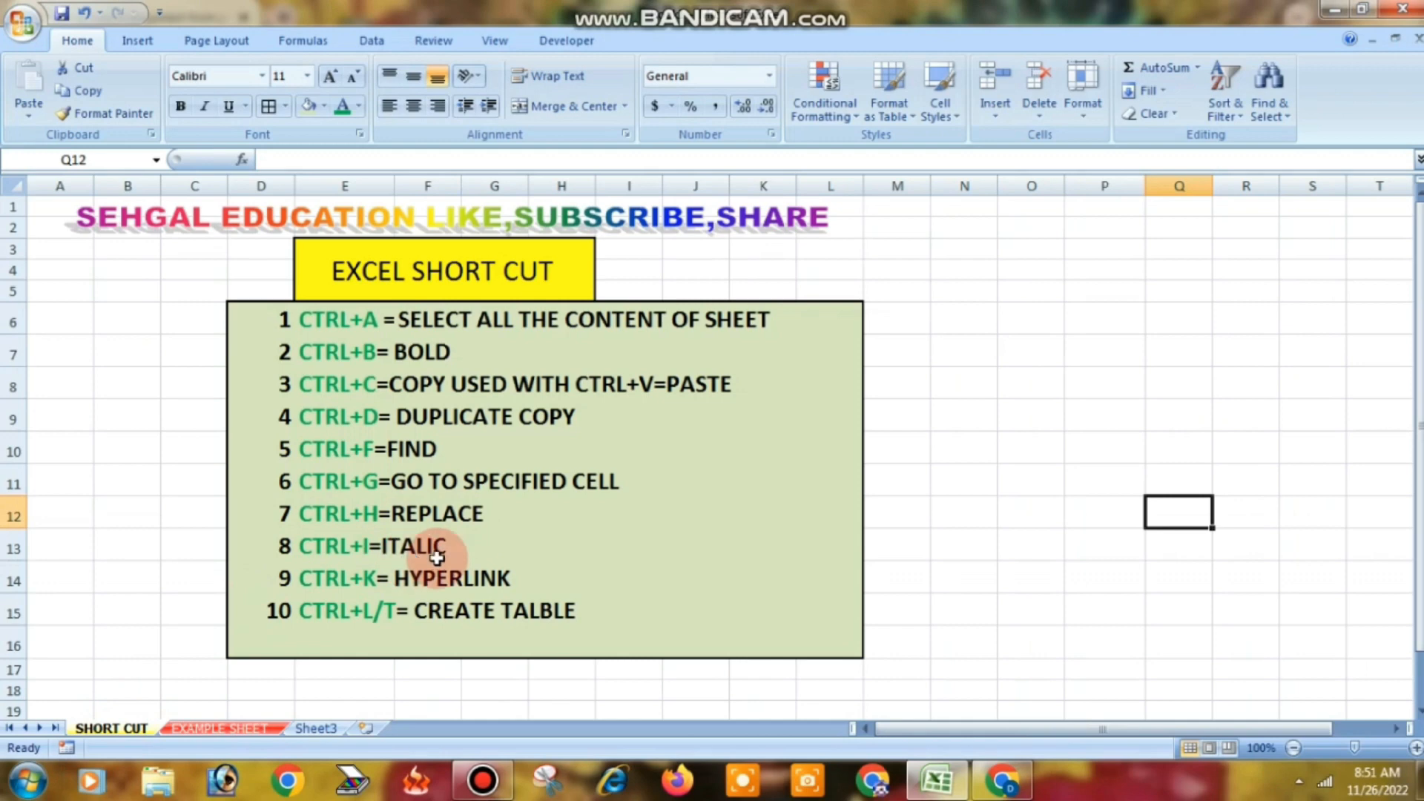
left_click(235, 729)
left_click(540, 520)
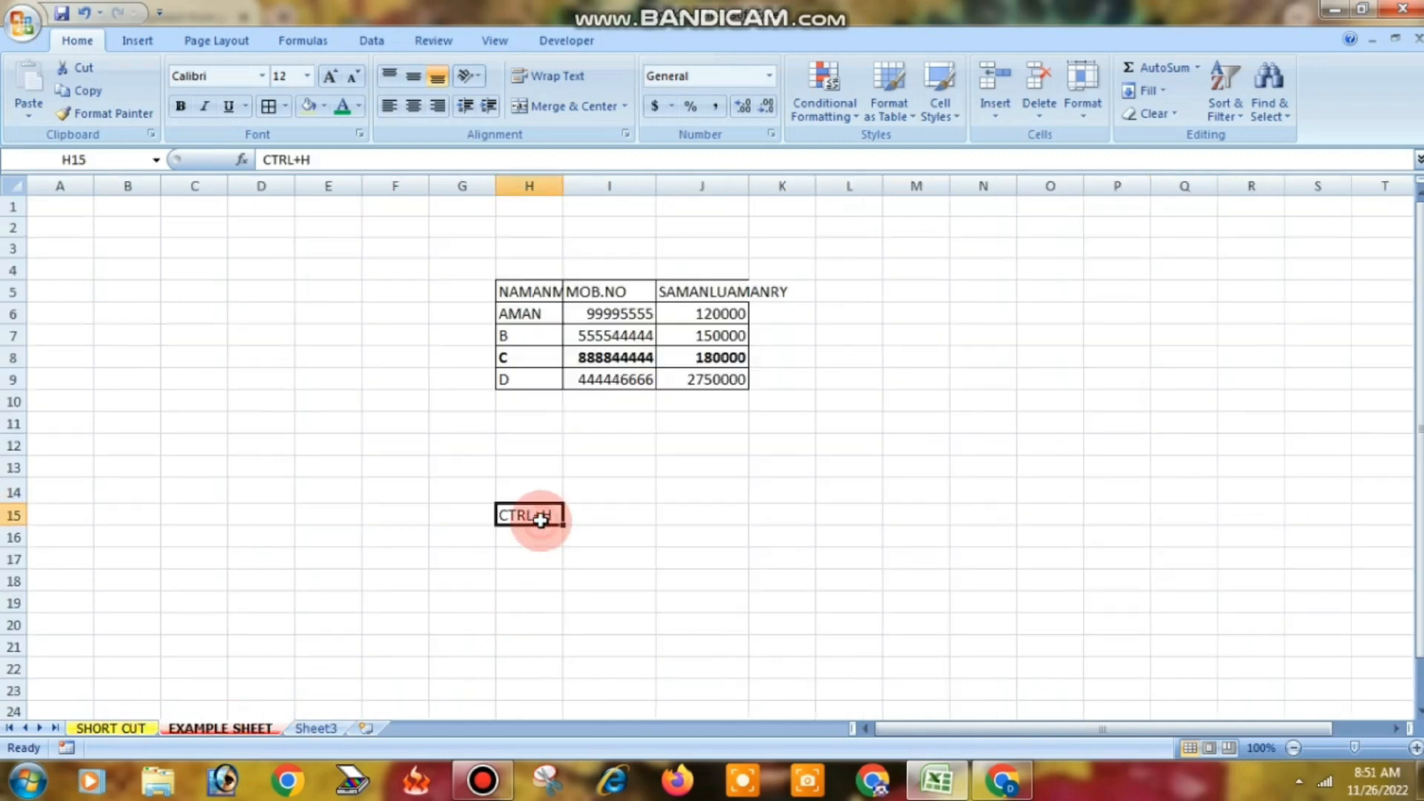
key("BackSpace")
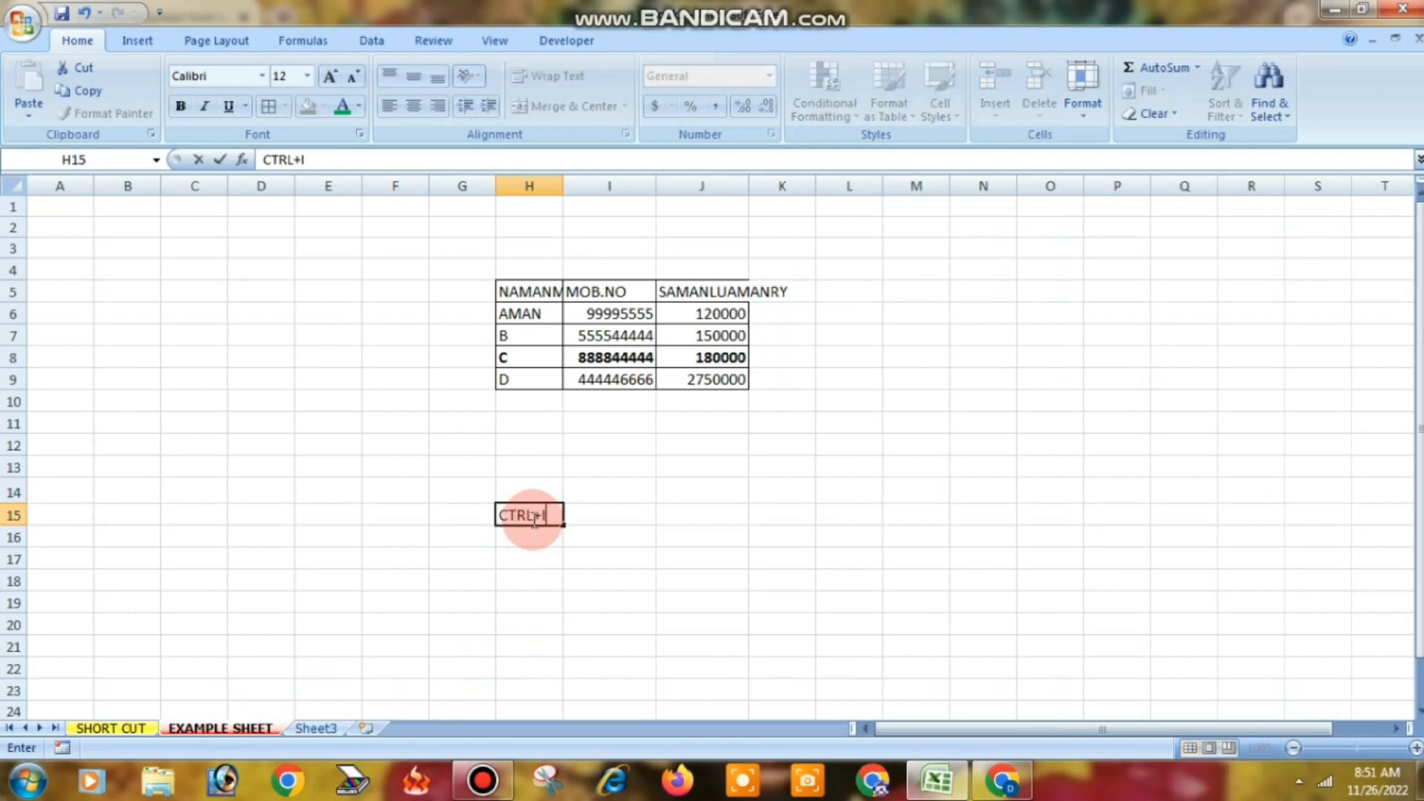
left_click(616, 515)
- Enlarge the font of the CTRL+I label in cell H15 by several size increments
left_click(524, 519)
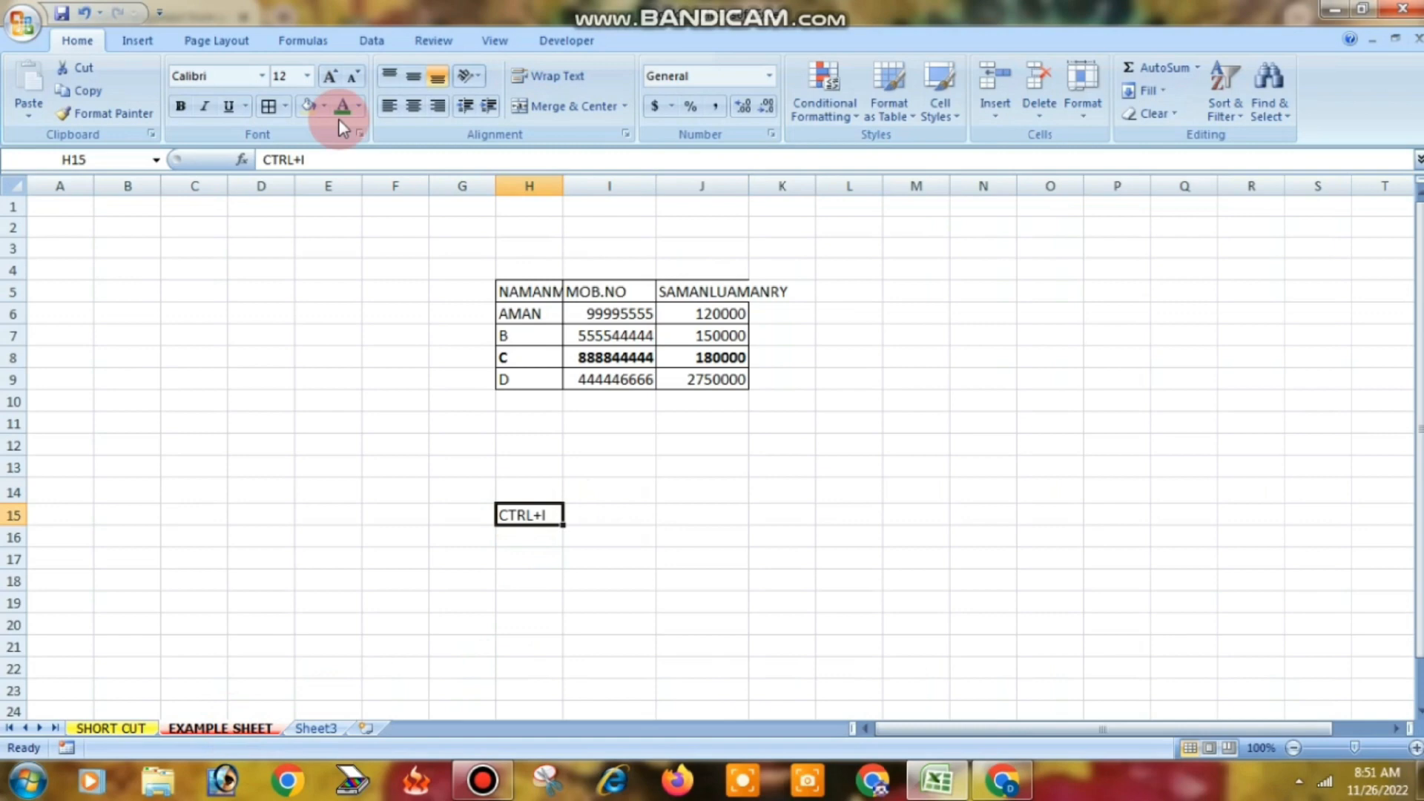
left_click(331, 77)
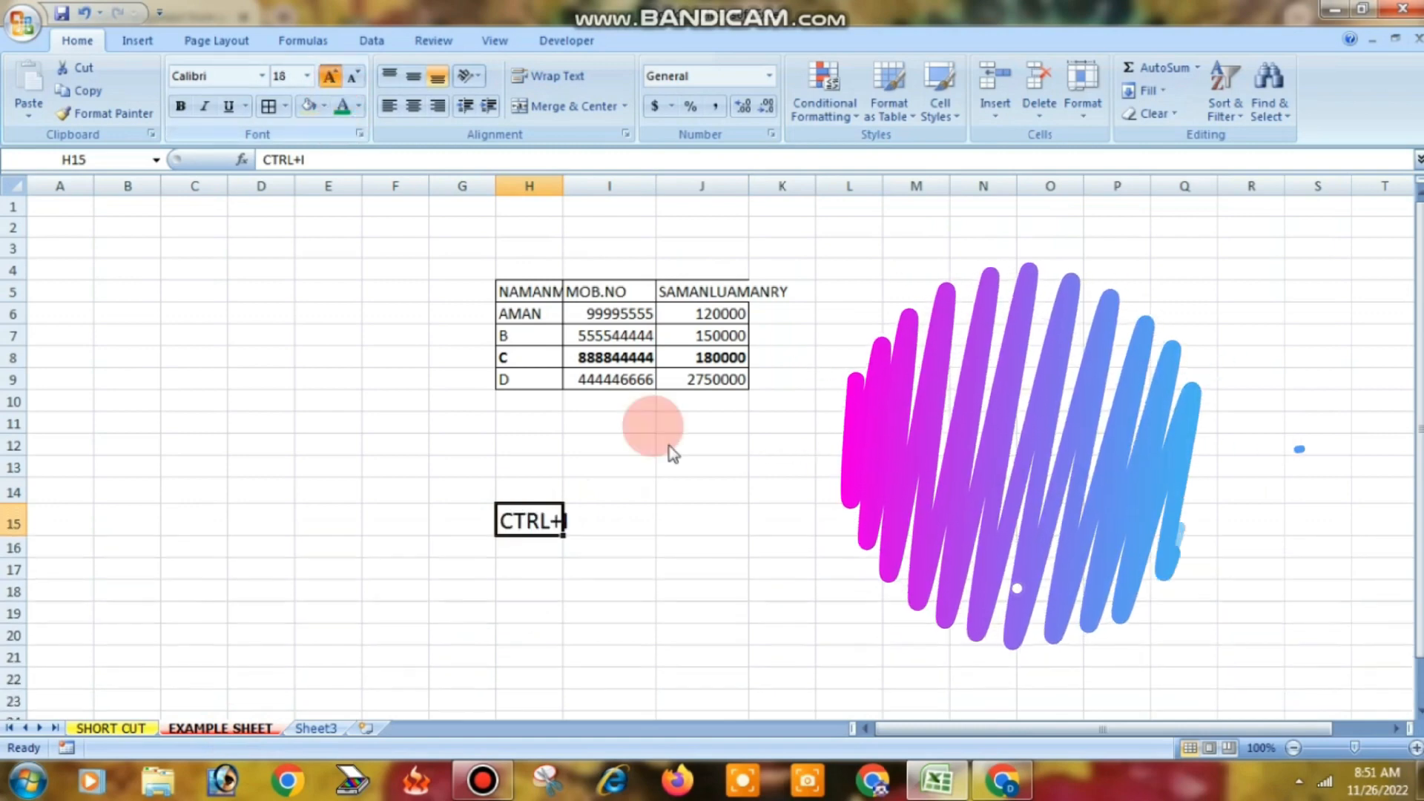
left_click(693, 525)
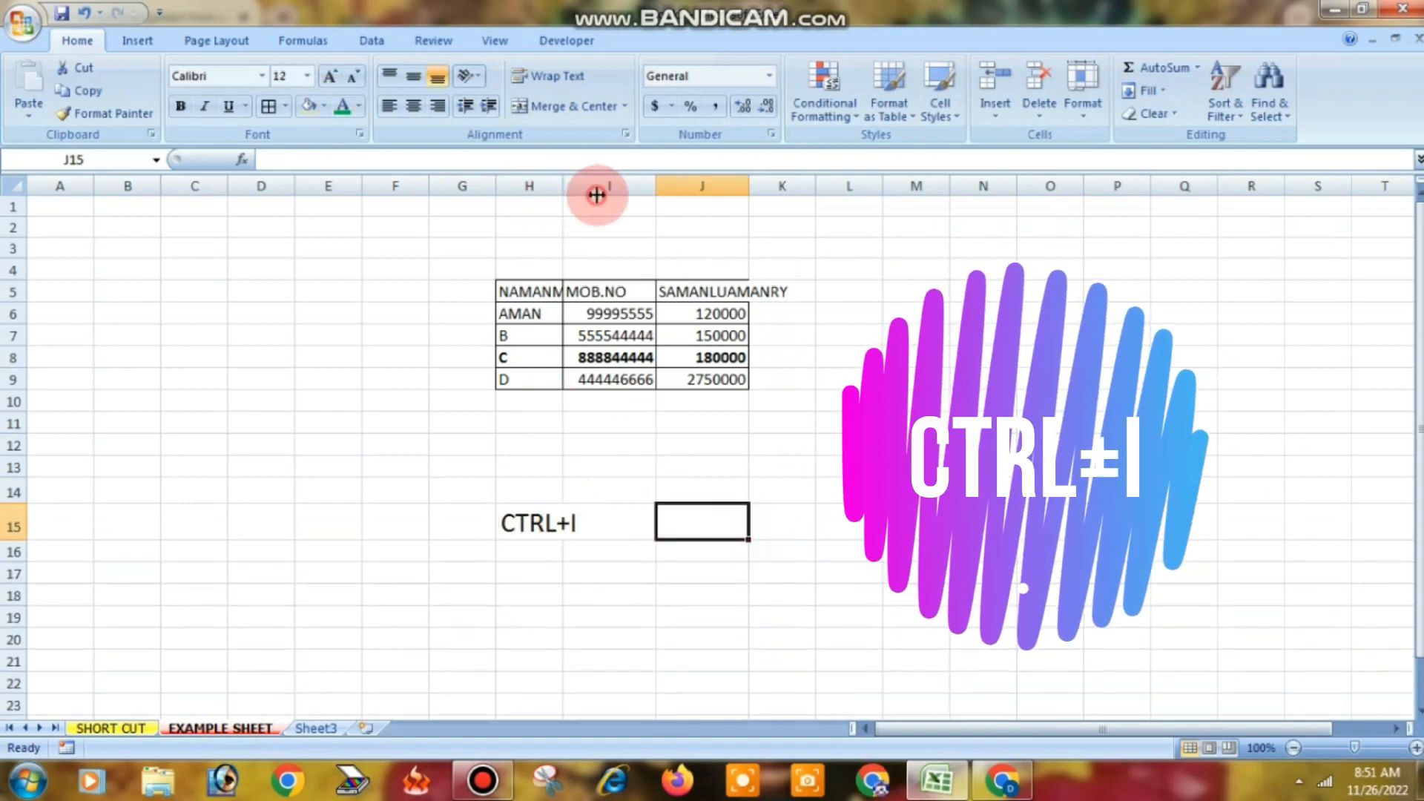
- Widen column H so the CTRL+I label fits and enter ITALIC in cell I15
left_click_drag(596, 195, 594, 196)
left_click(654, 523)
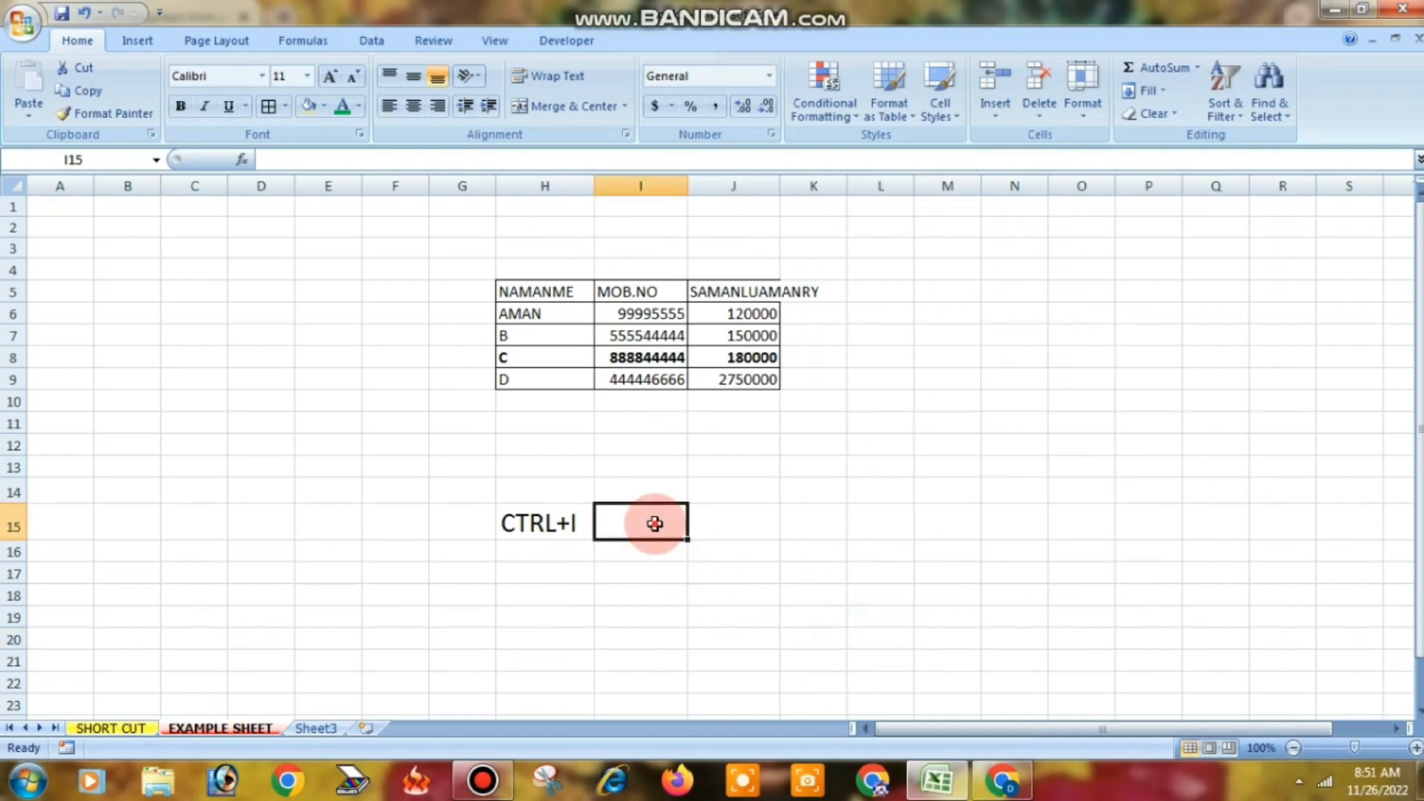
type("ITALIC")
left_click(796, 542)
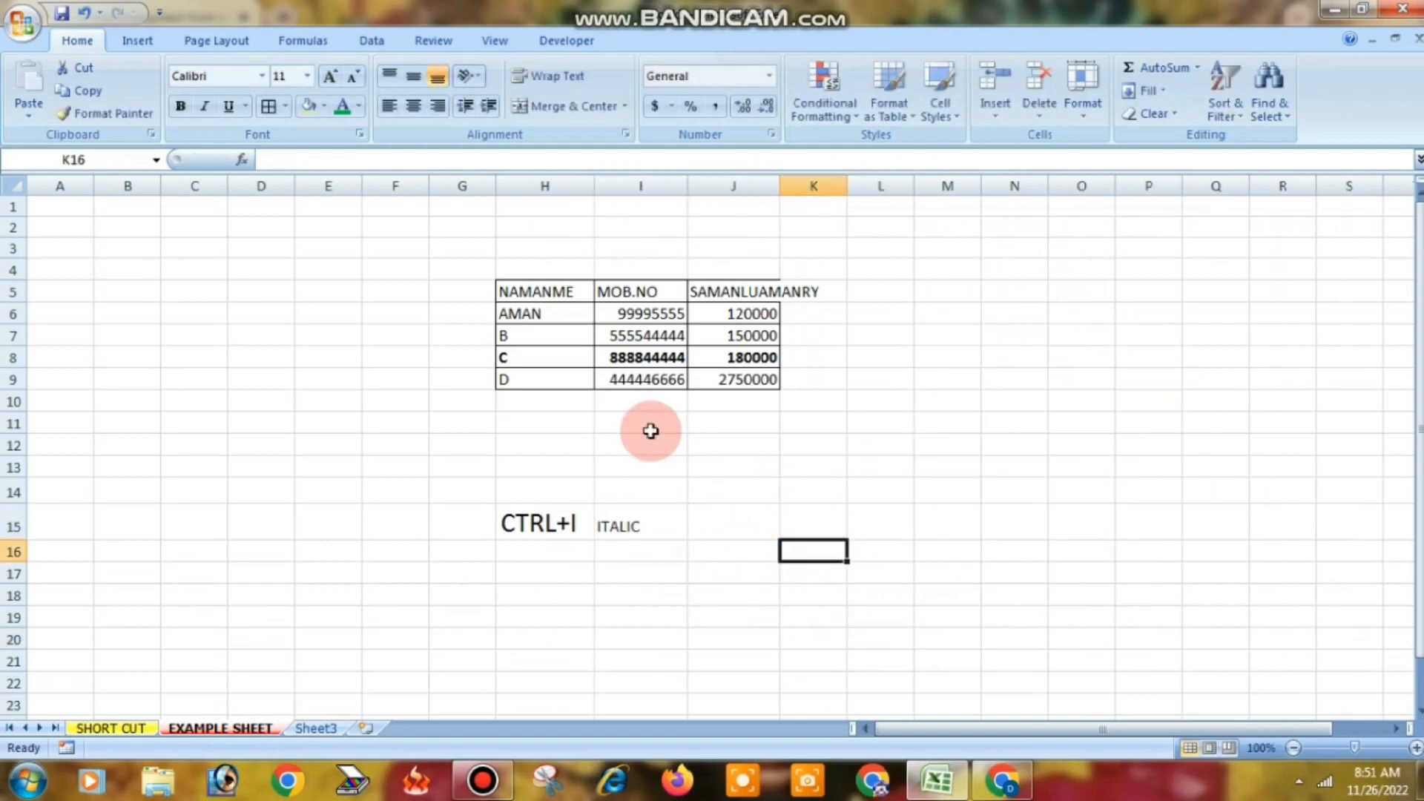
- Widen column J to fit its heading and make the table's header row H5:J5 italic
left_click_drag(499, 292, 830, 417)
left_click(831, 417)
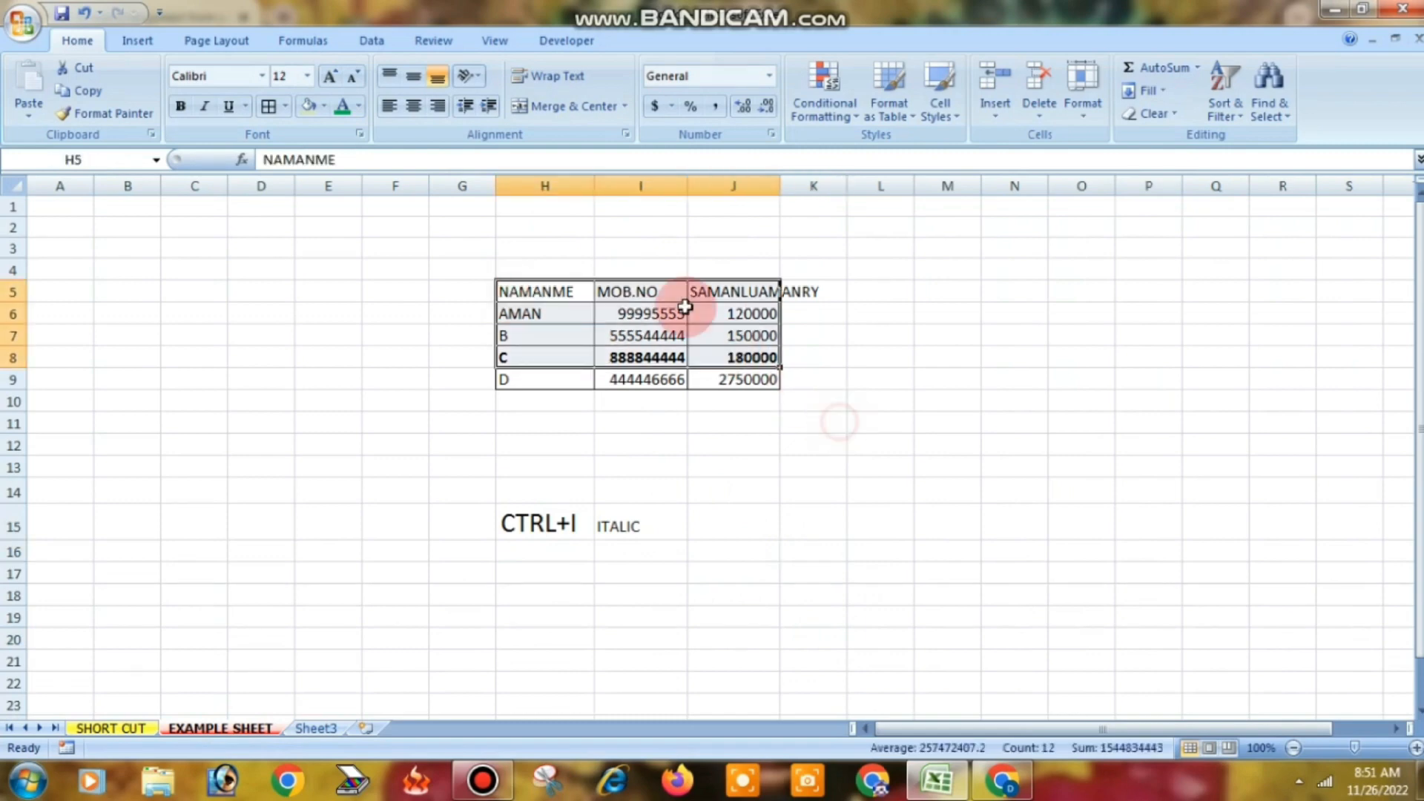
left_click_drag(819, 181, 829, 181)
left_click_drag(513, 290, 749, 284)
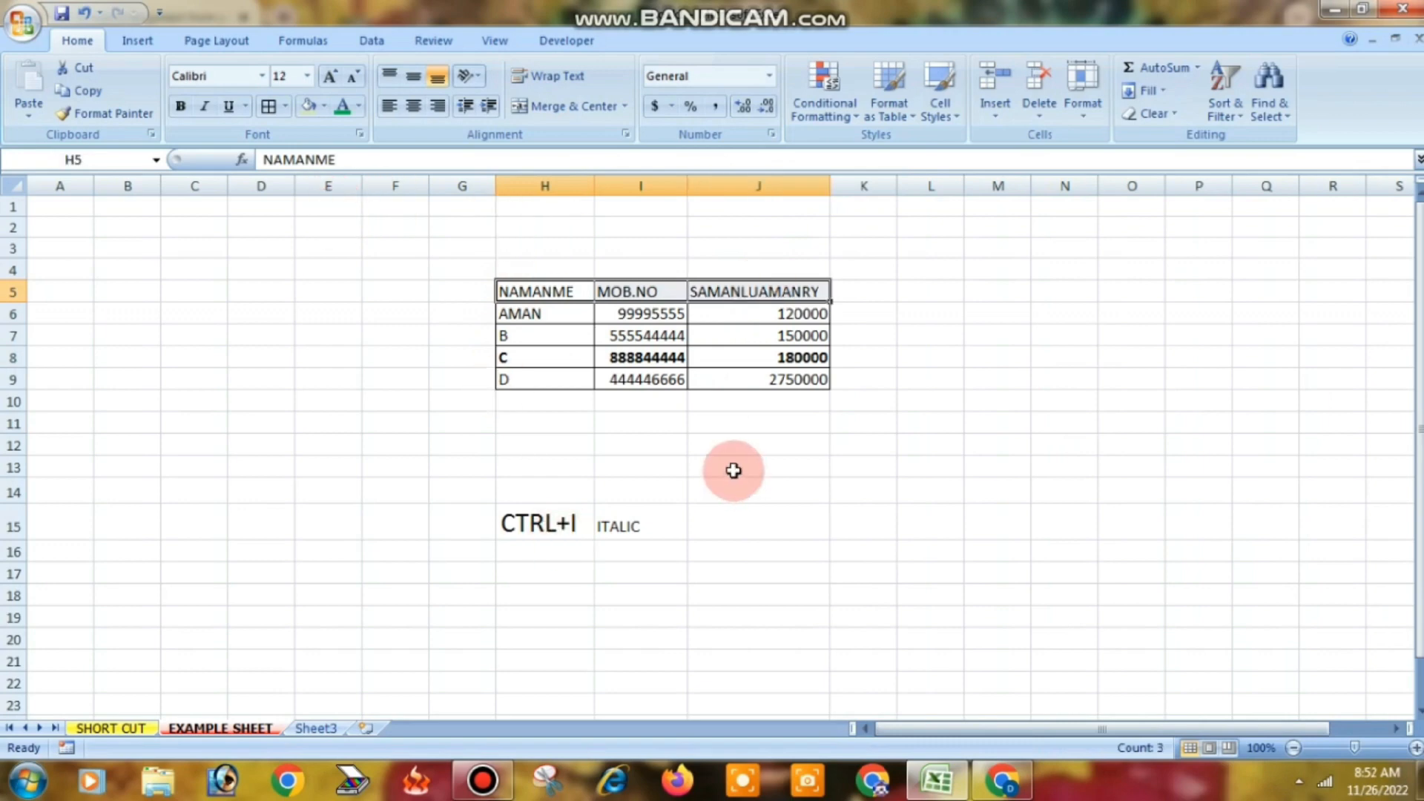
key("ctrl+i")
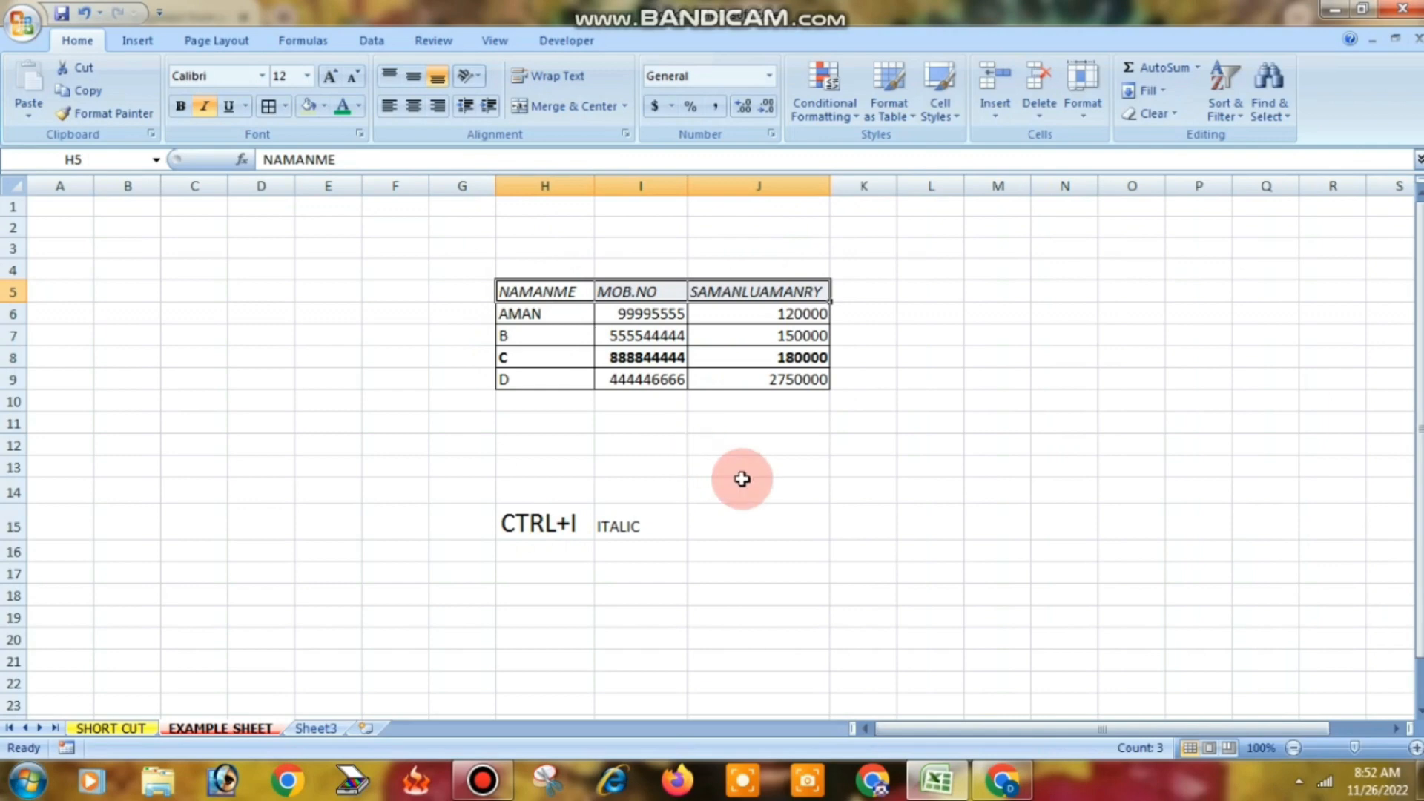
left_click(742, 482)
- Enlarge the header row's font to size 20 and widen column J so its heading fits
left_click_drag(508, 292, 756, 289)
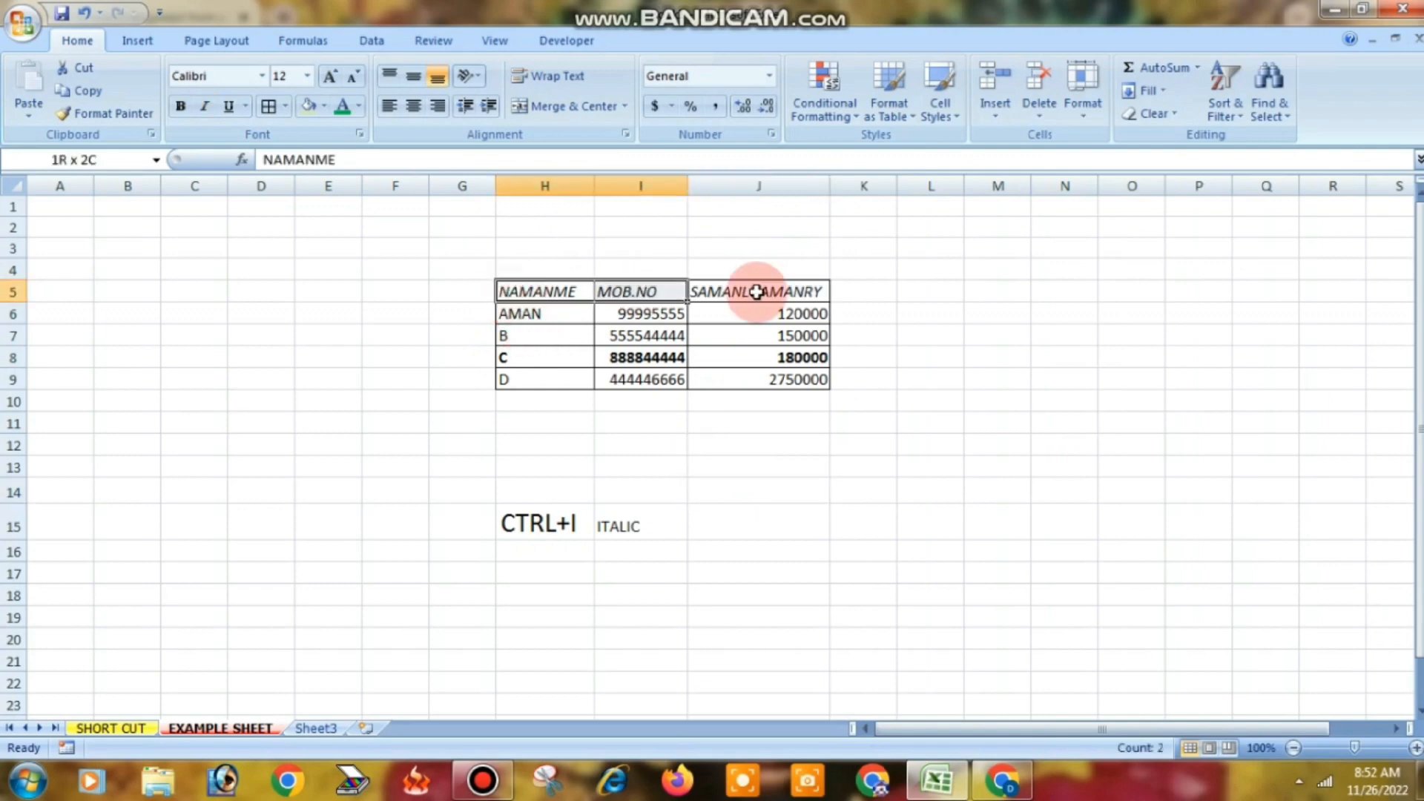
left_click(338, 87)
left_click(338, 87)
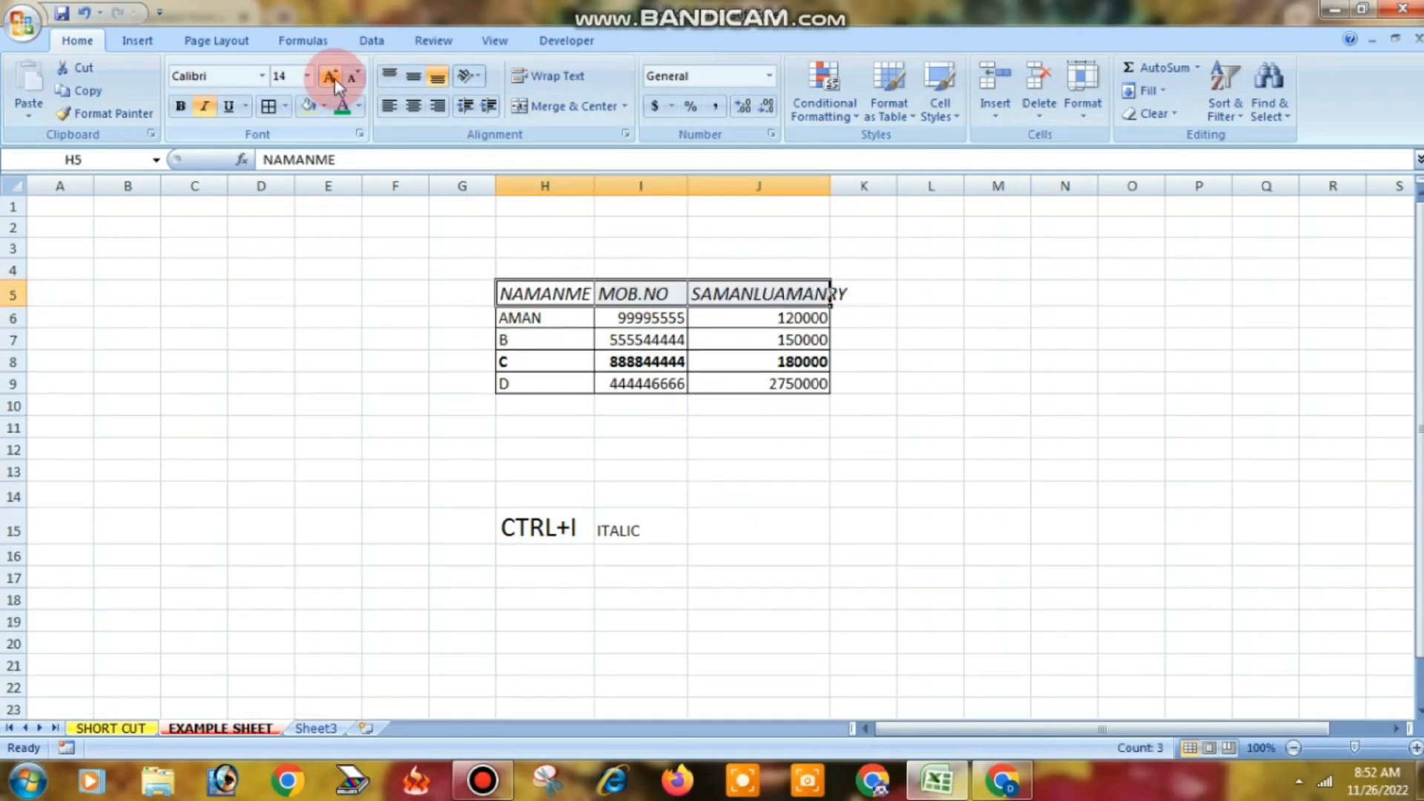
left_click(338, 87)
left_click(338, 87)
left_click(912, 478)
left_click_drag(829, 184, 930, 185)
left_click(827, 502)
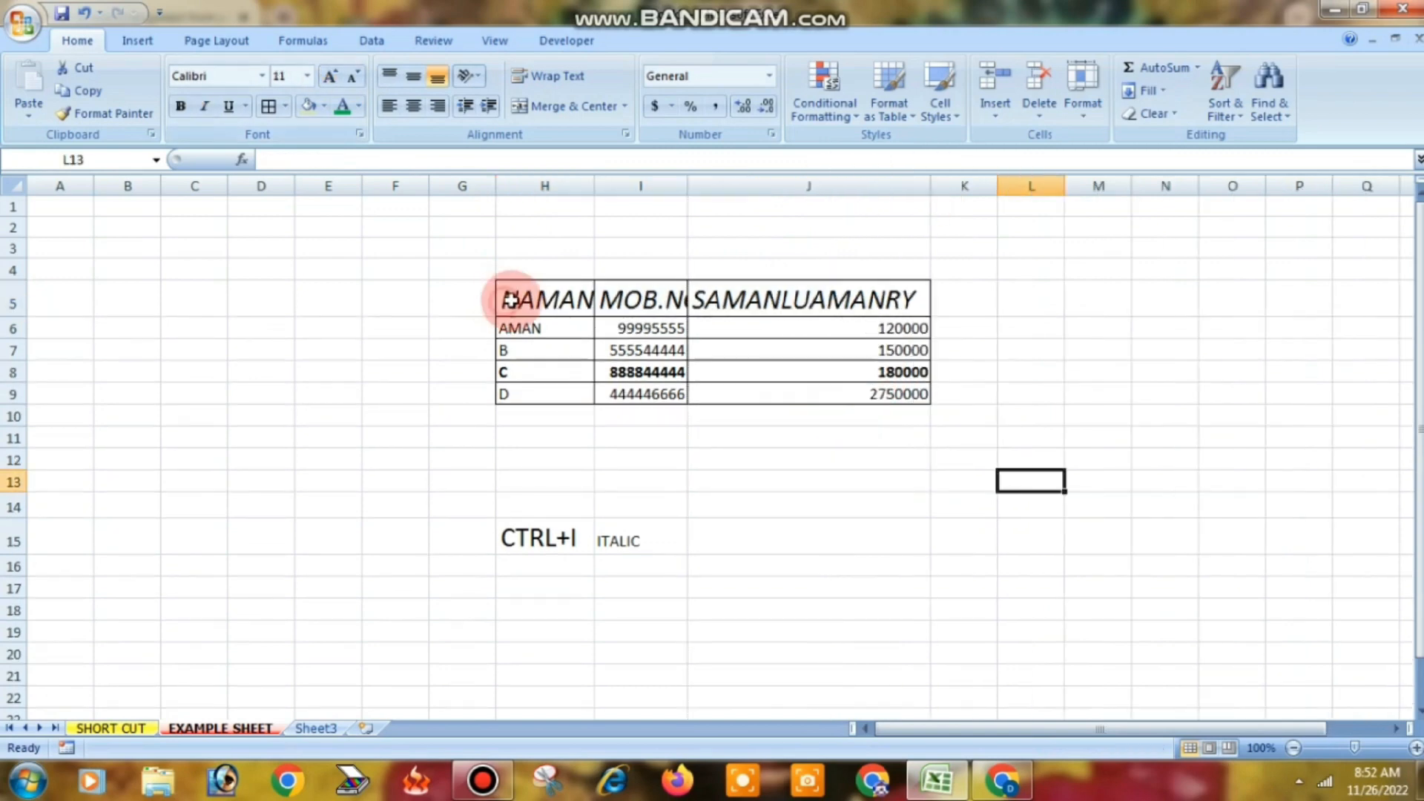
- Switch the header row's italic formatting off and back on, and widen column I for the MOB.NO heading
left_click_drag(619, 300, 838, 285)
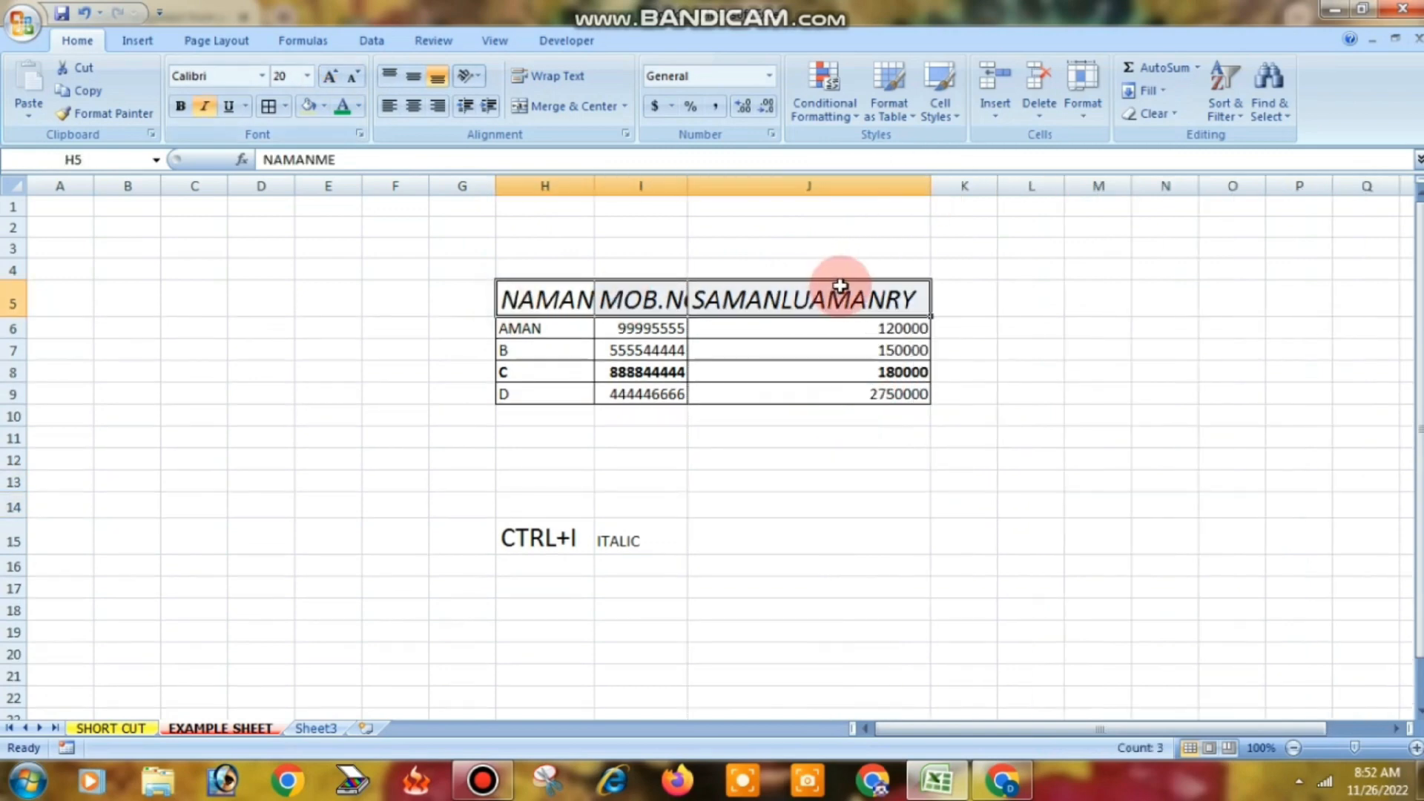
key("ctrl+i")
key("ctrl+i")
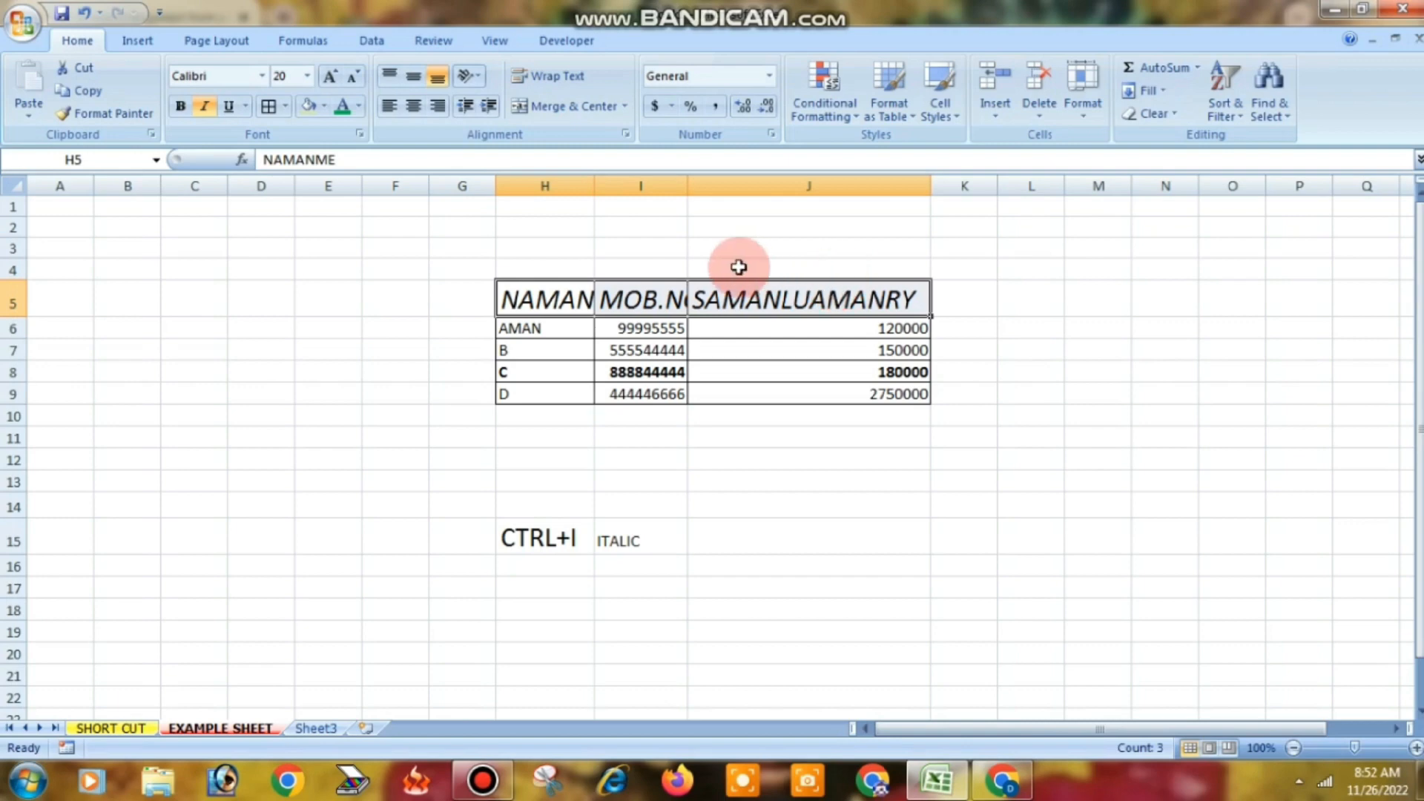
left_click_drag(688, 186, 805, 510)
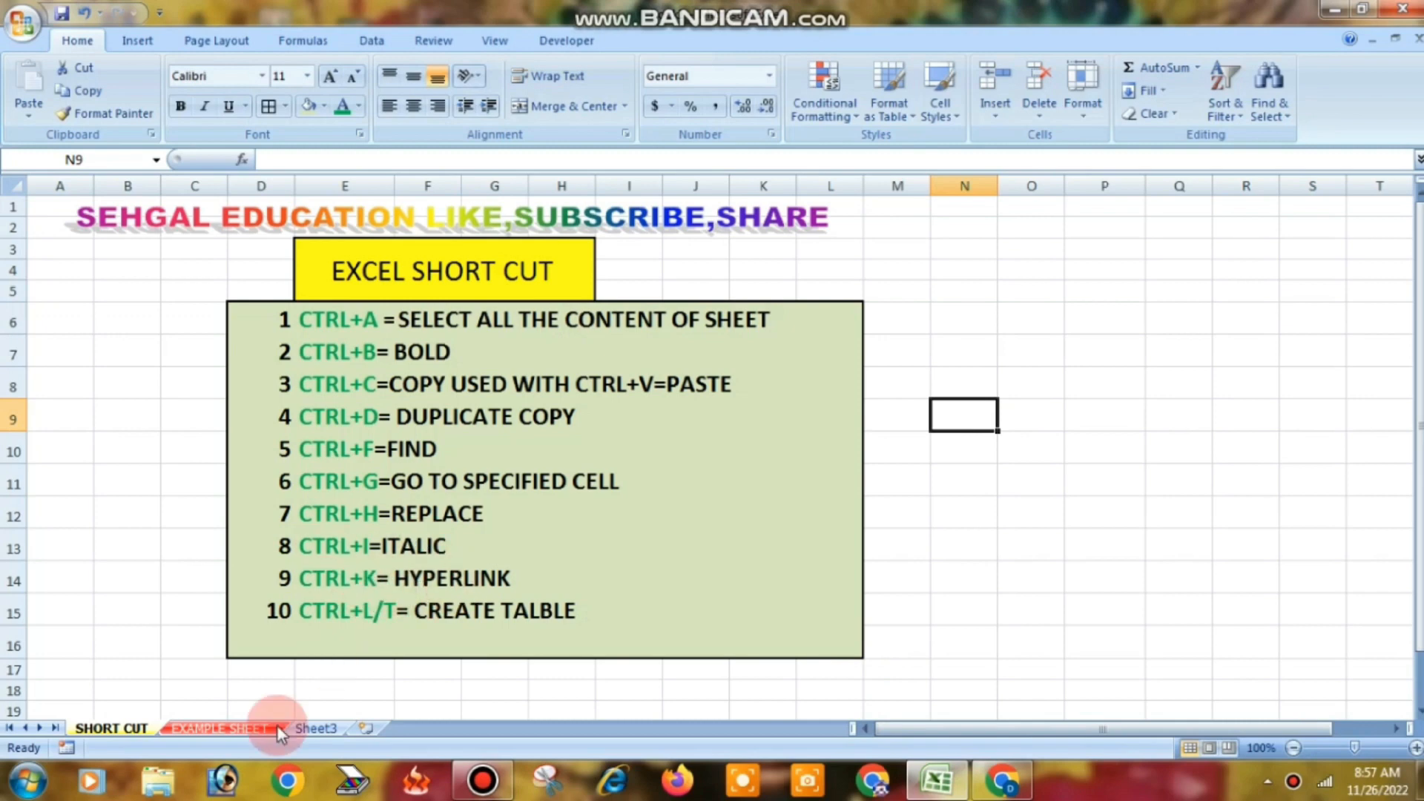
- Review the formatted table and the CTRL+K and HYPER LINK labels on EXAMPLE SHEET
left_click(222, 728)
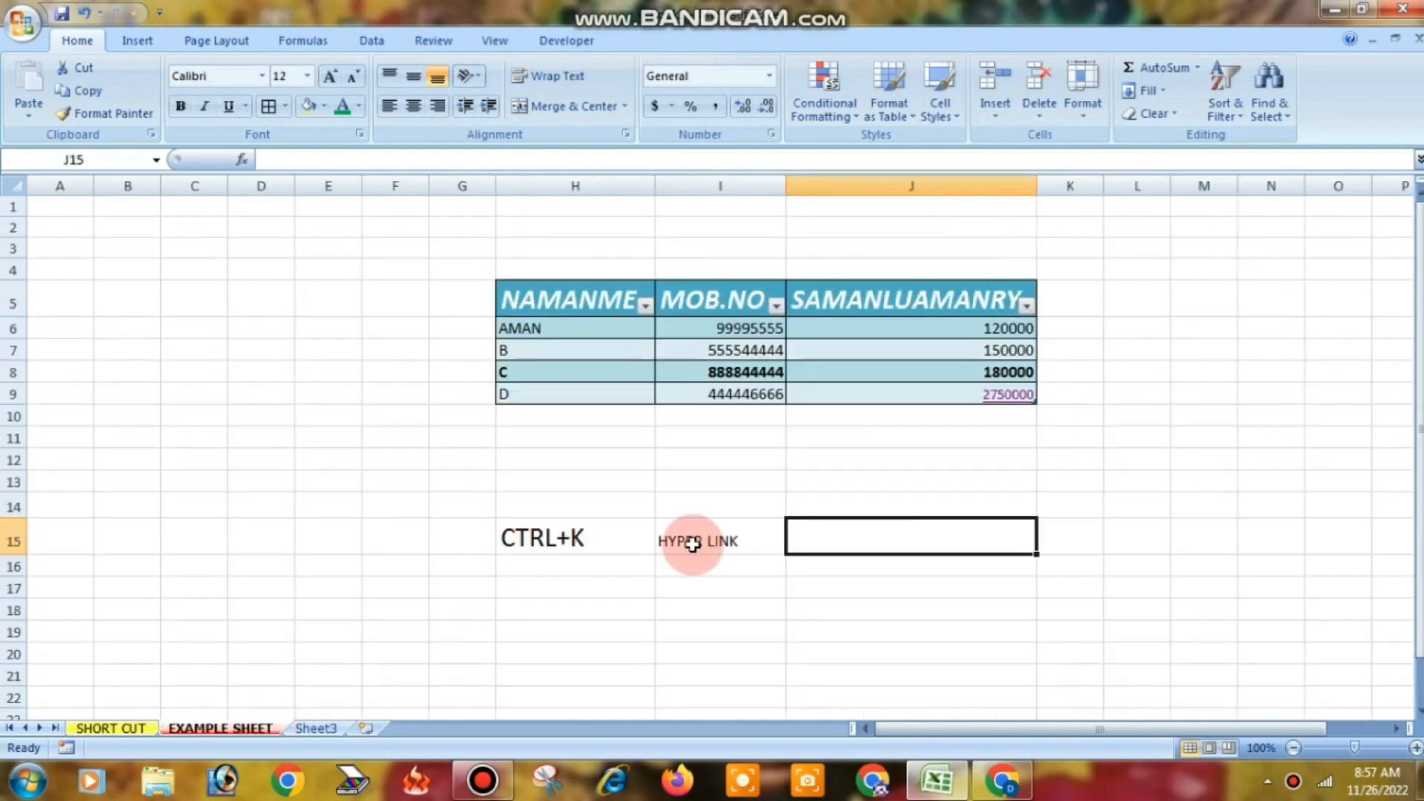
left_click(699, 542)
left_click(881, 588)
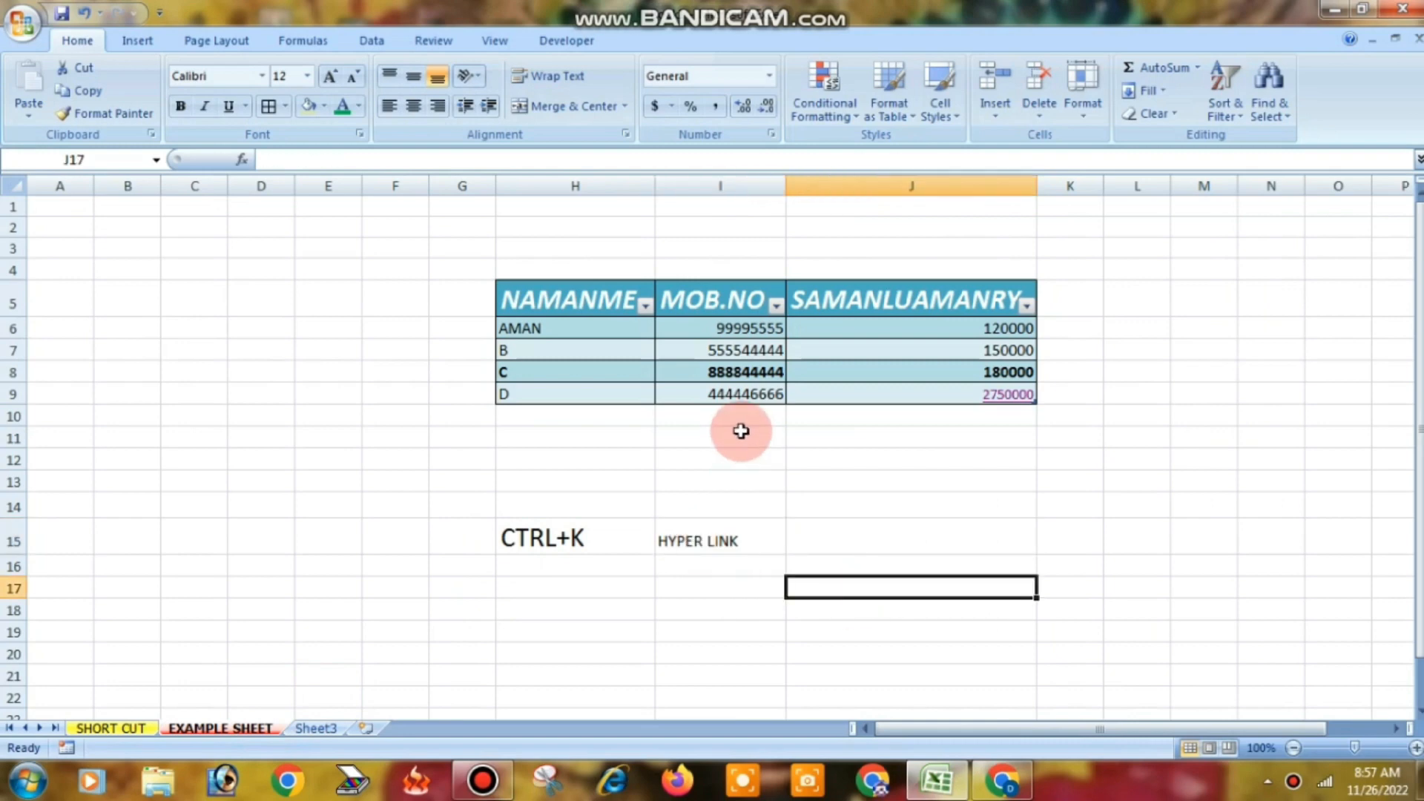
left_click(1000, 444)
key("Down")
key("Down")
key("Down")
key("Down")
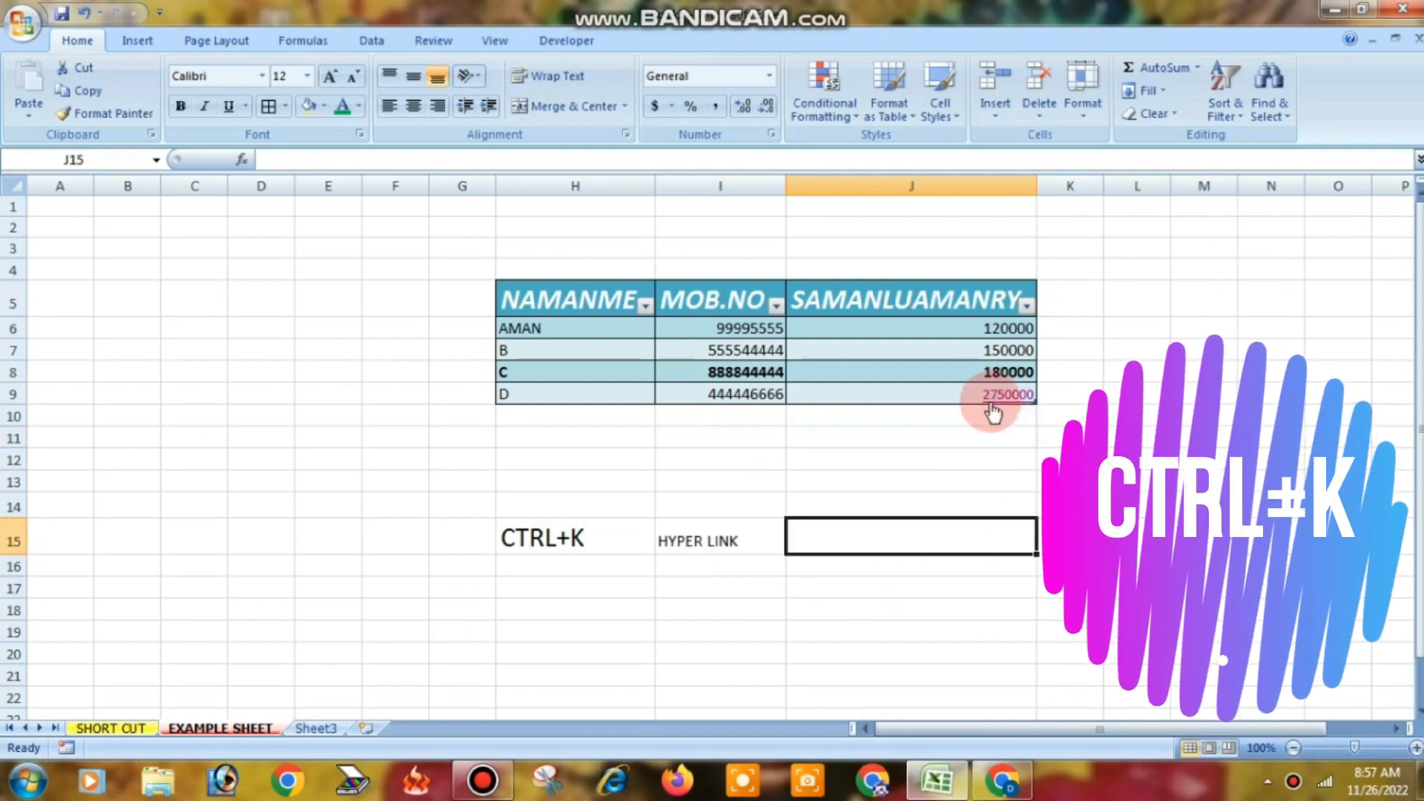
left_click(988, 494)
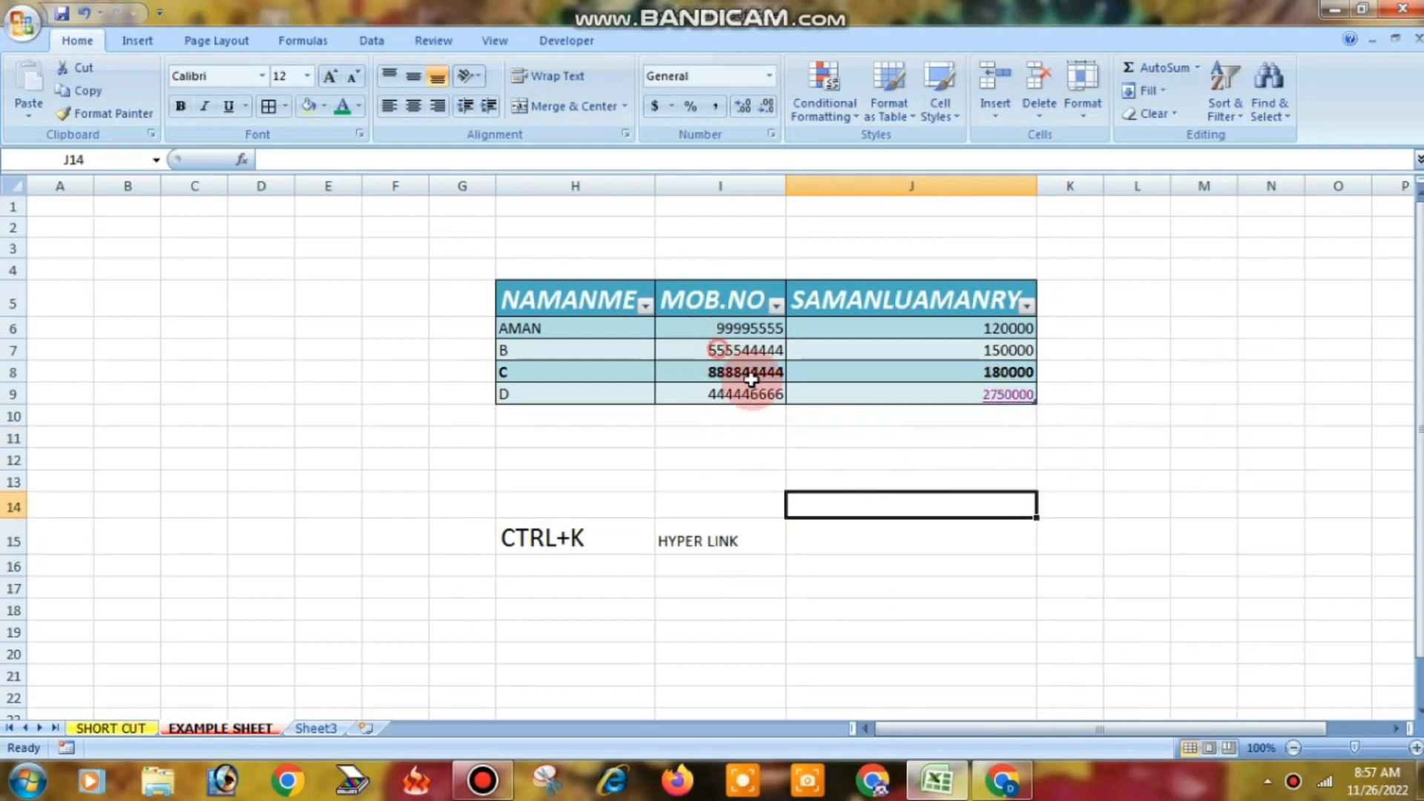
- Insert a hyperlink on cell I7 of the table to the Happy New Year document in My Documents
left_click(718, 349)
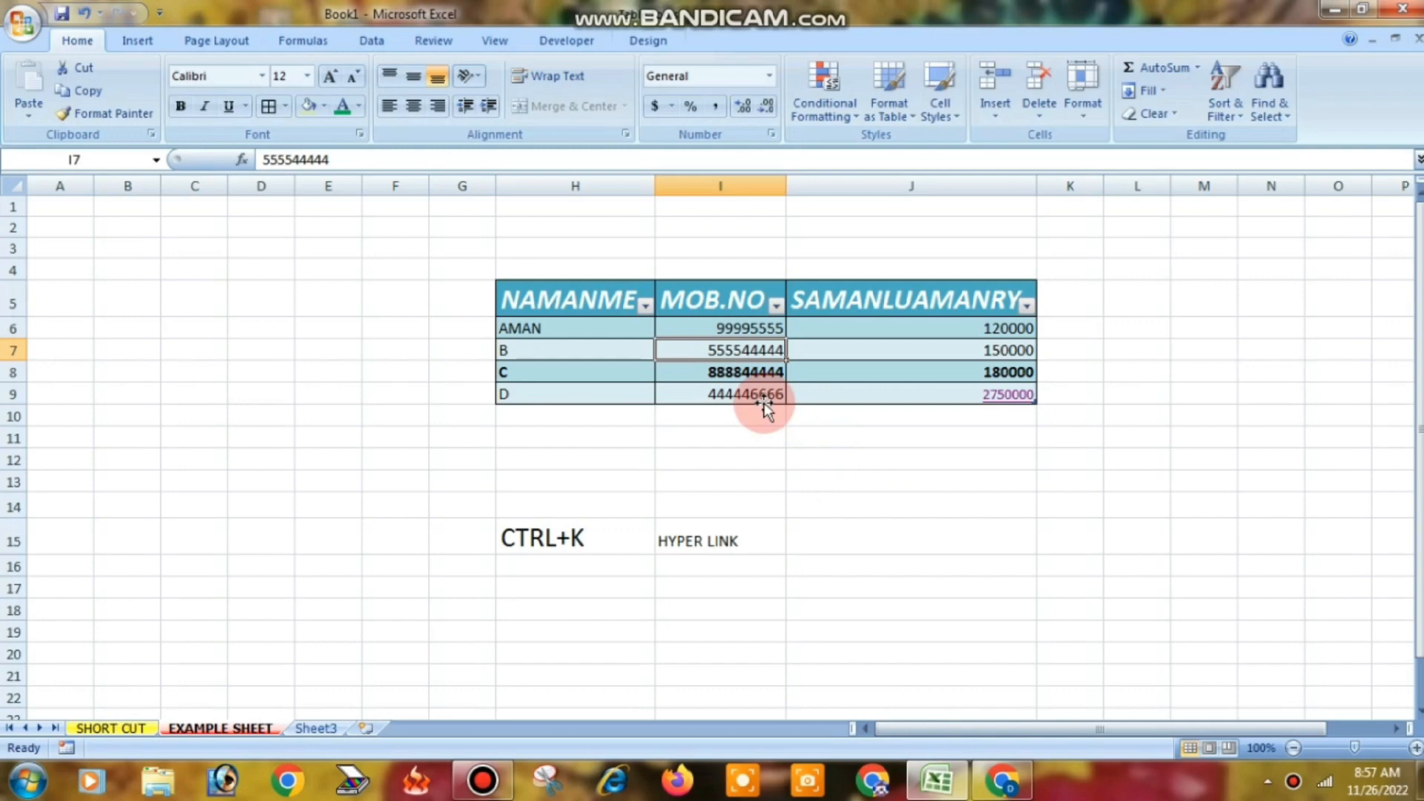
key("ctrl+k")
left_click_drag(1189, 288, 1184, 331)
left_click(914, 358)
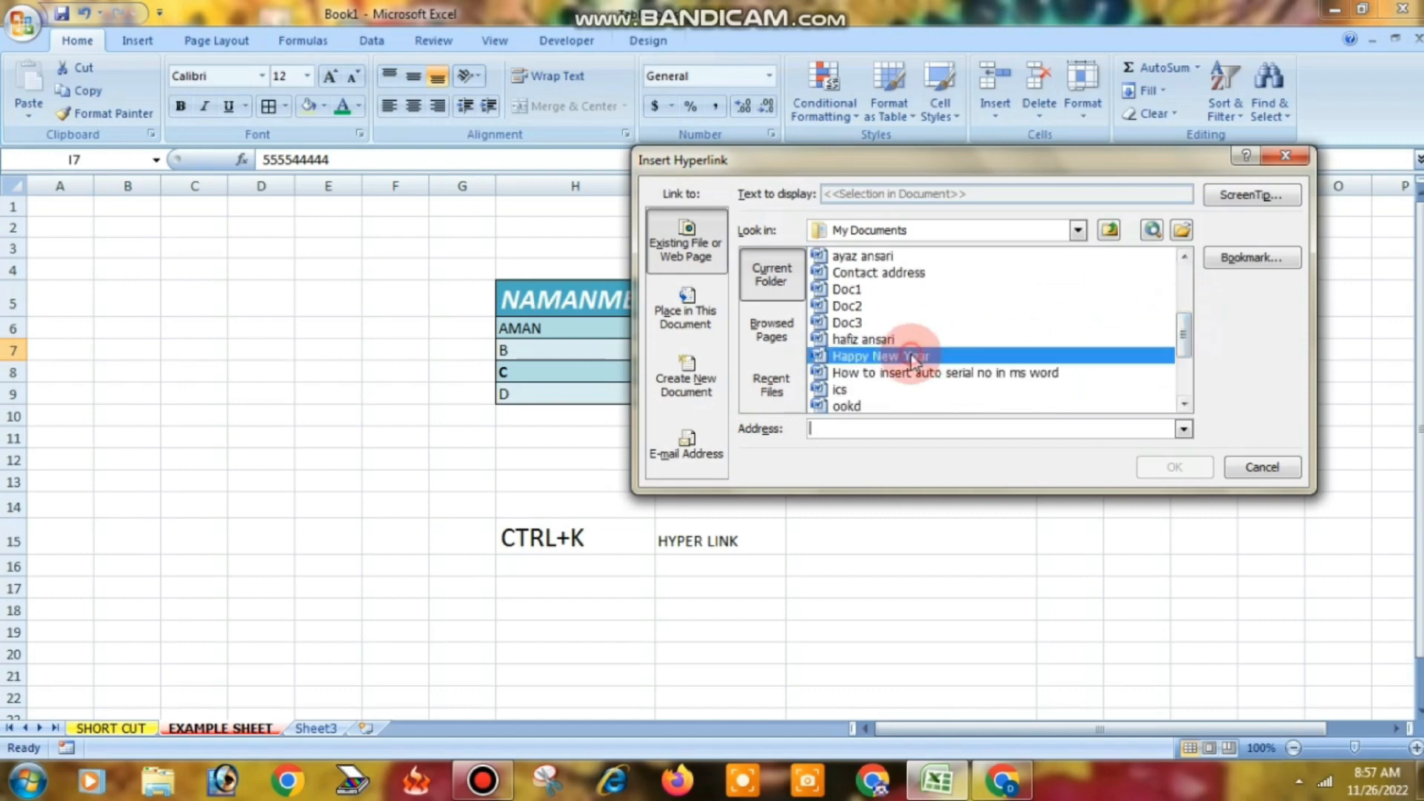
left_click(1174, 467)
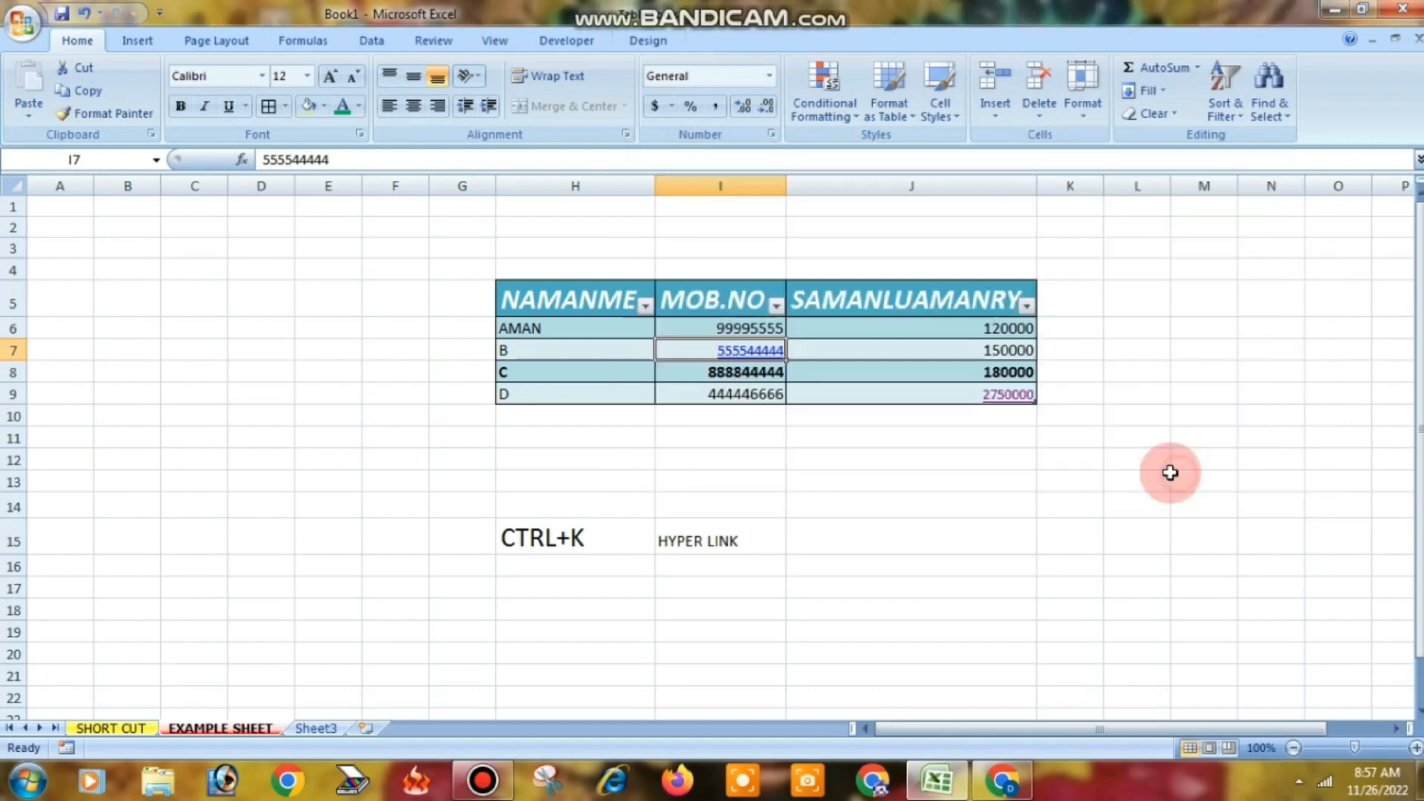
- Follow the hyperlink in cell I7, look through the Happy New Year document in Word, and close it
left_click(763, 356)
left_click(796, 470)
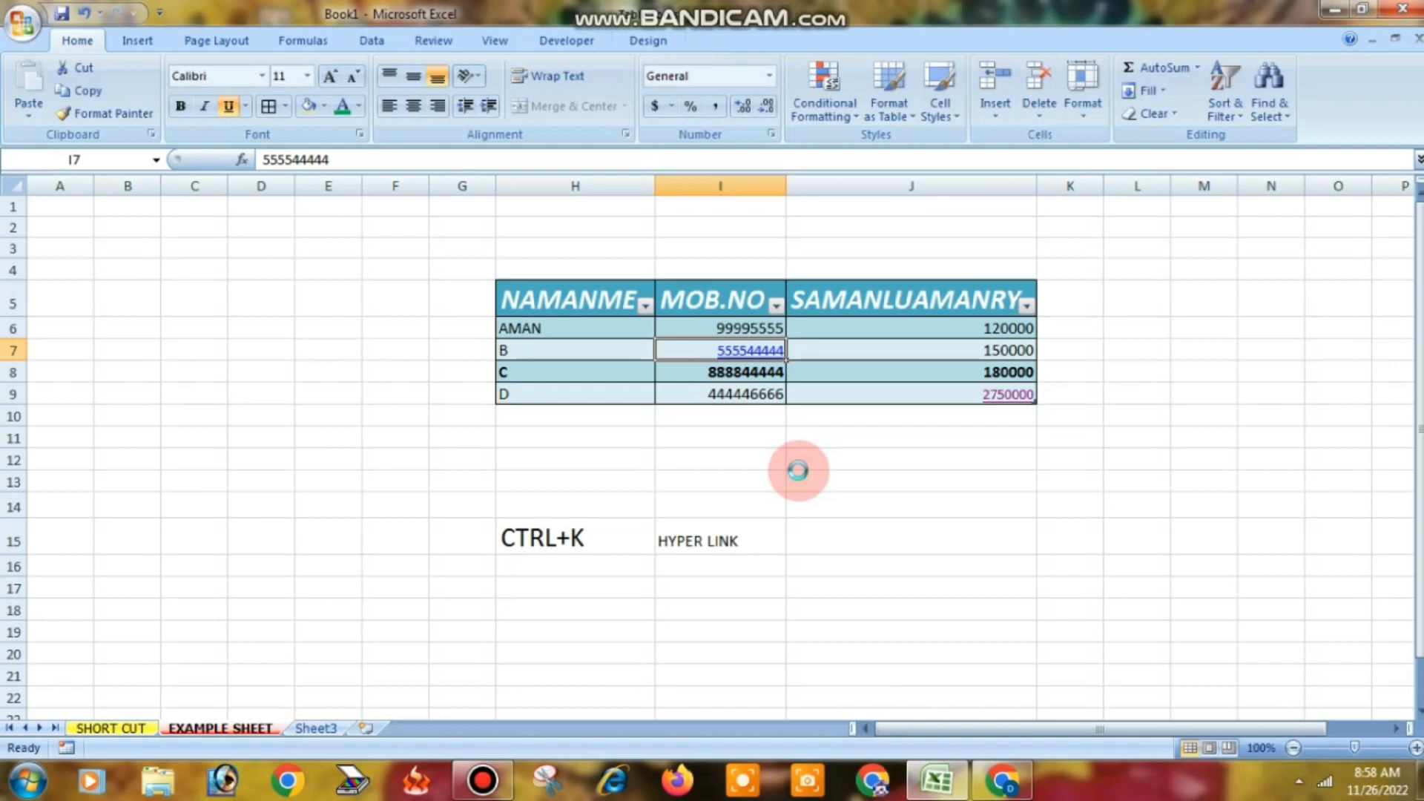
left_click(730, 352)
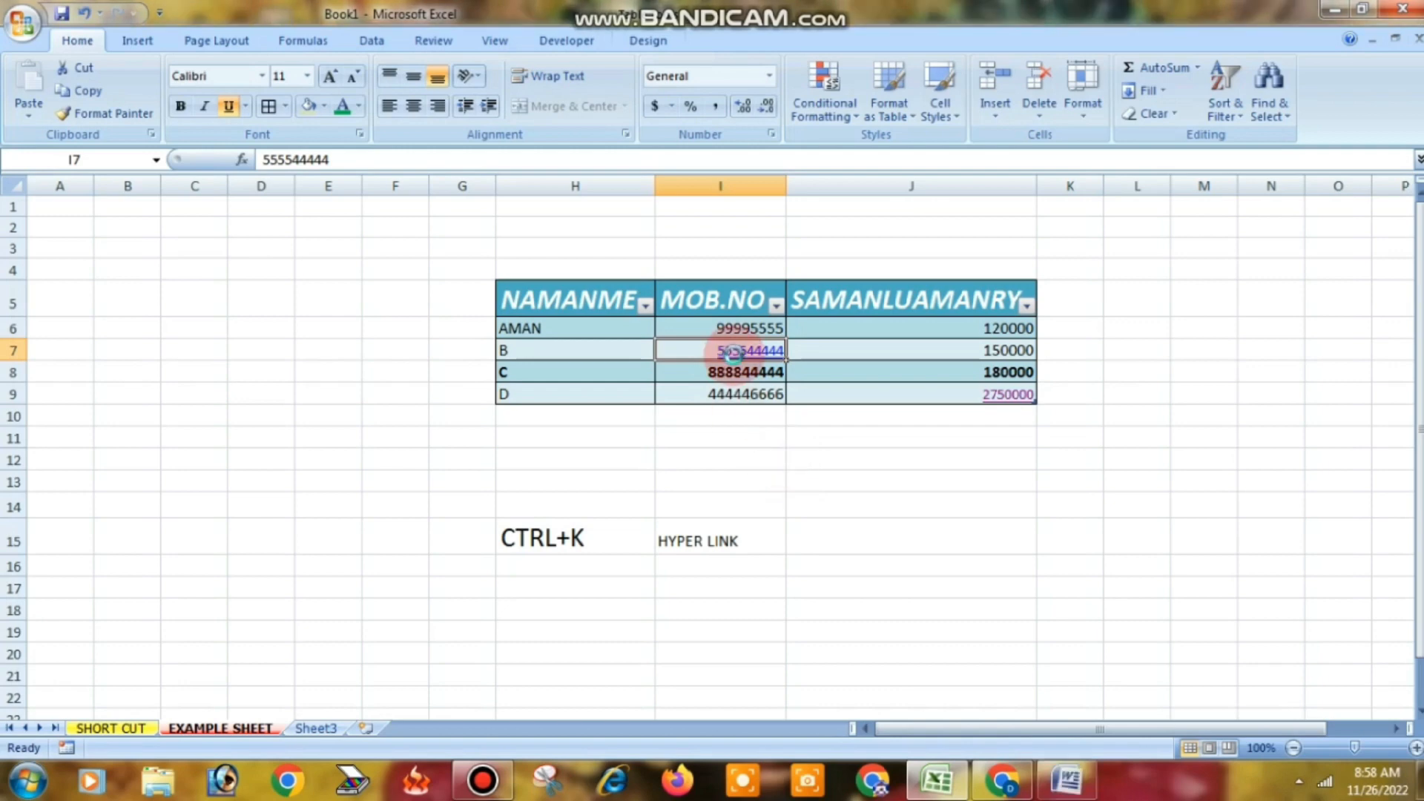
left_click(1073, 782)
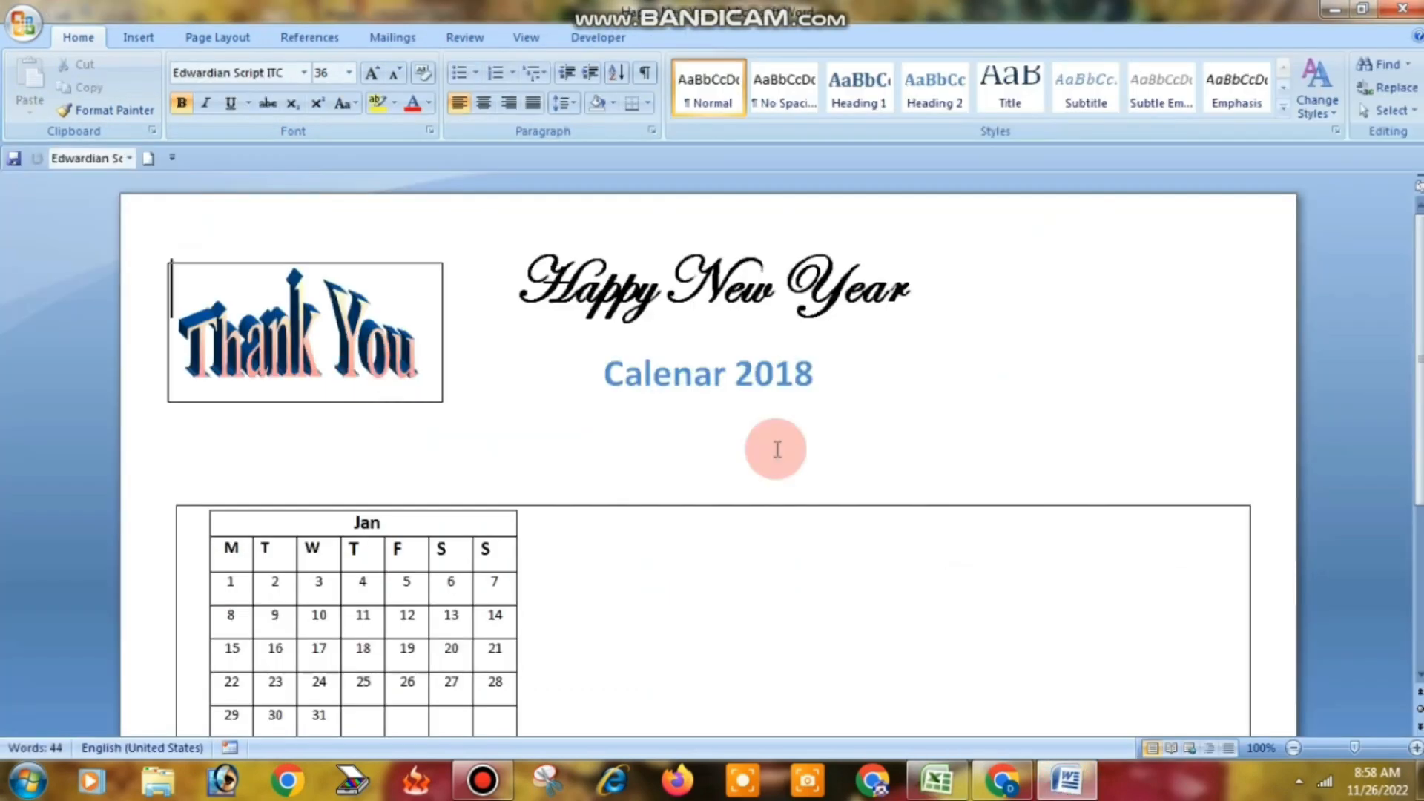
scroll(633, 572, "down", 2)
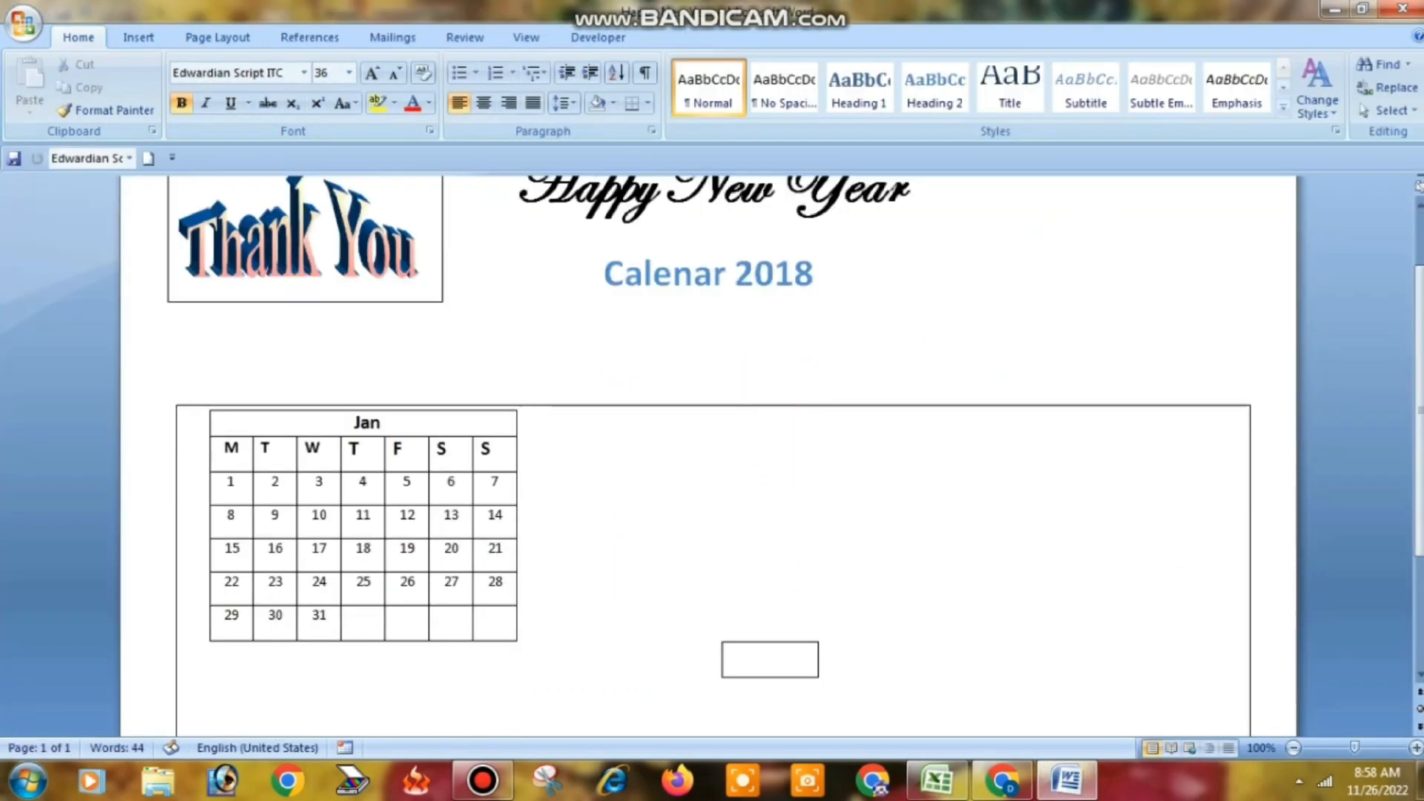
left_click(1404, 10)
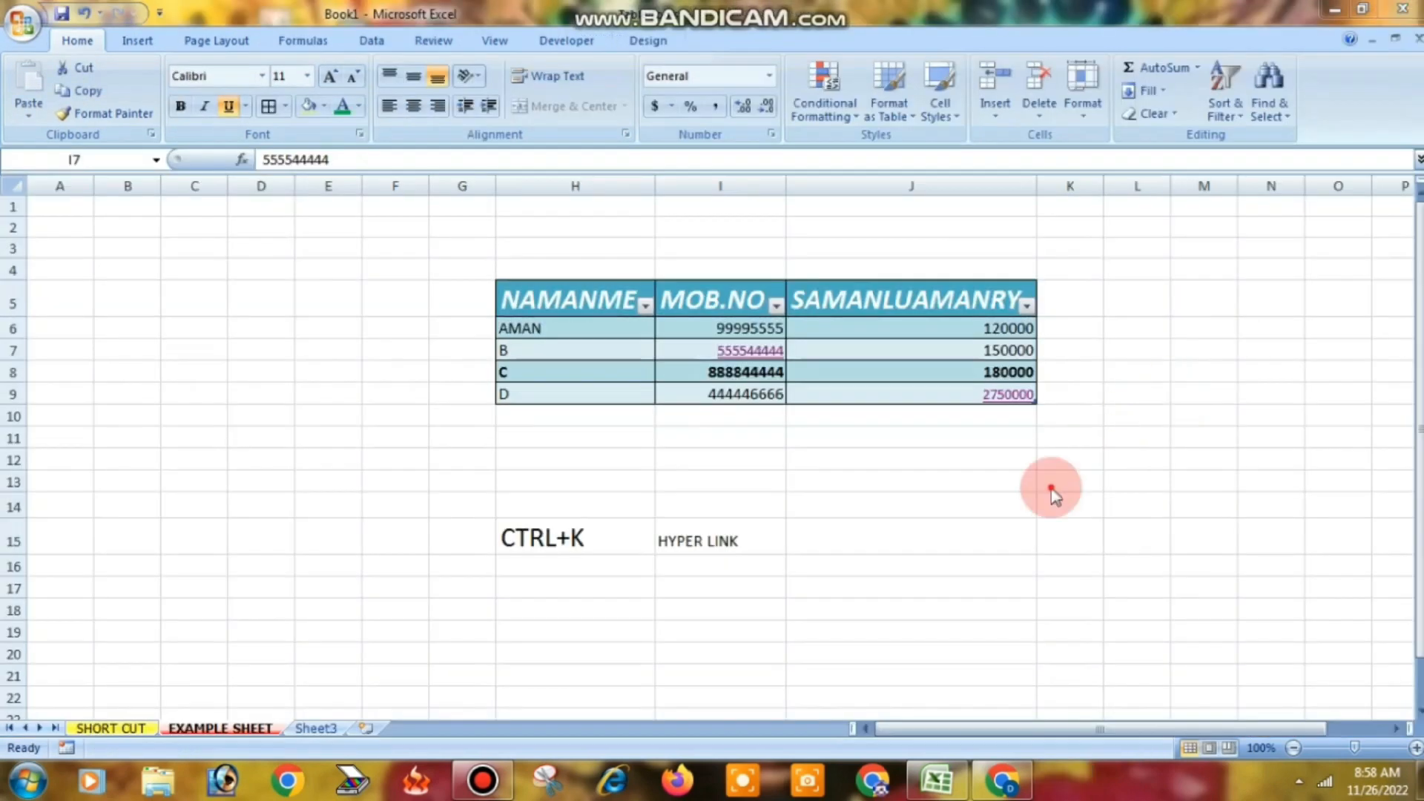
left_click(1058, 510)
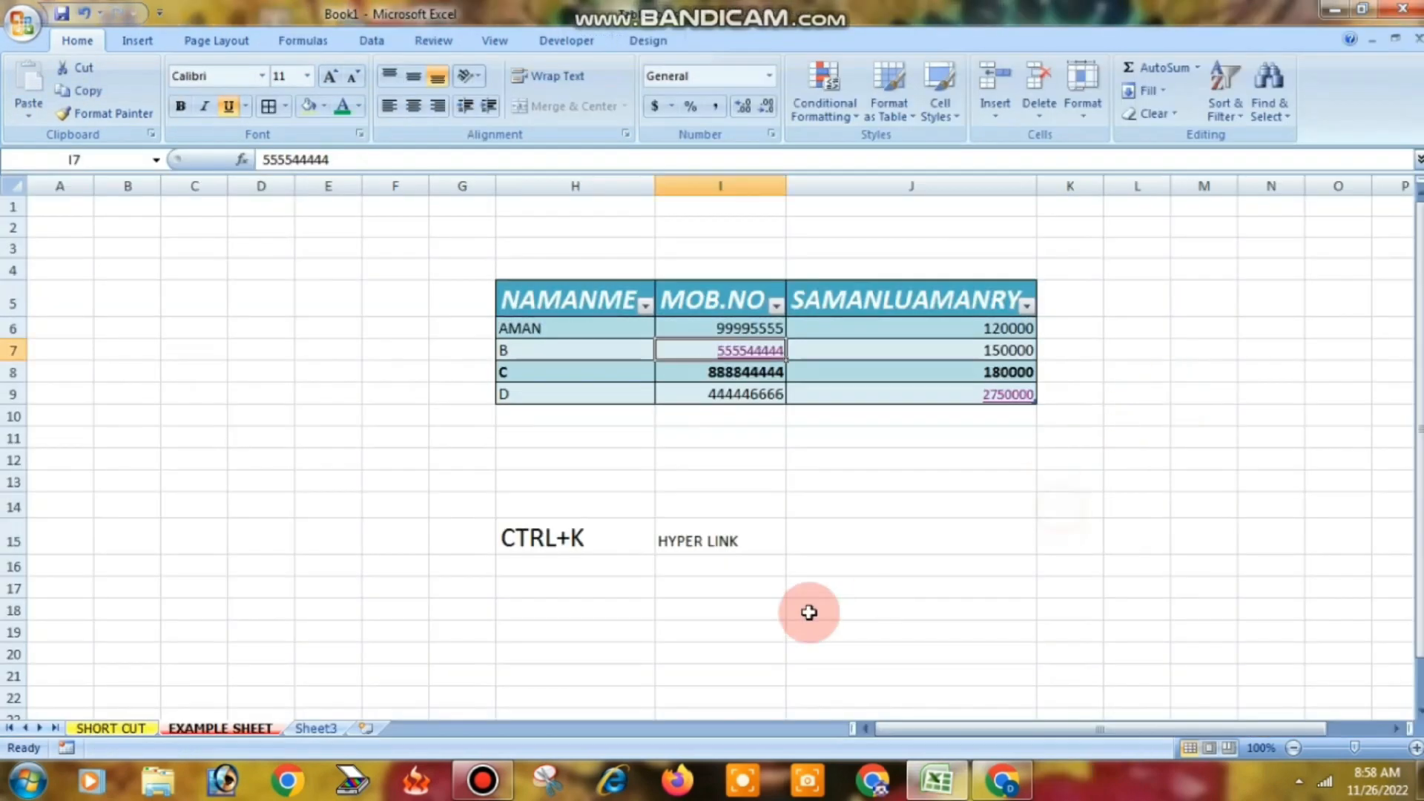
- Insert a hyperlink on the HYPER LINK text in cell I15 to the document 22 in My Documents
left_click(793, 563)
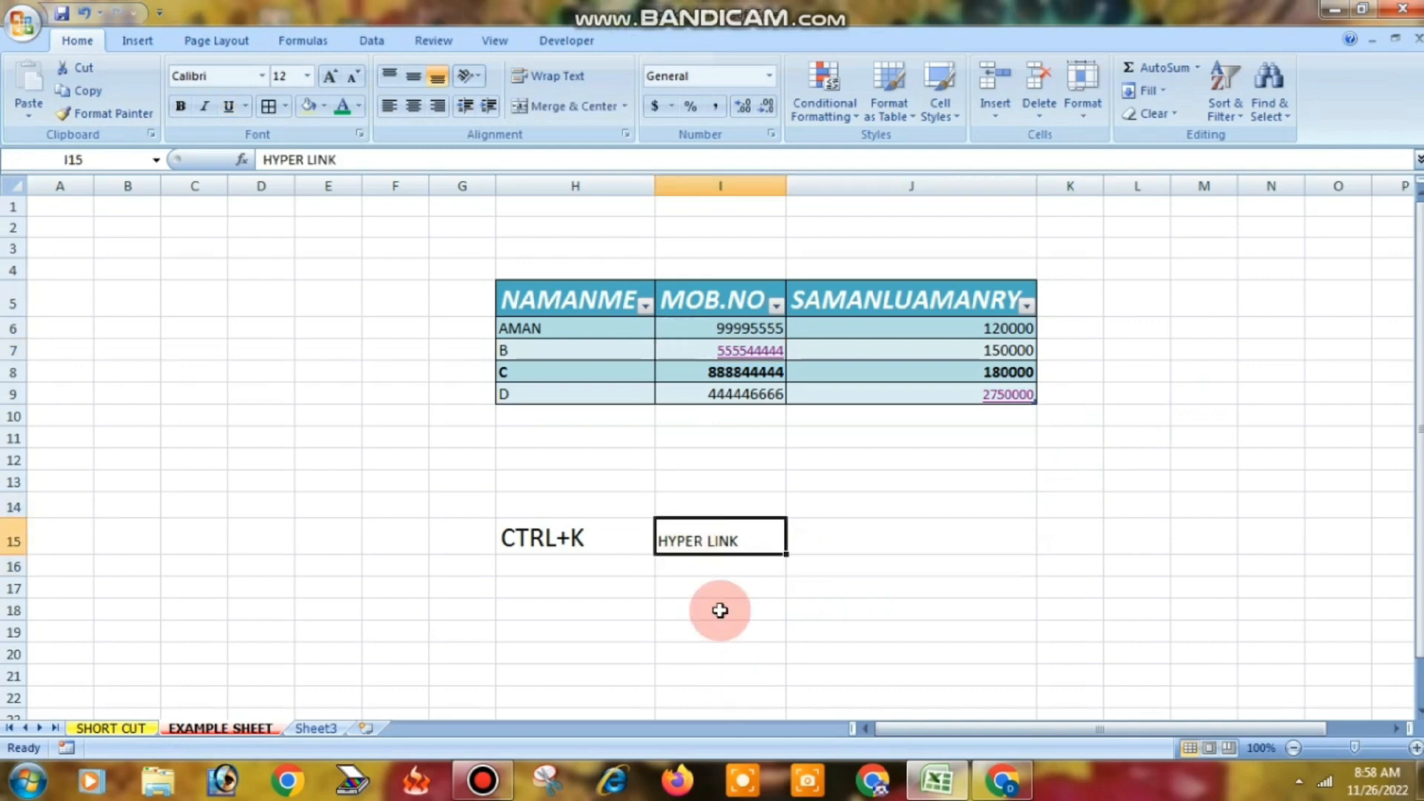
key("ctrl+k")
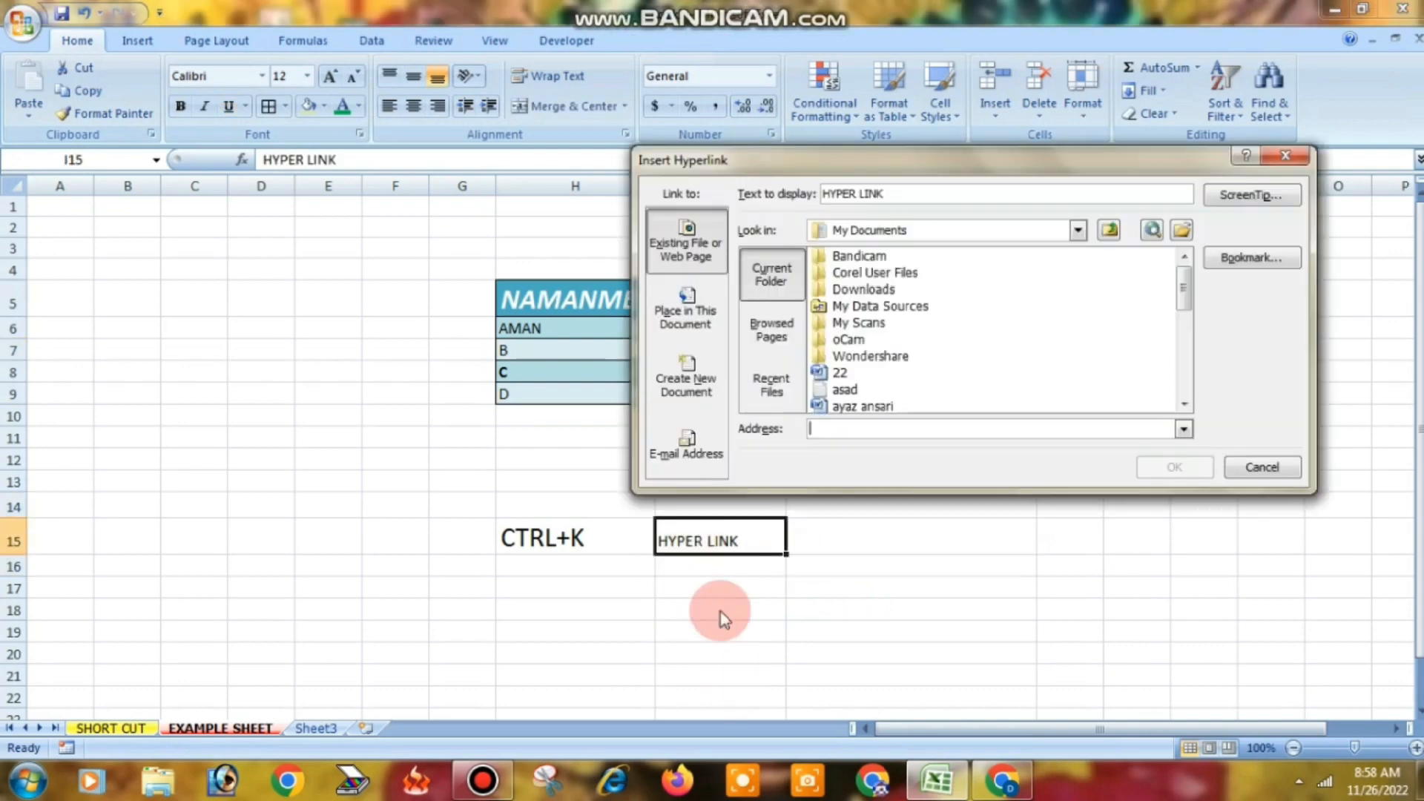
left_click(841, 373)
left_click(1160, 467)
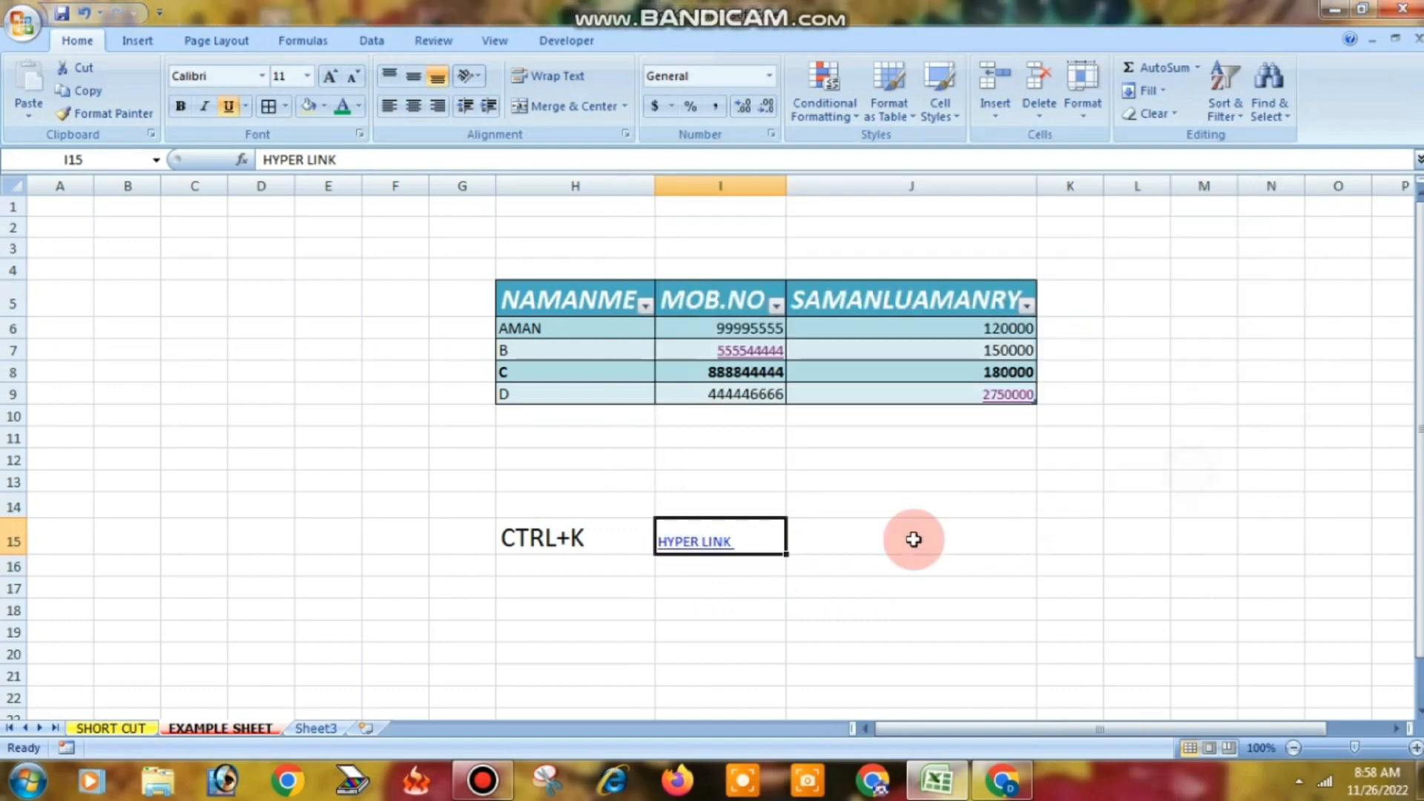
- Follow the HYPER LINK cell's link to view document 22 in Word, and close it
left_click(701, 546)
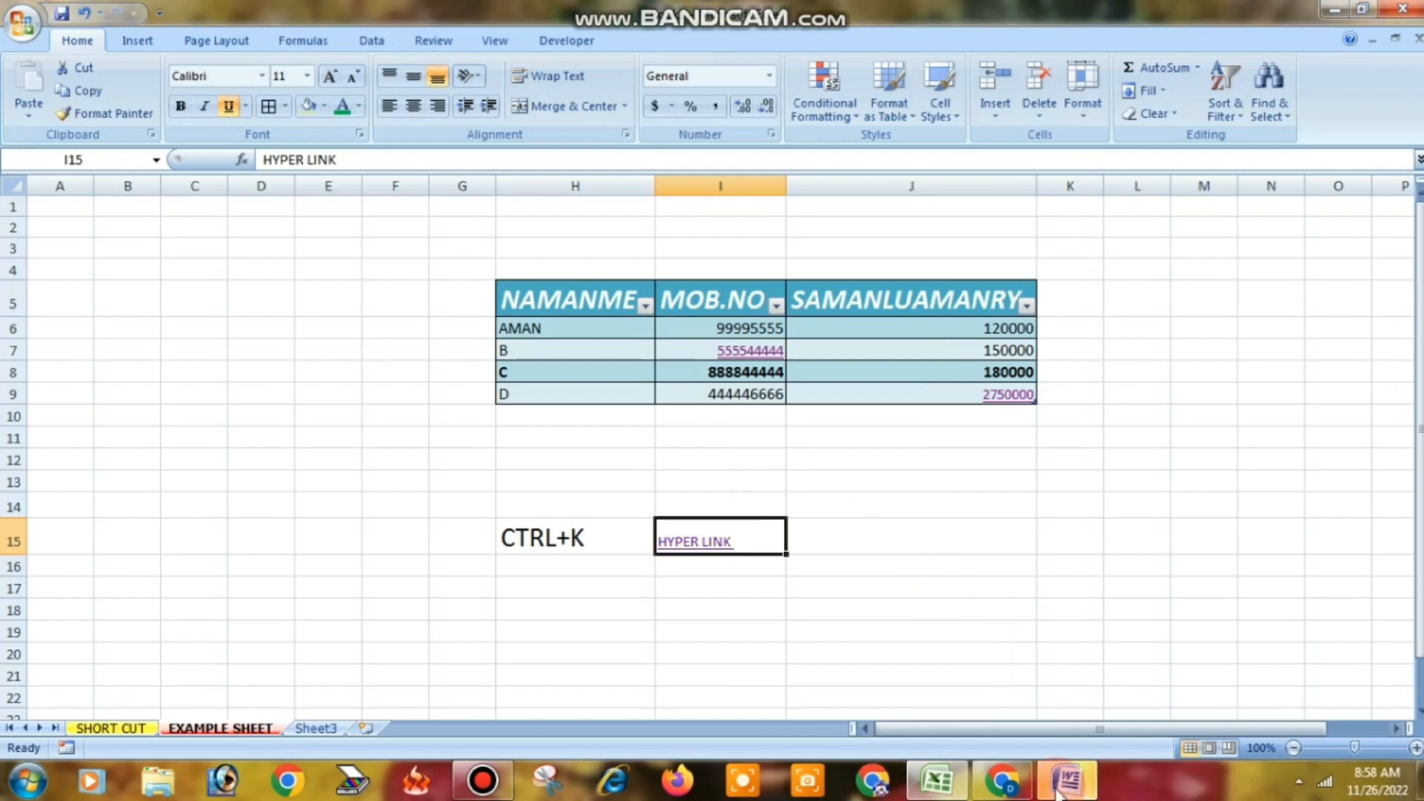
left_click(1074, 703)
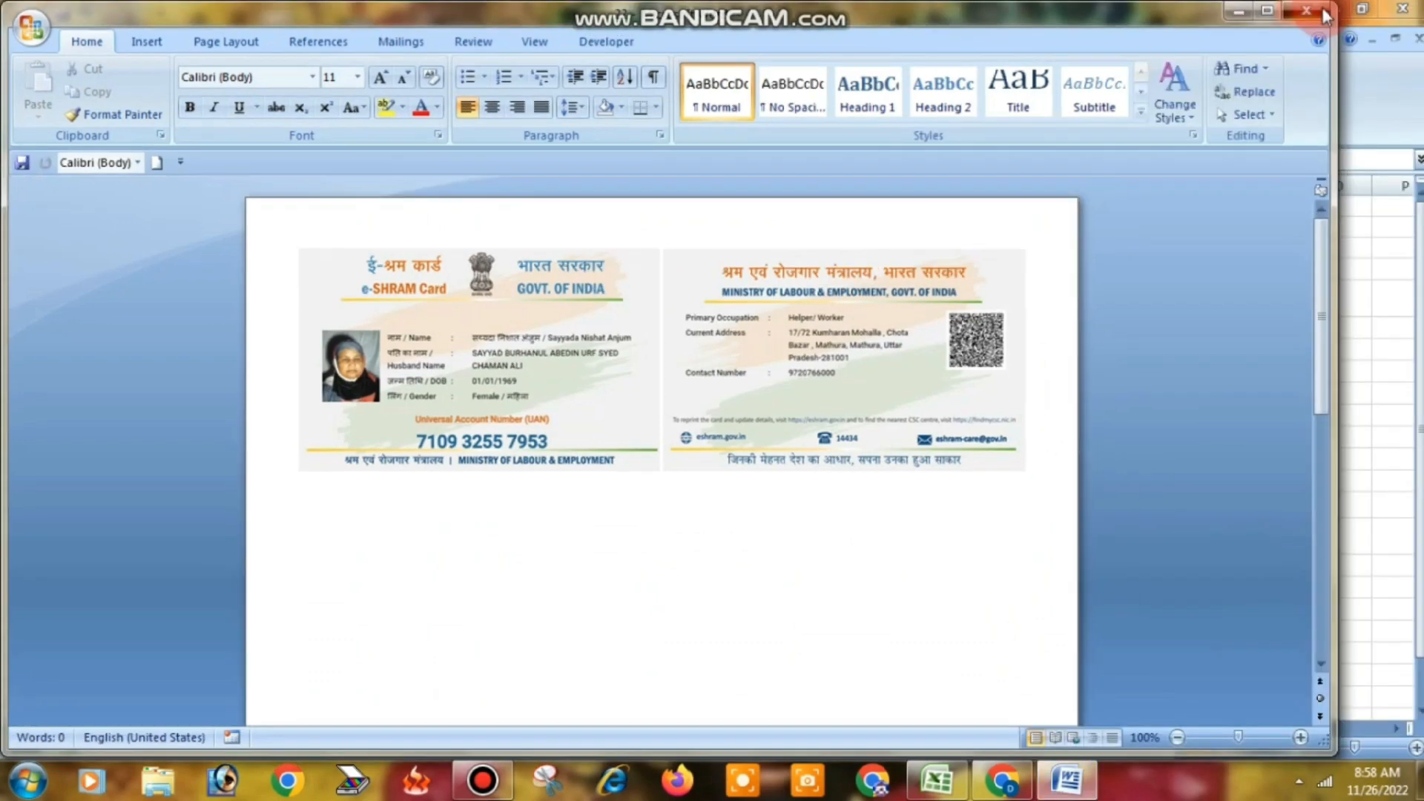
left_click(1320, 11)
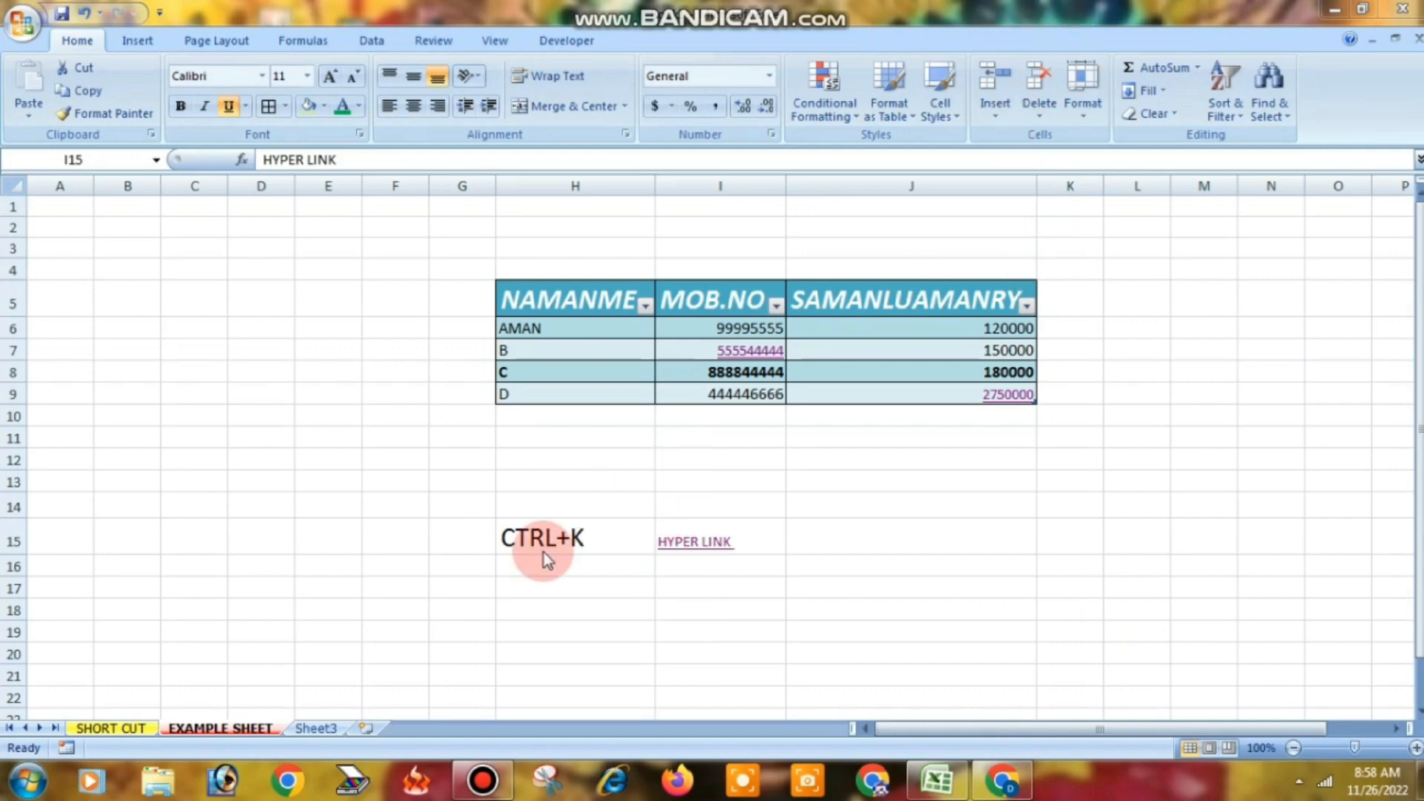
- Consult the tenth entry of the SHORT CUT list and compare it with the table on EXAMPLE SHEET
left_click(104, 724)
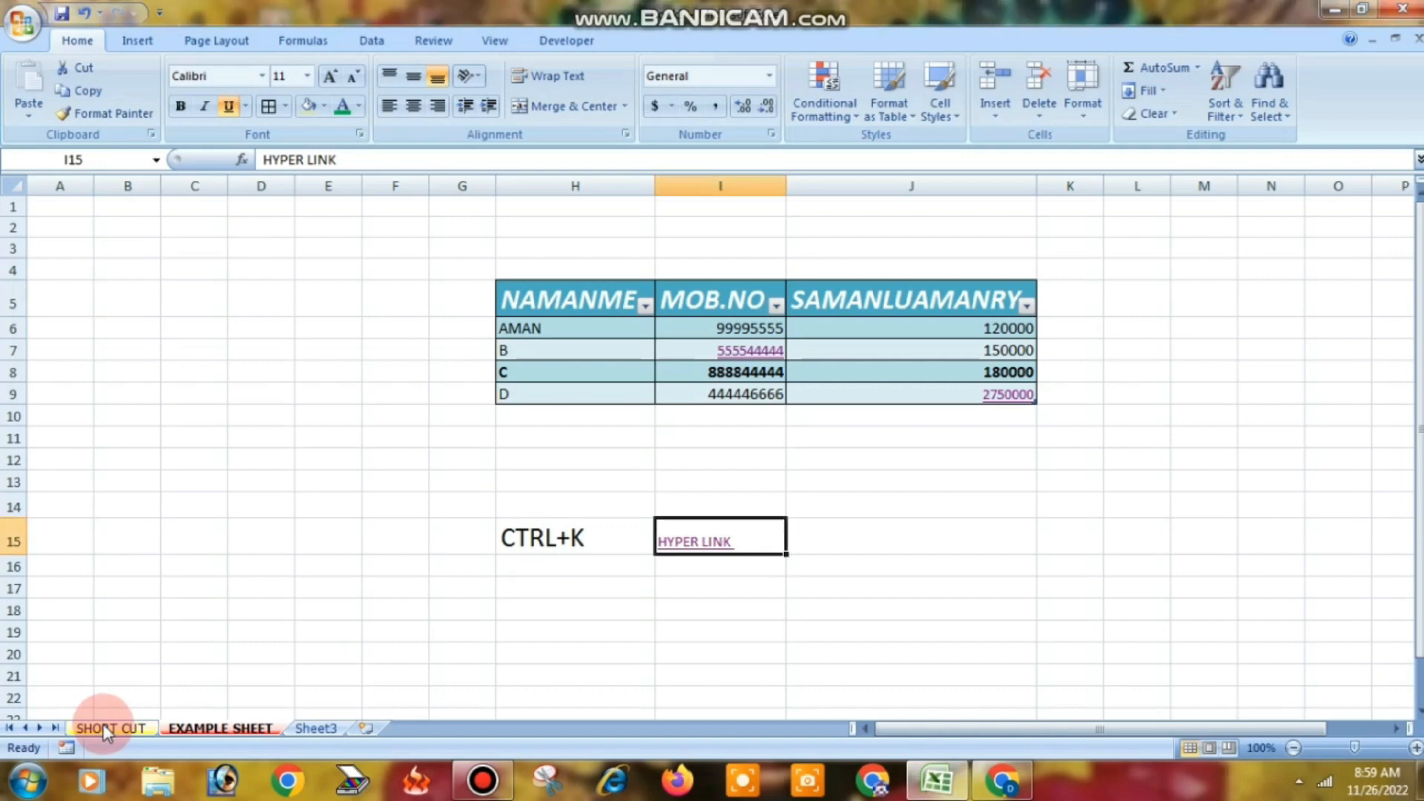
left_click(104, 724)
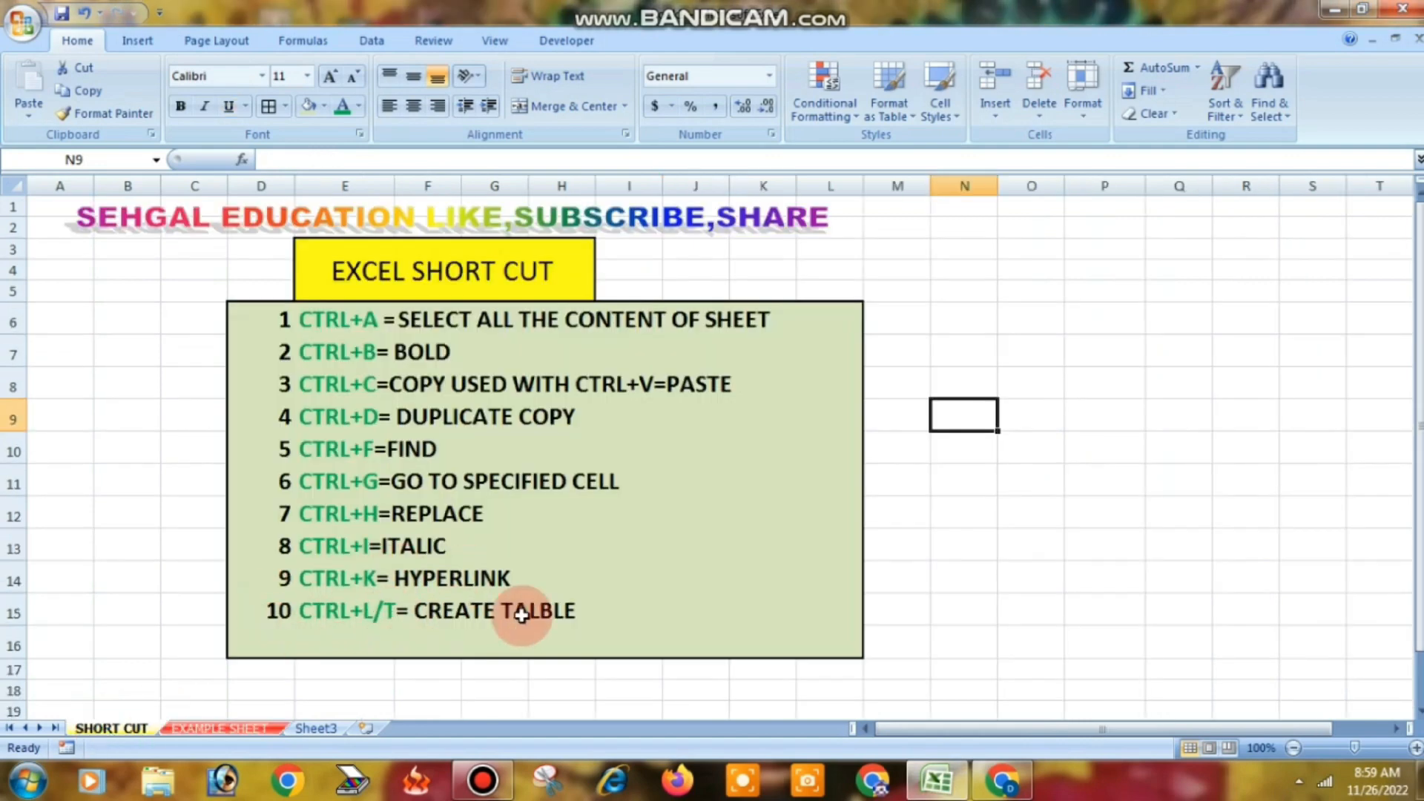
left_click(222, 727)
key("Up")
key("Up")
key("Up")
key("Right")
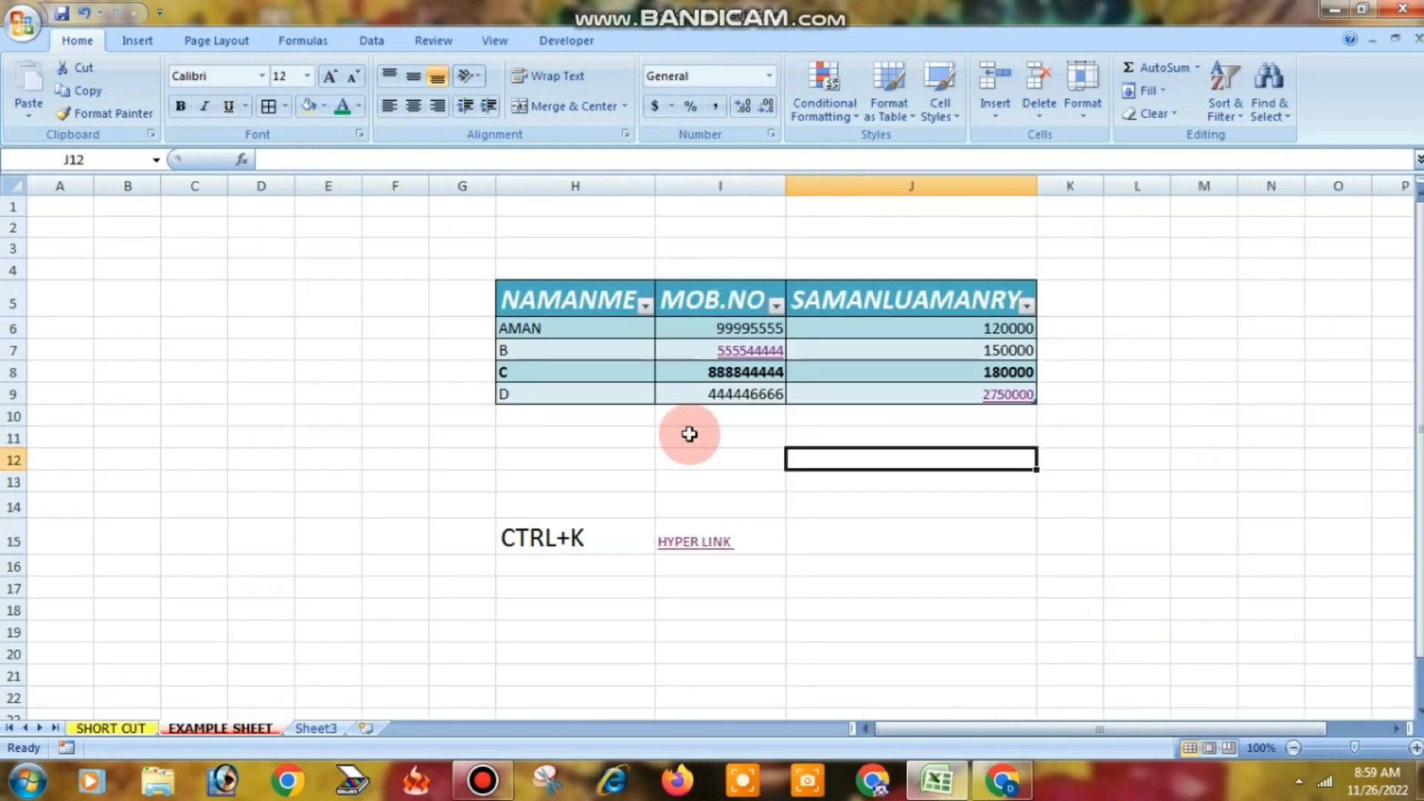
key("ctrl+Page_Up")
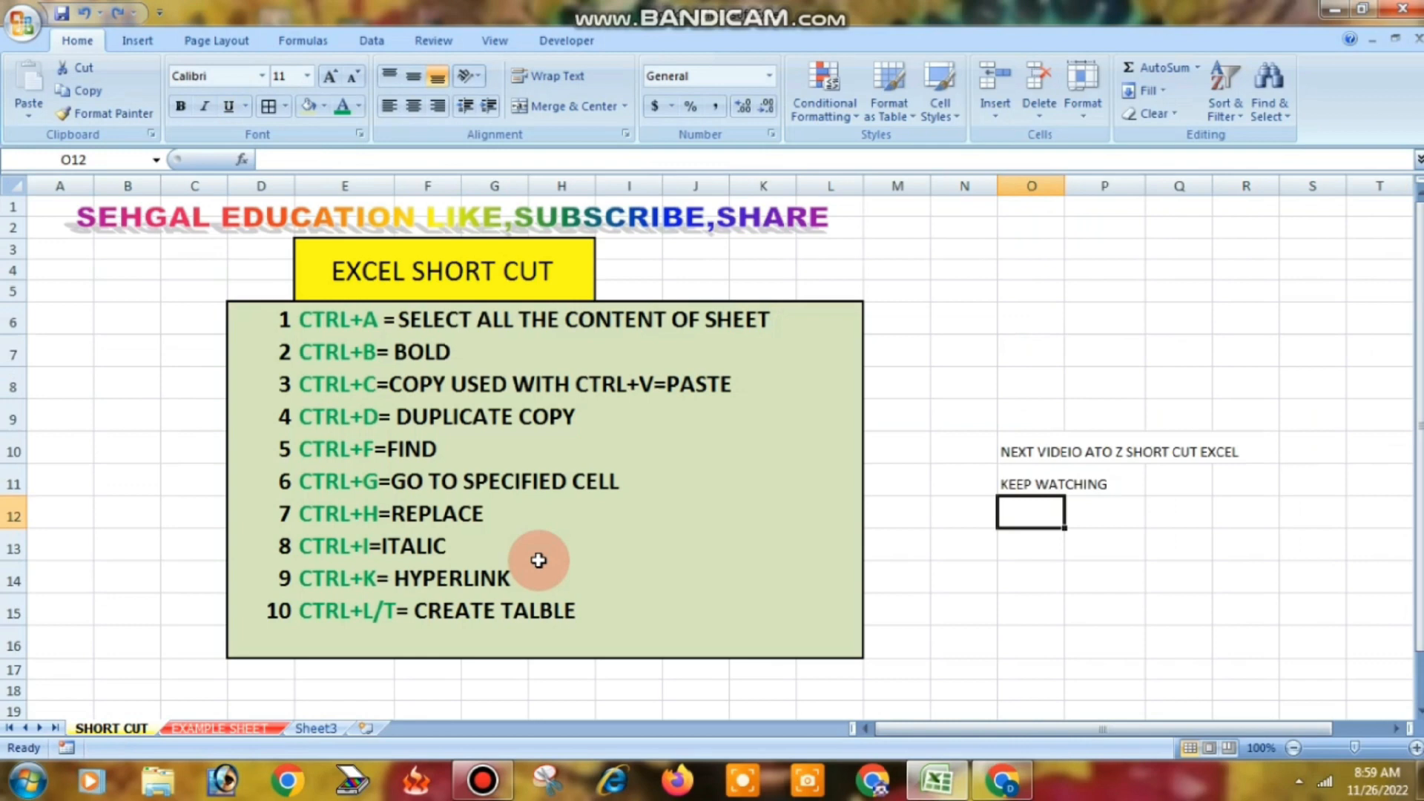
- On EXAMPLE SHEET, undo the two new hyperlinks and the conversion of the data range into a formatted table
left_click(263, 728)
key("ctrl+z")
key("ctrl+z")
key("ctrl+z")
key("ctrl+z")
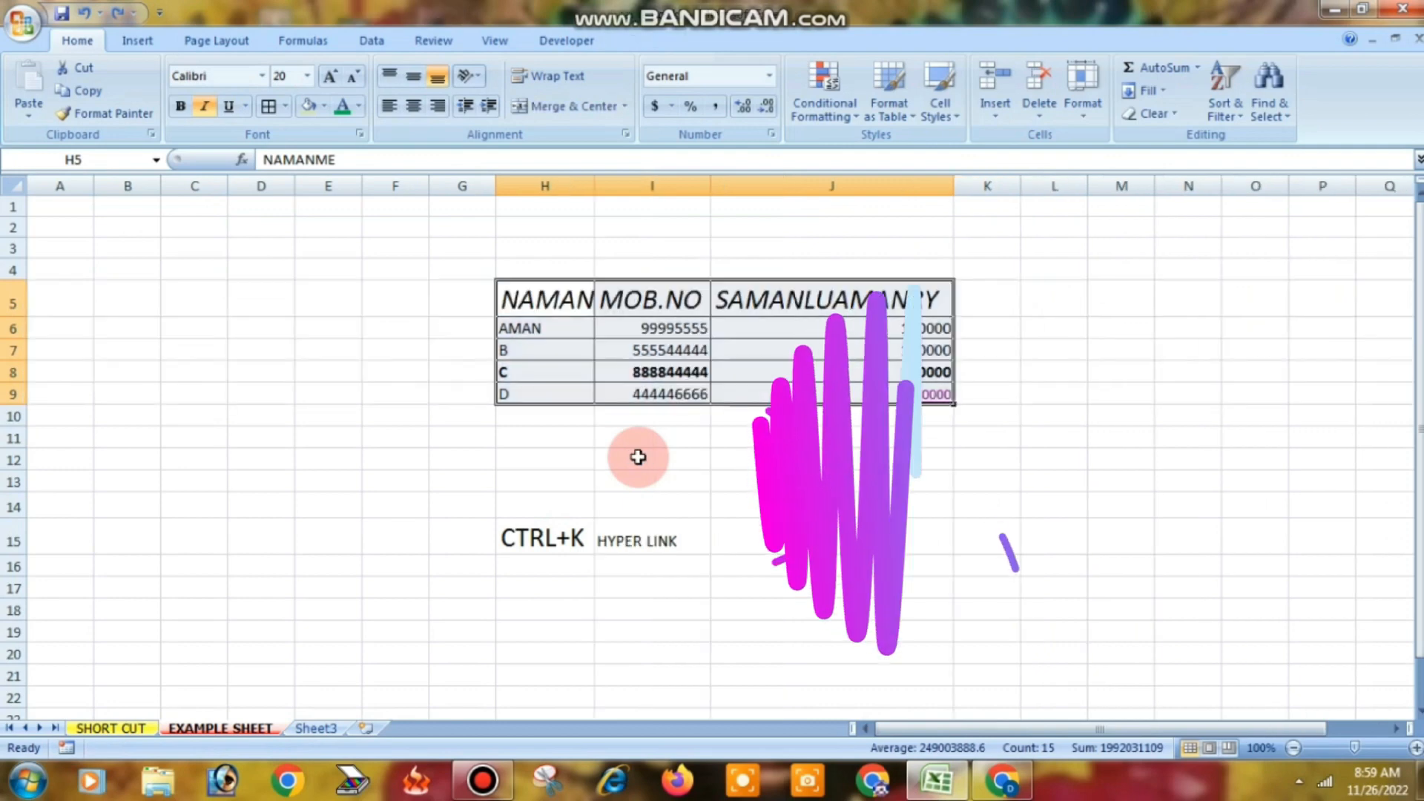
- Clear the CTRL+K and HYPER LINK labels from cells H15:I15 on EXAMPLE SHEET
left_click_drag(524, 547, 684, 528)
key("Delete")
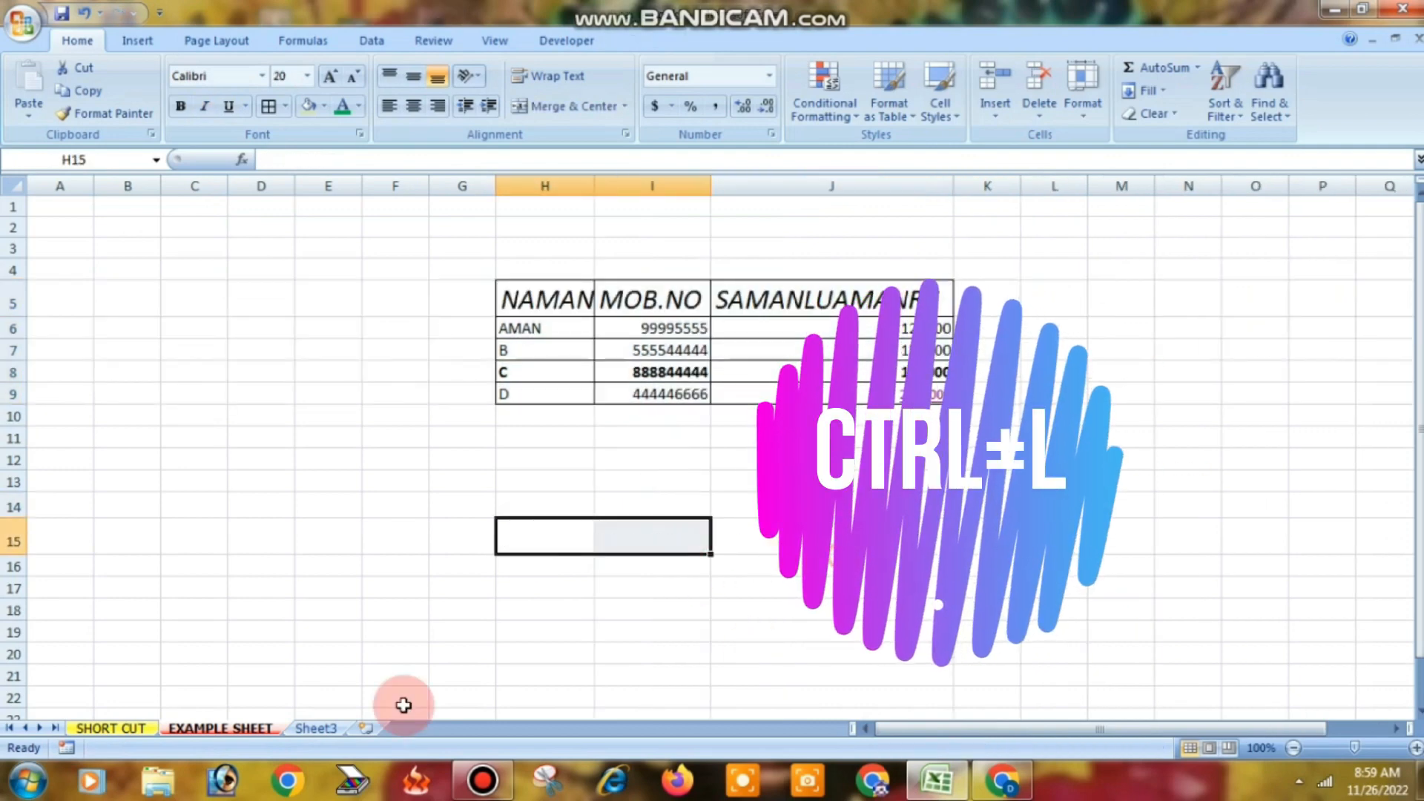
key("Right")
key("Right")
- Check the tenth entry of the SHORT CUT list, and on EXAMPLE SHEET enter CTRL+L/T in I13 and CREATE TABLE in J13
left_click(152, 729)
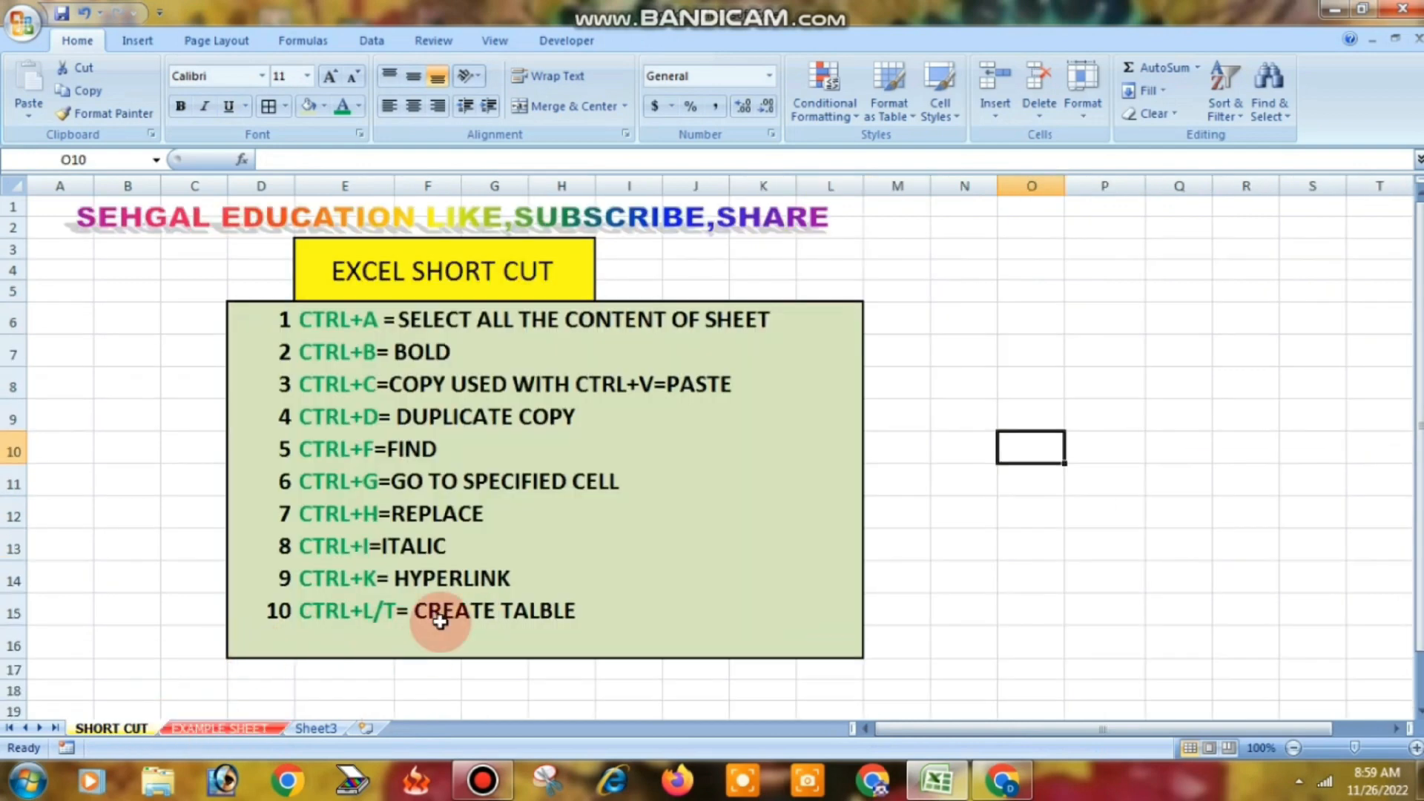
left_click(201, 731)
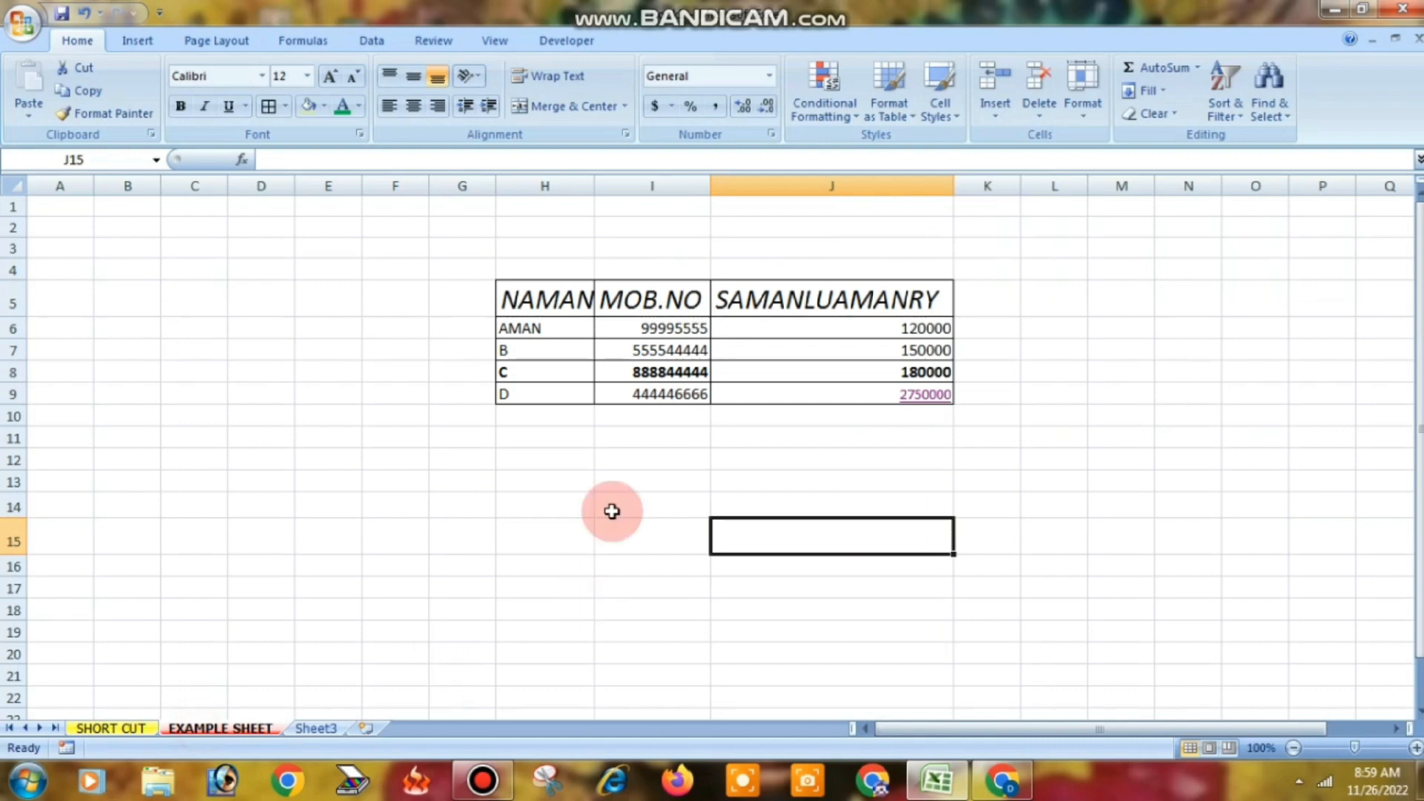
left_click(628, 483)
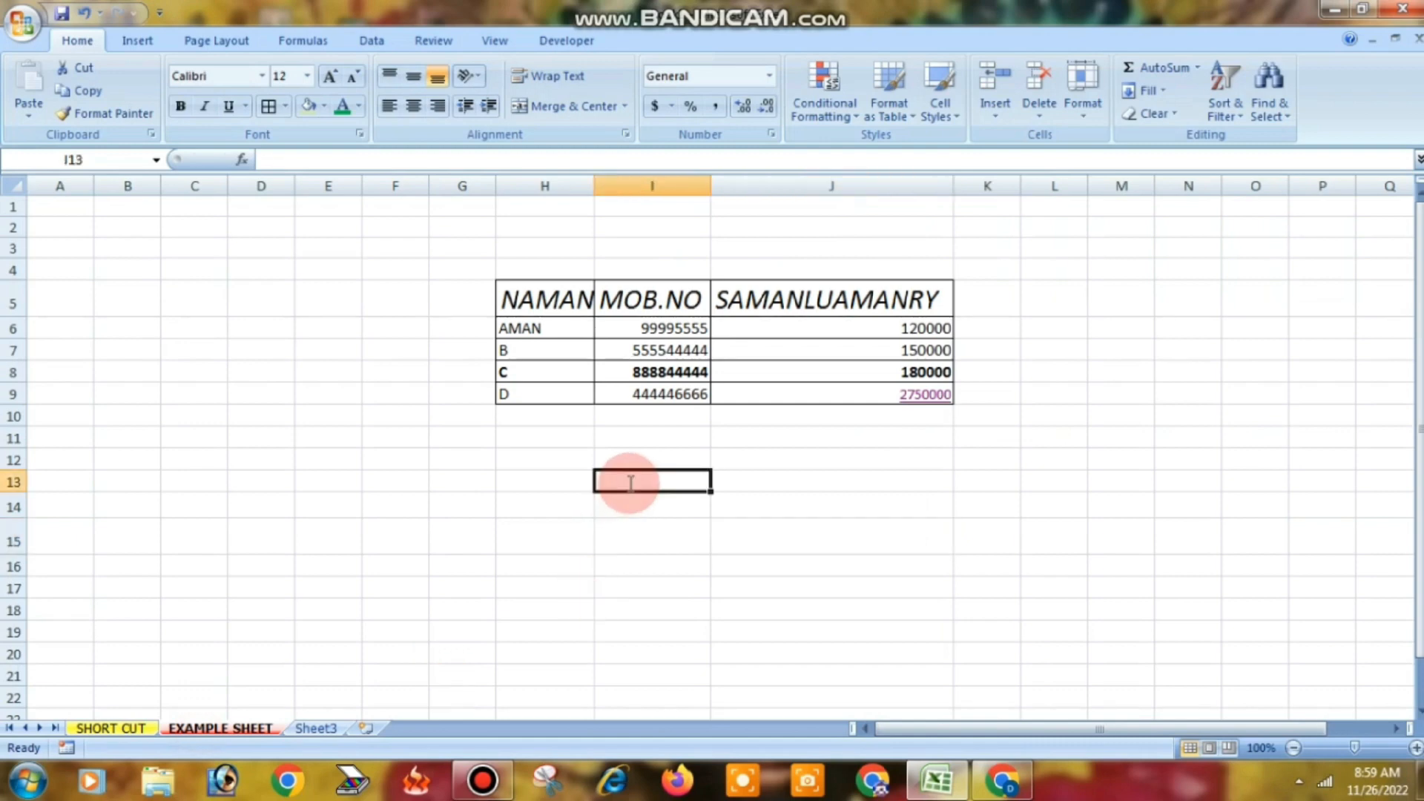
type("CTRL")
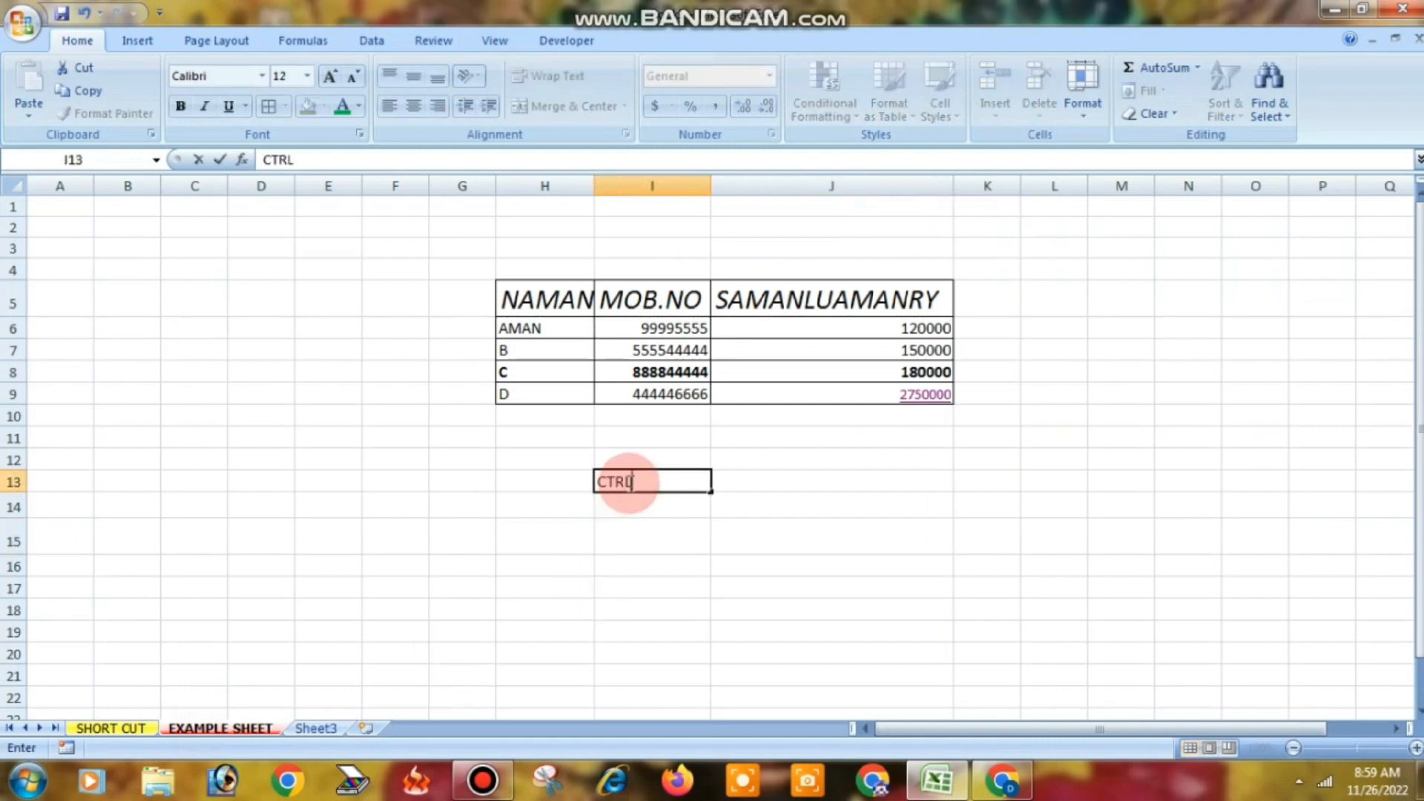
type("+L/T")
left_click(797, 508)
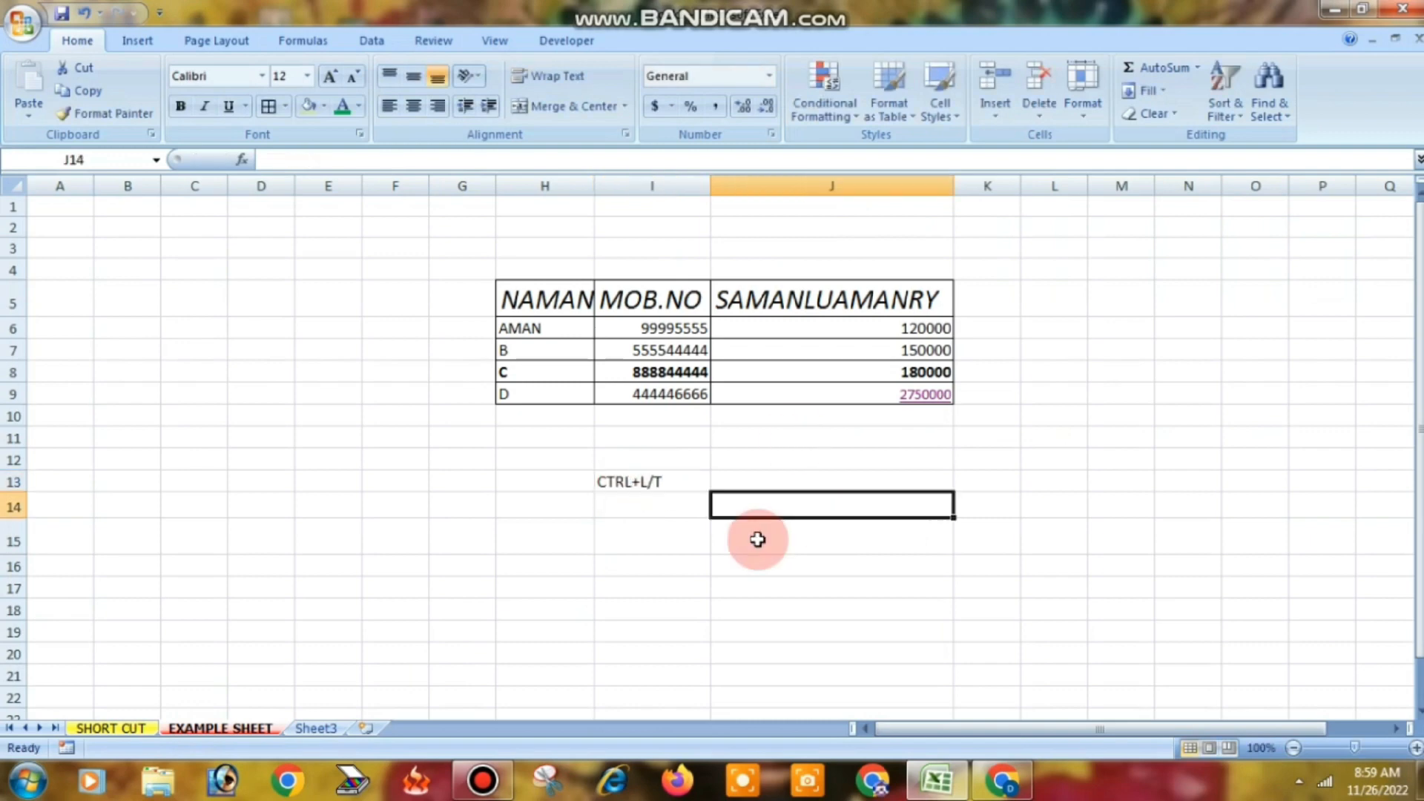
left_click(758, 483)
type("CREATE TABLE")
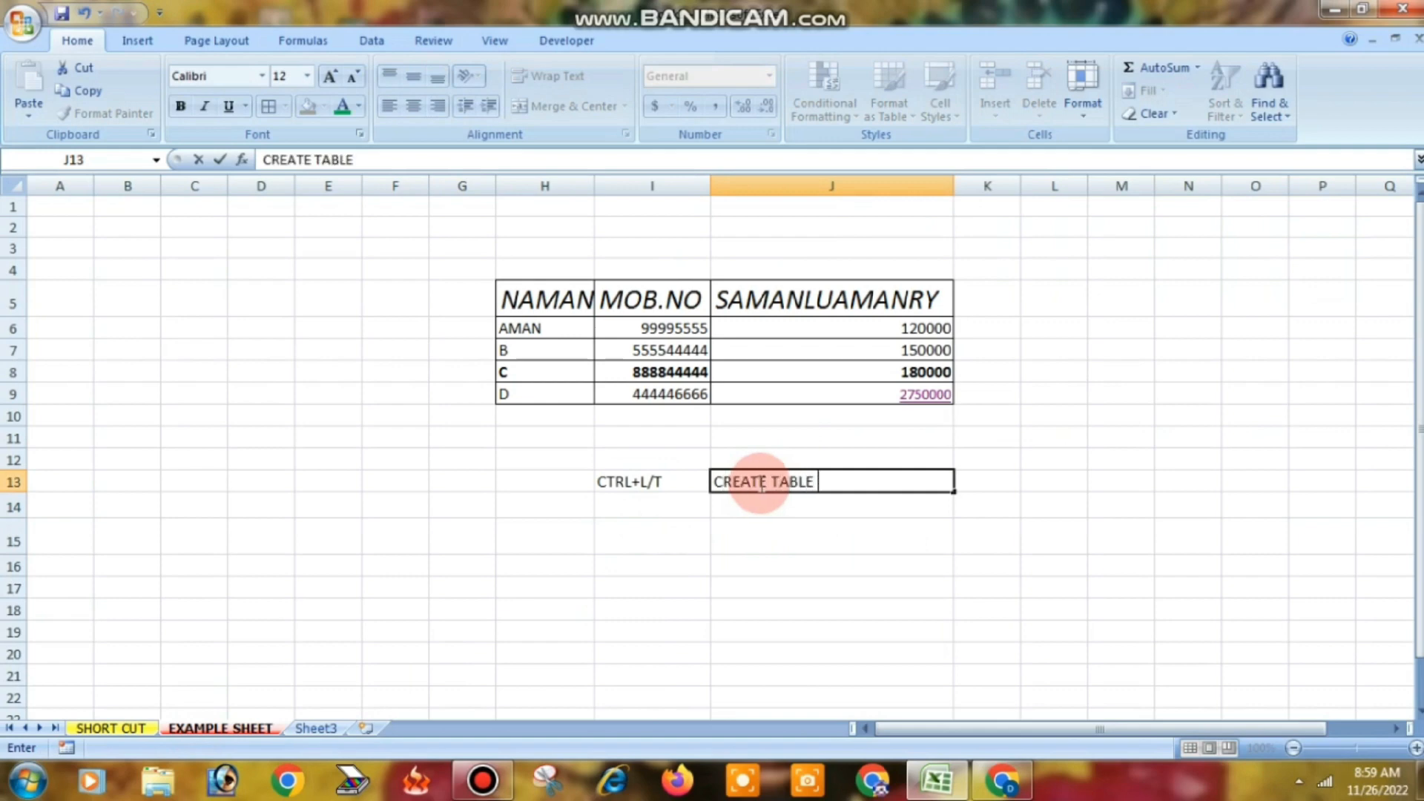
left_click(804, 534)
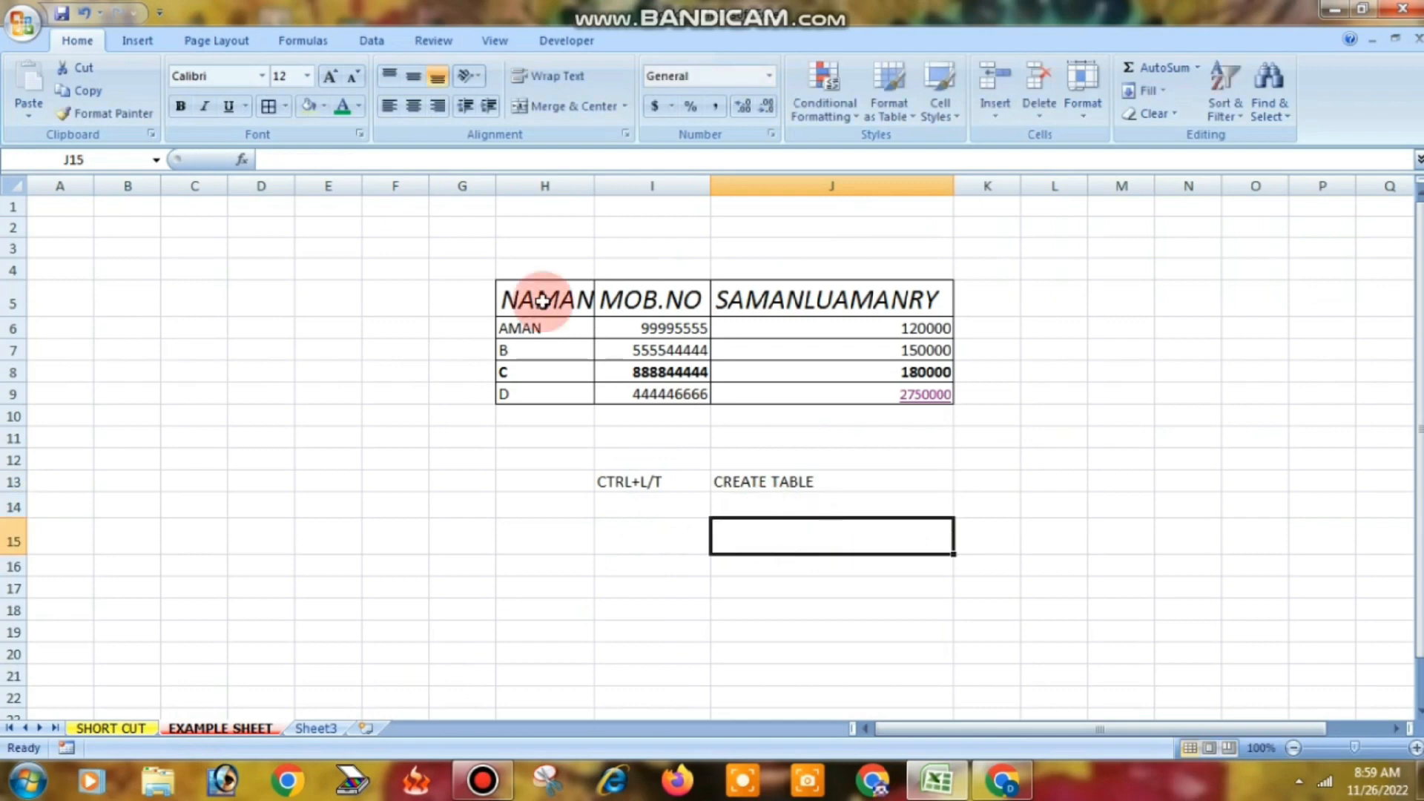
- Widen column H to fit its header and column J to 35.00, and replace the header in J5 with SALUARY
left_click_drag(595, 188, 646, 193)
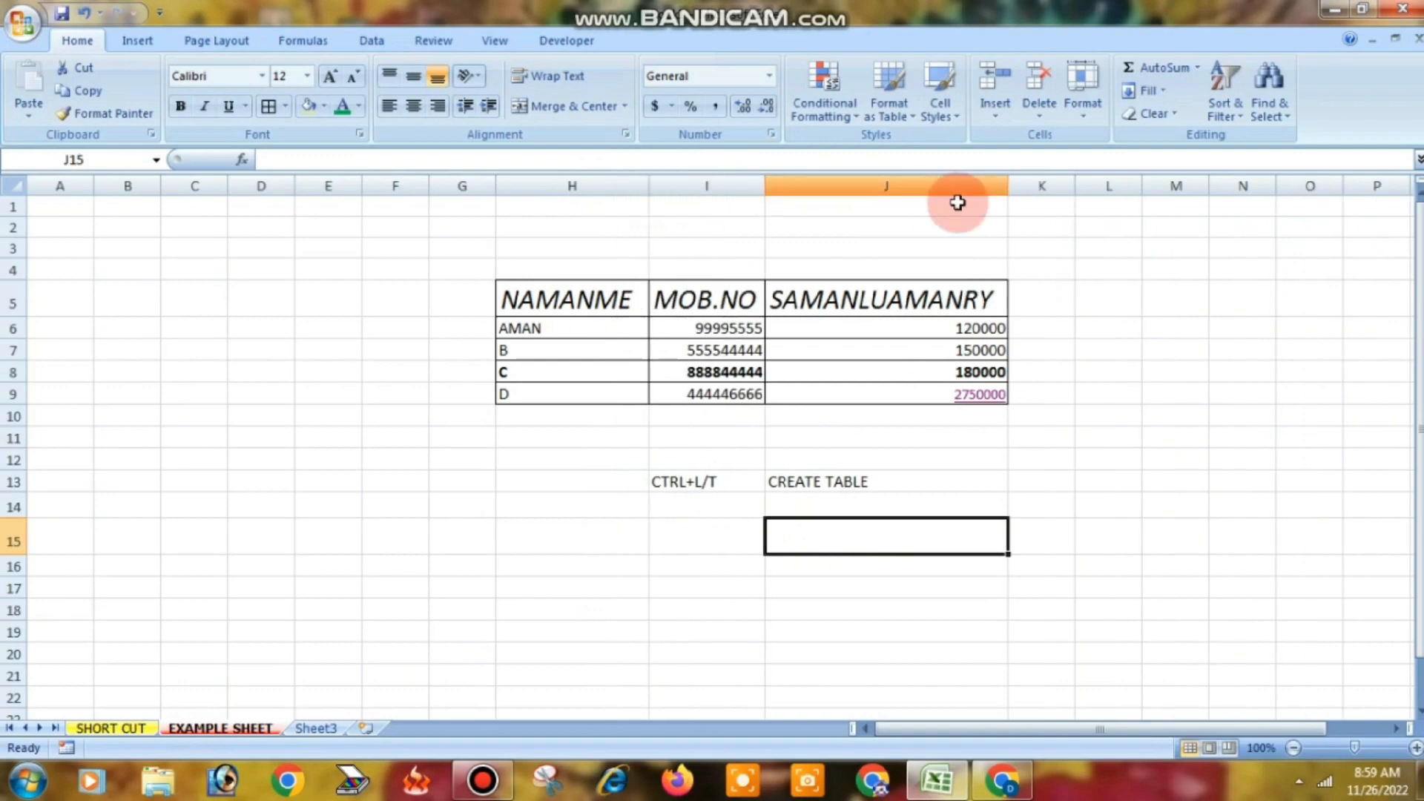
left_click_drag(1006, 189, 1026, 187)
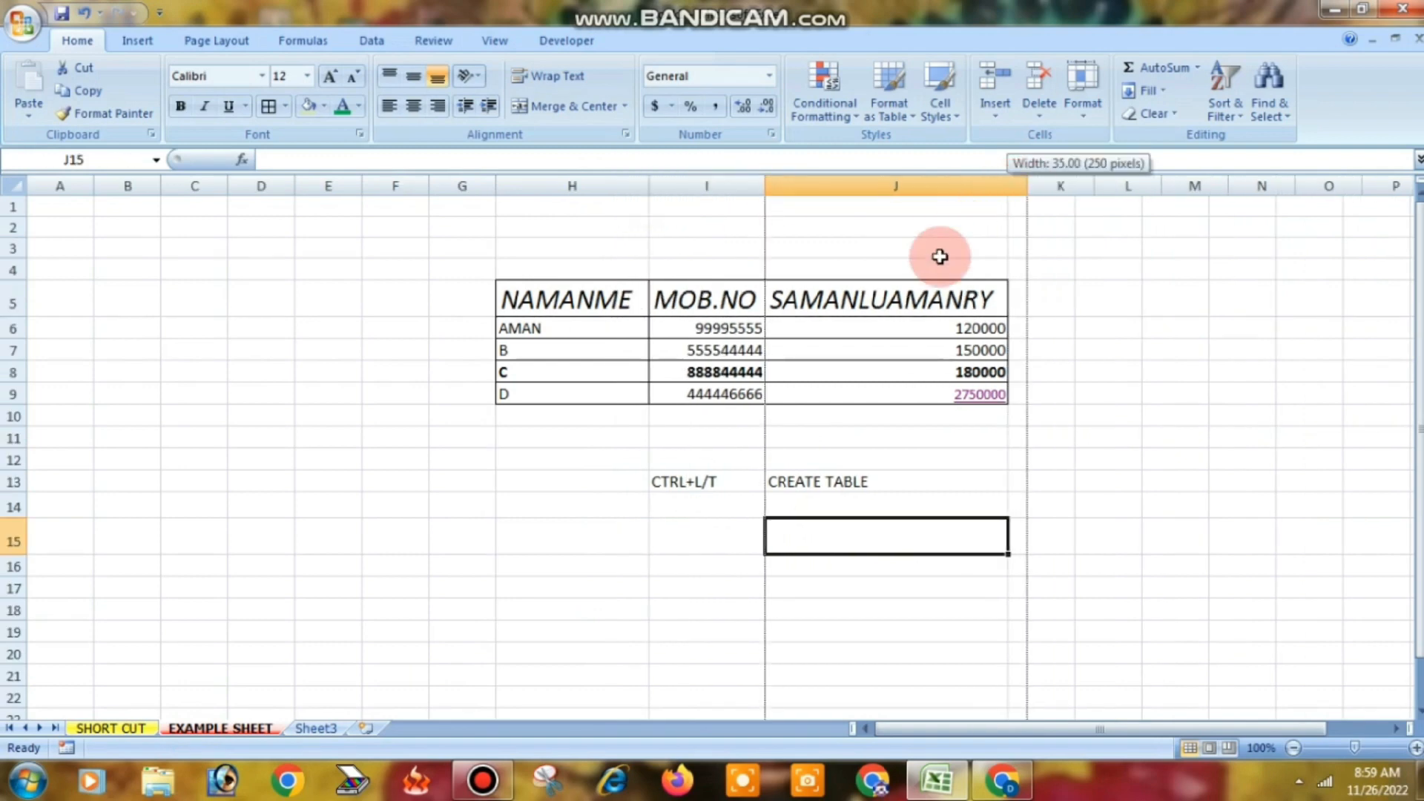
left_click(898, 296)
key("BackSpace")
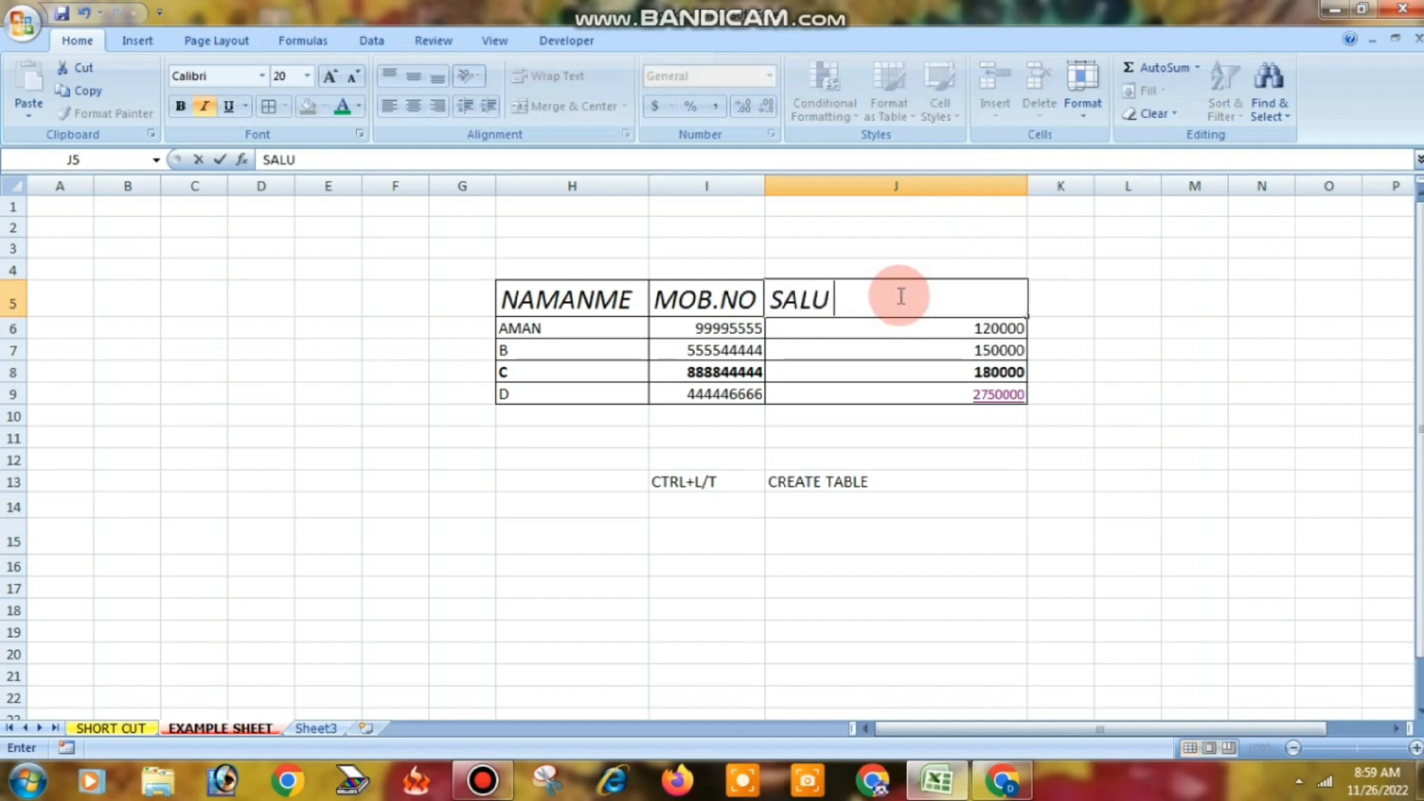
left_click(1208, 389)
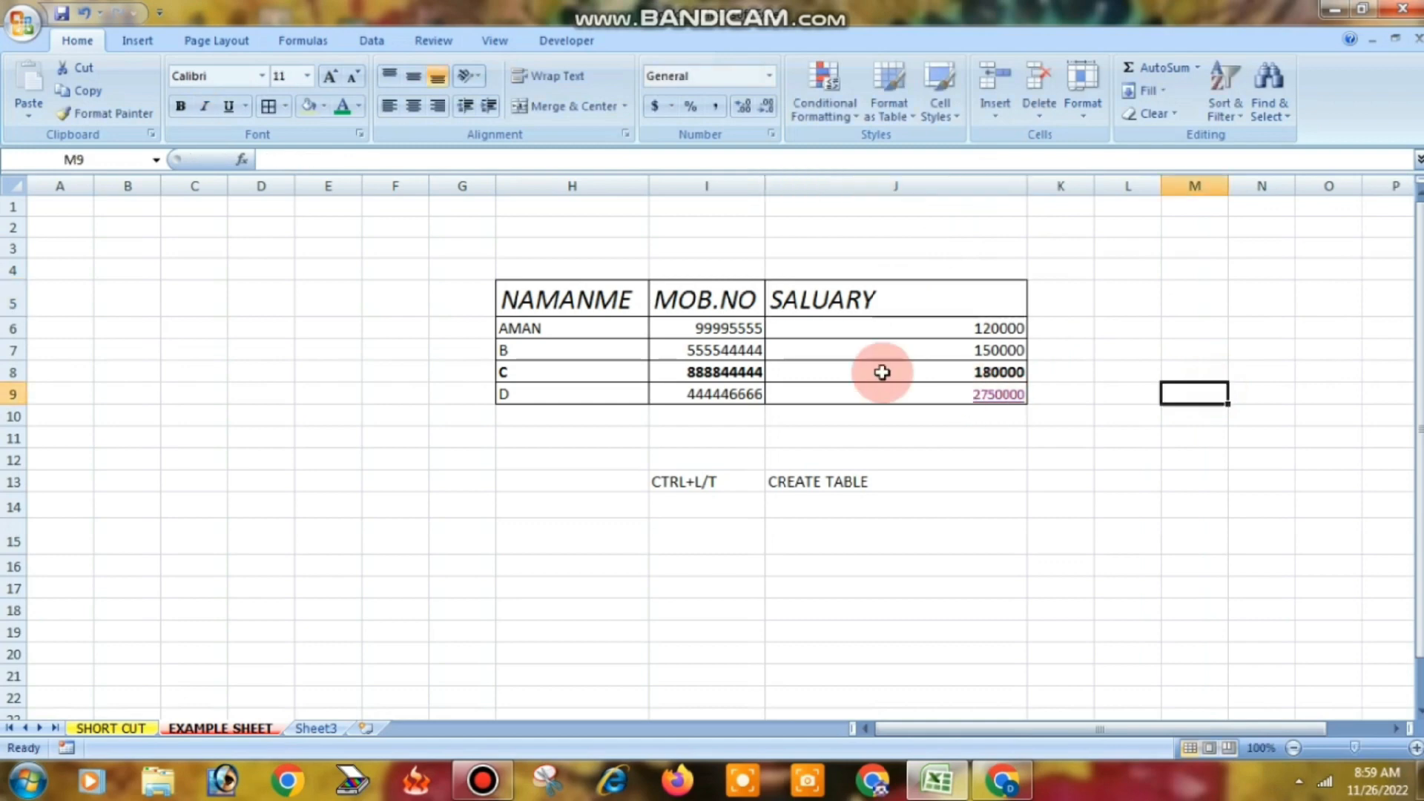
- Center the contents of the data range H5:J9 horizontally
left_click(832, 302)
left_click_drag(629, 304, 987, 393)
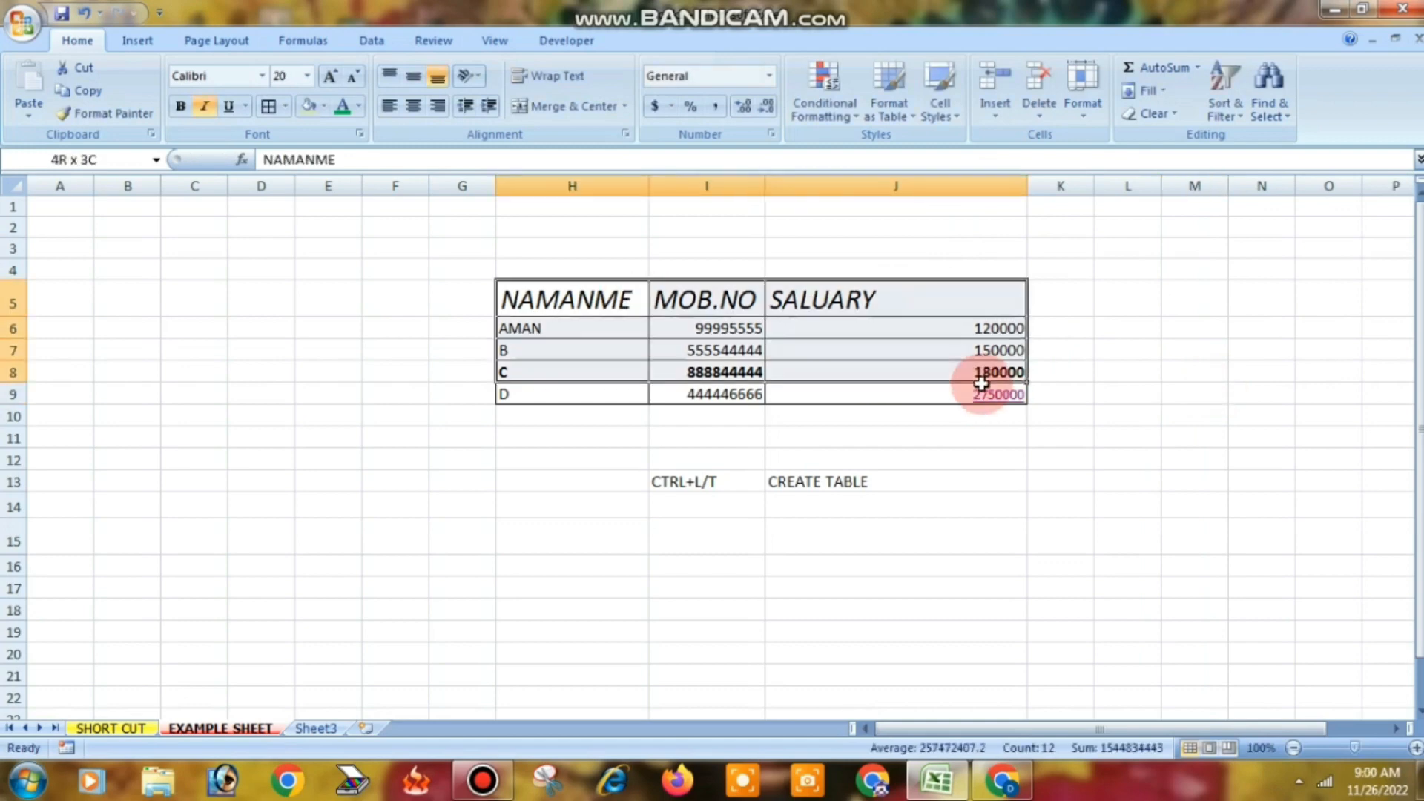
left_click(410, 107)
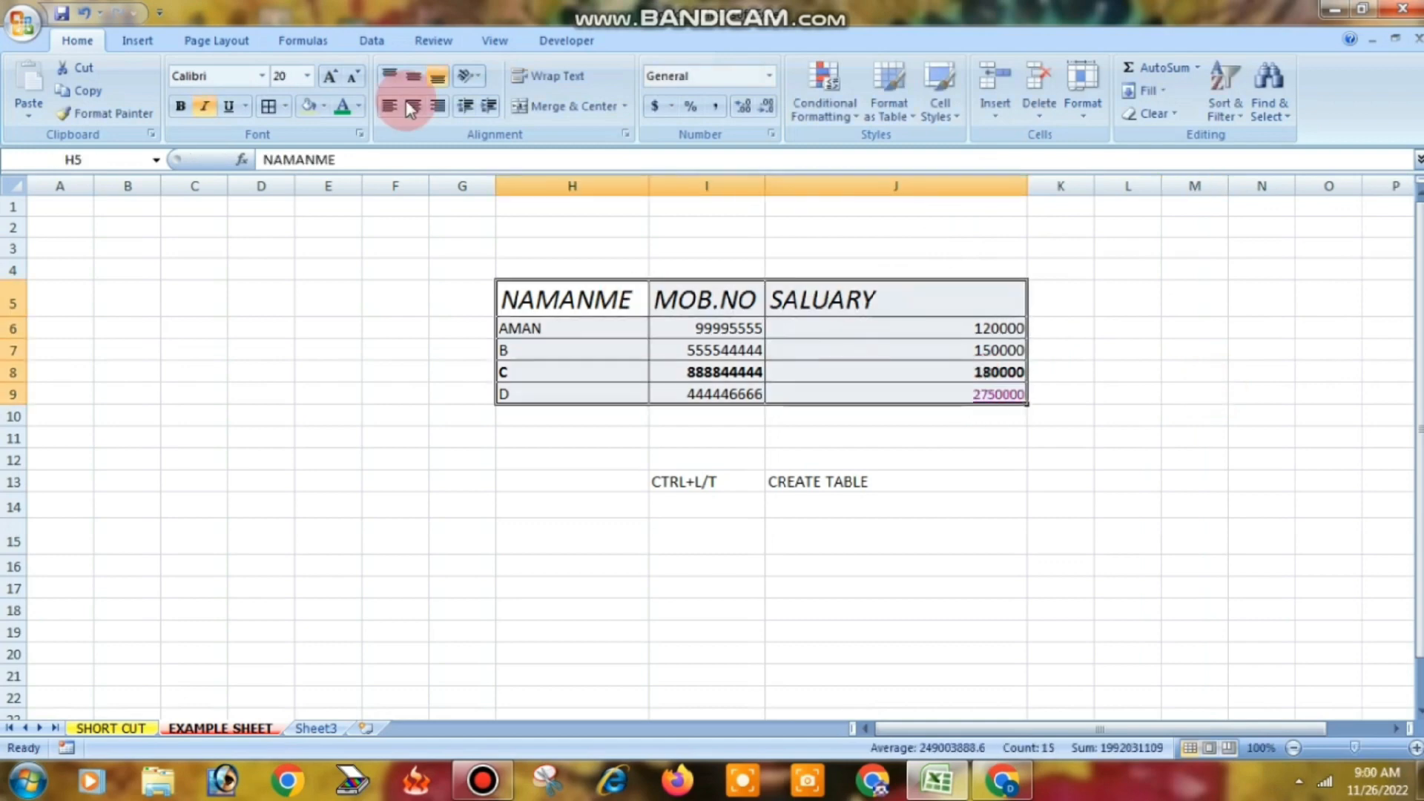
left_click(1105, 480)
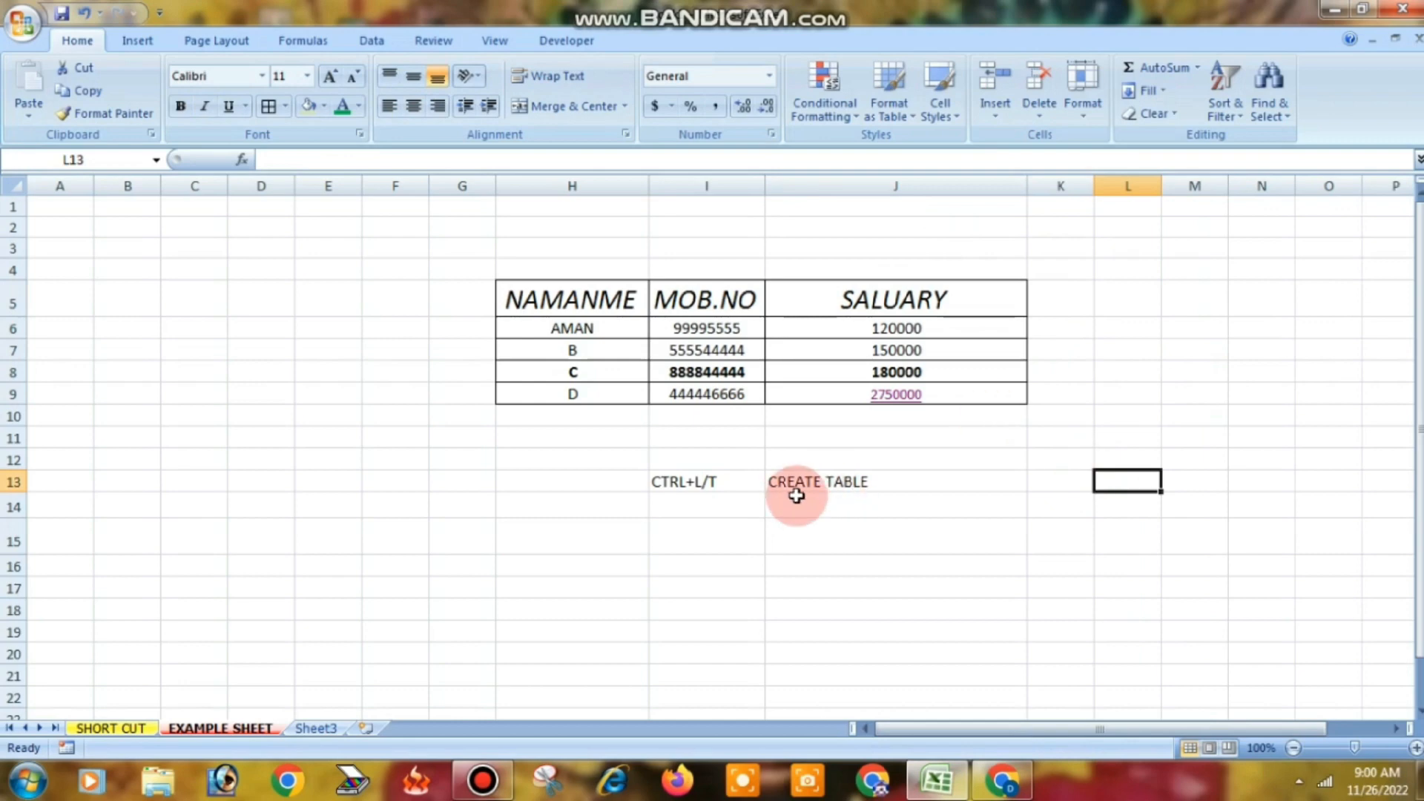
- Convert the range H5:J9 into a table, keeping the first row as headers
left_click_drag(557, 293, 914, 394)
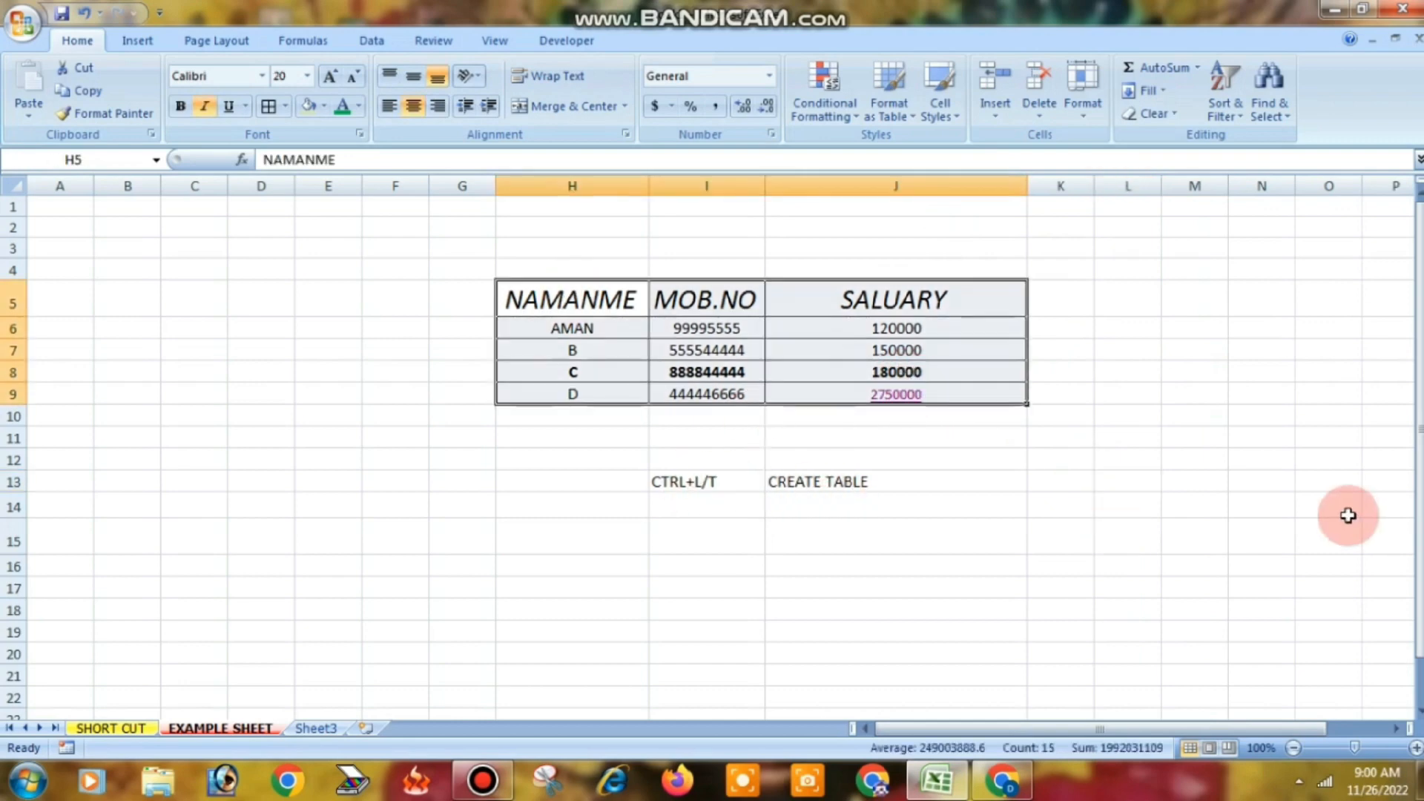
key("ctrl+t")
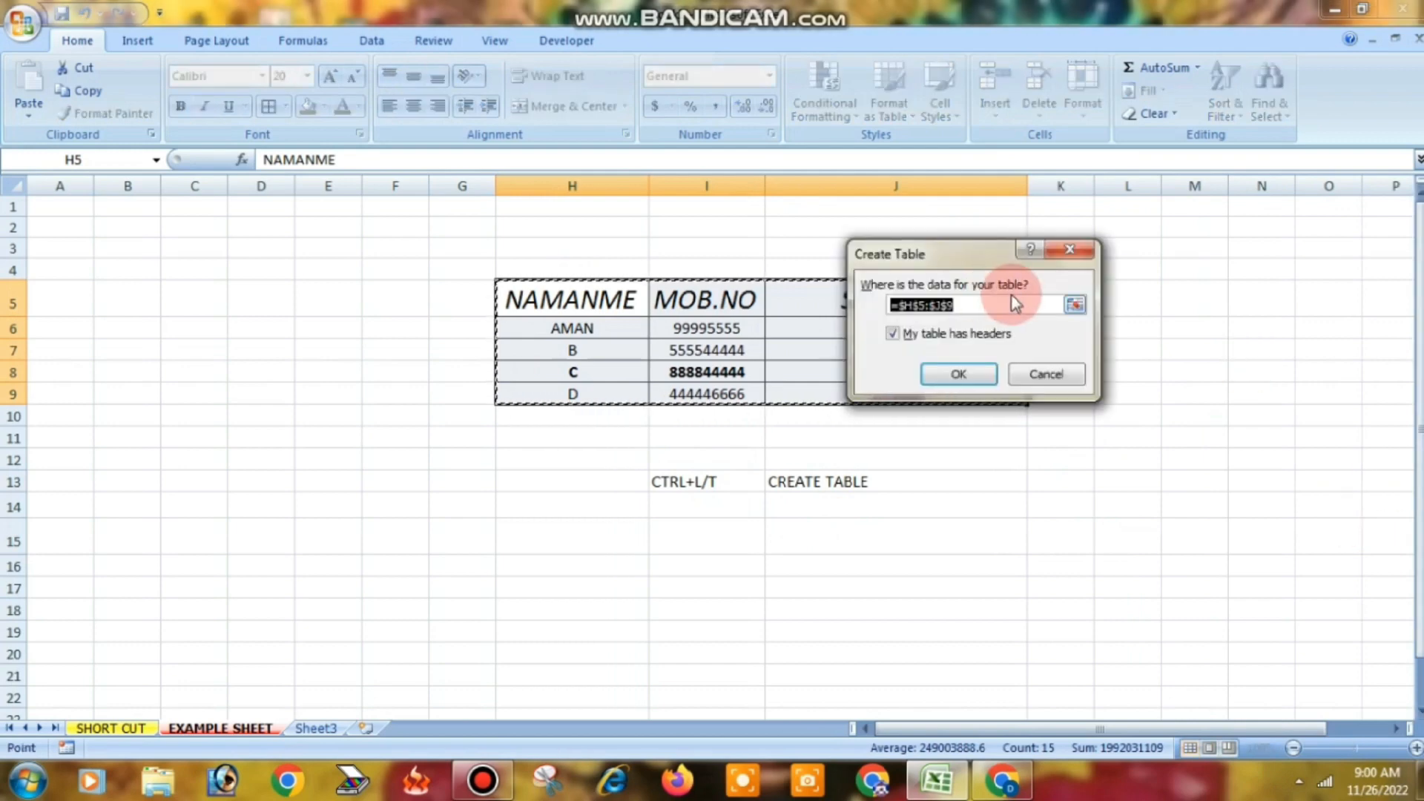
left_click(957, 373)
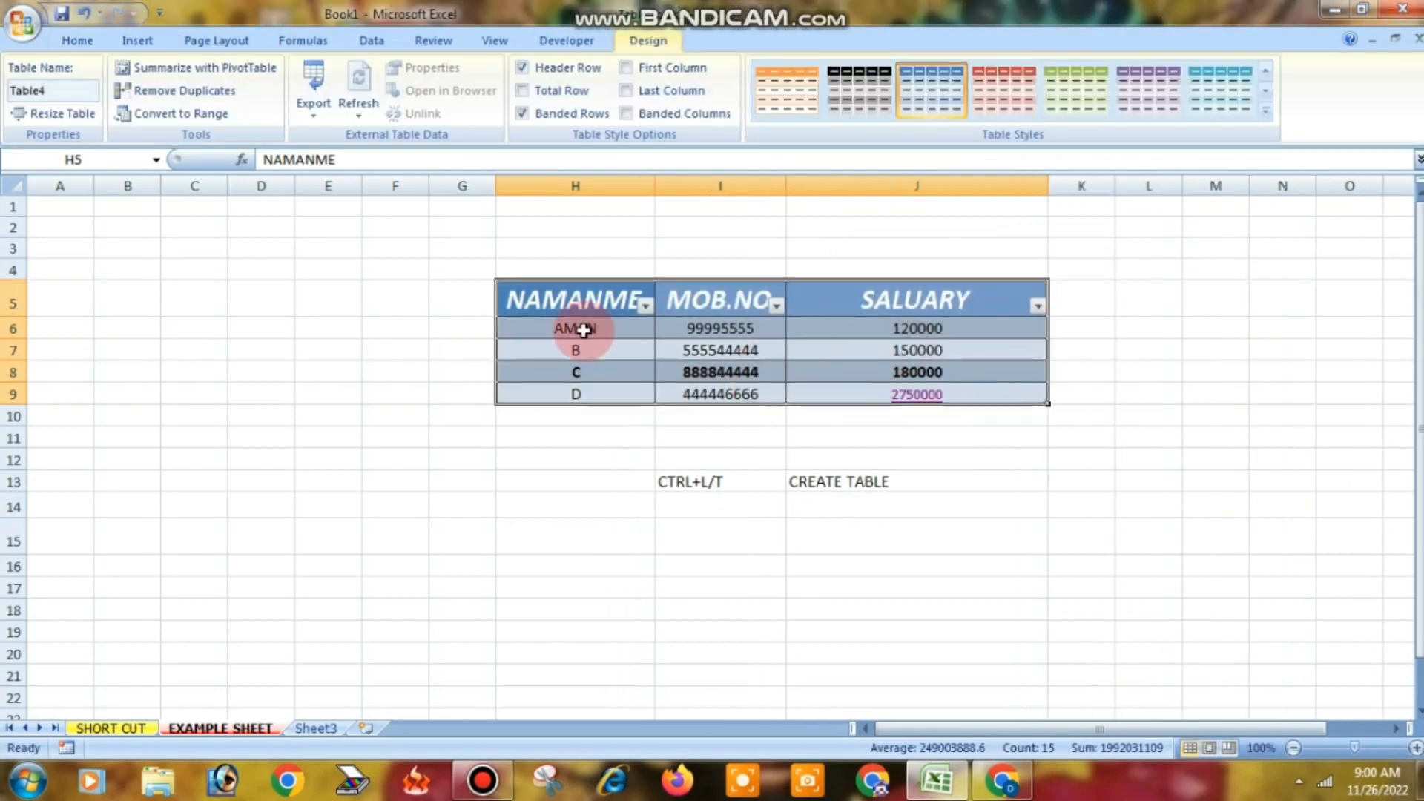
- Try different color table styles on the new table, including aqua and blue, and settle on the red banded style
left_click(1084, 97)
left_click(1182, 97)
left_click(1190, 102)
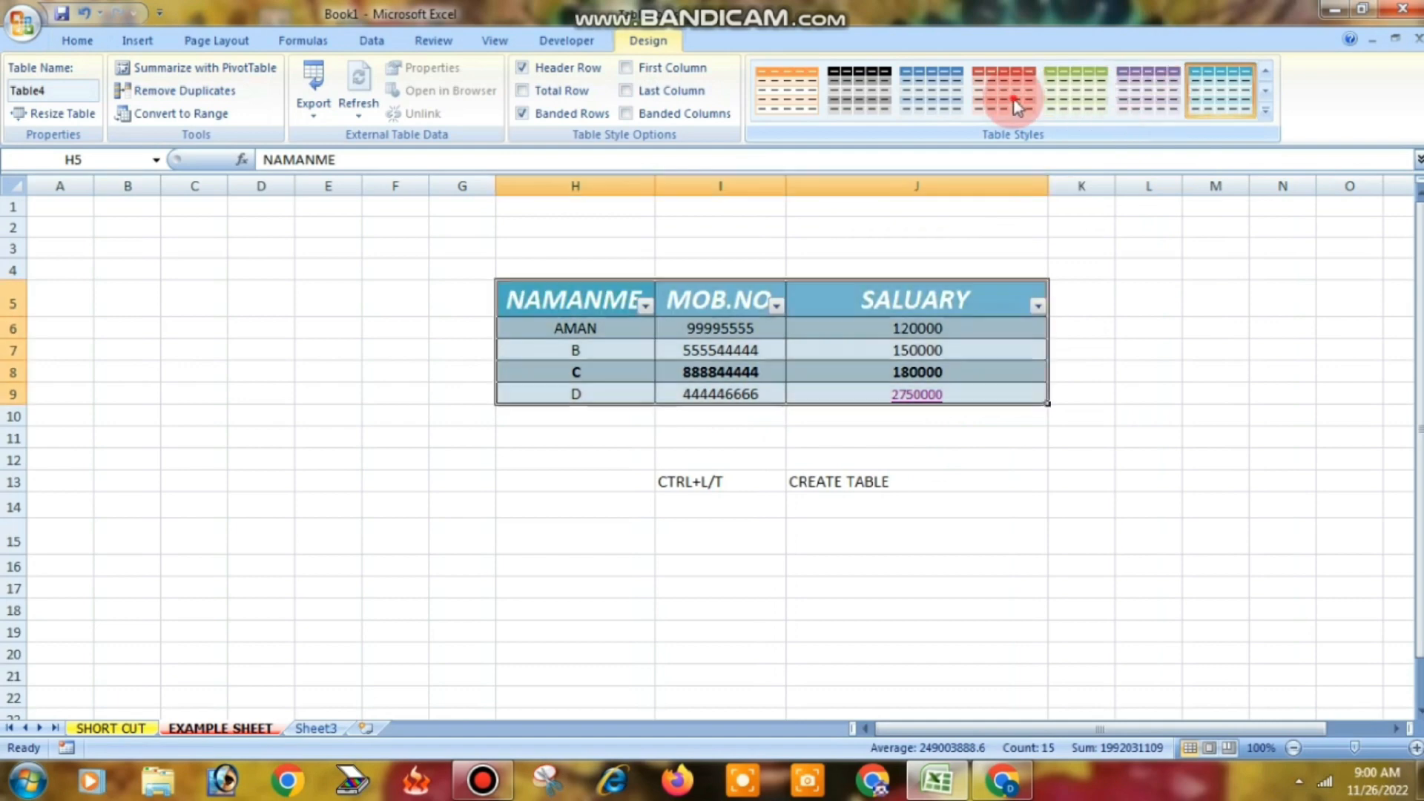
left_click(936, 87)
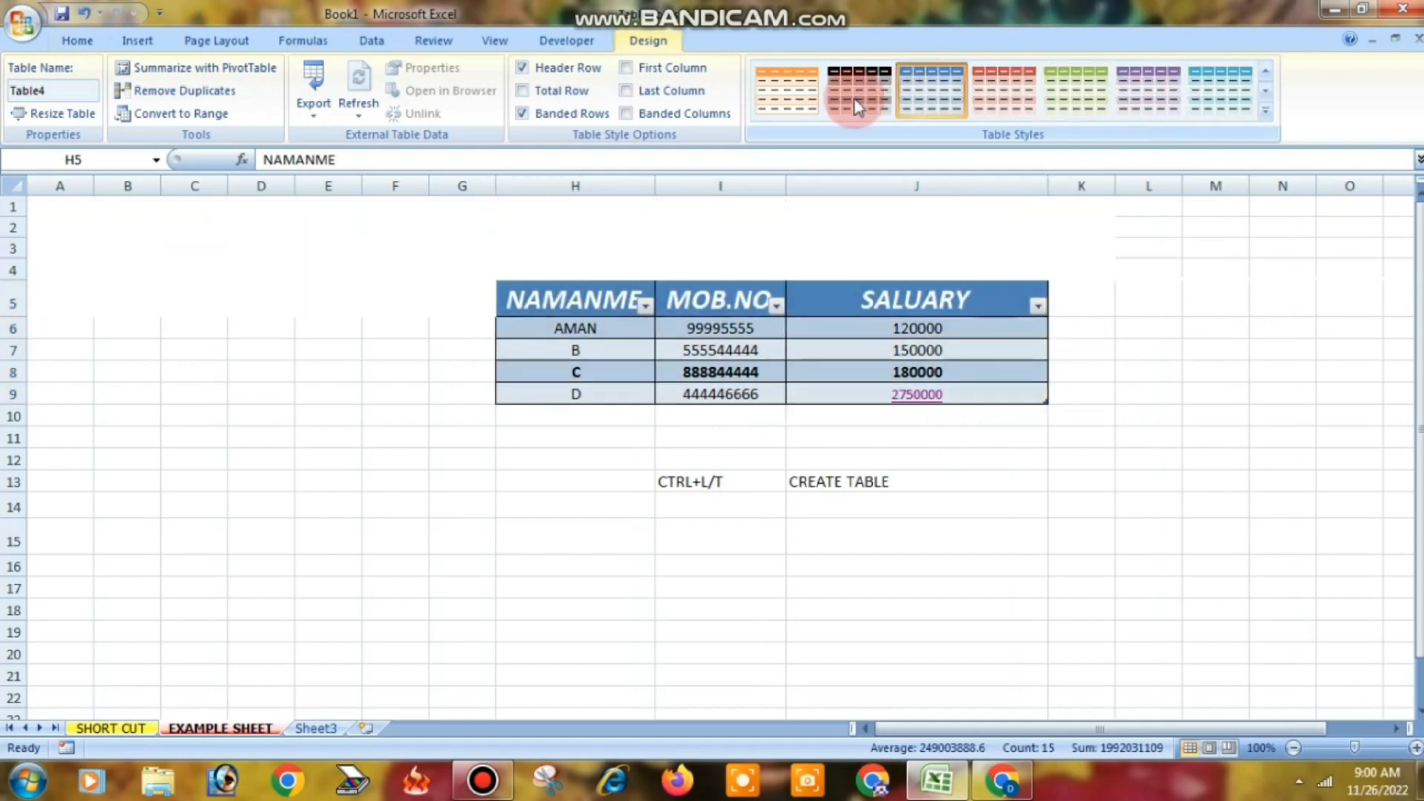
left_click(1003, 93)
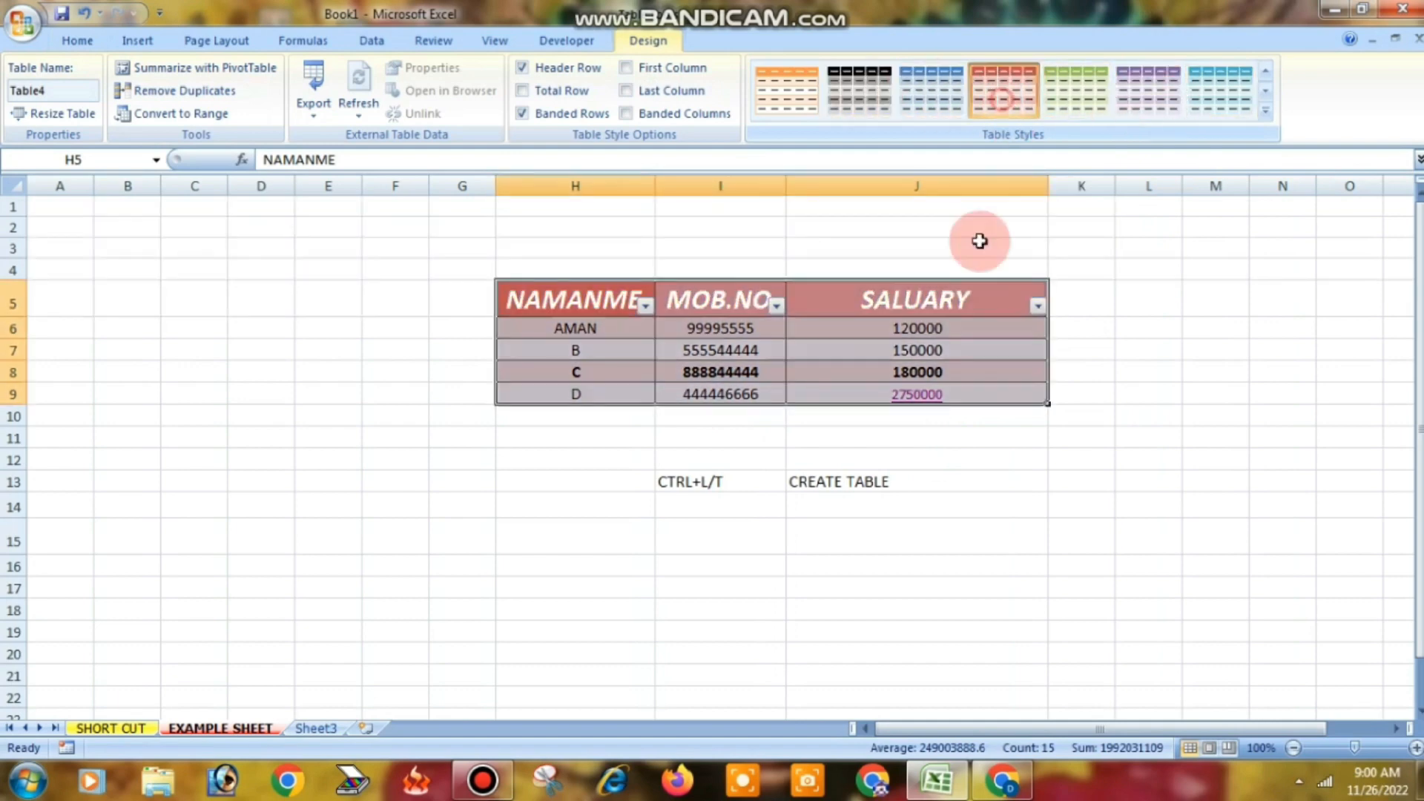
- On the SHORT CUT sheet, start entering a text beginning with PLEA in cell O9
left_click(111, 729)
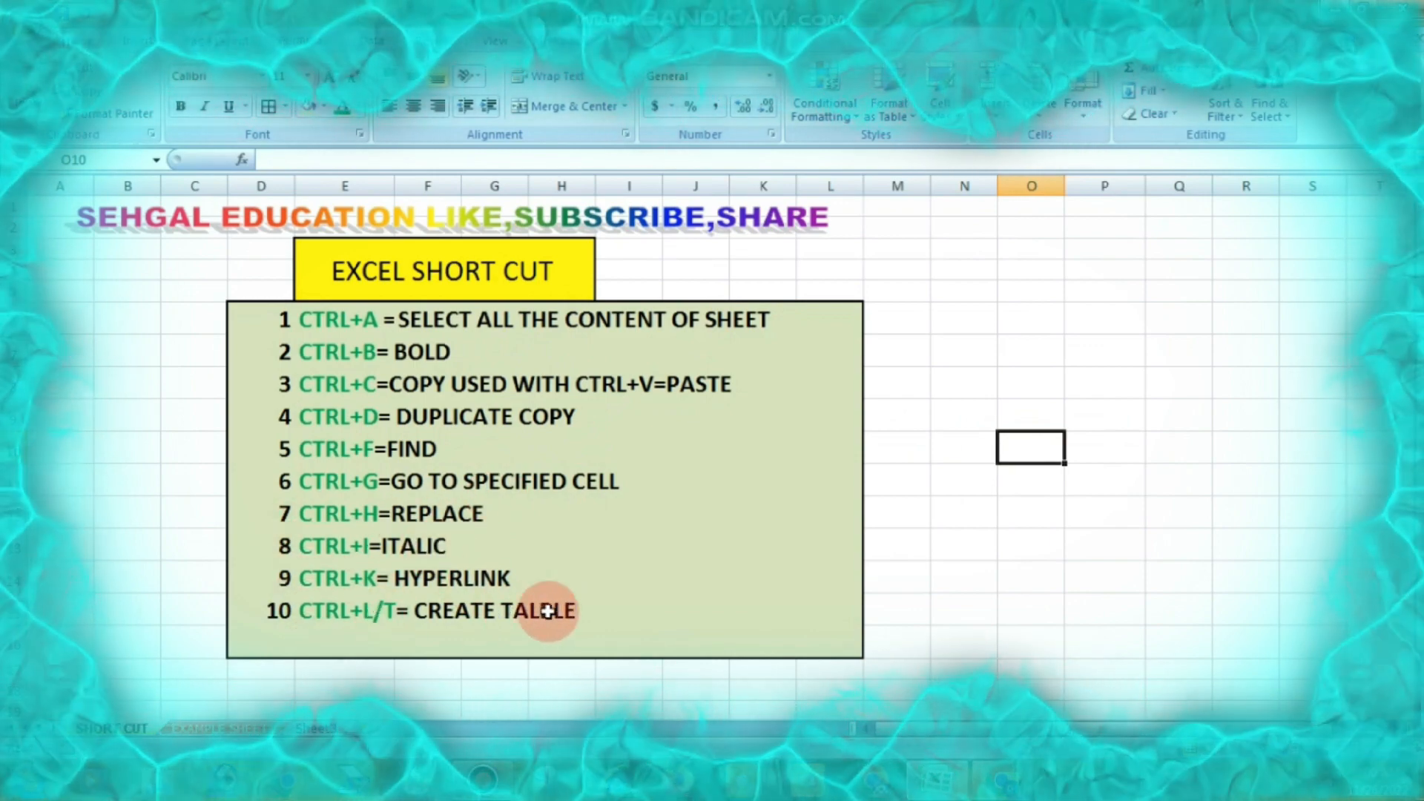
left_click(1035, 412)
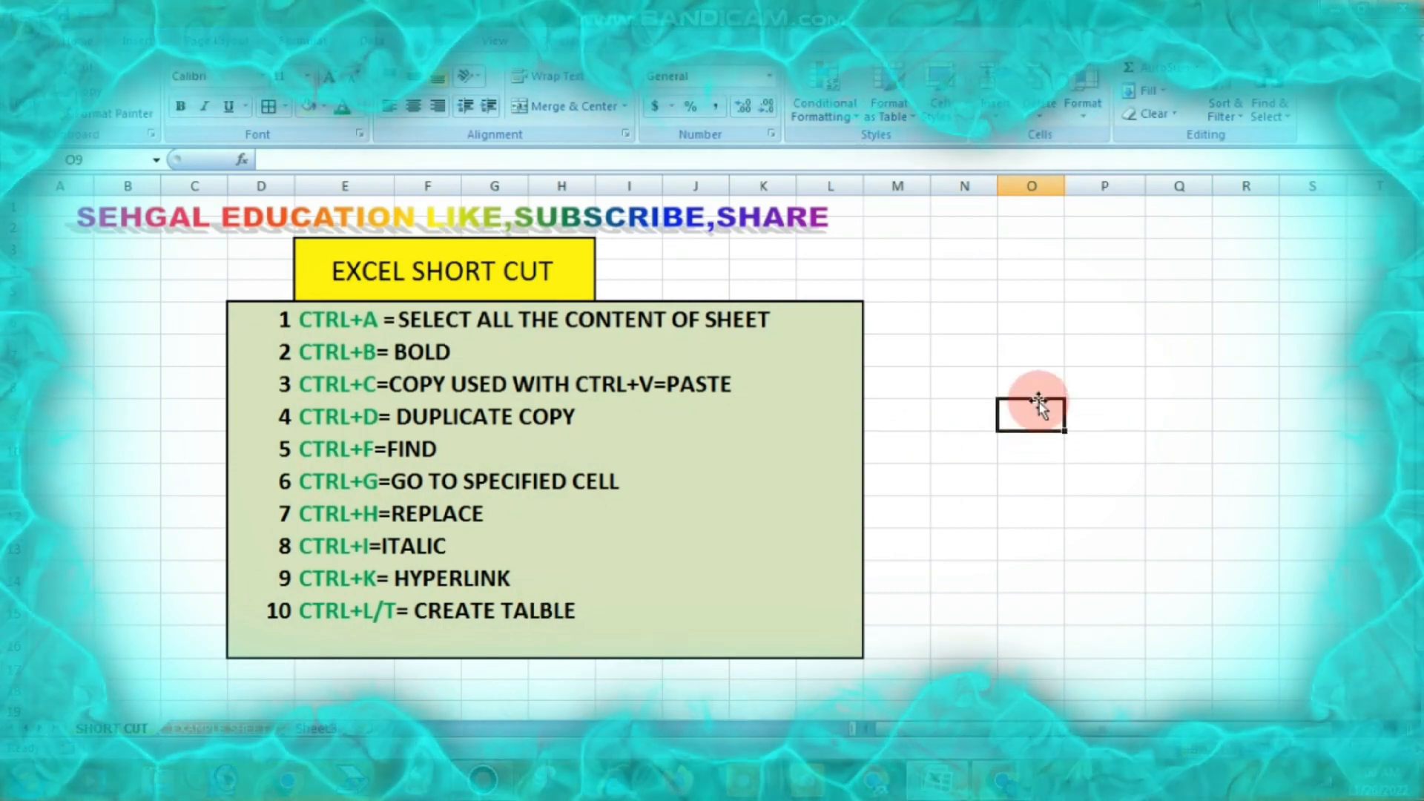
type("PLEA")
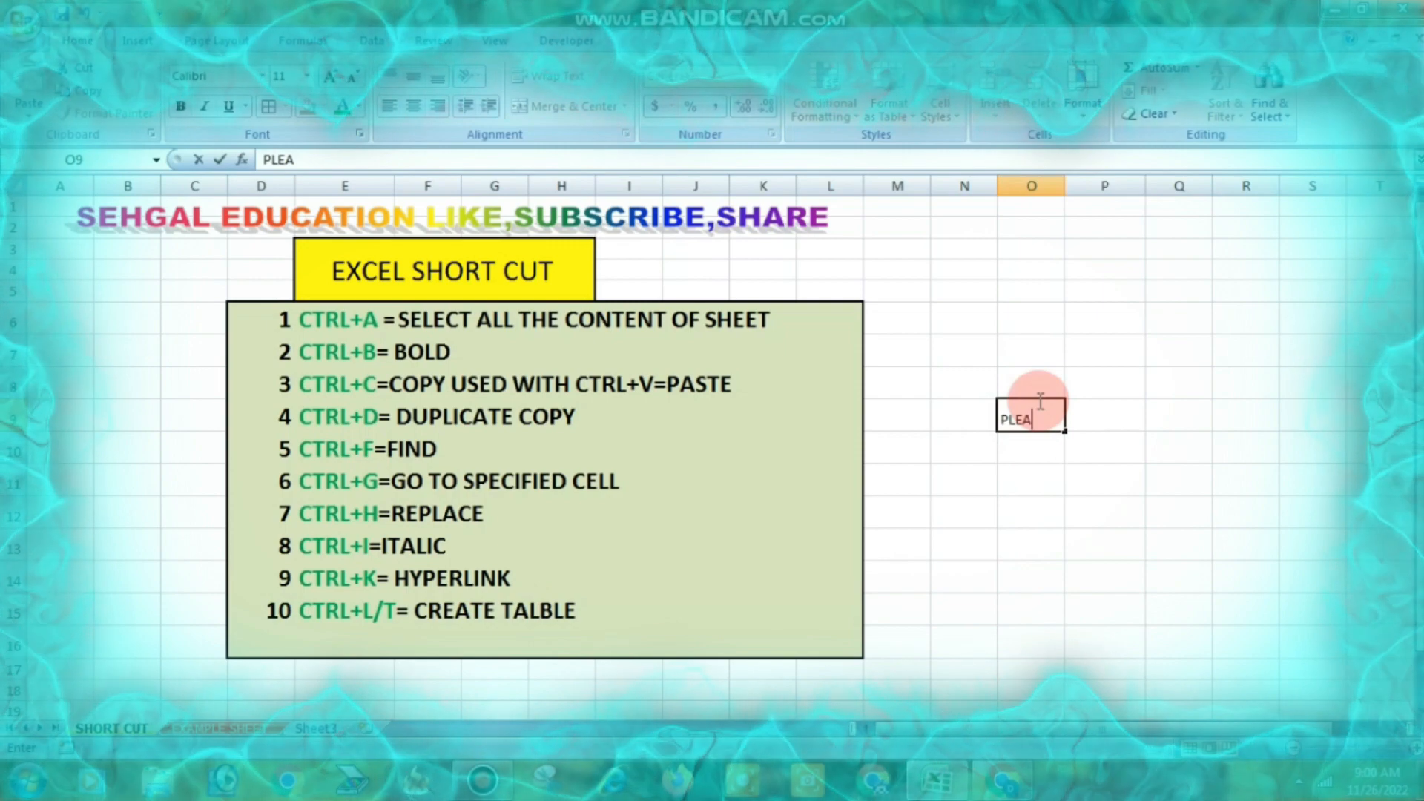